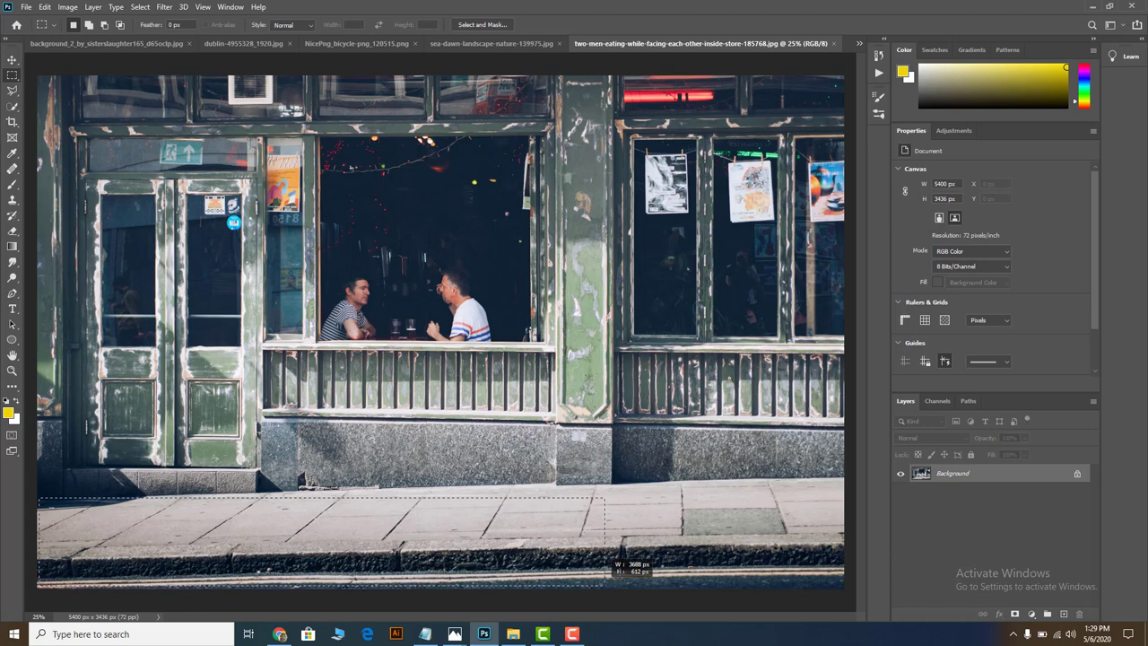
# Draw a rectangular marquee over the pavement strip along the street photo's bottom.
pyautogui.moveTo(37, 498); pyautogui.dragTo(815, 582)
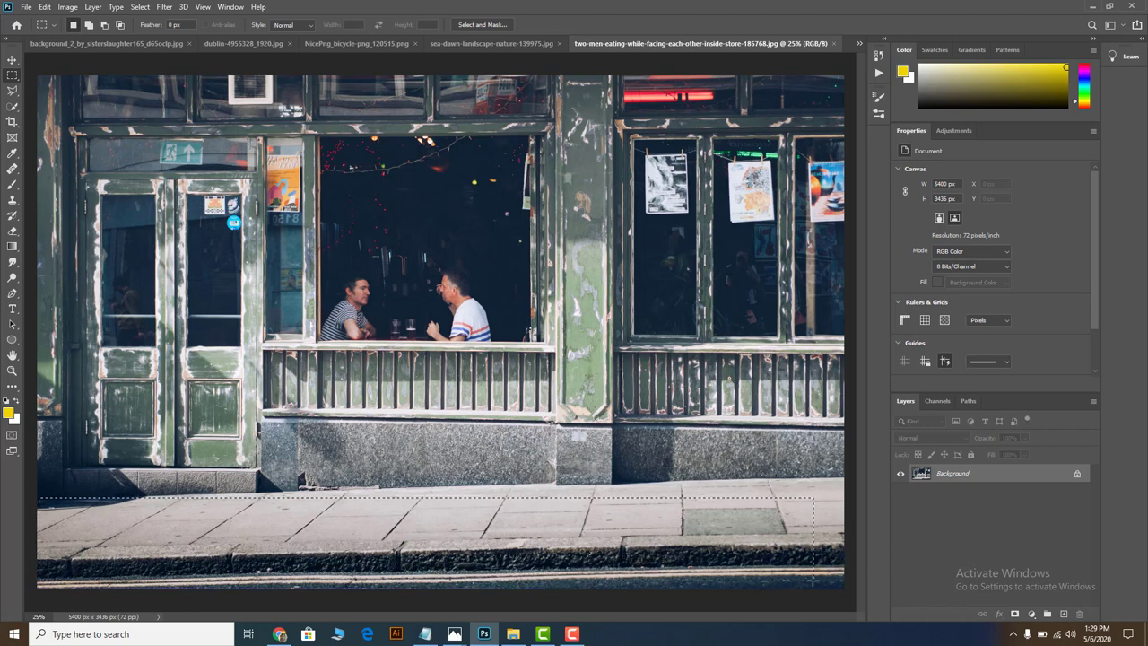
# Reselect the pavement freehand with the Lasso and copy it.
pyautogui.hotkey('ctrl', 'd')
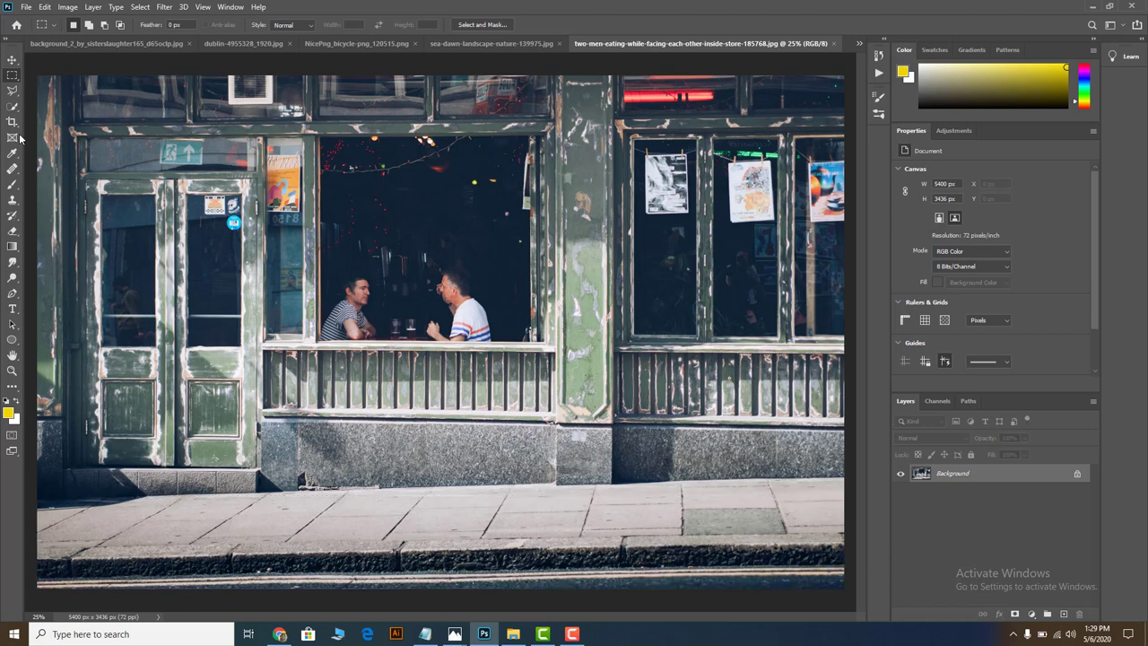
pyautogui.click(12, 91)
pyautogui.moveTo(42, 507)
pyautogui.mouseDown()
pyautogui.moveTo(849, 554)
pyautogui.moveTo(39, 588)
pyautogui.mouseUp()
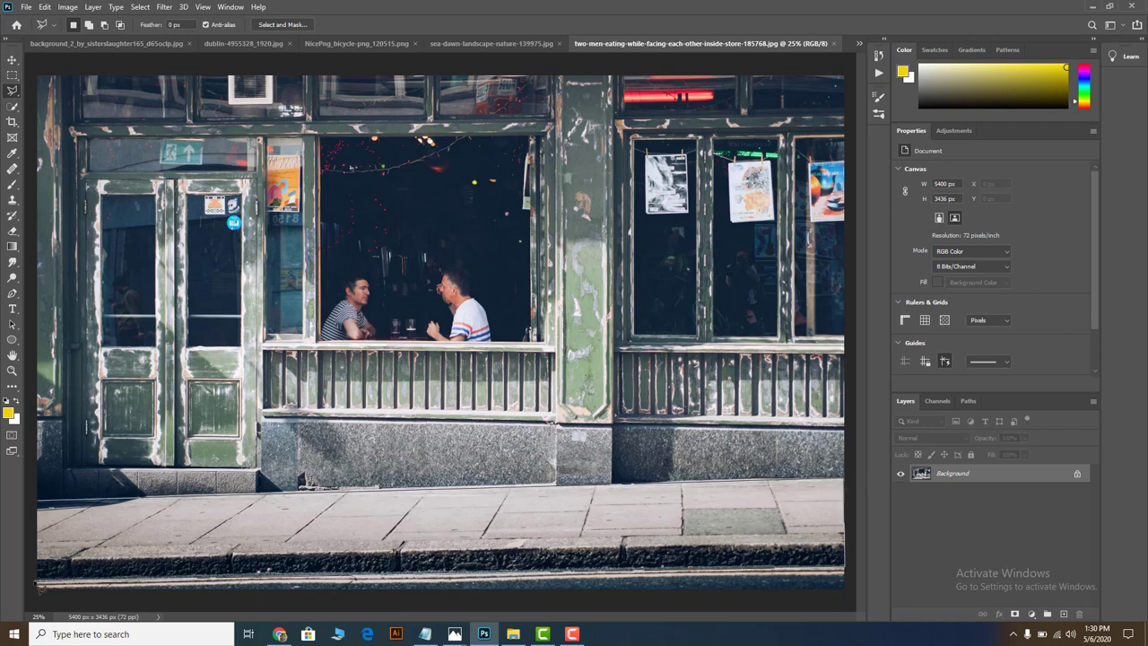
pyautogui.moveTo(39, 588); pyautogui.dragTo(36, 501)
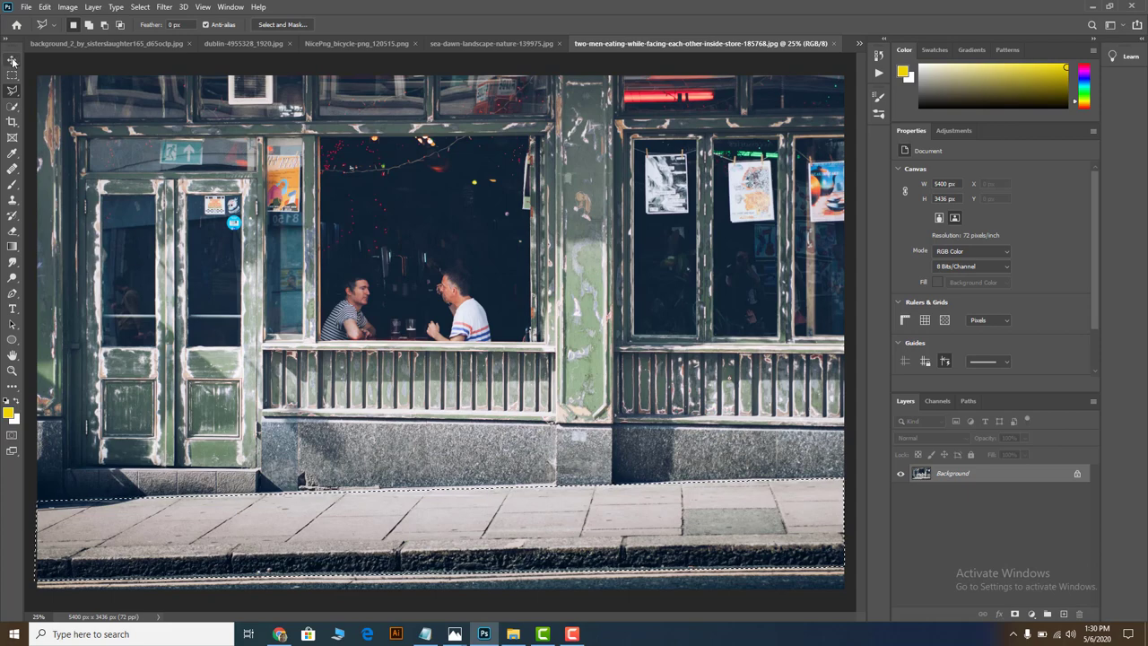
pyautogui.click(11, 61)
pyautogui.hotkey('ctrl', 'c')
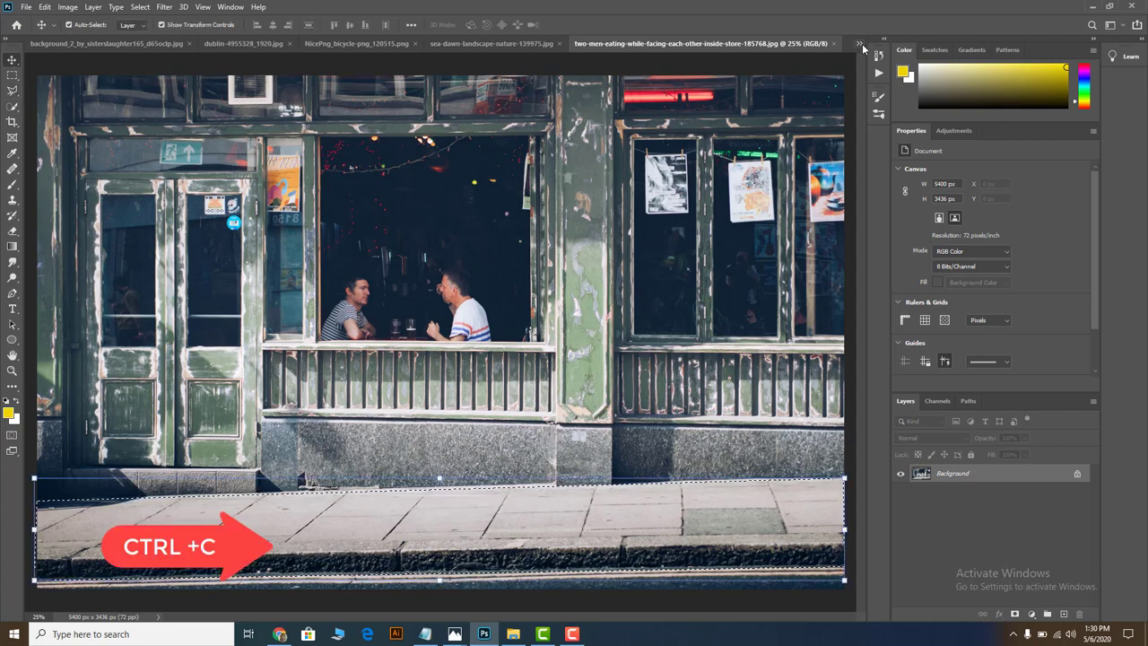
# Paste the pavement into IMG_01895.jpg, tilted about 1.6° and sitting along the bottom edge.
pyautogui.click(858, 43)
pyautogui.click(897, 47)
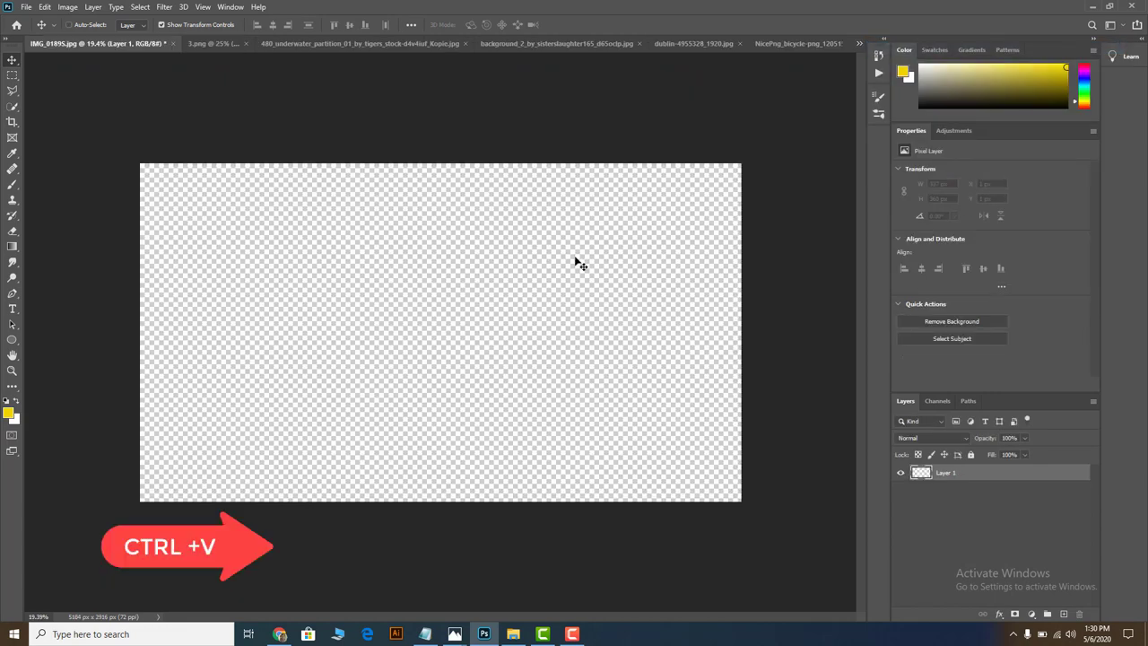
pyautogui.hotkey('ctrl', 'v')
pyautogui.moveTo(589, 297); pyautogui.dragTo(590, 325)
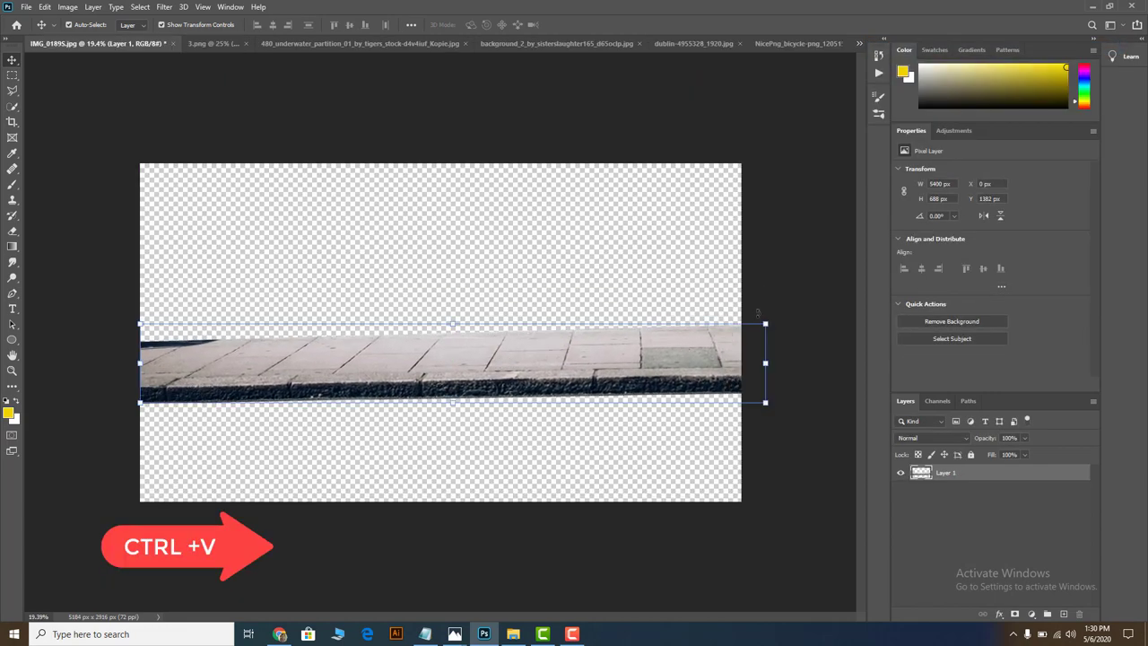
pyautogui.moveTo(780, 324); pyautogui.dragTo(777, 351)
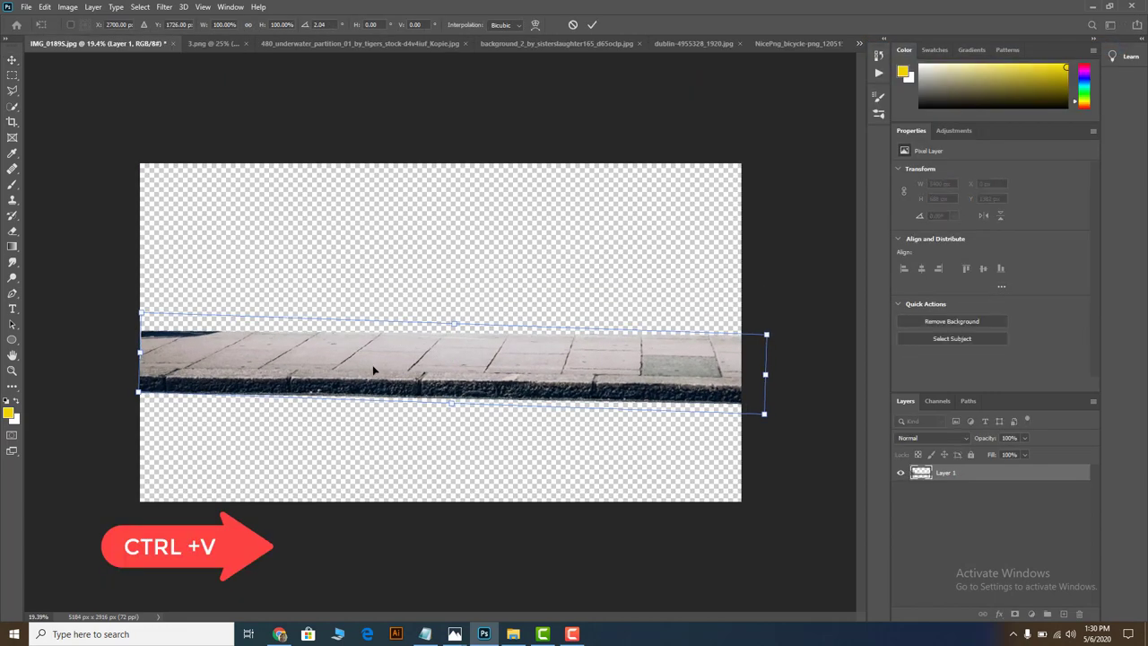
pyautogui.moveTo(375, 369); pyautogui.dragTo(362, 463)
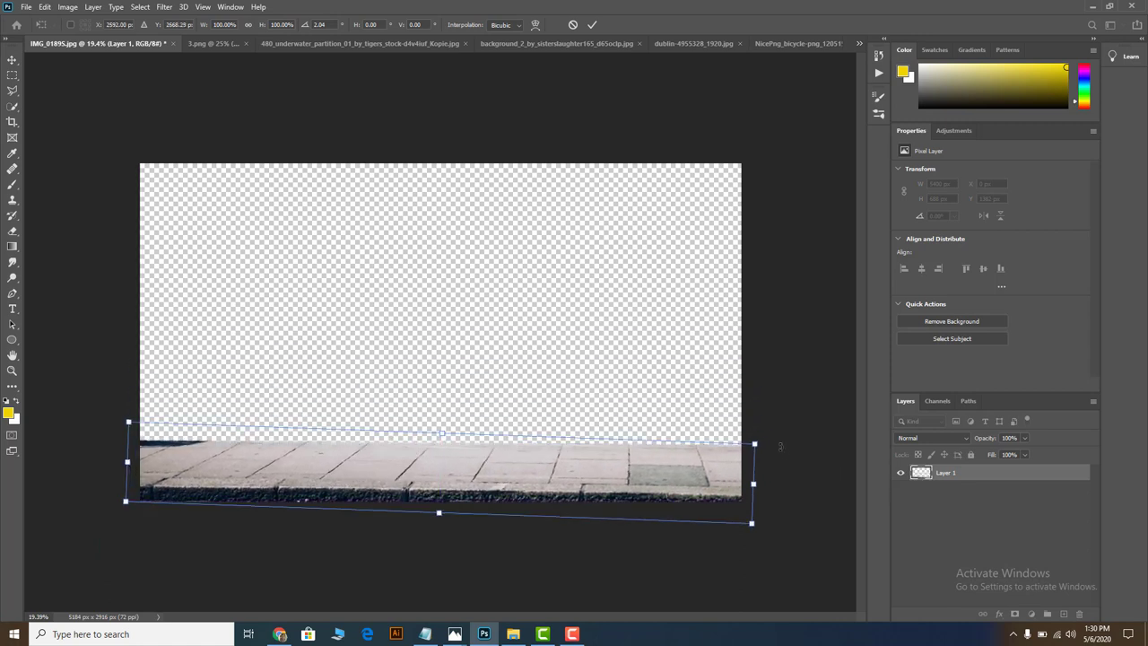
pyautogui.moveTo(773, 440); pyautogui.dragTo(775, 440)
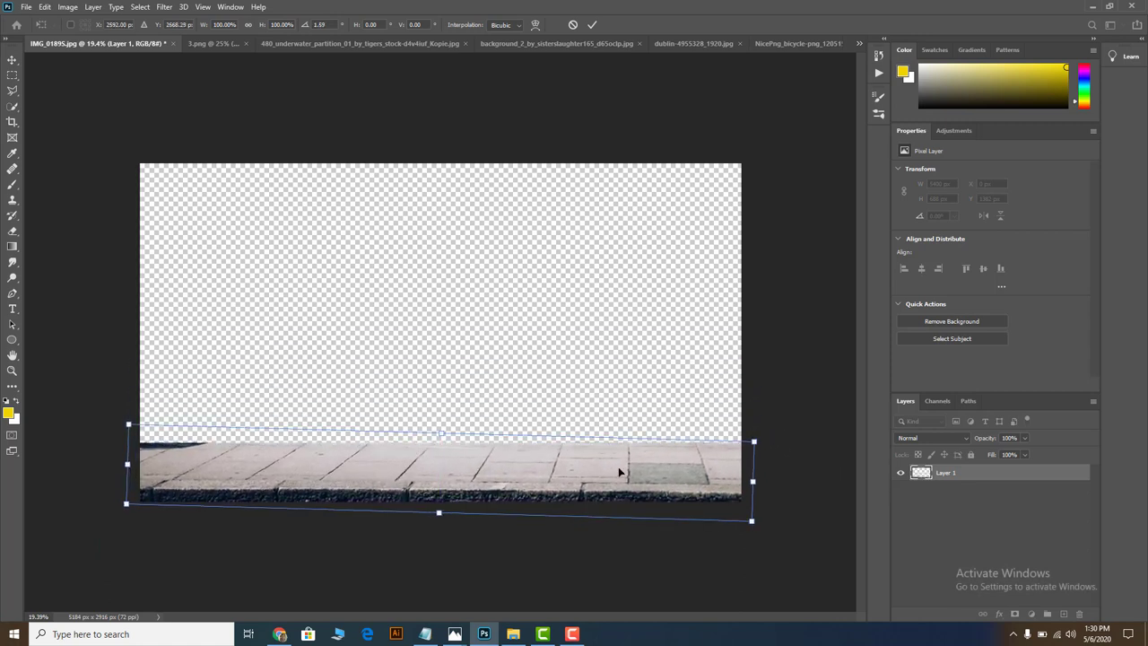
pyautogui.moveTo(618, 472); pyautogui.dragTo(619, 469)
pyautogui.click(592, 24)
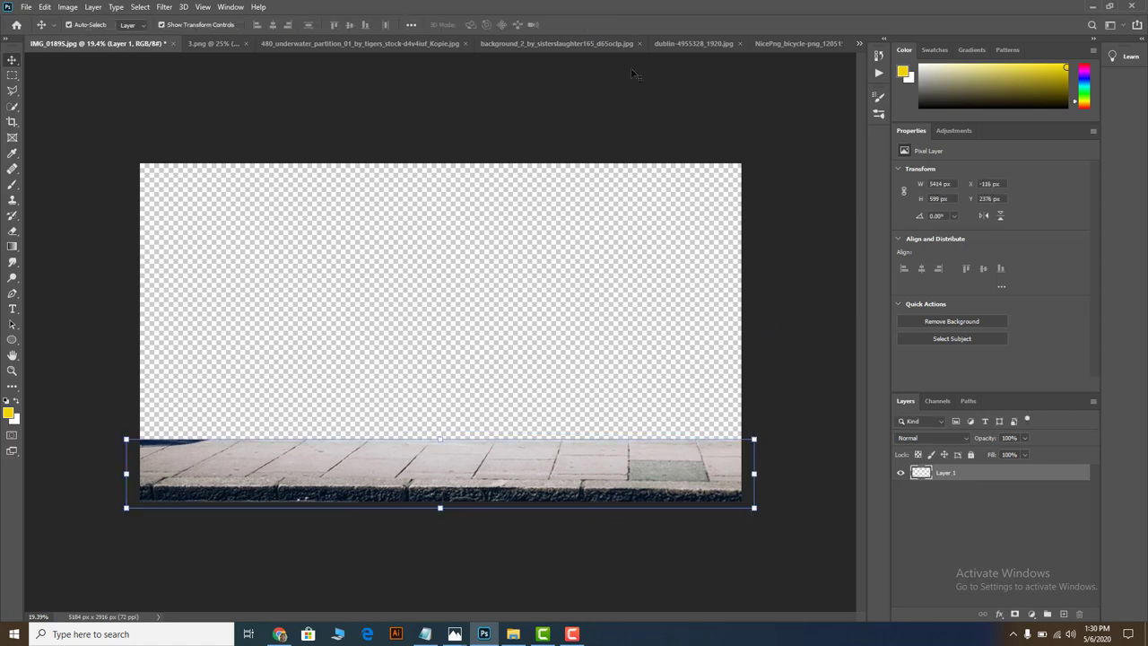
pyautogui.click(673, 44)
# Select a full-width band across the waves in the underwater sea image.
pyautogui.click(762, 43)
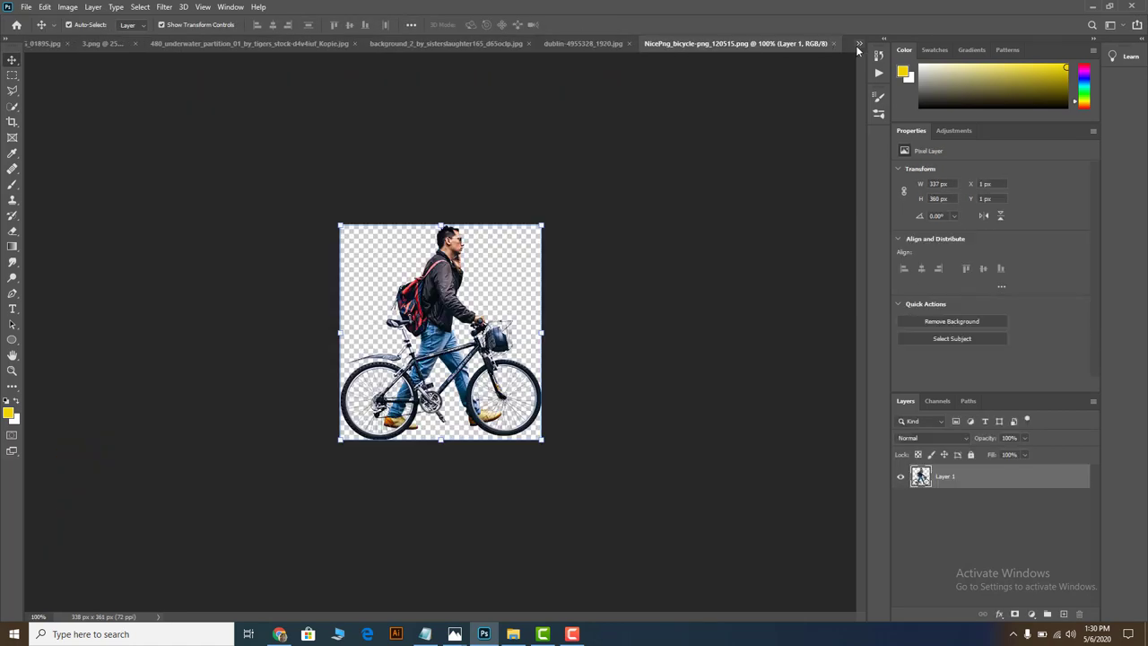
pyautogui.click(860, 43)
pyautogui.click(996, 74)
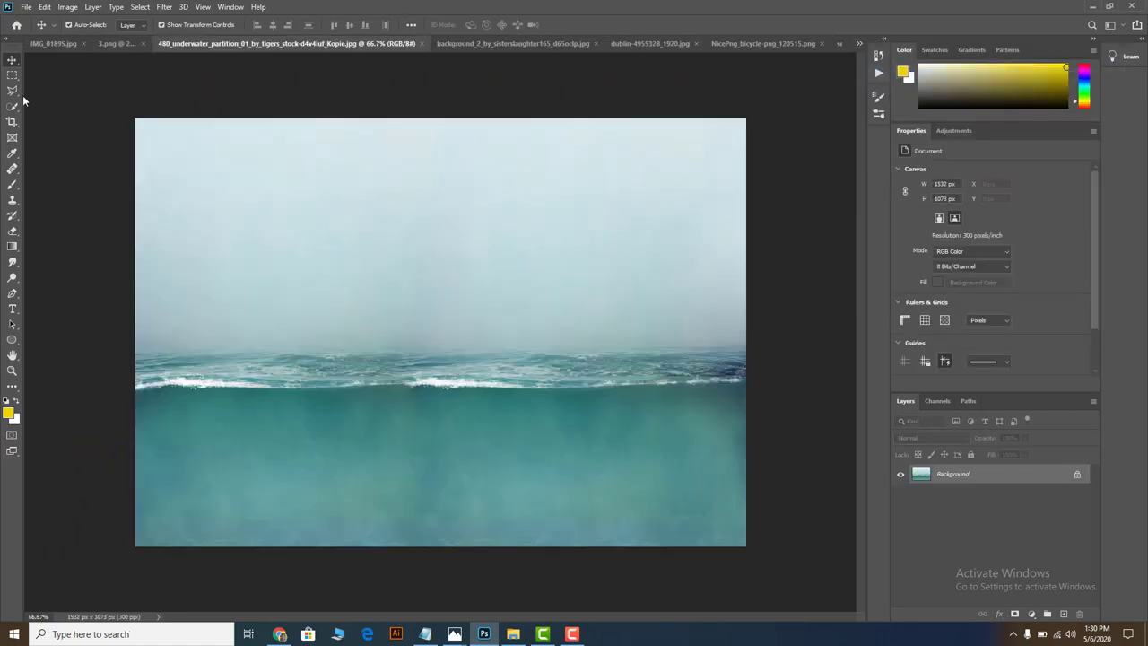
pyautogui.click(13, 76)
pyautogui.moveTo(135, 295)
pyautogui.mouseDown()
pyautogui.moveTo(748, 412)
pyautogui.moveTo(773, 395)
pyautogui.moveTo(777, 409)
pyautogui.mouseUp()
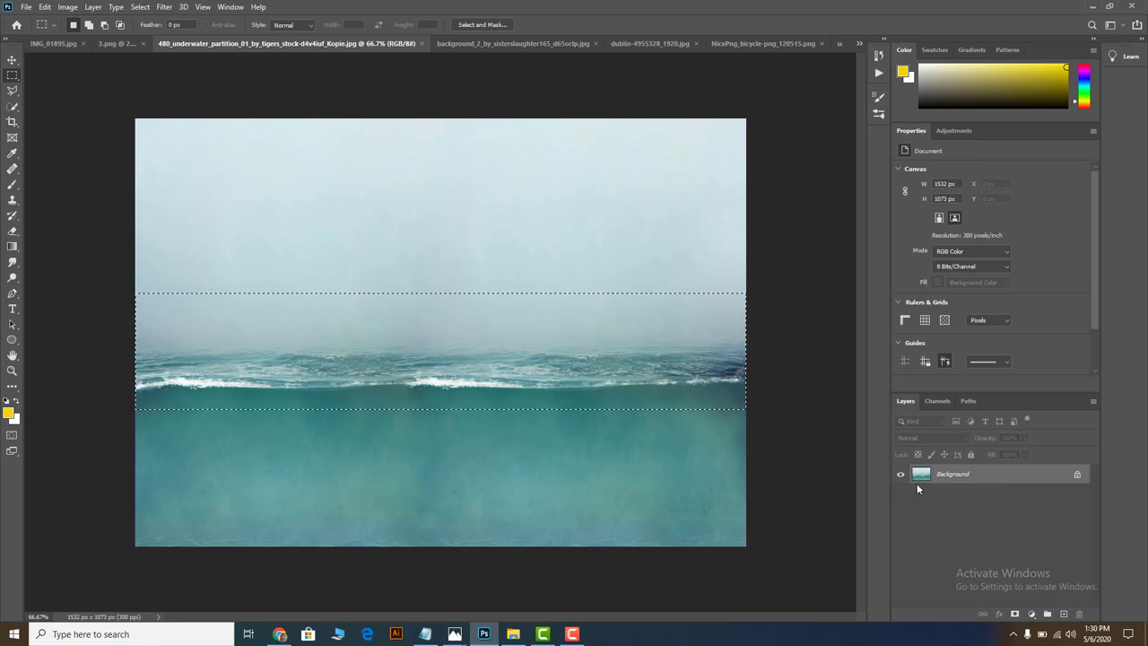
# Paste the wave band into IMG_01895.jpg, stretched to the full canvas width and made taller.
pyautogui.click(50, 45)
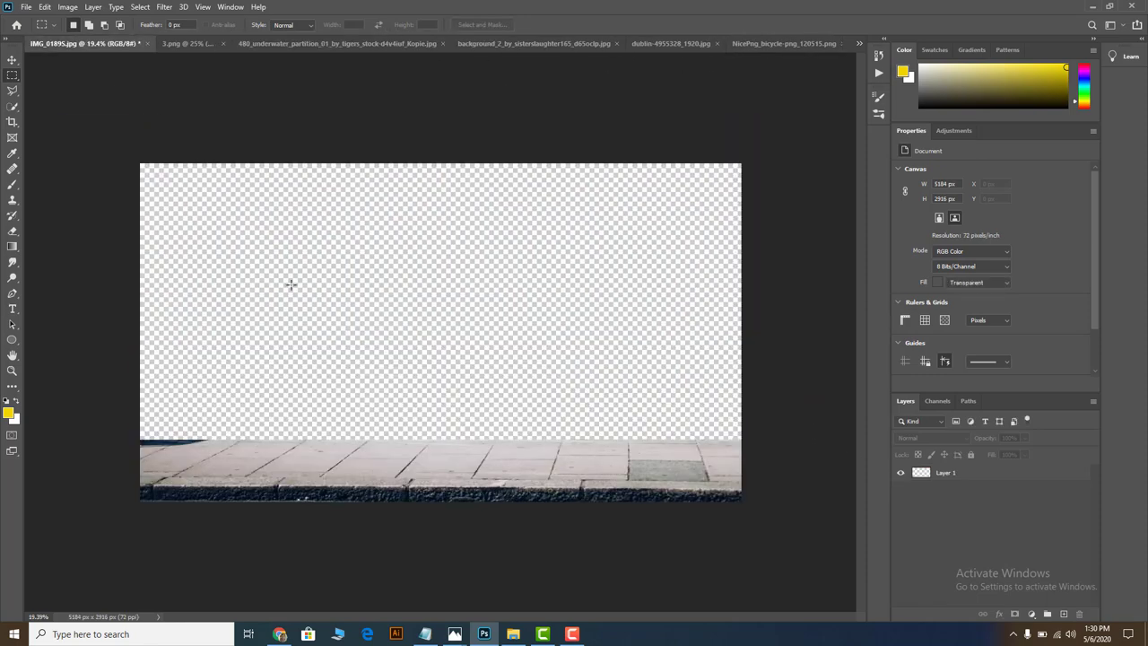
pyautogui.hotkey('ctrl', 'v')
pyautogui.click(13, 60)
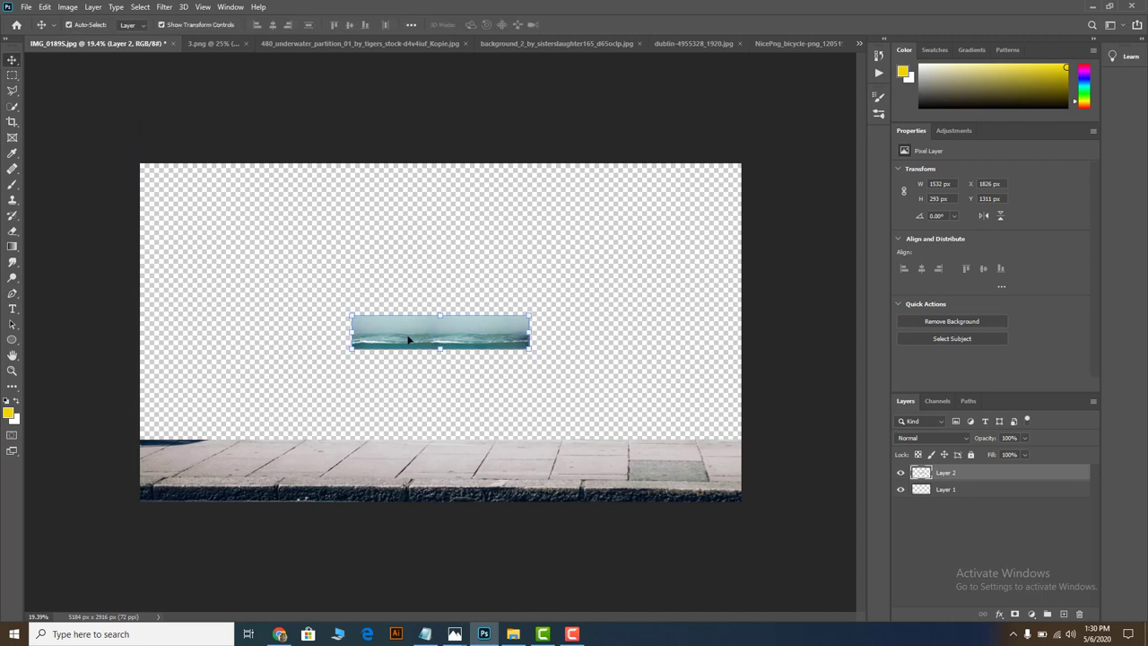
pyautogui.moveTo(411, 334); pyautogui.dragTo(199, 318)
pyautogui.moveTo(316, 315); pyautogui.dragTo(741, 315)
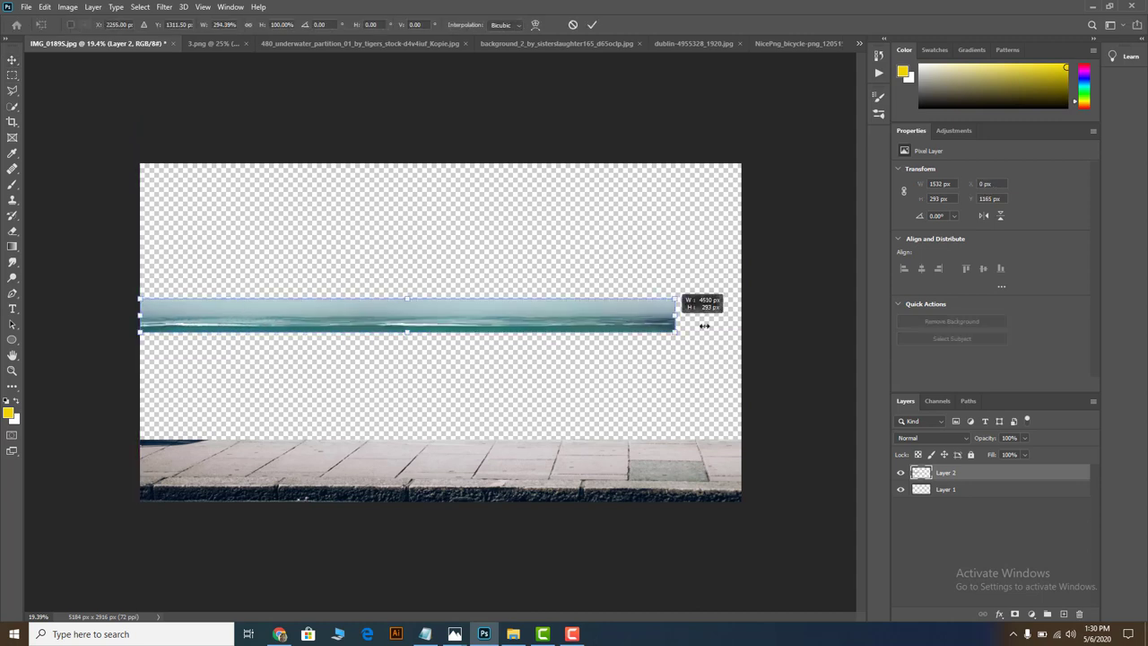
pyautogui.moveTo(441, 332); pyautogui.dragTo(438, 372)
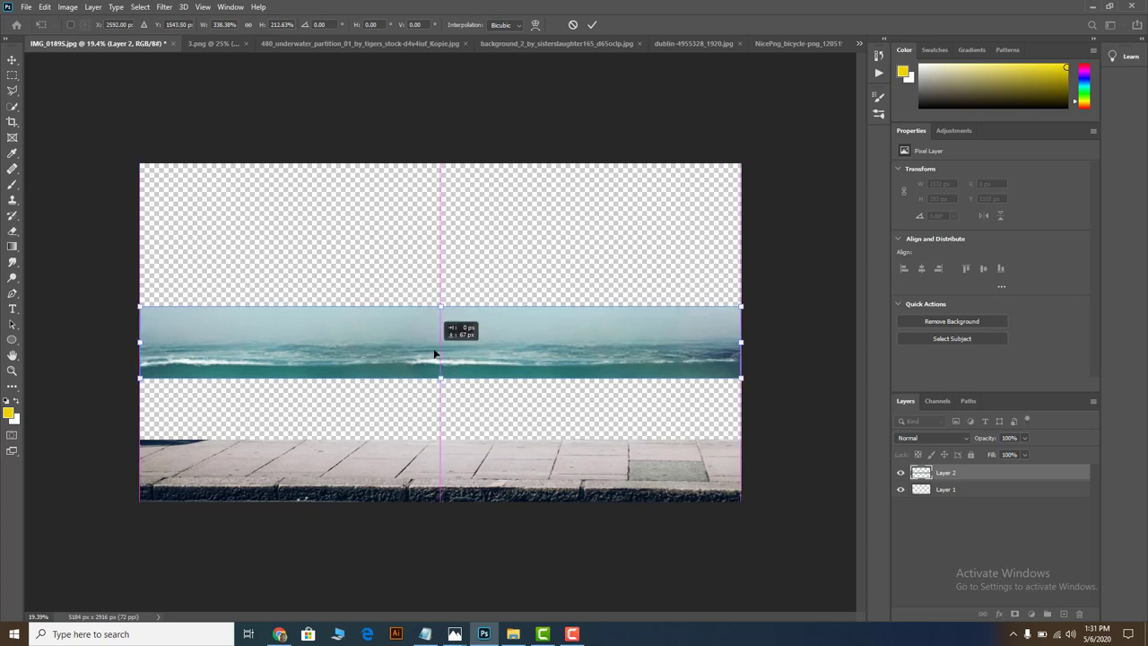
pyautogui.click(592, 24)
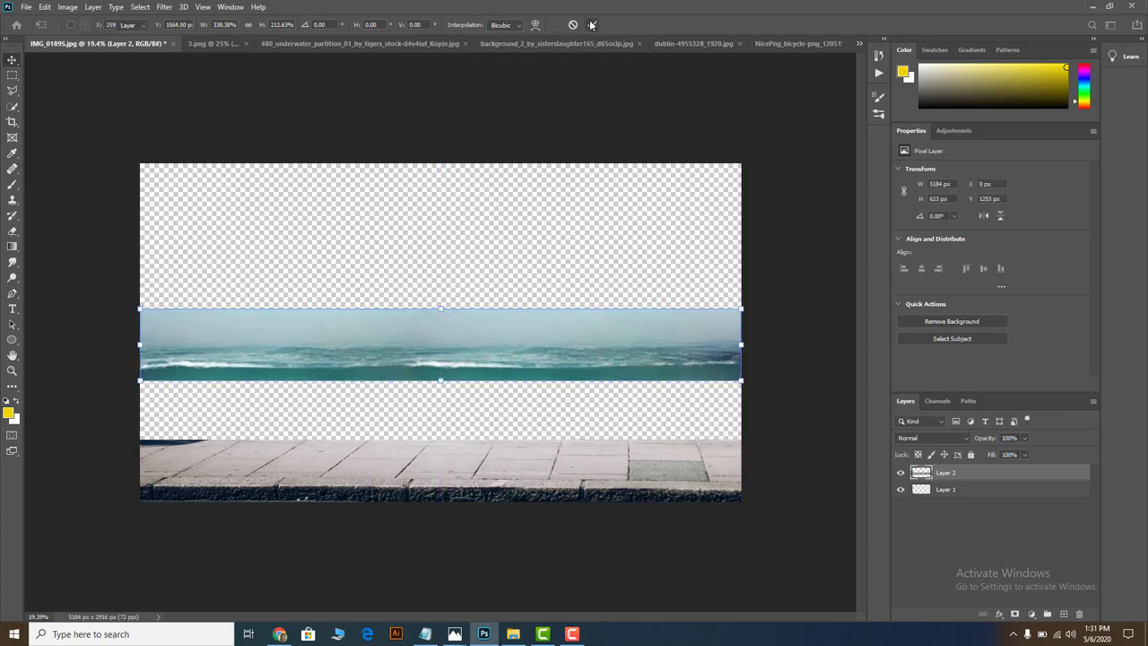
pyautogui.click(607, 220)
# Drag the man-and-bicycle cut-out into the IMG_01895.jpg composition.
pyautogui.click(859, 43)
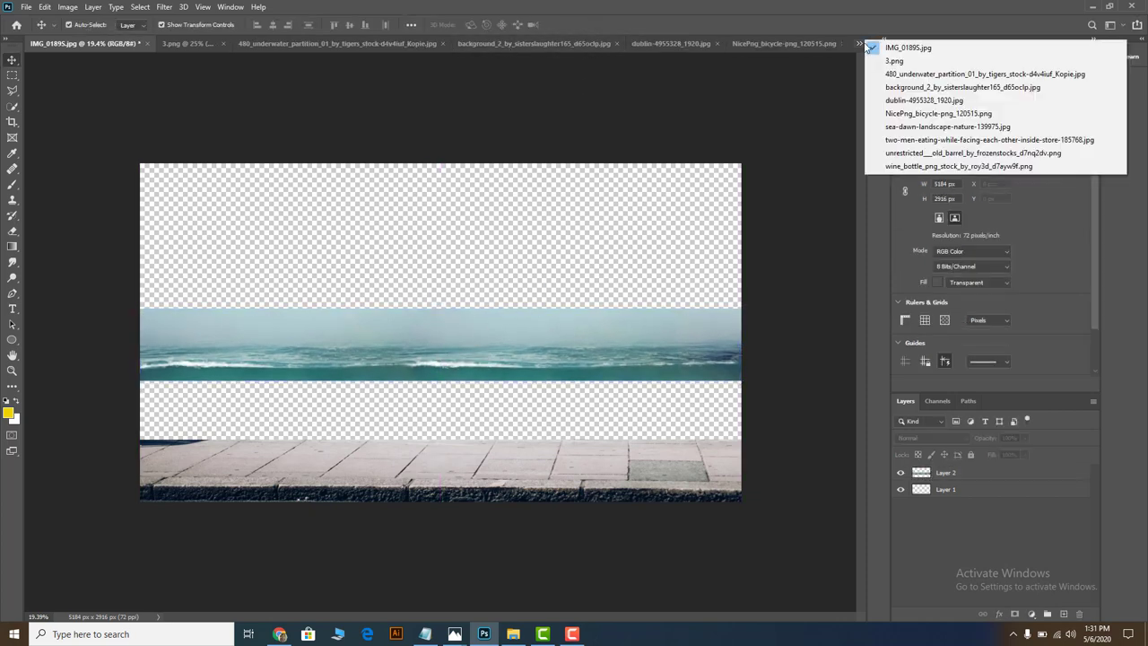
pyautogui.click(933, 130)
pyautogui.moveTo(429, 173)
pyautogui.mouseDown()
pyautogui.moveTo(429, 230)
pyautogui.moveTo(43, 43)
pyautogui.moveTo(344, 315)
pyautogui.mouseUp()
# Scale the cyclist up about 420% and stand him on the pavement before the sea.
pyautogui.hotkey('ctrl', 't')
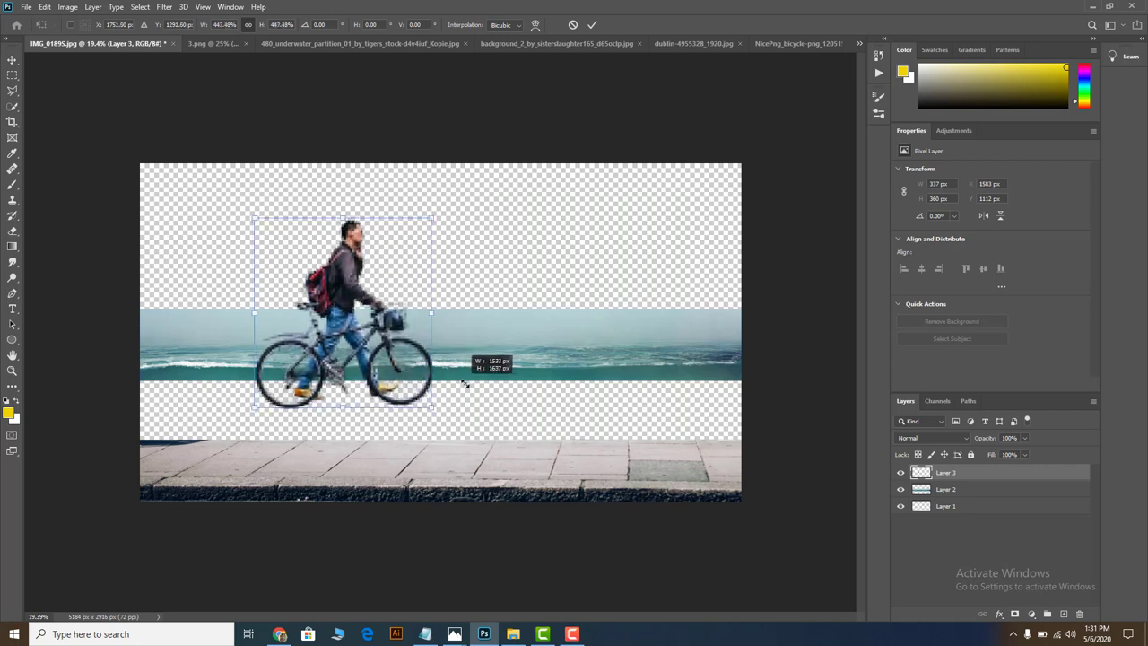
pyautogui.moveTo(399, 354); pyautogui.dragTo(473, 366)
pyautogui.moveTo(369, 318); pyautogui.dragTo(419, 363)
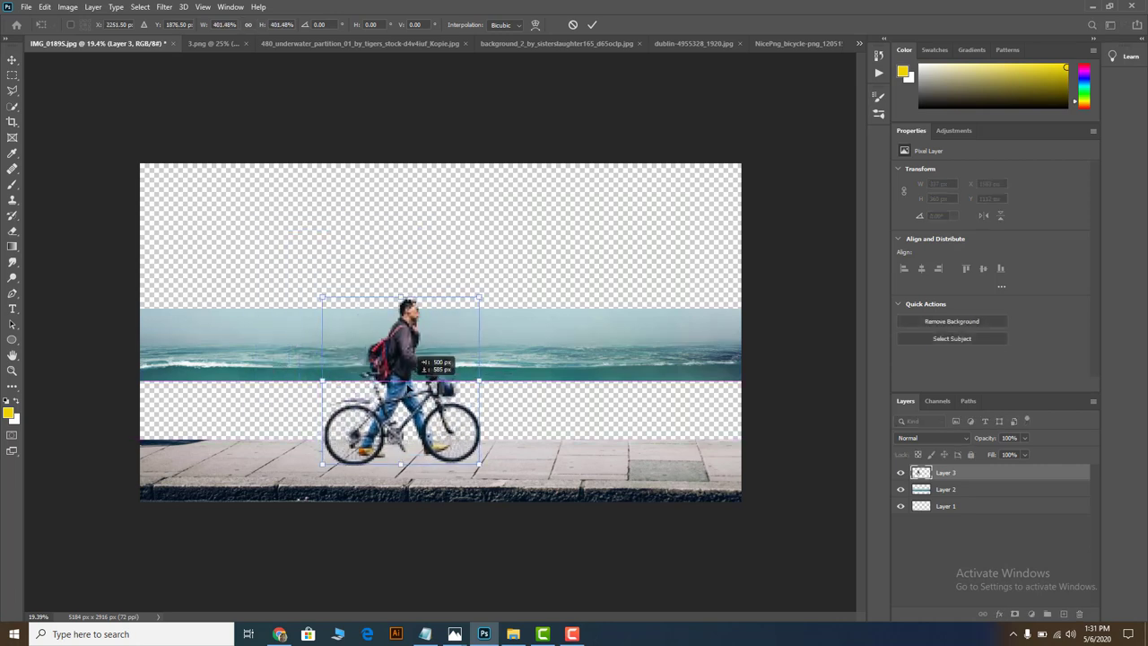
pyautogui.moveTo(422, 384); pyautogui.dragTo(483, 358)
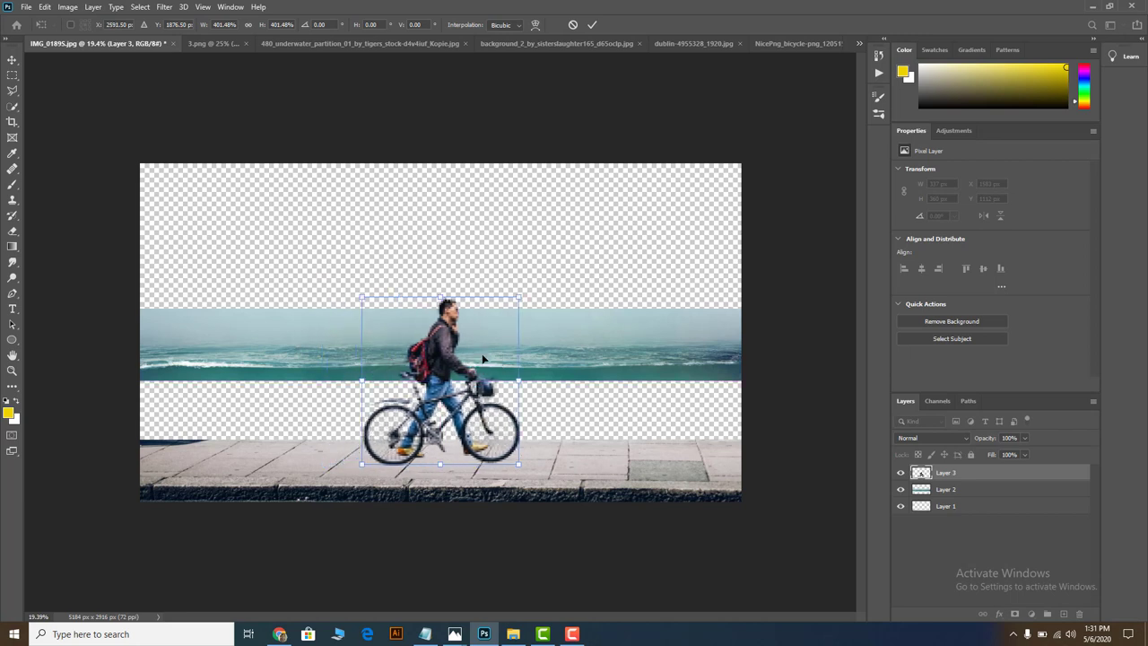
pyautogui.moveTo(520, 299); pyautogui.dragTo(524, 295)
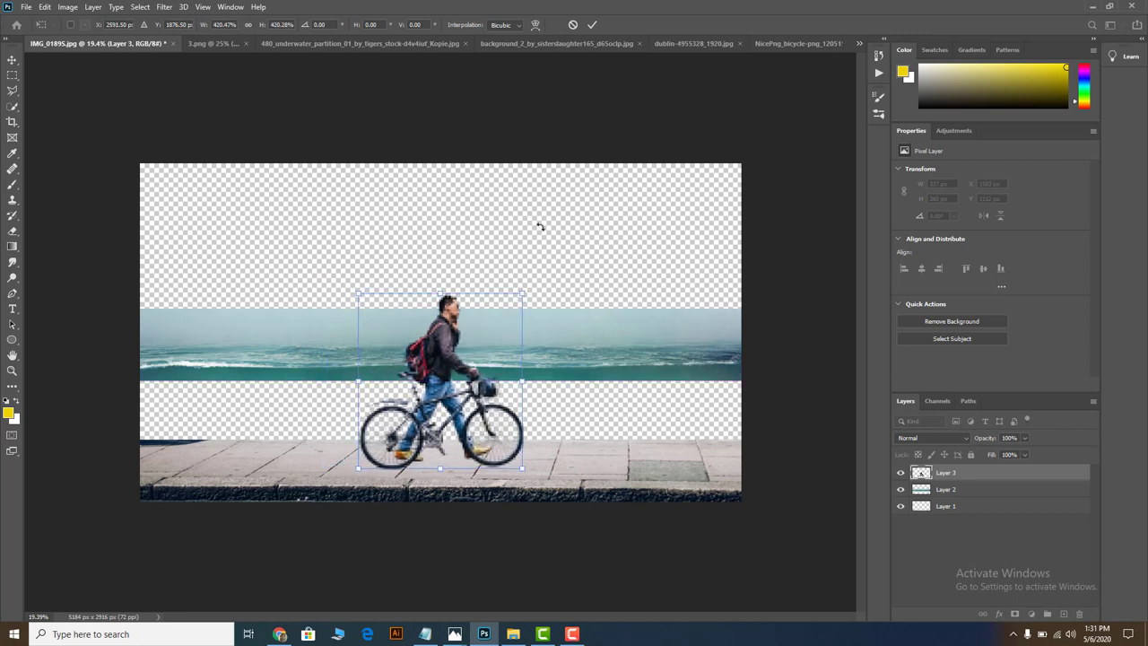
pyautogui.click(592, 24)
pyautogui.scroll(-1, 577, 261)
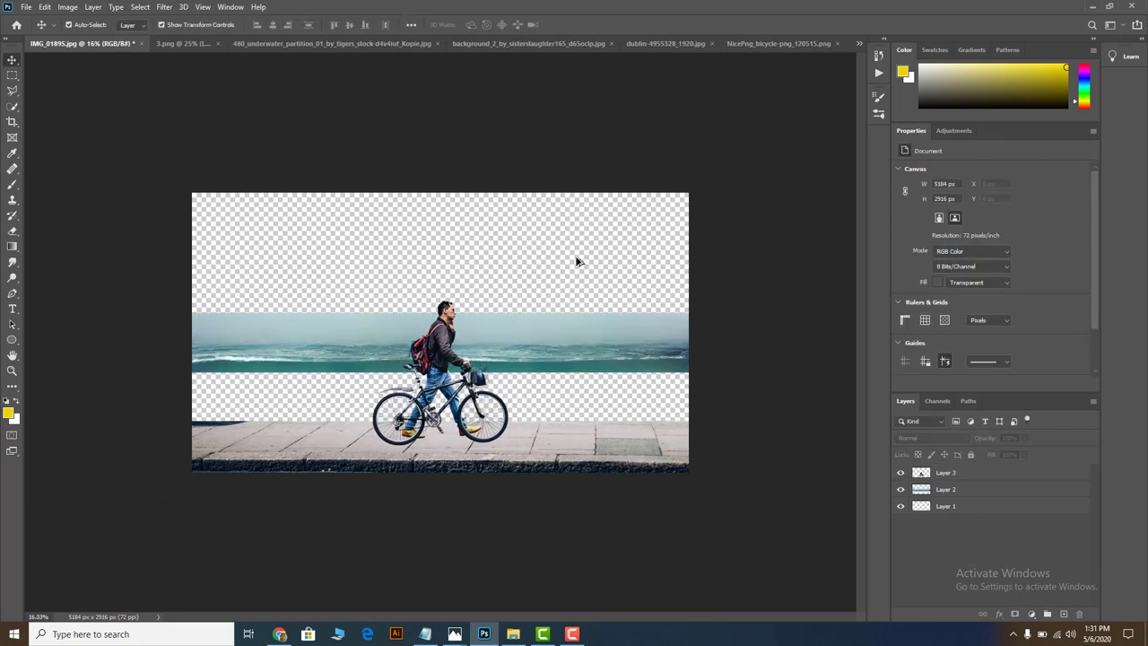
pyautogui.scroll(1, 420, 328)
pyautogui.scroll(1, 422, 326)
pyautogui.scroll(1, 425, 325)
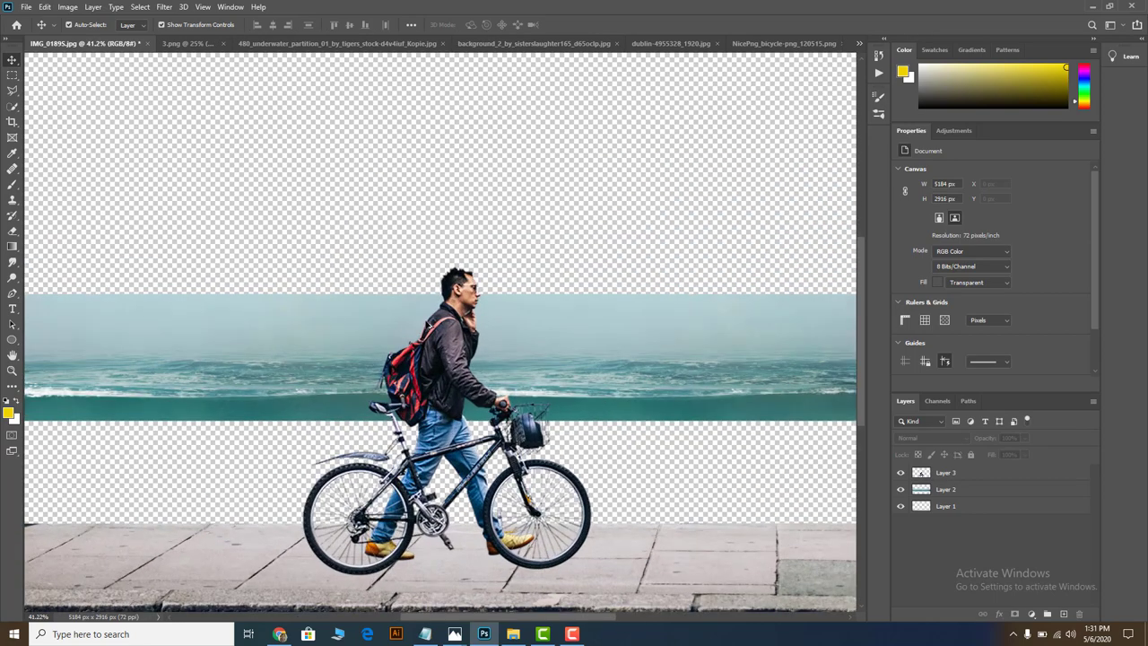
pyautogui.scroll(1, 430, 319)
pyautogui.scroll(-3, 430, 319)
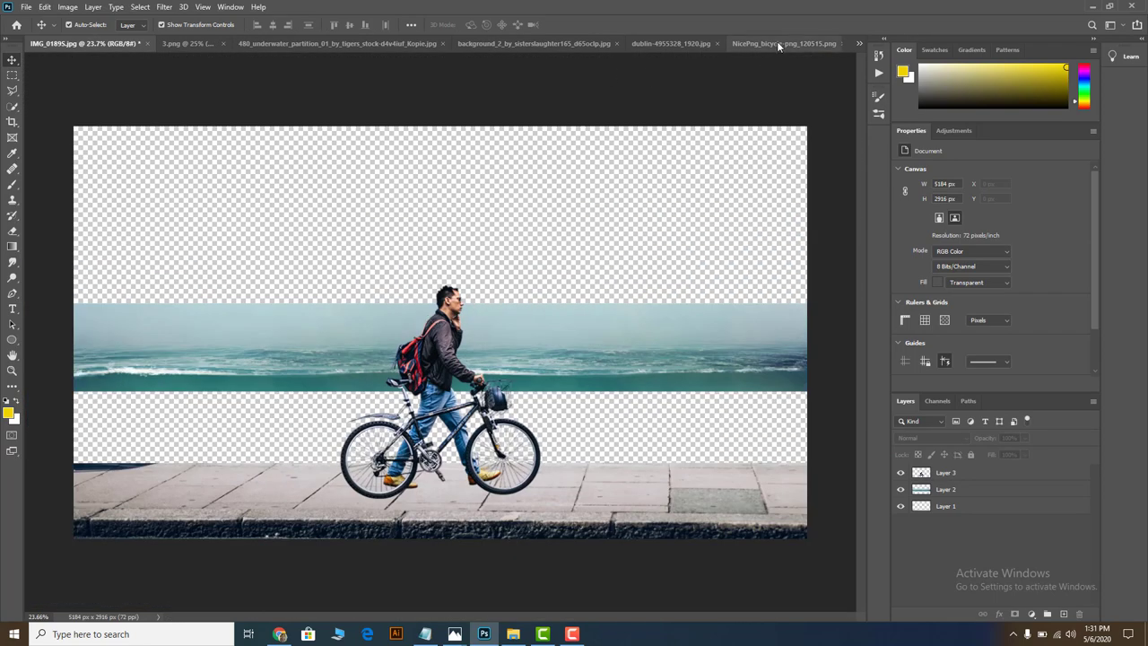
pyautogui.click(778, 42)
# Select a patch of the teal underwater area in the sea image.
pyautogui.click(860, 44)
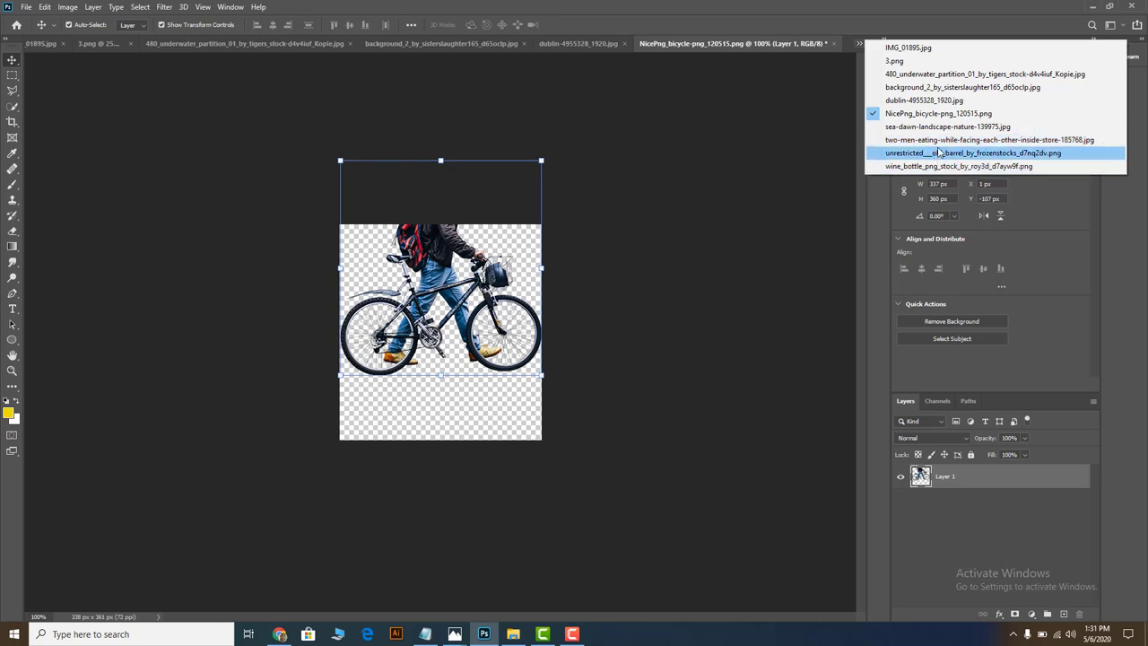
pyautogui.click(951, 73)
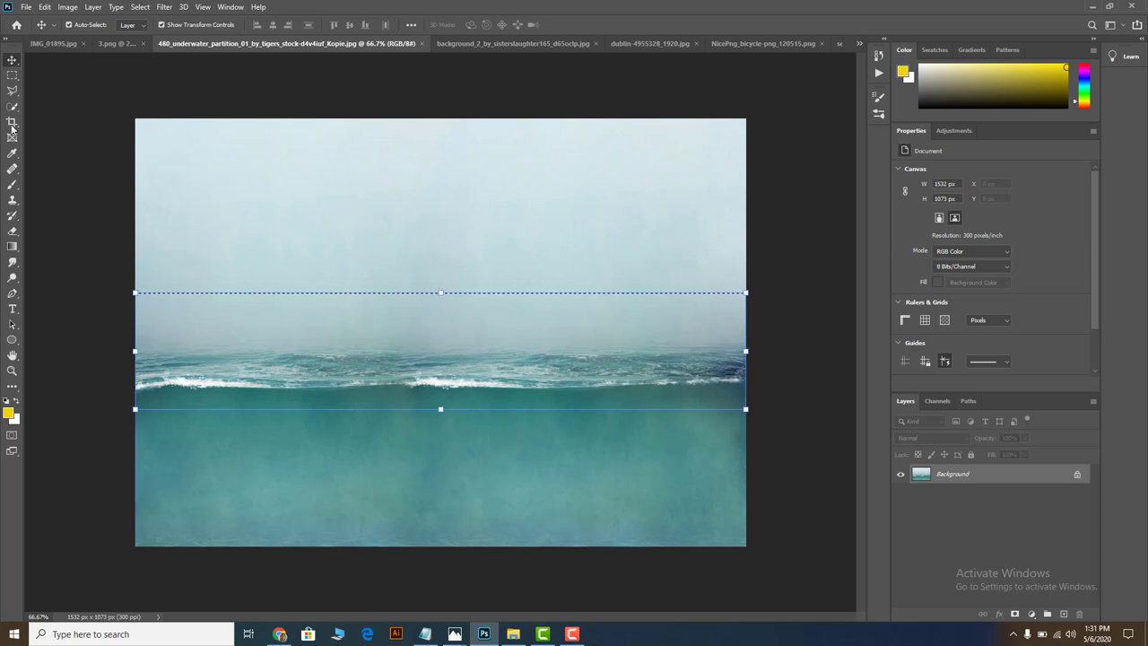
pyautogui.press('m')
pyautogui.click(127, 392)
pyautogui.moveTo(128, 392); pyautogui.dragTo(762, 547)
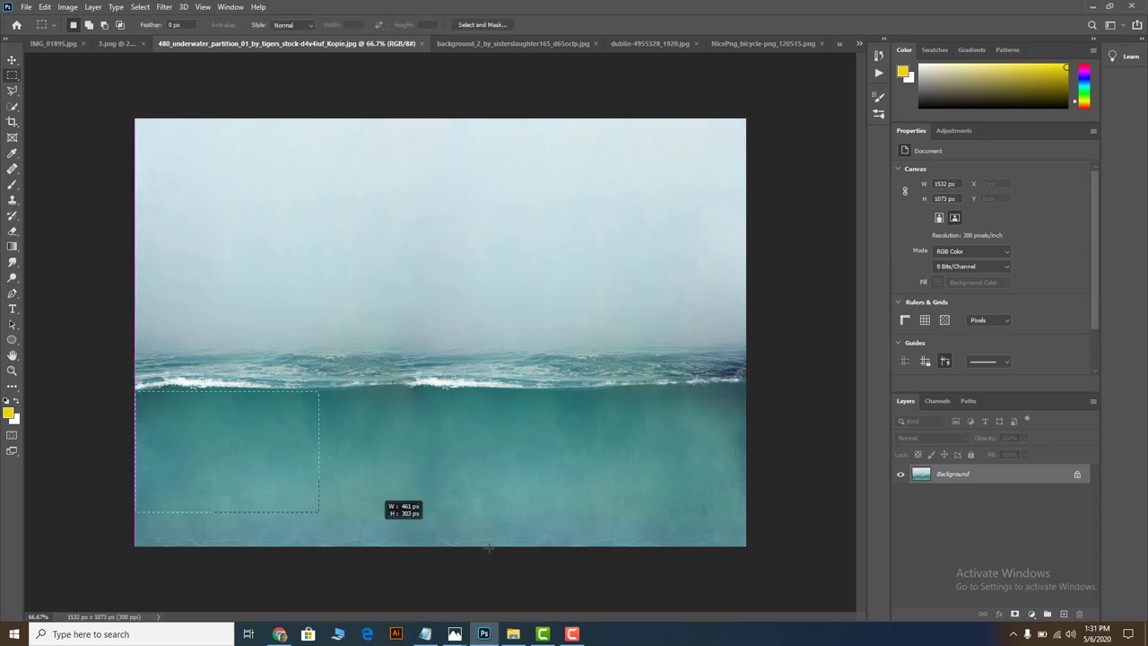
# Paste the underwater water into the cyclist scene as Layer 4, stretched over the lower canvas.
pyautogui.click(860, 42)
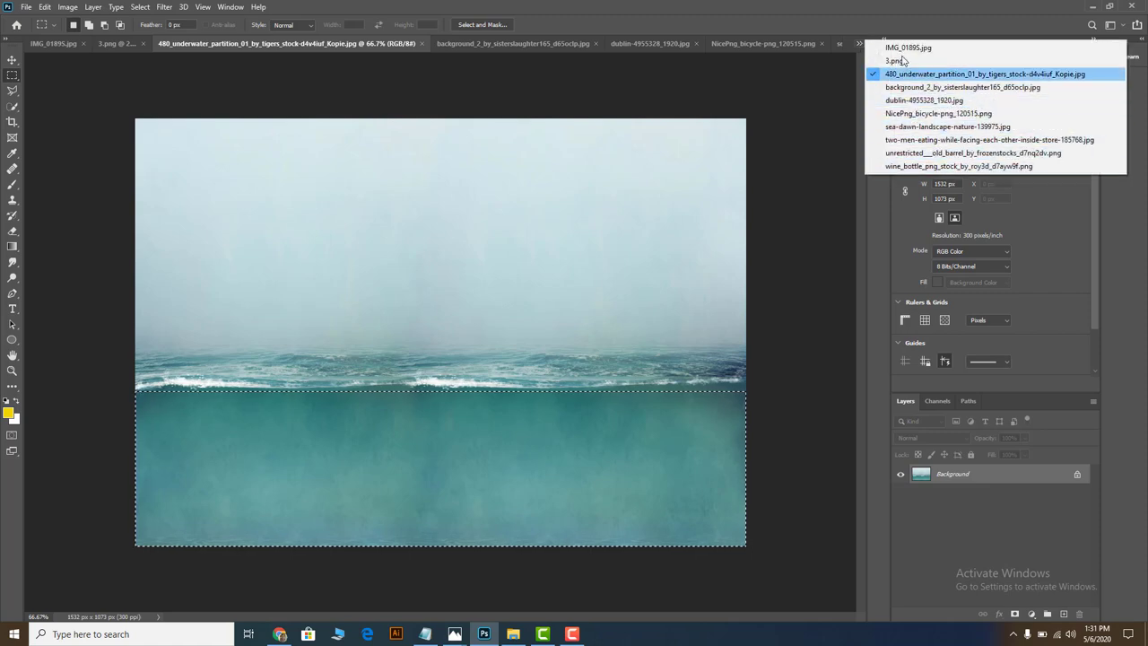
pyautogui.click(908, 47)
pyautogui.hotkey('ctrl', 'v')
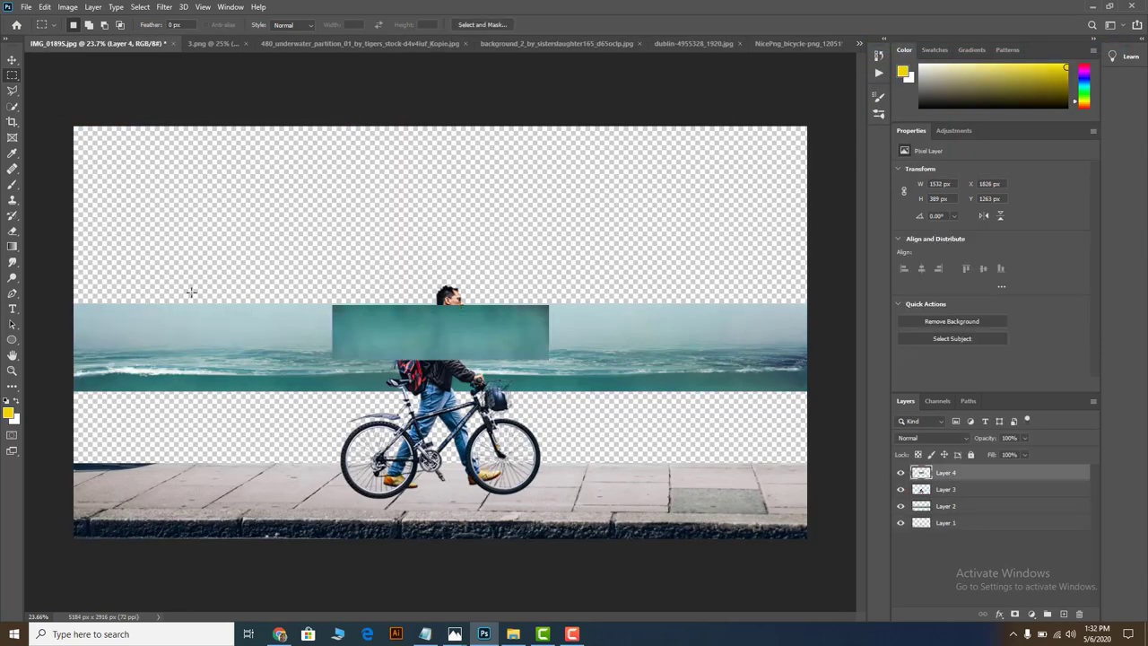
pyautogui.click(12, 60)
pyautogui.moveTo(469, 350); pyautogui.dragTo(210, 437)
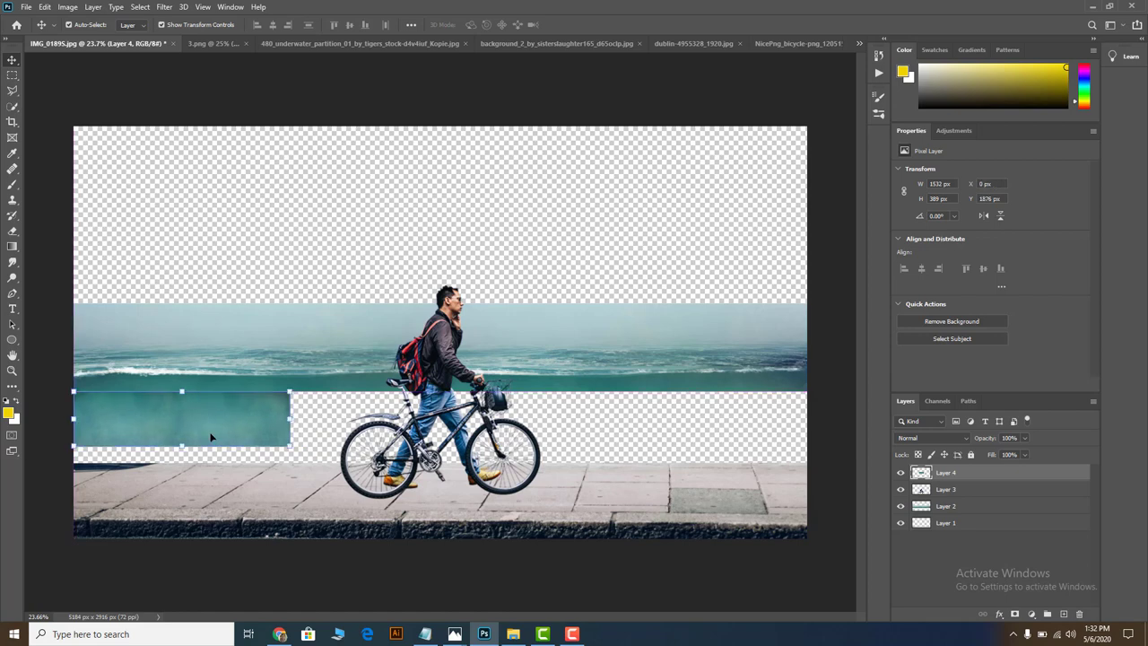
pyautogui.moveTo(287, 445); pyautogui.dragTo(803, 537)
# Lower the water layer's opacity and raise its top edge slightly.
pyautogui.click(1025, 437)
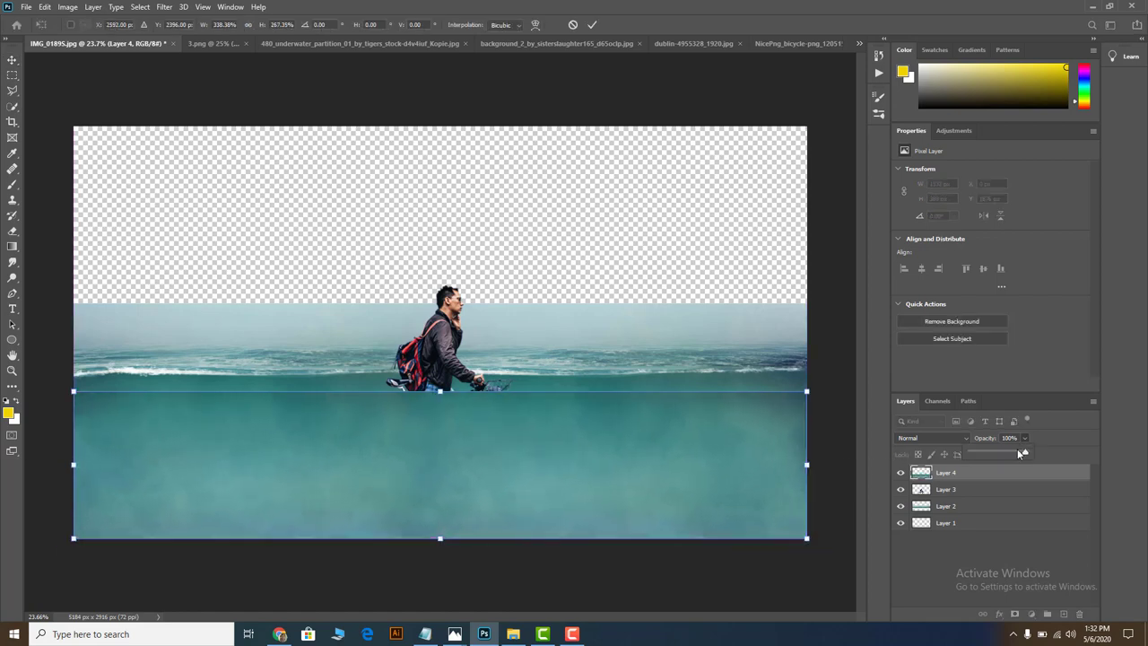
pyautogui.moveTo(1023, 452); pyautogui.dragTo(1002, 452)
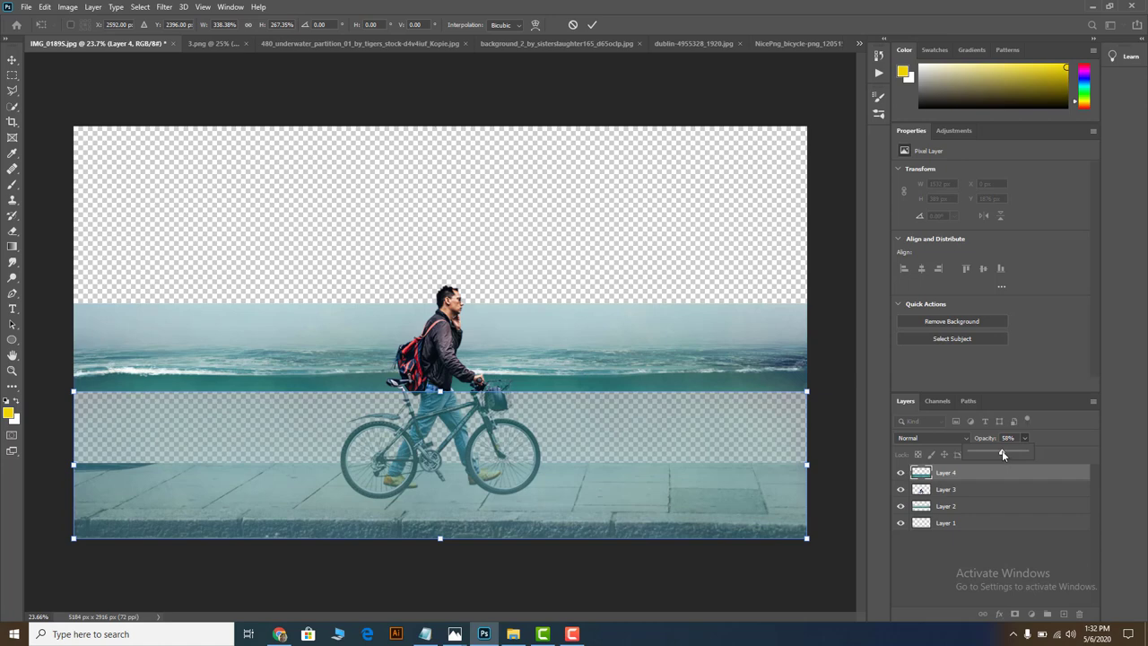
pyautogui.moveTo(1002, 452); pyautogui.dragTo(1007, 453)
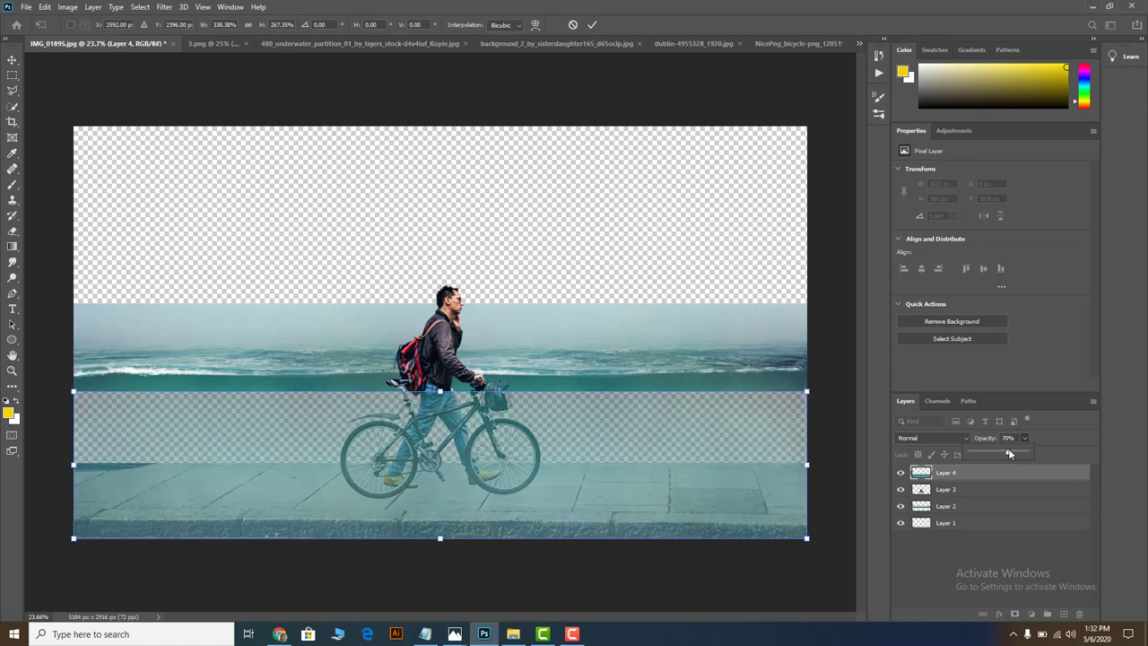
pyautogui.moveTo(1007, 453); pyautogui.dragTo(1005, 453)
pyautogui.moveTo(449, 402); pyautogui.dragTo(449, 377)
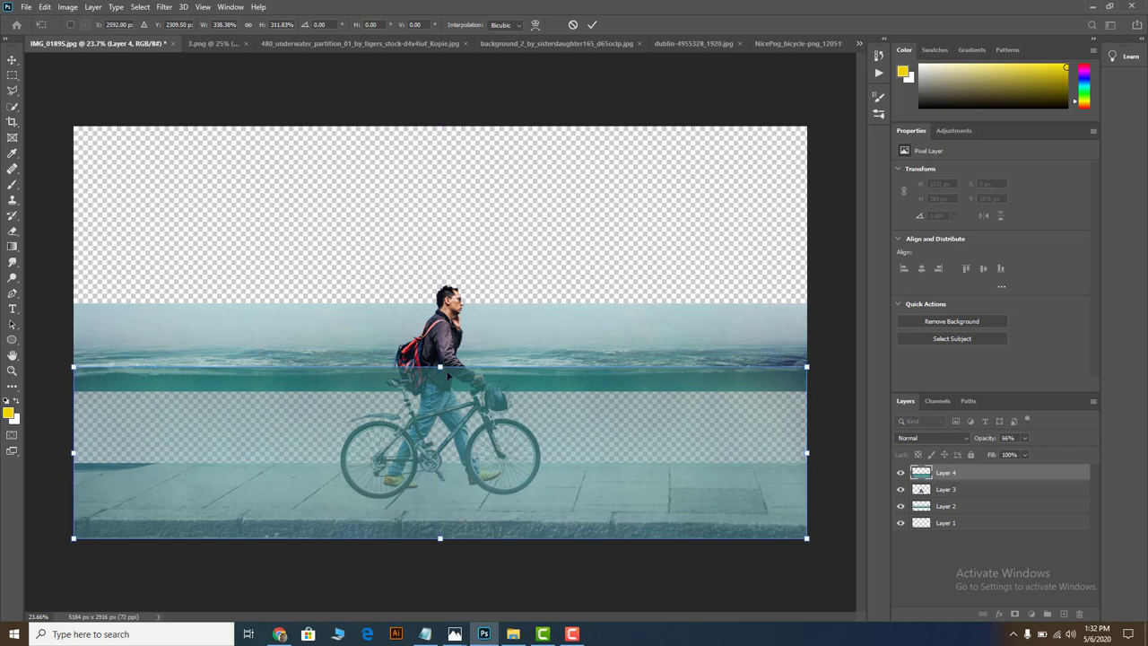
pyautogui.click(593, 24)
# Reselect Layer 4 and delete the teal water layer.
pyautogui.click(838, 360)
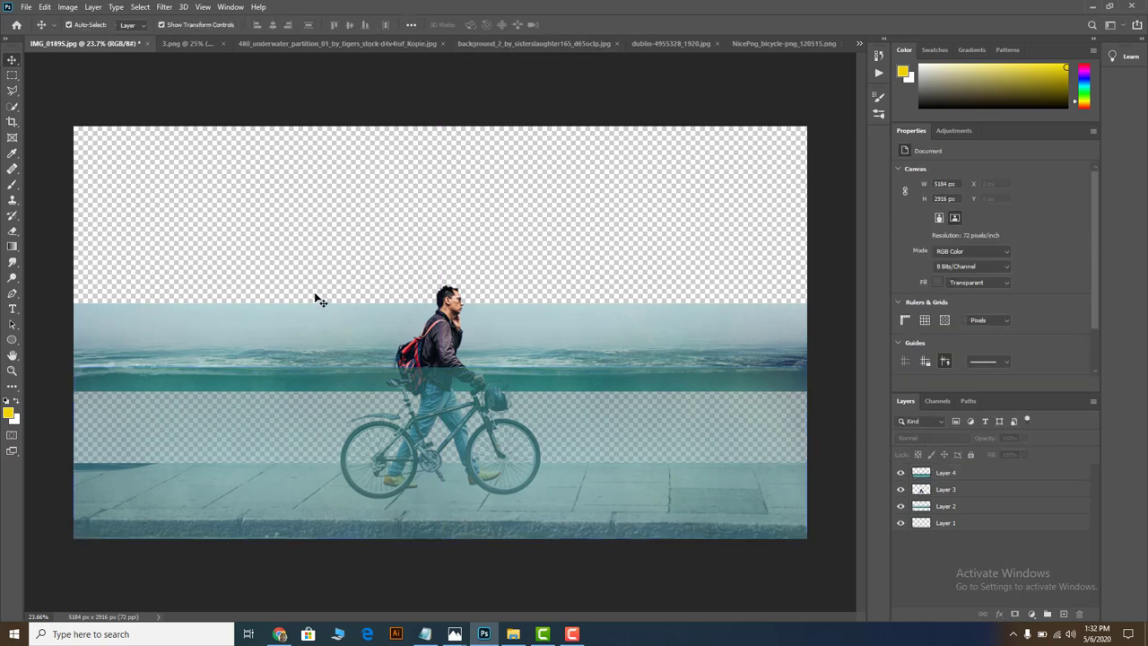
pyautogui.click(303, 328)
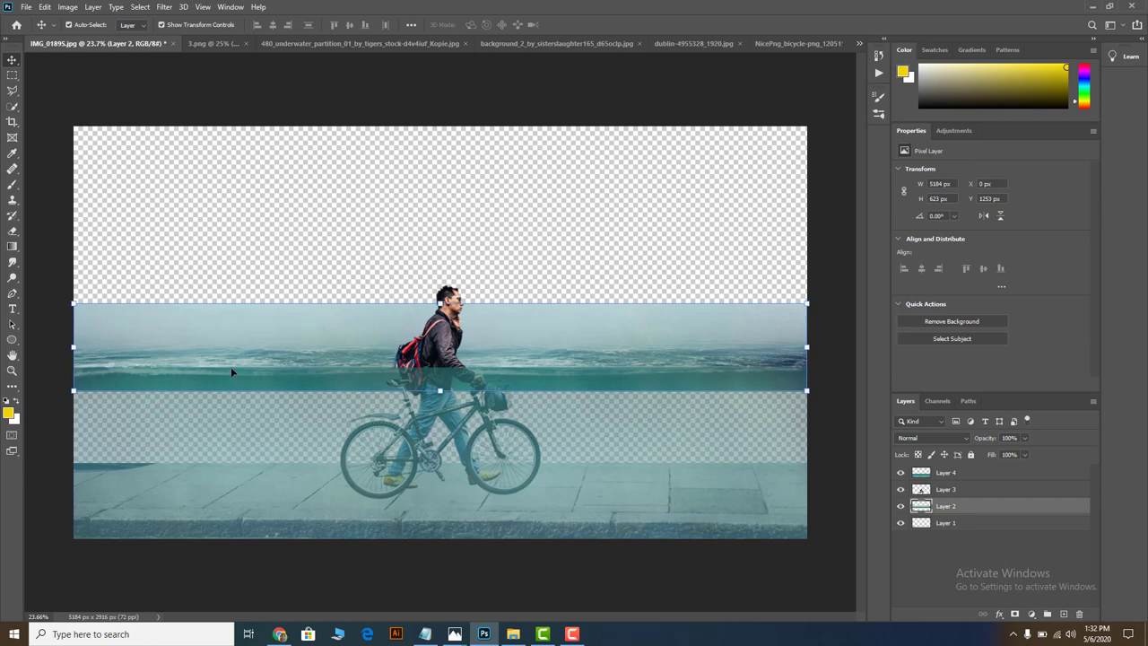
pyautogui.click(292, 451)
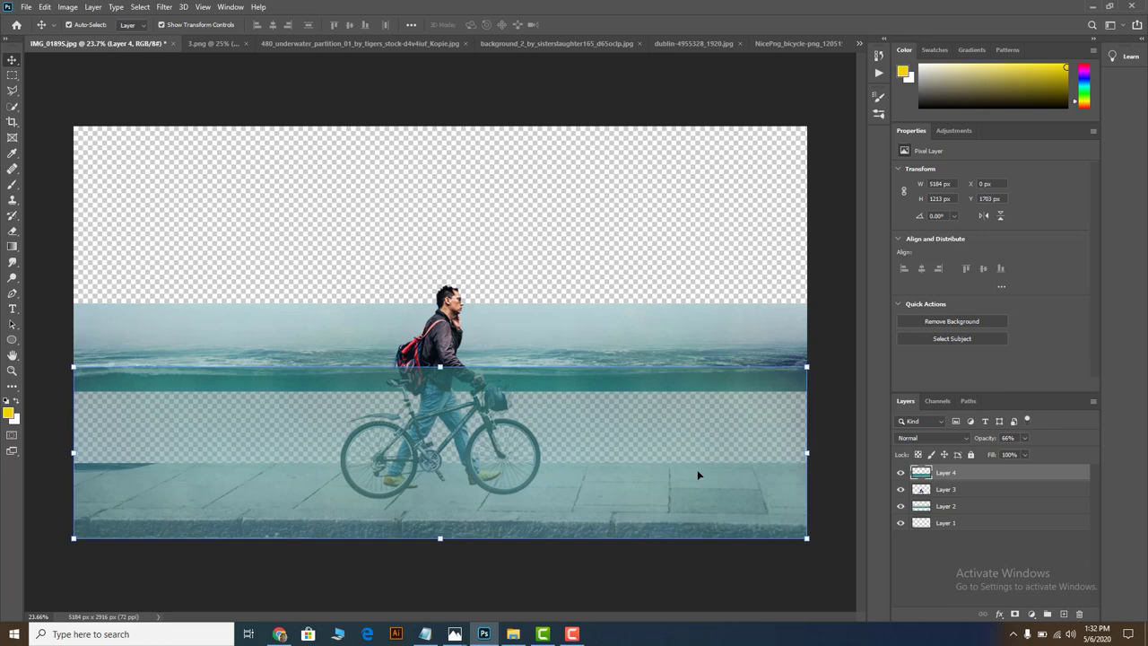
pyautogui.press('Delete')
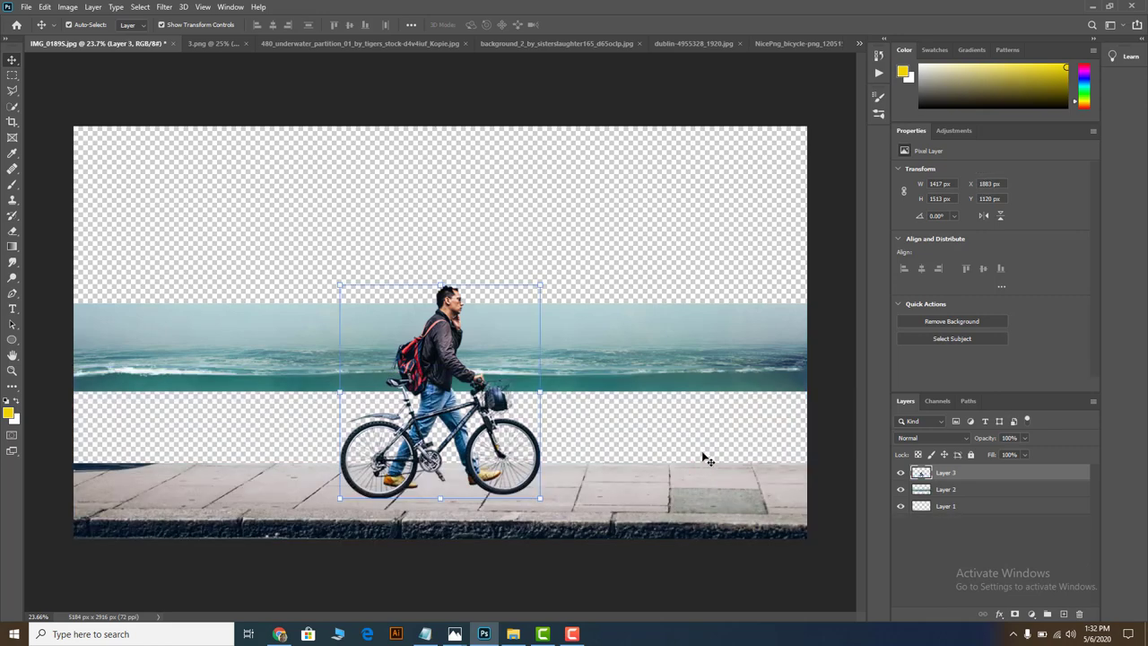
# Cancel a yellow Solid Color fill and sample the sea's teal with the Eyedropper.
pyautogui.click(1031, 614)
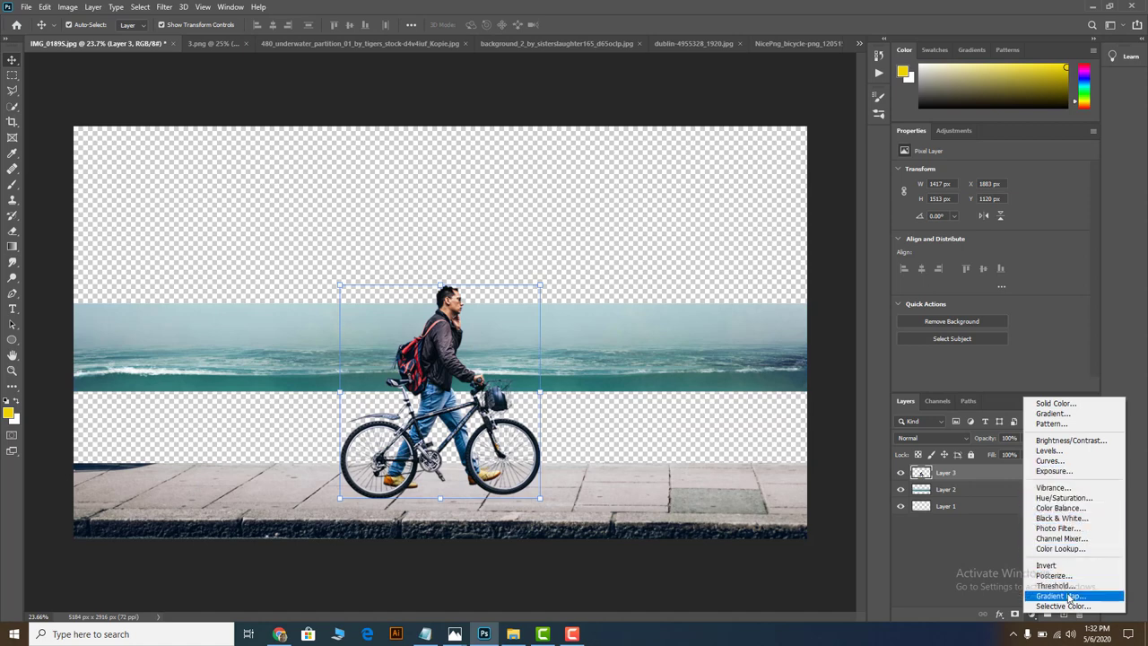
pyautogui.click(1056, 403)
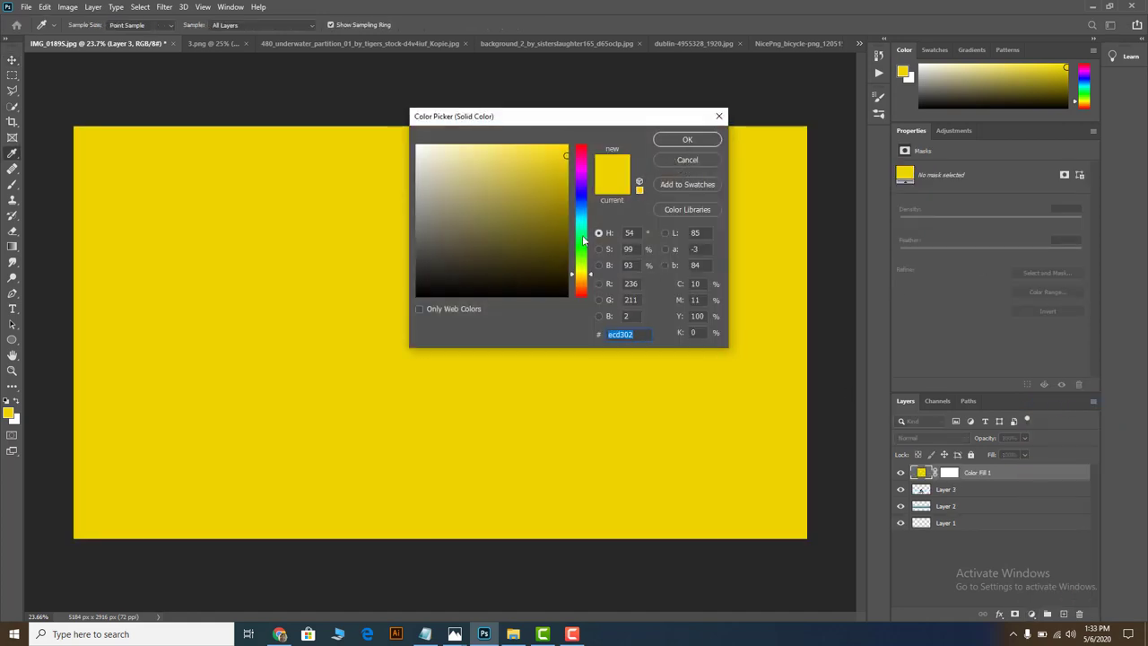
pyautogui.click(715, 116)
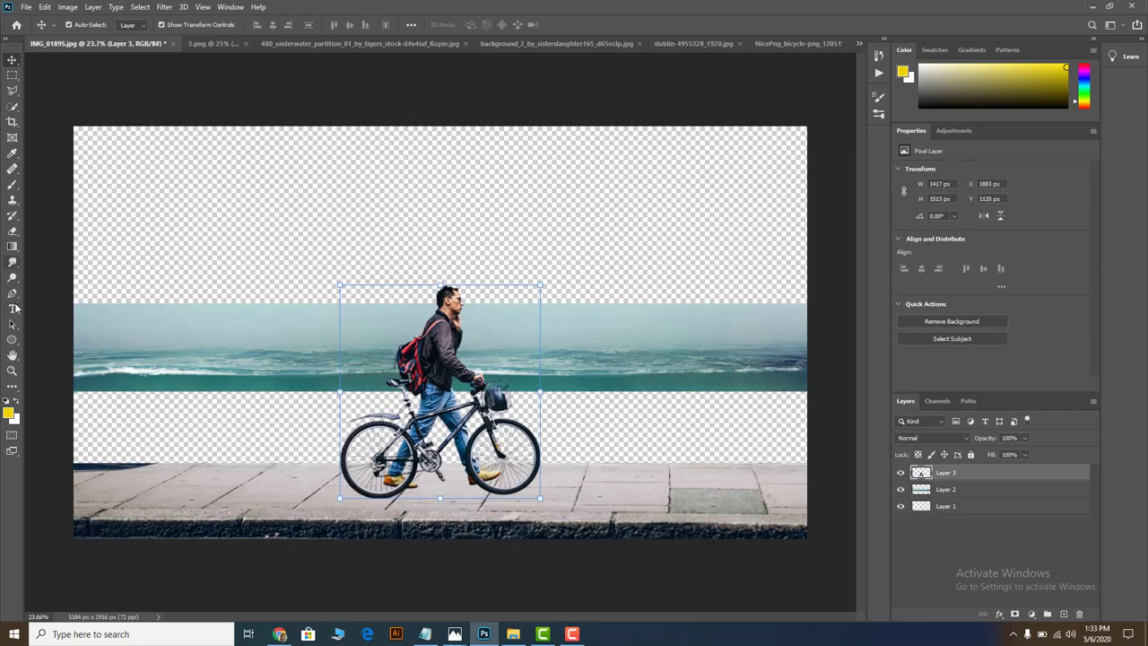
pyautogui.click(12, 152)
pyautogui.click(205, 379)
pyautogui.click(11, 413)
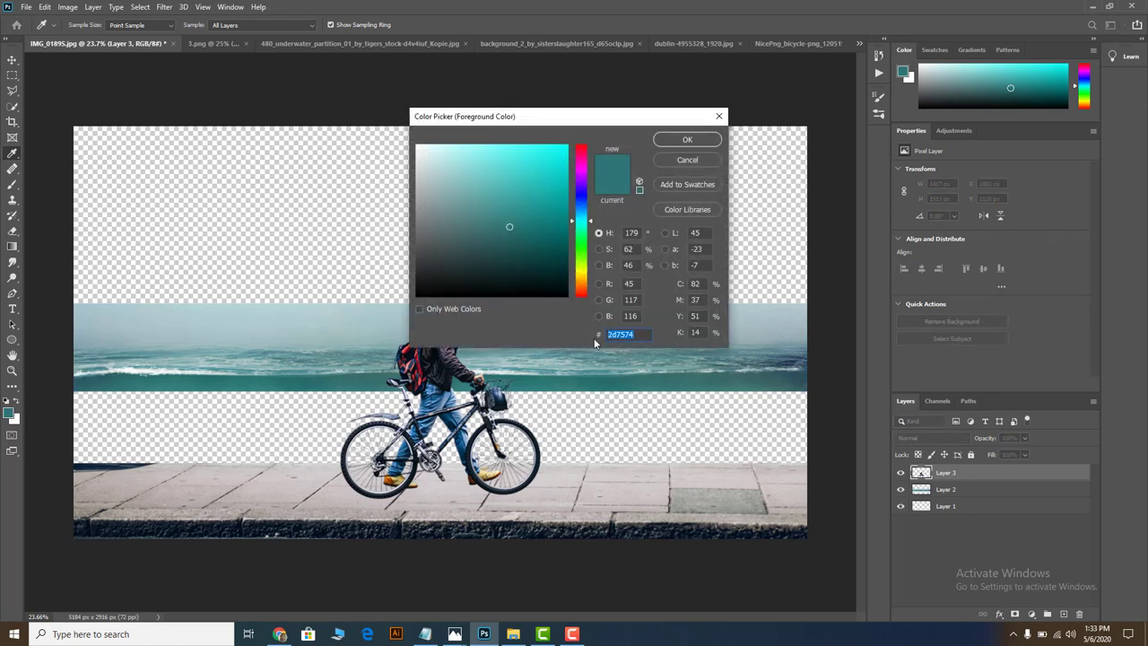
pyautogui.click(686, 161)
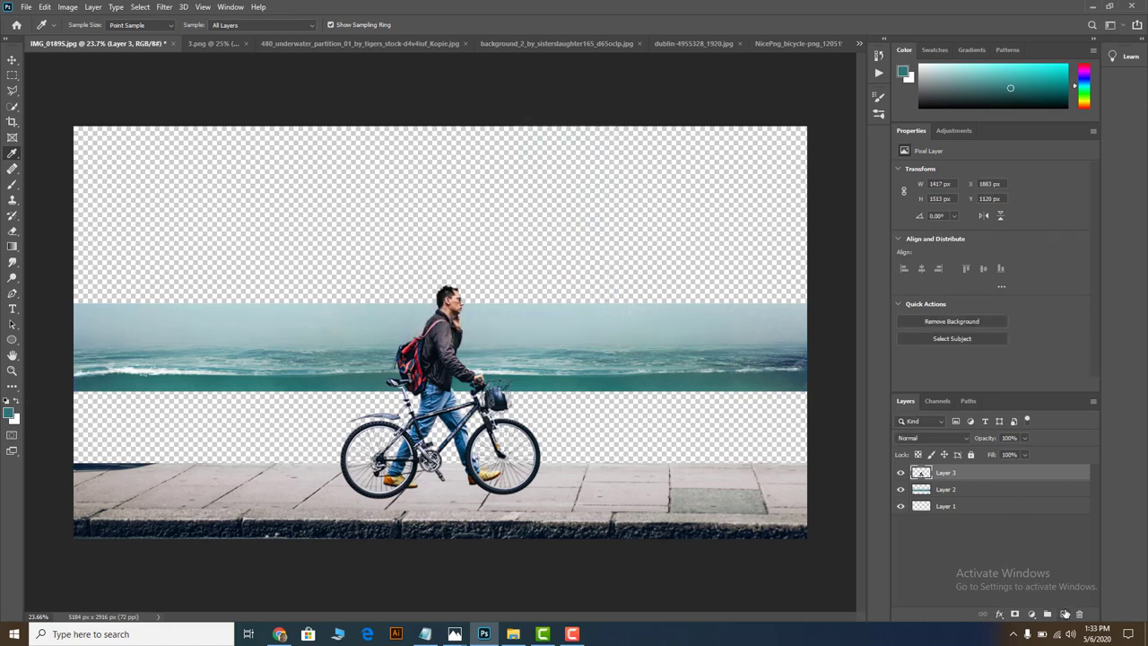
# Add a Solid Color fill layer in the sampled teal #2d7574.
pyautogui.click(1031, 616)
pyautogui.click(1038, 396)
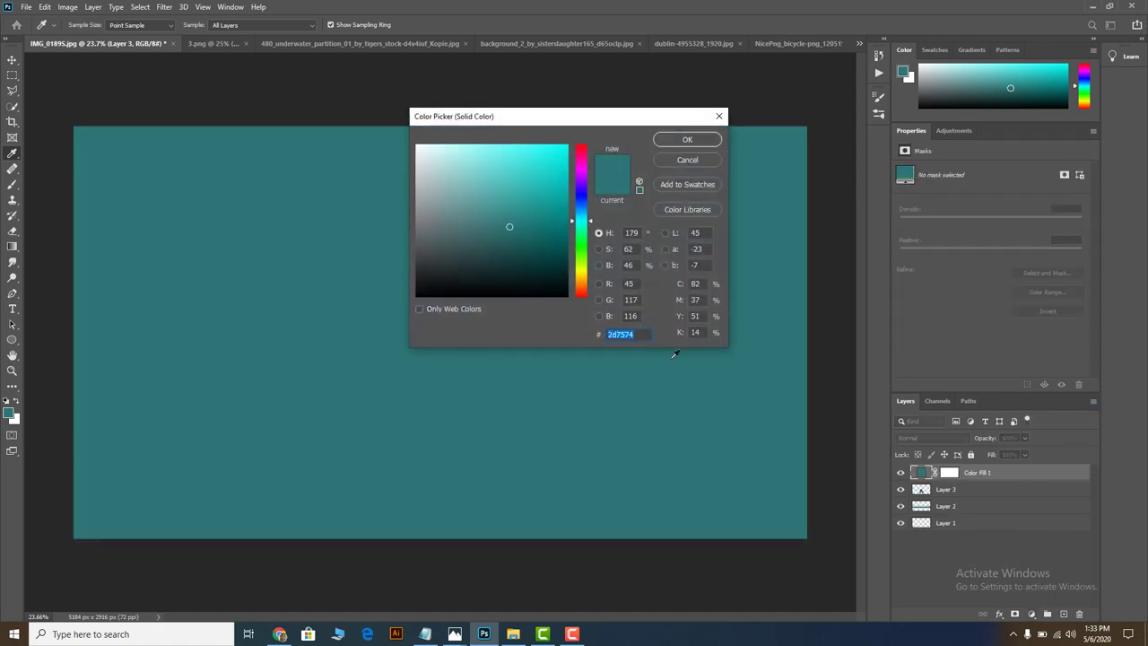
pyautogui.click(682, 140)
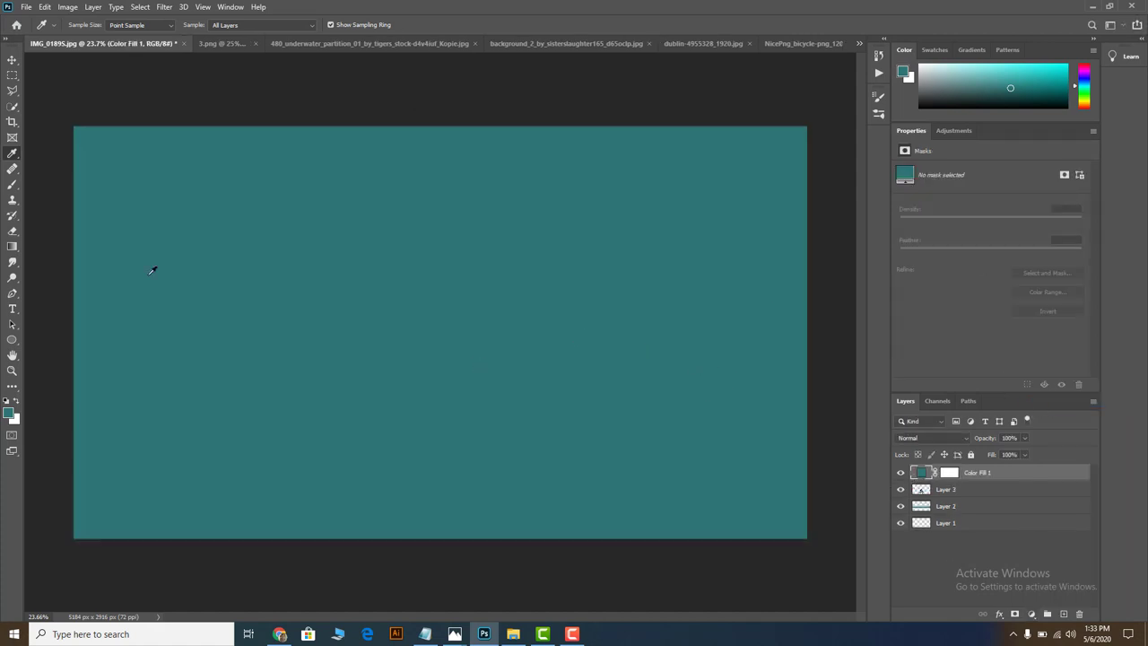
# Select the lower canvas area and target the teal fill's layer mask.
pyautogui.click(14, 79)
pyautogui.moveTo(74, 369); pyautogui.dragTo(807, 540)
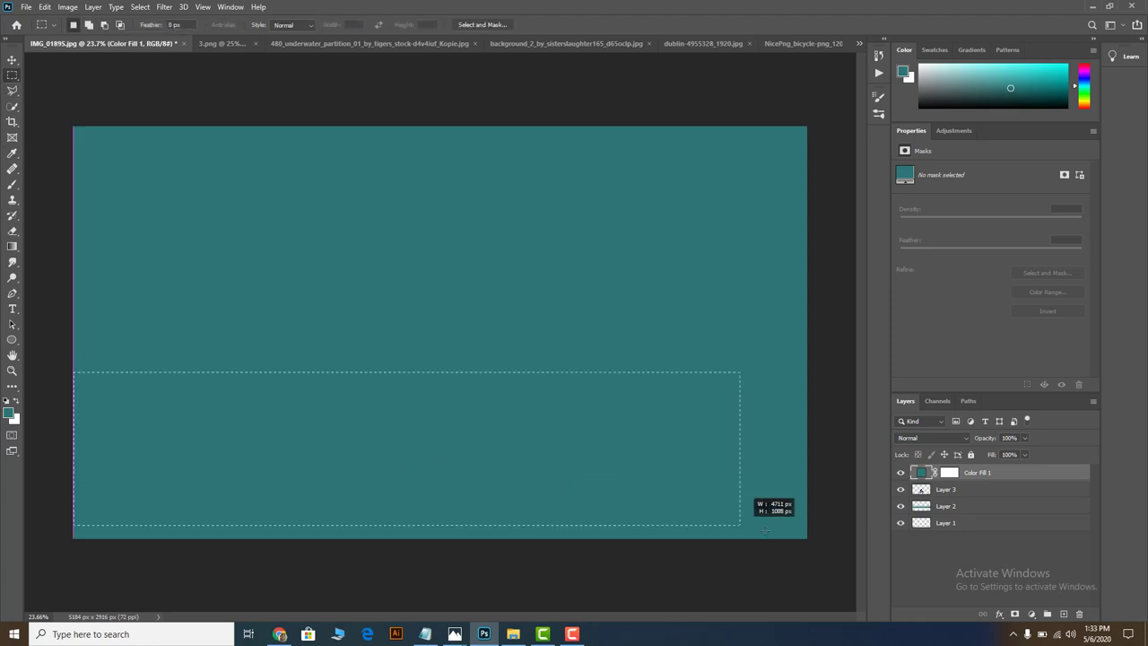
pyautogui.press('Delete')
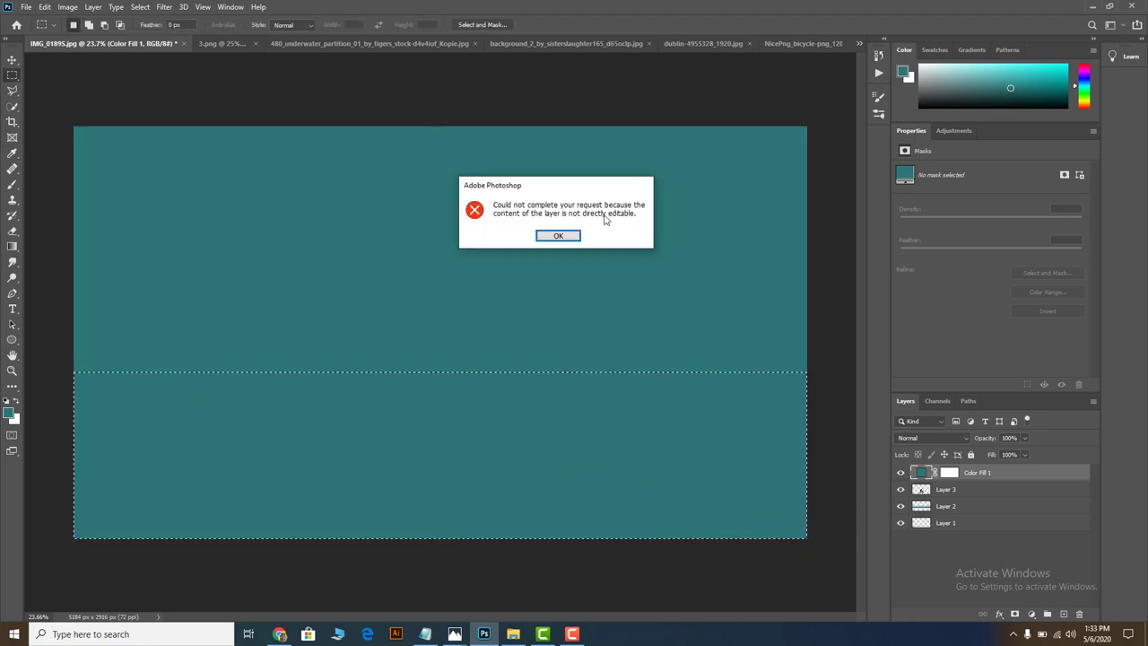
pyautogui.click(558, 235)
pyautogui.click(949, 472)
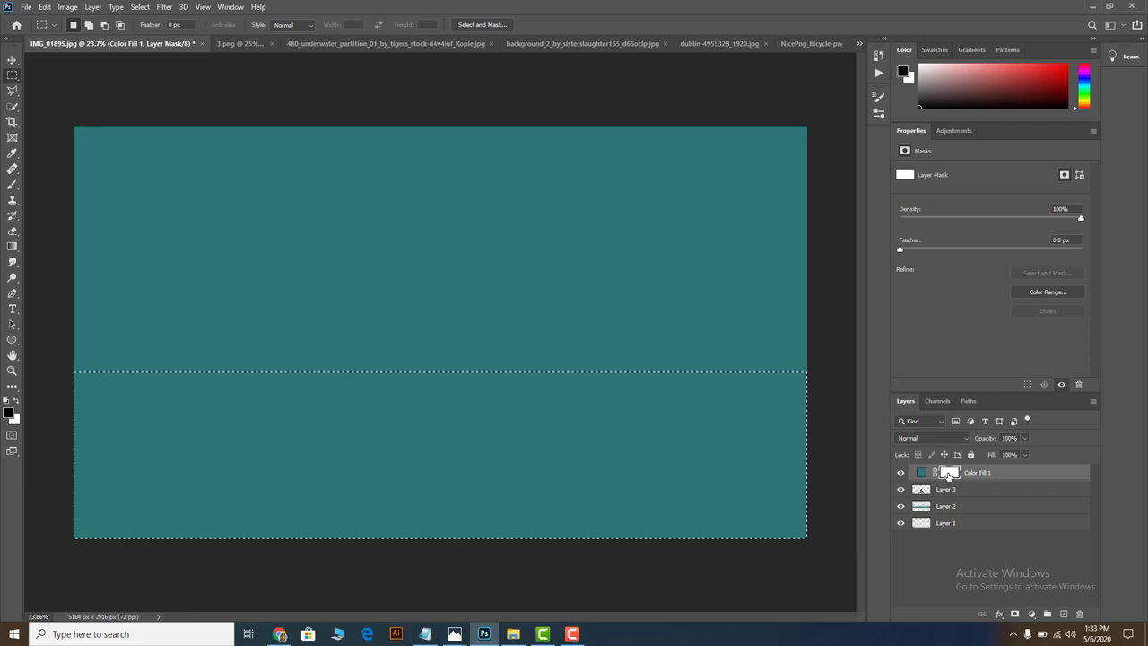
pyautogui.press('Delete')
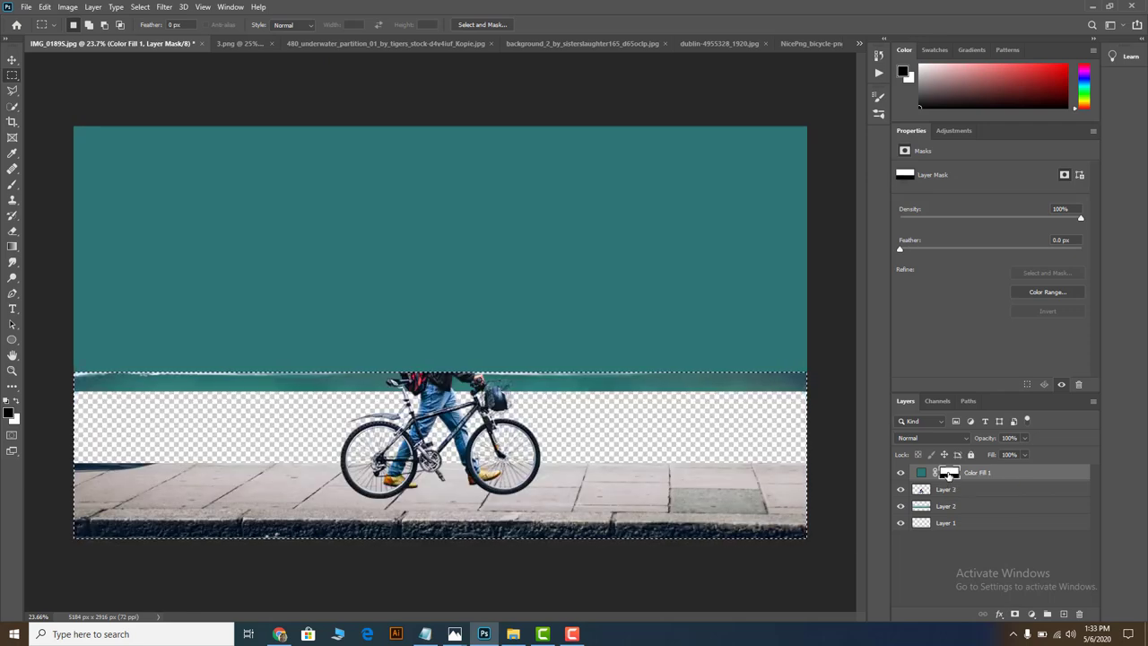
pyautogui.rightClick(949, 473)
pyautogui.rightClick(550, 427)
pyautogui.click(550, 427)
pyautogui.hotkey('ctrl', 'z')
pyautogui.hotkey('ctrl', 'z')
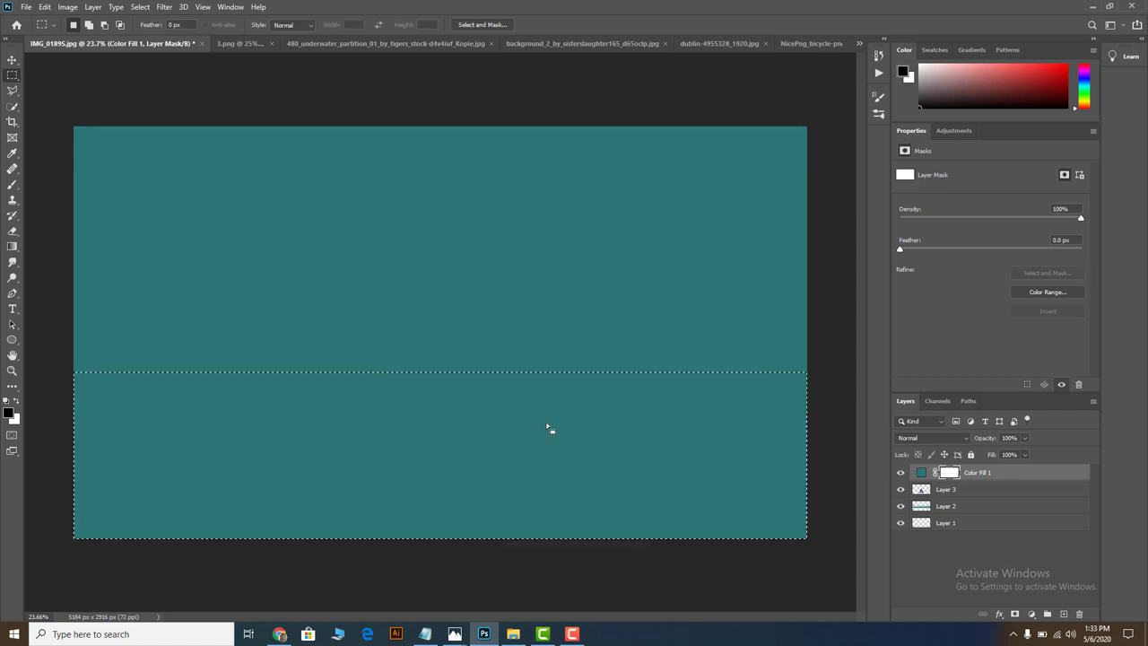
# Invert the selection and fill the mask black to hide the teal in the upper part.
pyautogui.rightClick(543, 427)
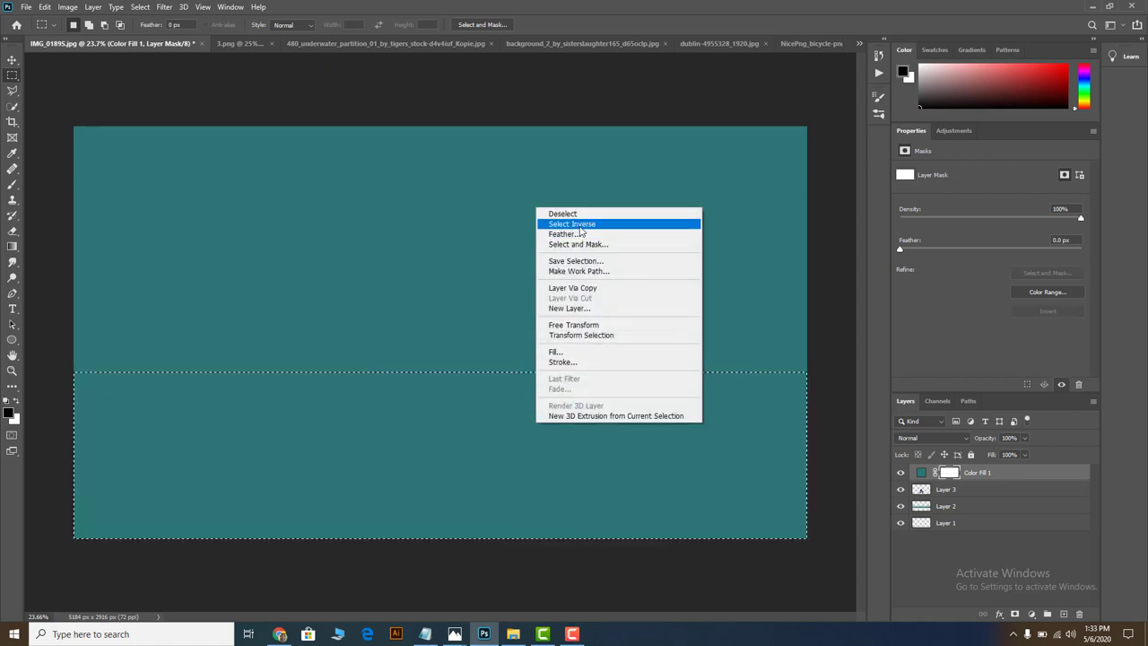
pyautogui.click(574, 224)
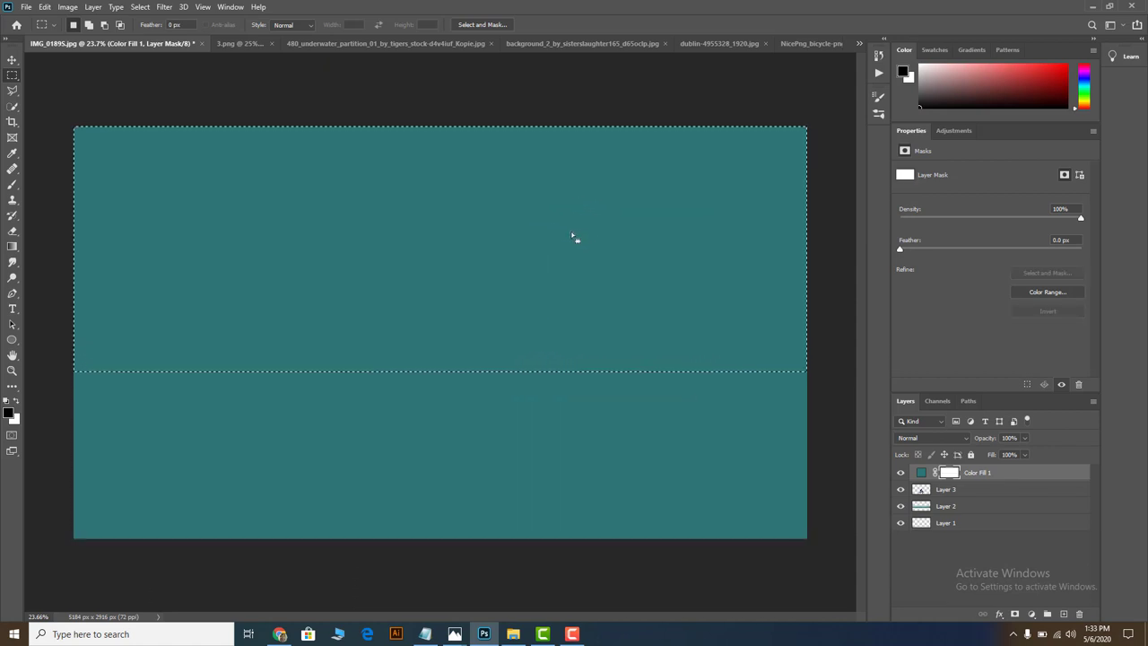
pyautogui.press('x')
pyautogui.hotkey('ctrl', 'BackSpace')
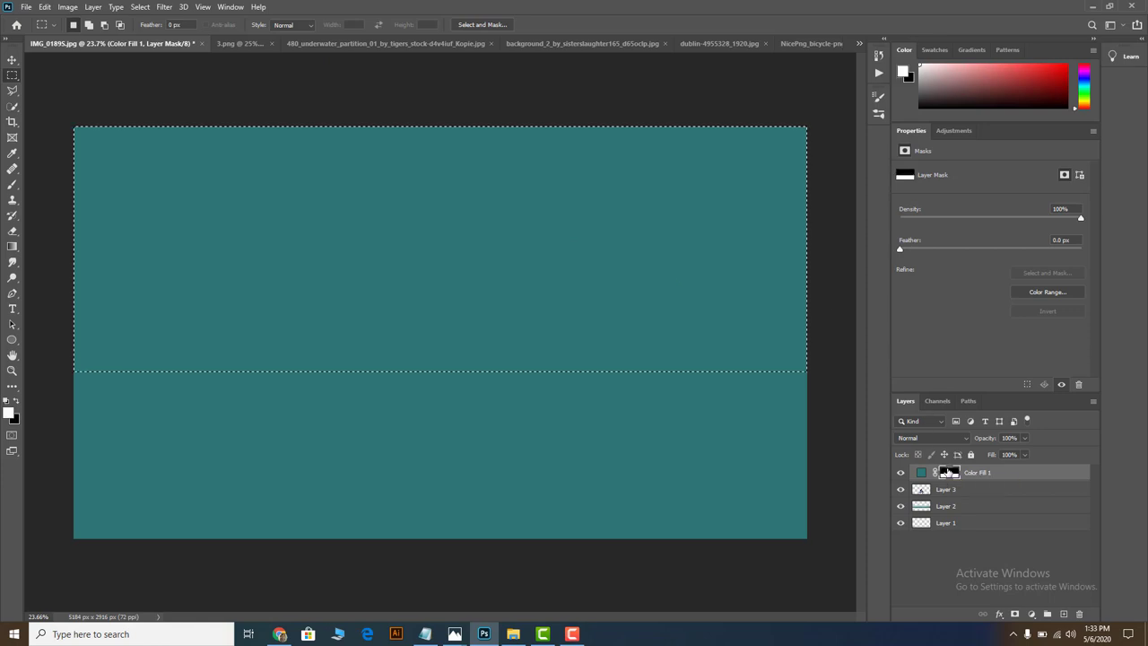
pyautogui.hotkey('ctrl', 'd')
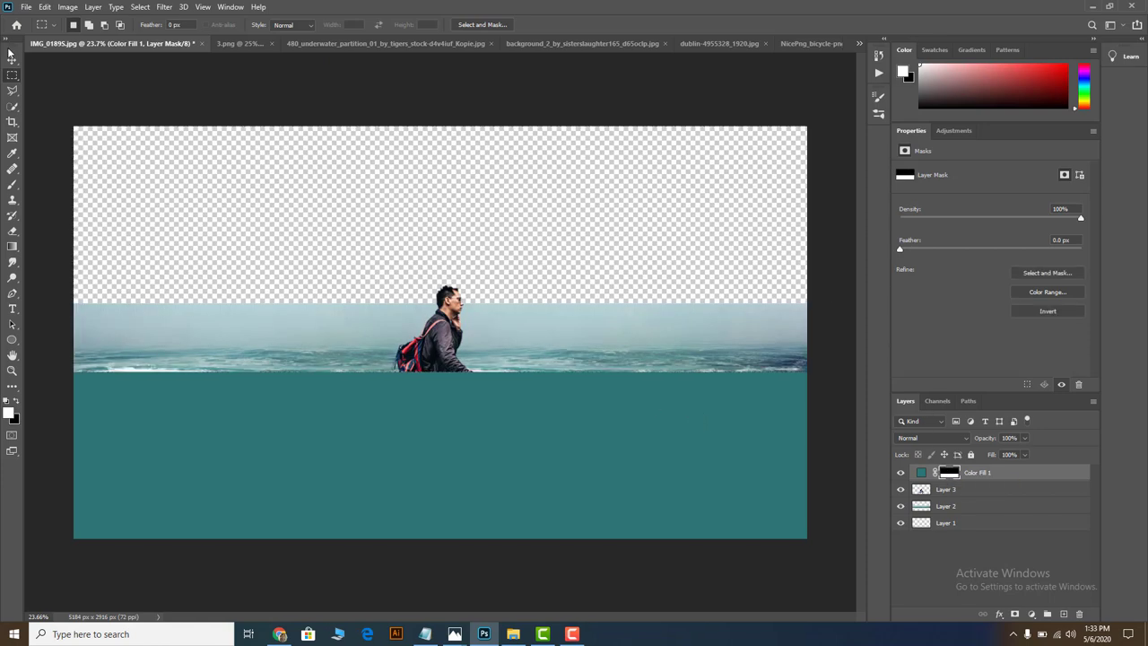
# Set the teal fill's opacity to about 68%.
pyautogui.click(12, 59)
pyautogui.click(1025, 438)
pyautogui.moveTo(1029, 453); pyautogui.dragTo(954, 435)
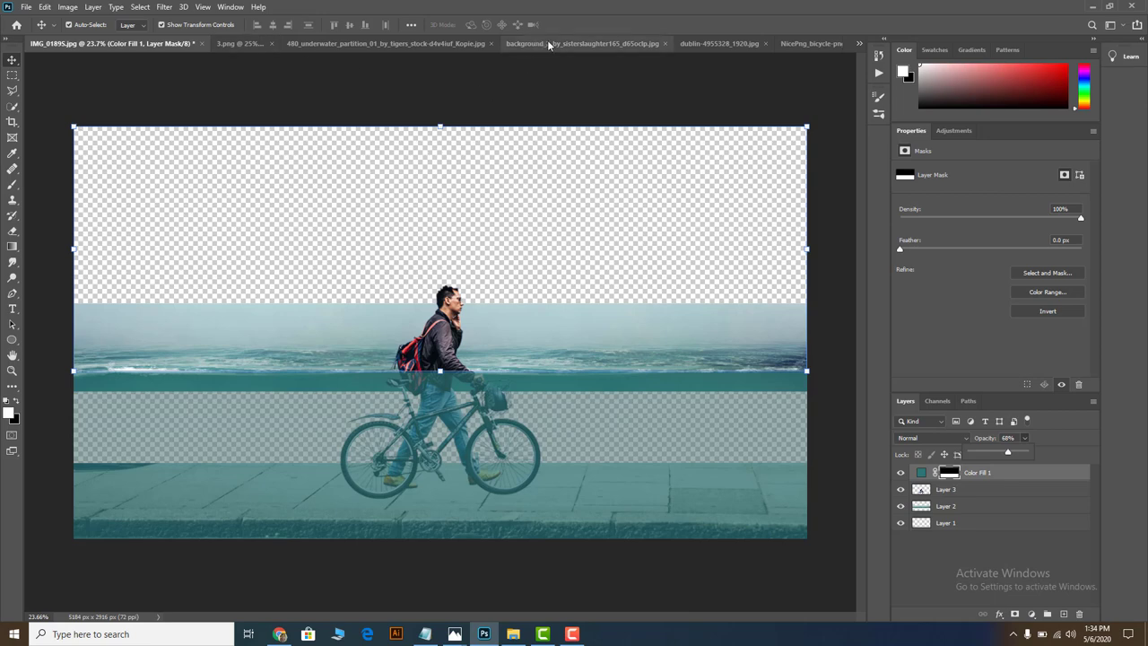
# Select the grass in the lower part of the cloudy marsh photo background_2.
pyautogui.click(813, 49)
pyautogui.click(590, 44)
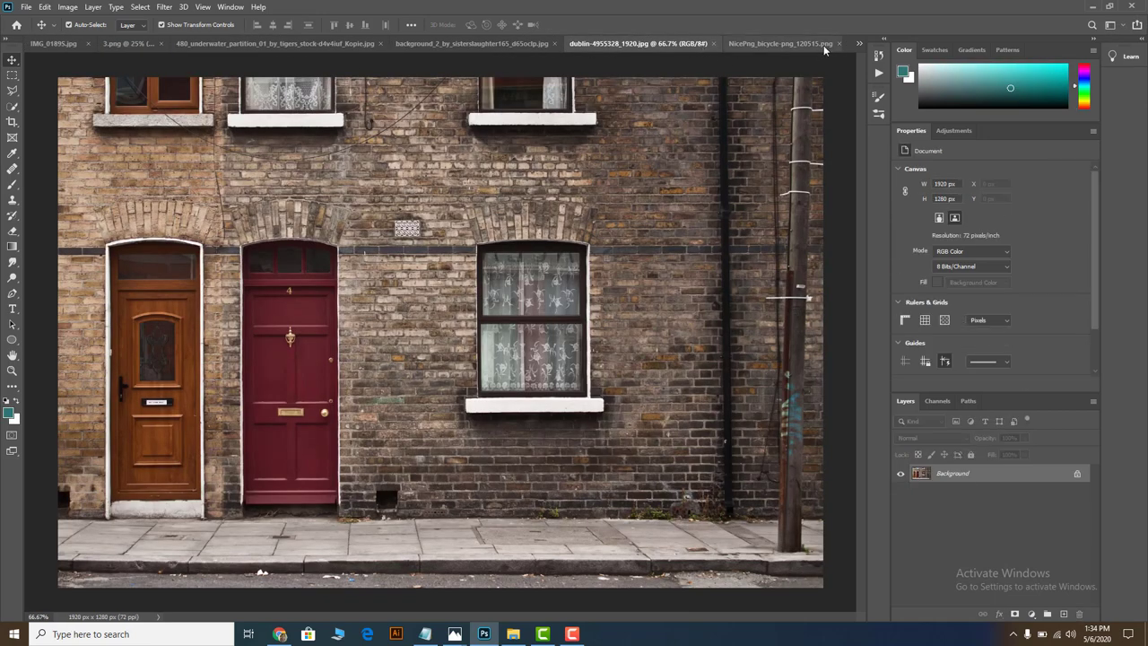
pyautogui.click(859, 43)
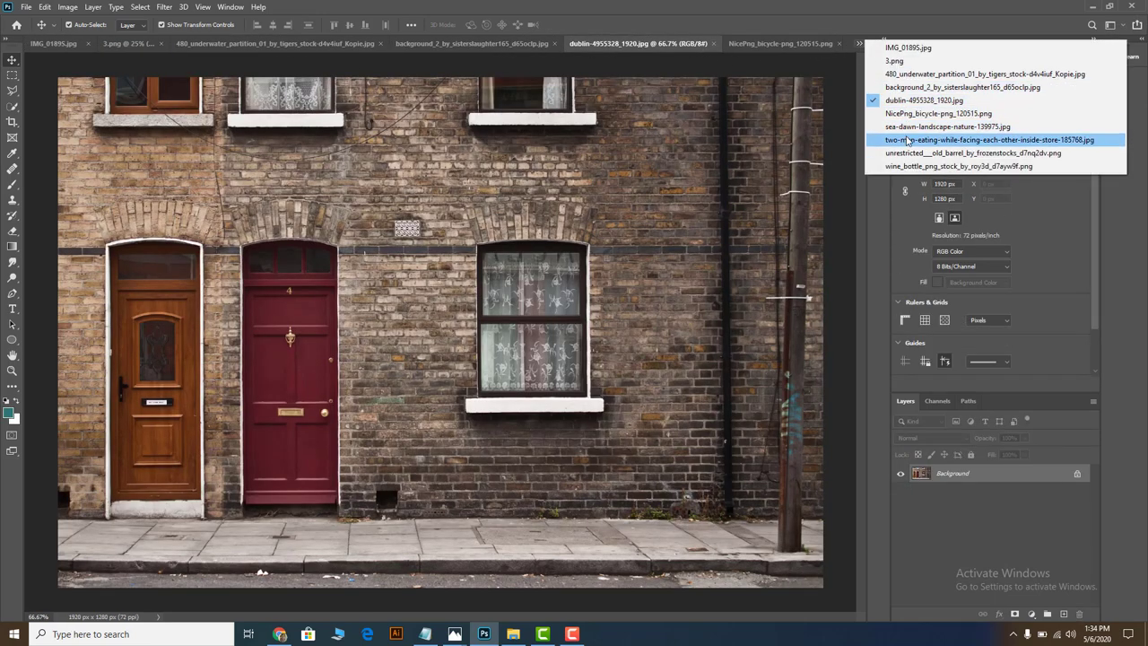
pyautogui.click(919, 87)
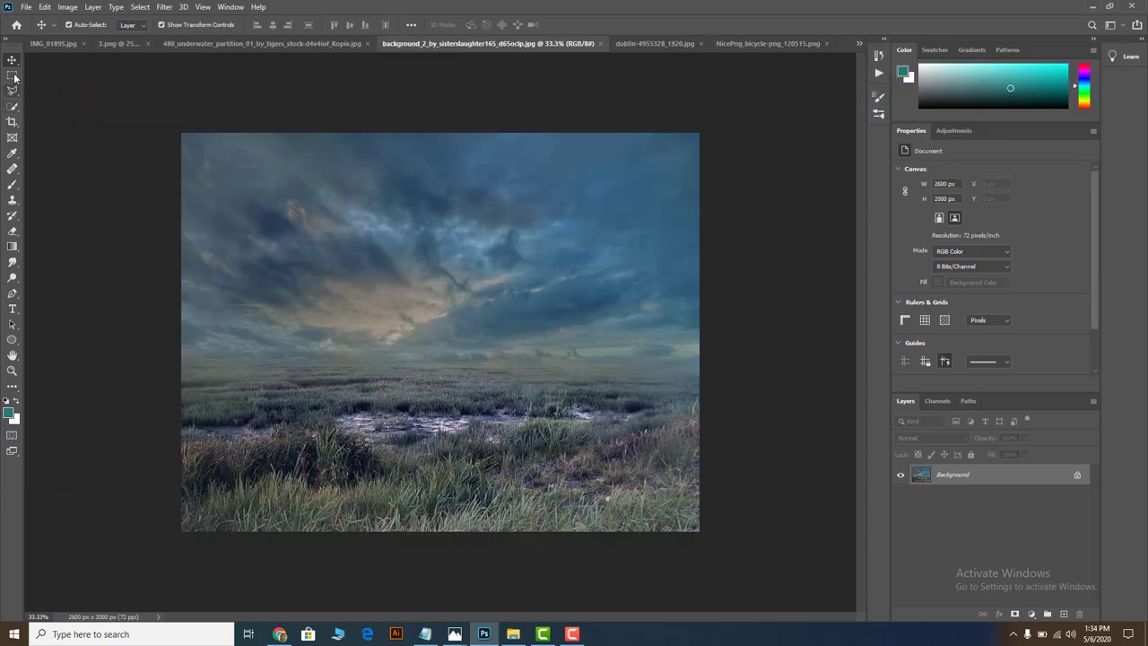
pyautogui.click(13, 75)
pyautogui.moveTo(178, 387); pyautogui.dragTo(692, 541)
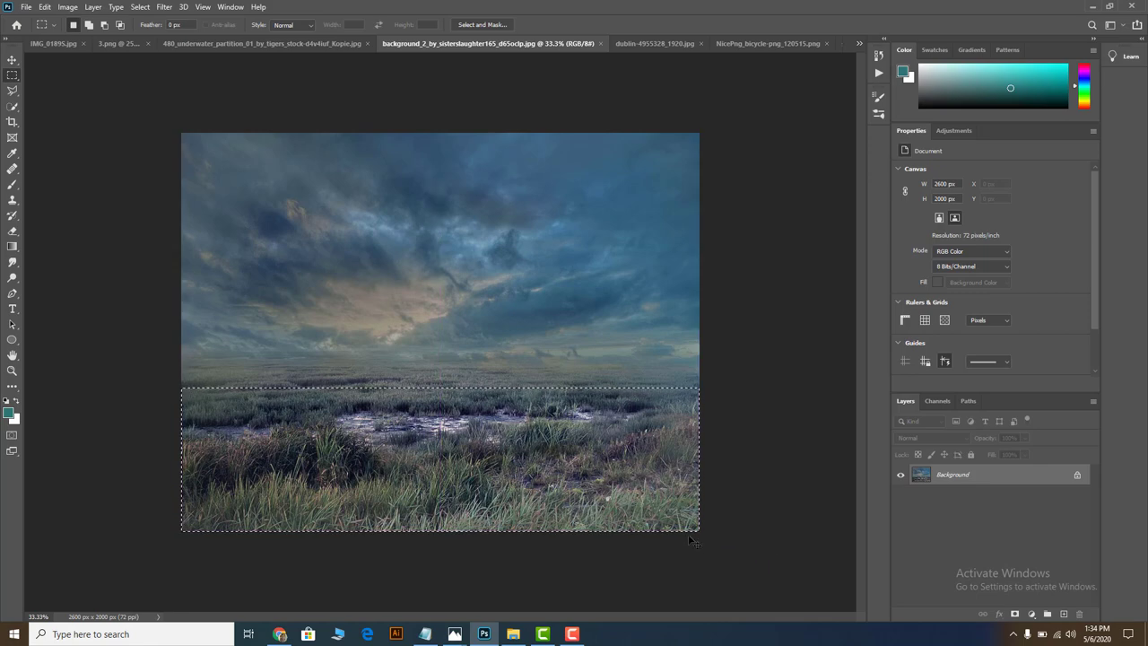
# Paste the grass into IMG_01895, stretch it to canvas width, and move it to the bottom layer.
pyautogui.click(50, 43)
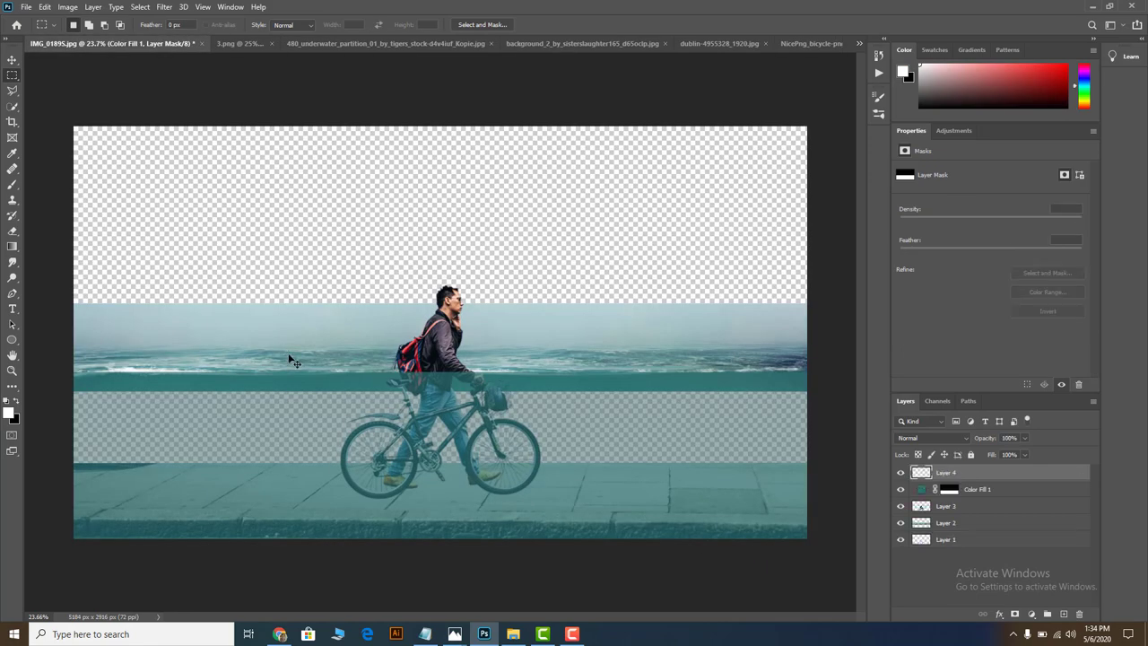
pyautogui.hotkey('ctrl', 'v')
pyautogui.click(13, 61)
pyautogui.moveTo(386, 314); pyautogui.dragTo(203, 404)
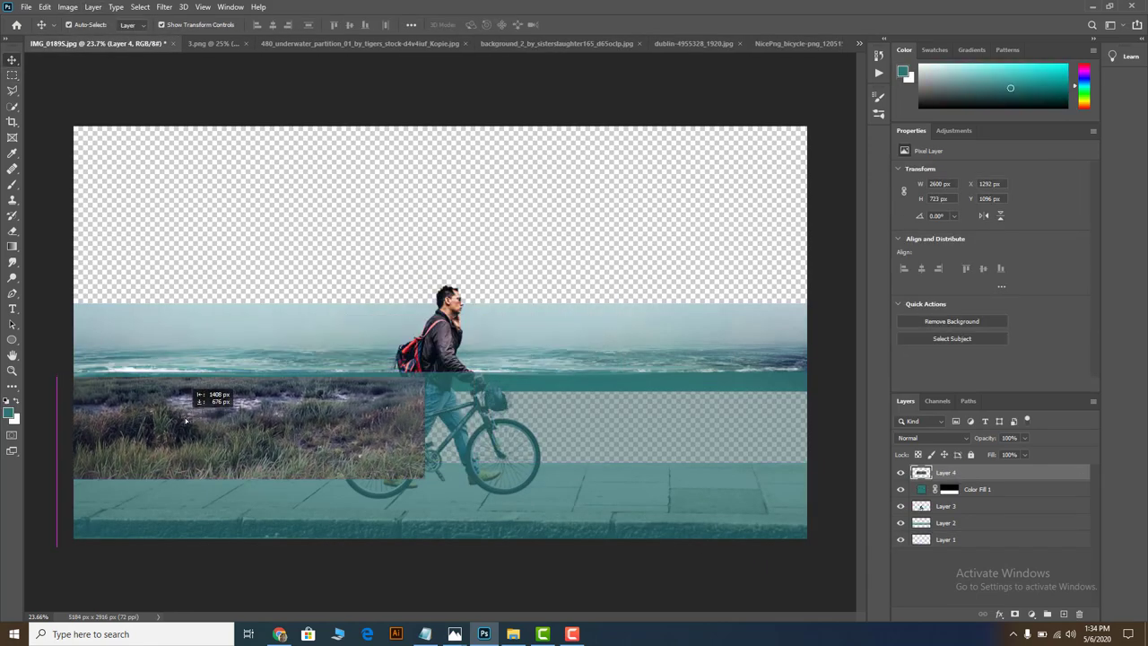
pyautogui.moveTo(442, 427)
pyautogui.mouseDown()
pyautogui.moveTo(710, 436)
pyautogui.moveTo(806, 423)
pyautogui.mouseUp()
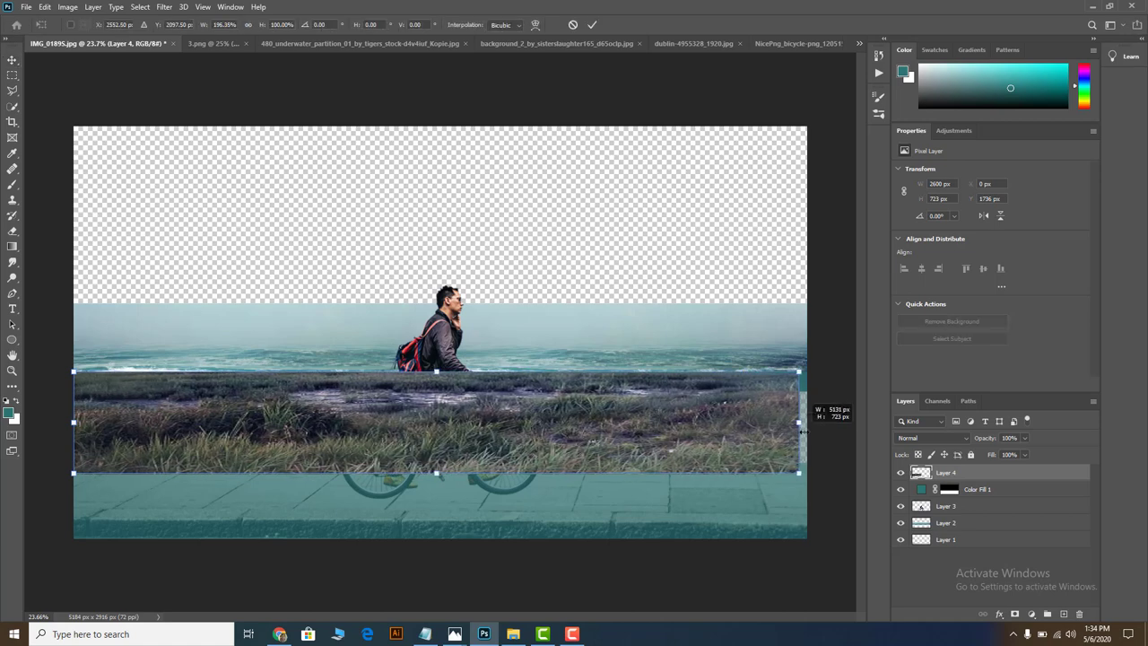
pyautogui.moveTo(440, 474); pyautogui.dragTo(439, 500)
pyautogui.moveTo(439, 521); pyautogui.dragTo(440, 529)
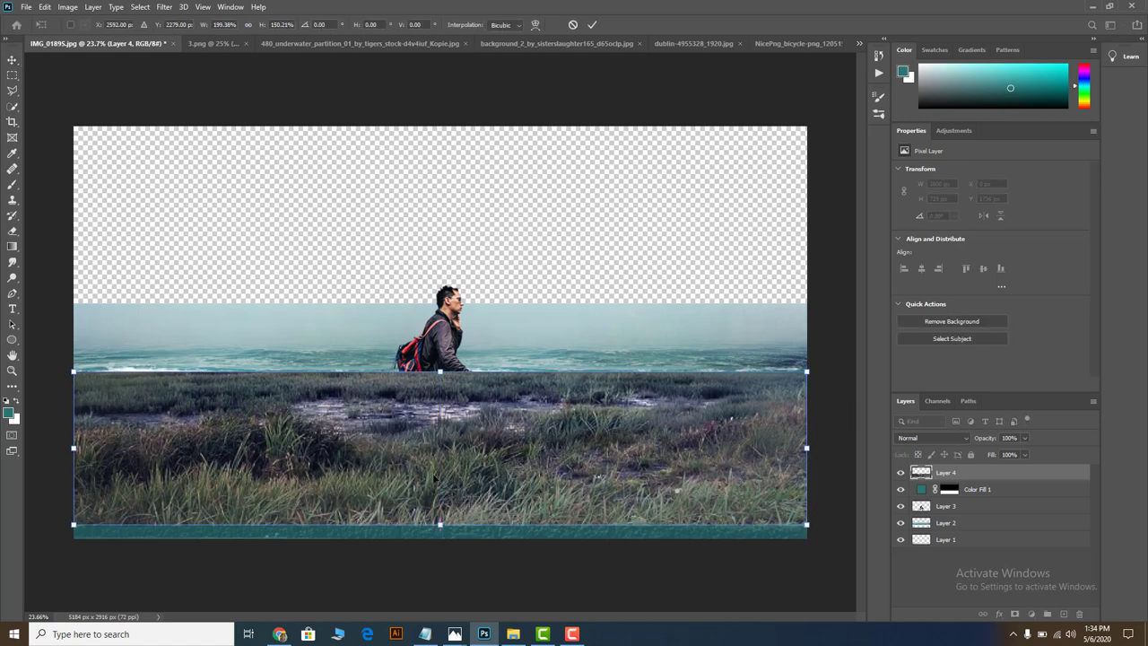
pyautogui.moveTo(438, 485); pyautogui.dragTo(434, 476)
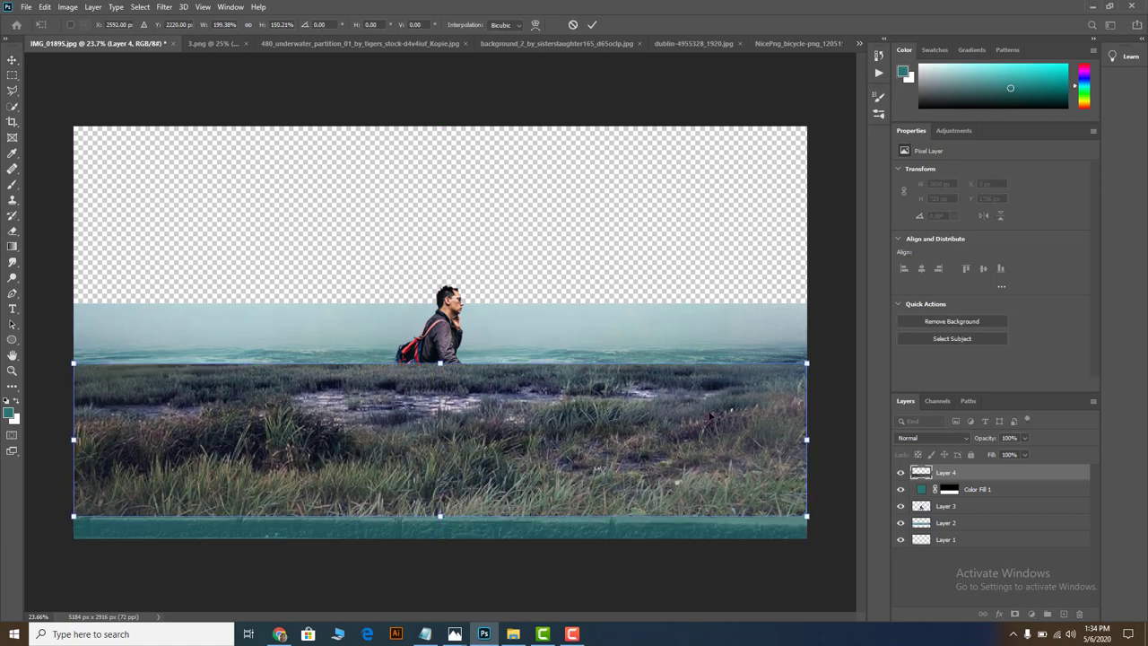
pyautogui.click(591, 25)
pyautogui.moveTo(994, 478)
pyautogui.mouseDown()
pyautogui.moveTo(1000, 539)
pyautogui.moveTo(986, 549)
pyautogui.mouseUp()
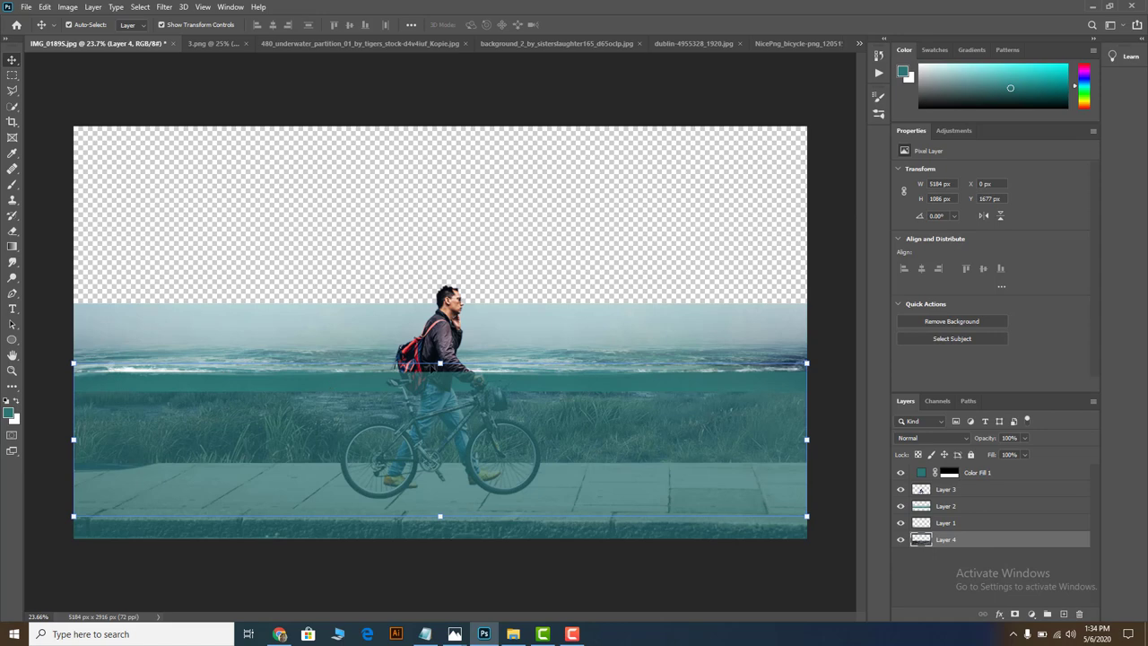
# Add a mask to sea Layer 2 and brush black along its lower edge to reveal grass.
pyautogui.click(433, 368)
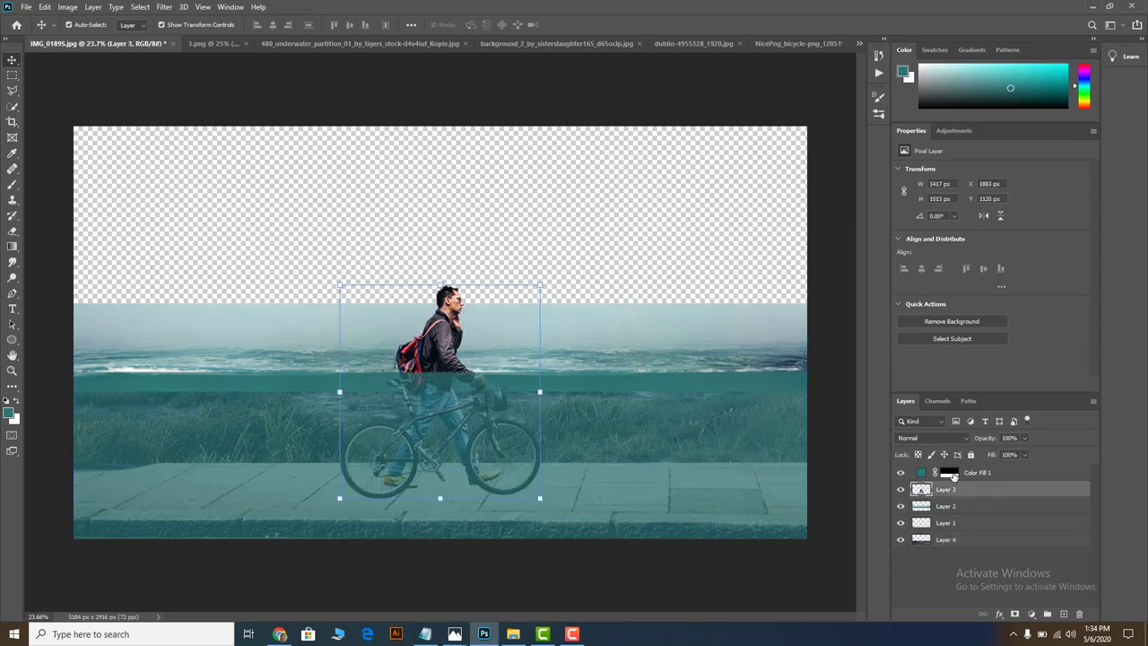
pyautogui.click(954, 476)
pyautogui.click(945, 507)
pyautogui.click(1015, 614)
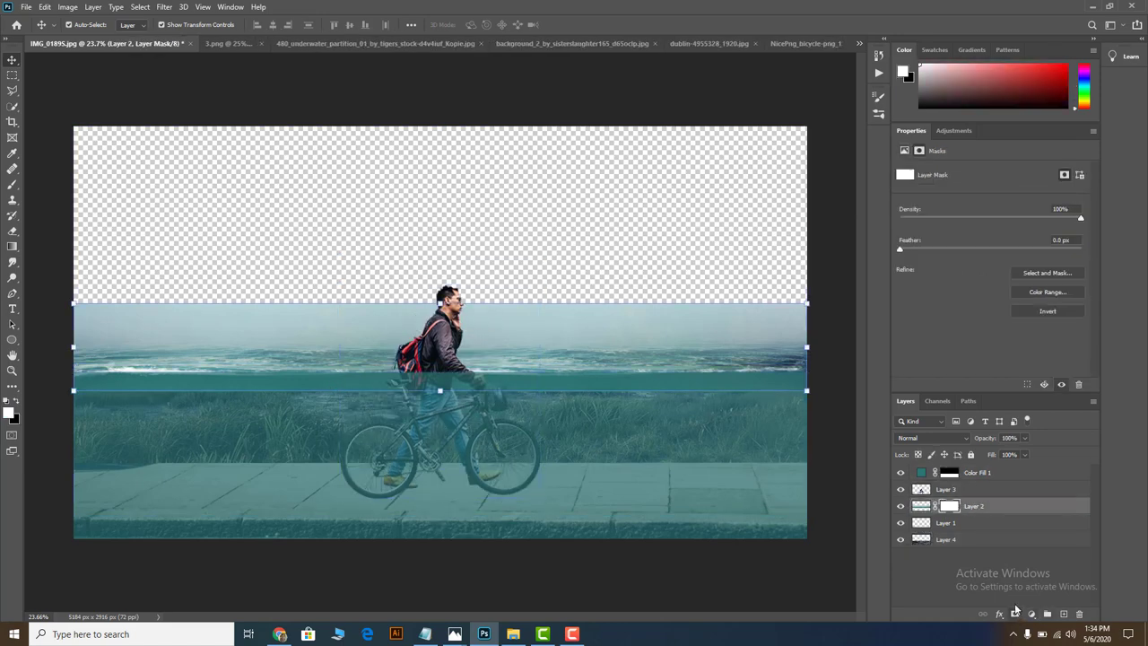
pyautogui.click(11, 169)
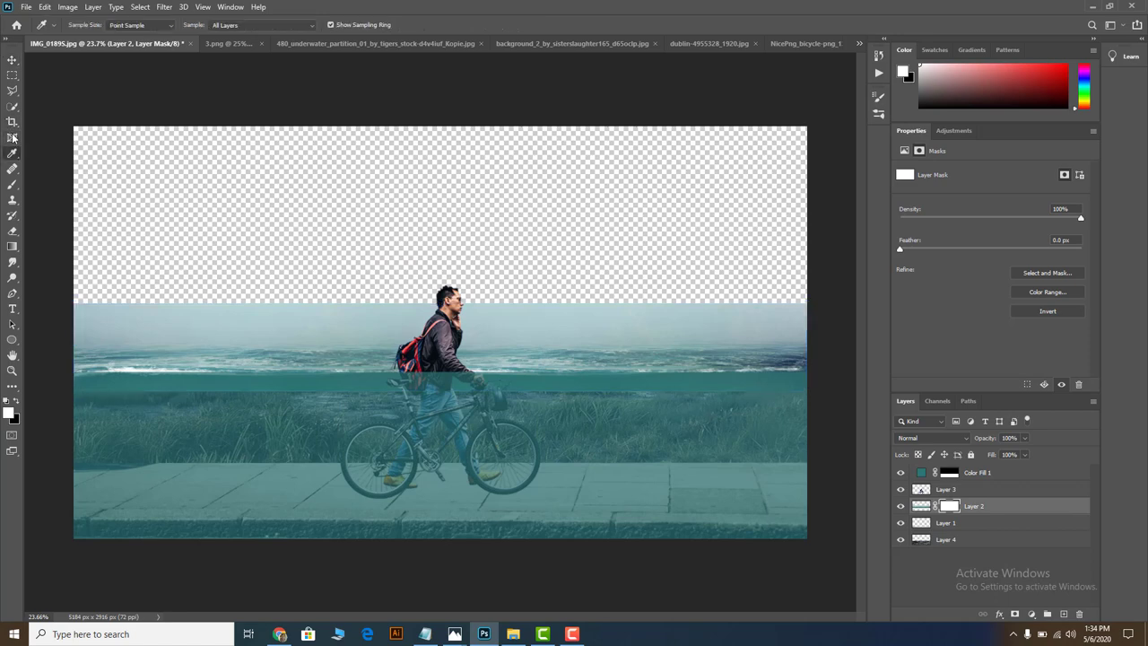
pyautogui.rightClick(12, 184)
pyautogui.click(47, 185)
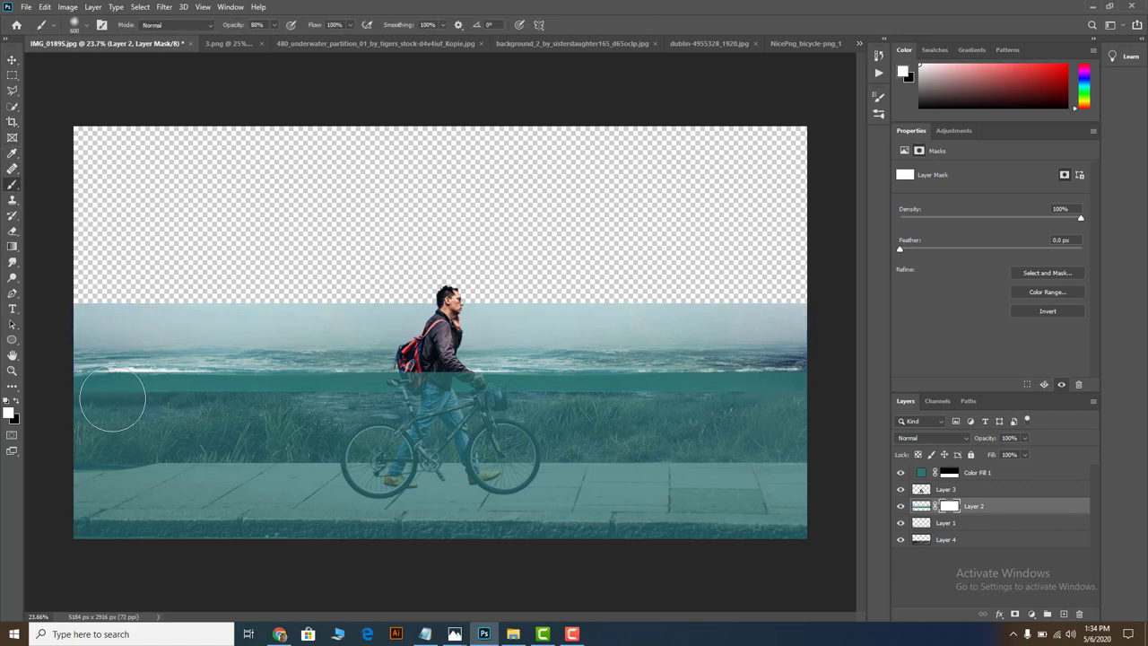
pyautogui.press('[')
pyautogui.press('[')
pyautogui.press('[')
pyautogui.press('x')
pyautogui.moveTo(82, 385); pyautogui.dragTo(817, 384)
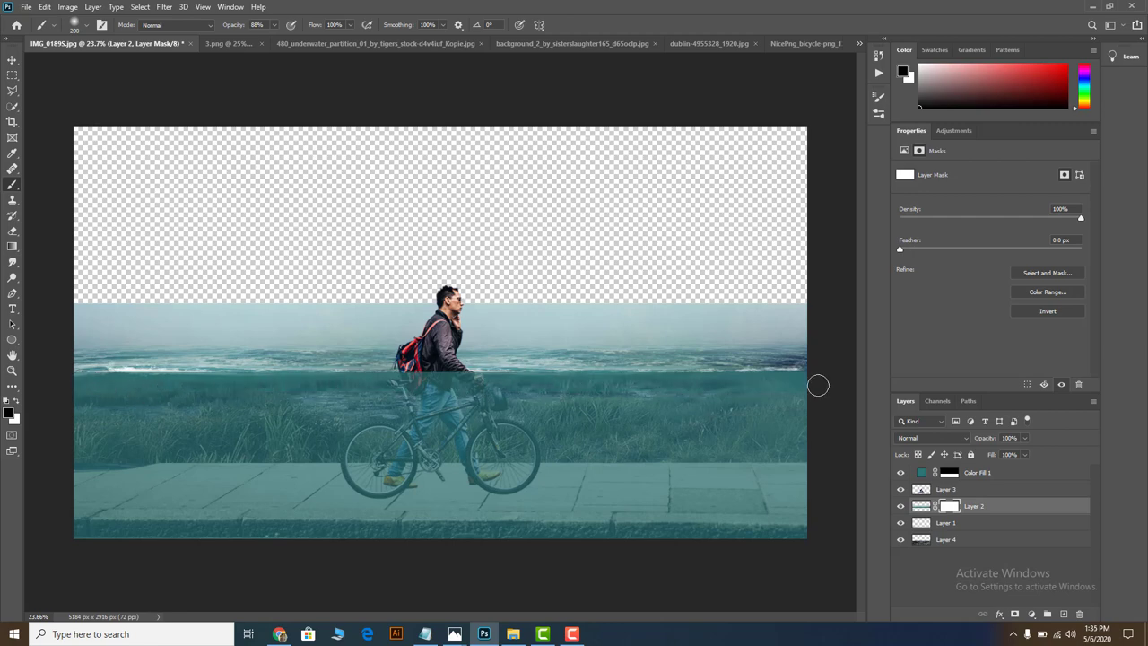
pyautogui.moveTo(549, 363); pyautogui.dragTo(511, 363)
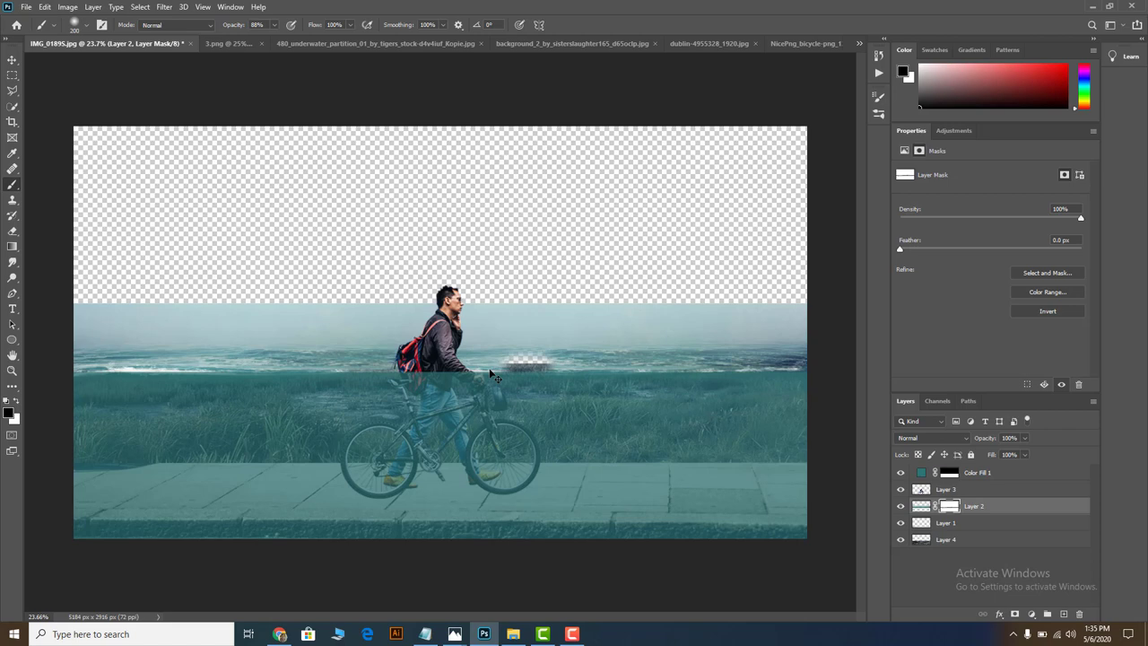
pyautogui.hotkey('ctrl', 'z')
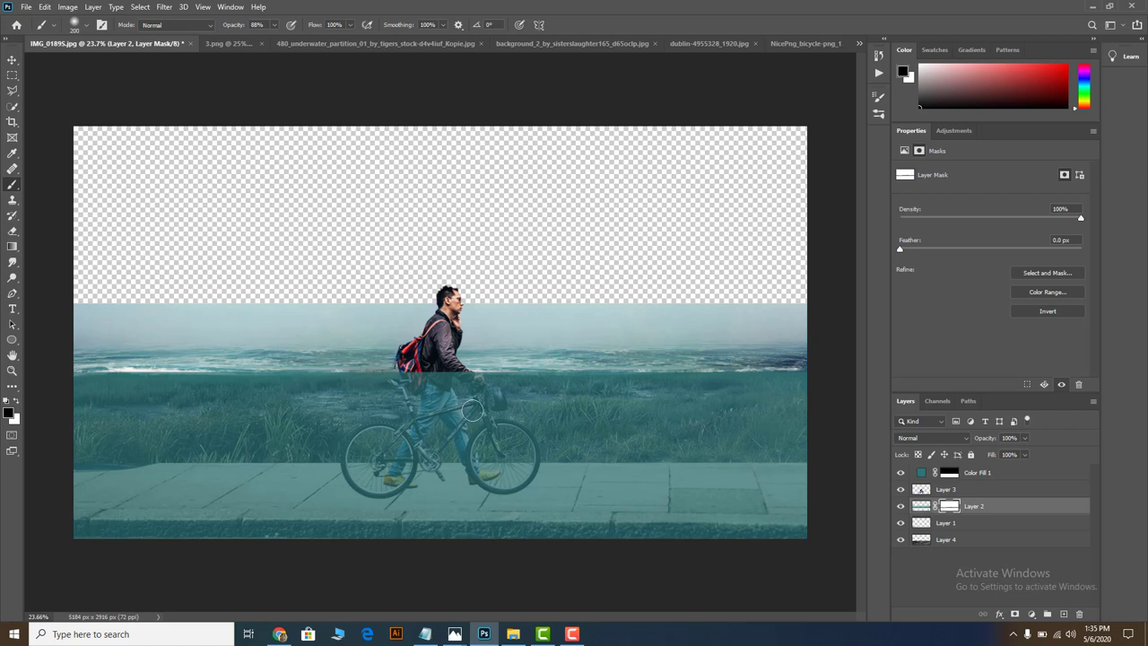
# Paint the teal off the horizon on Color Fill 1's mask and lower the sea slightly.
pyautogui.click(958, 491)
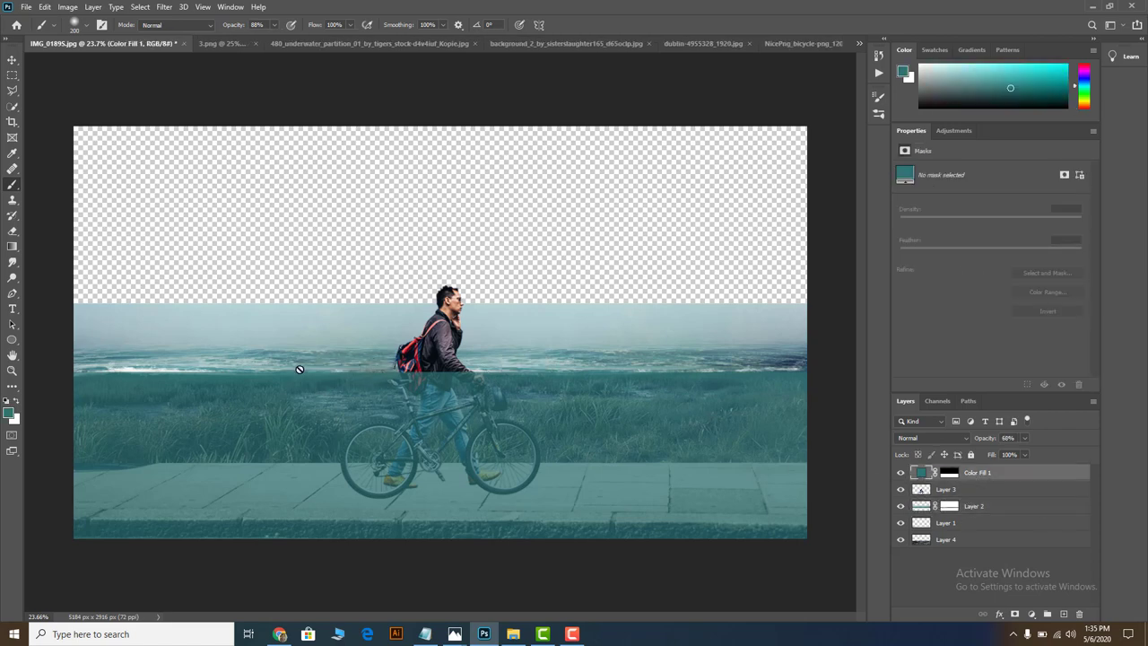
pyautogui.click(953, 473)
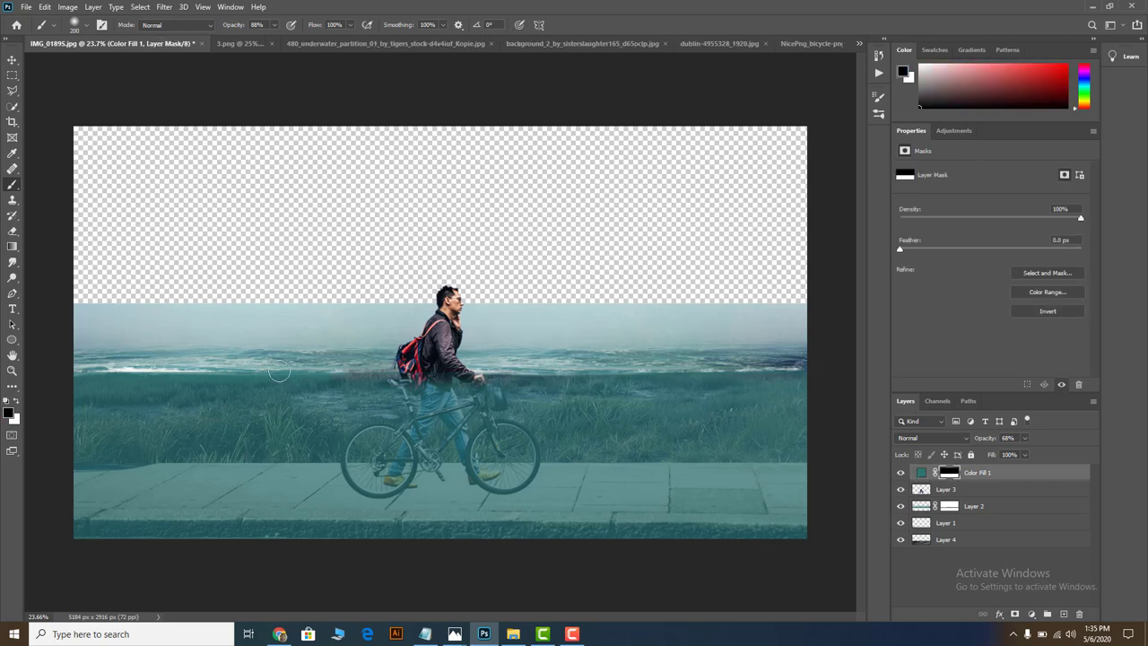
pyautogui.moveTo(279, 371); pyautogui.dragTo(141, 369)
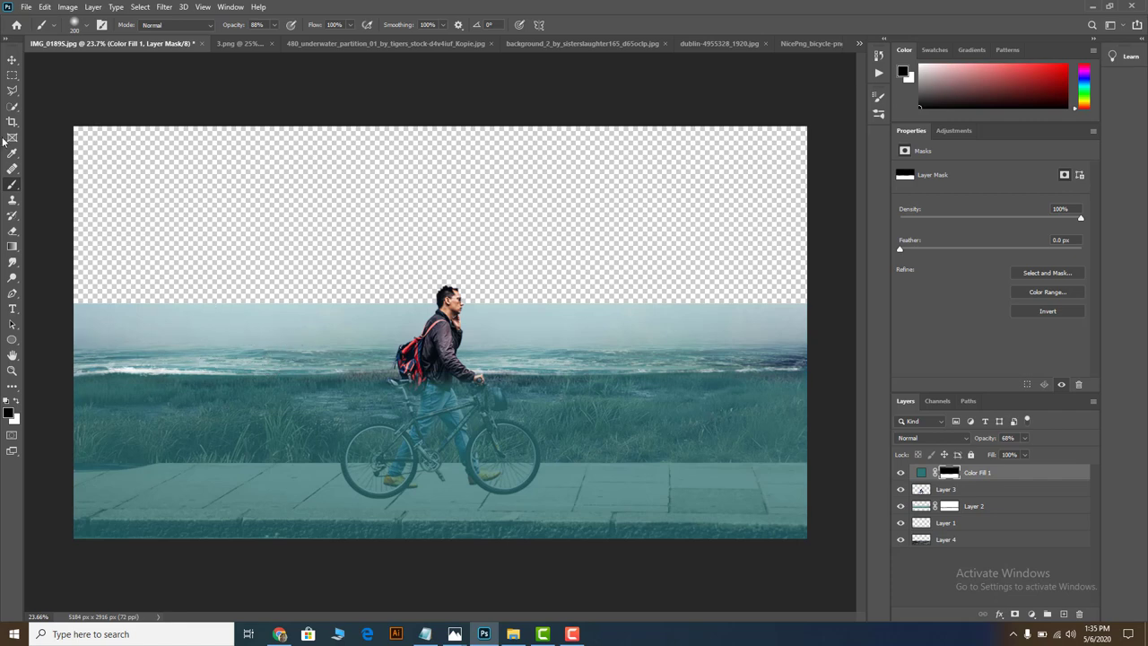
pyautogui.click(12, 60)
pyautogui.moveTo(322, 356)
pyautogui.mouseDown()
pyautogui.moveTo(323, 369)
pyautogui.moveTo(324, 359)
pyautogui.mouseUp()
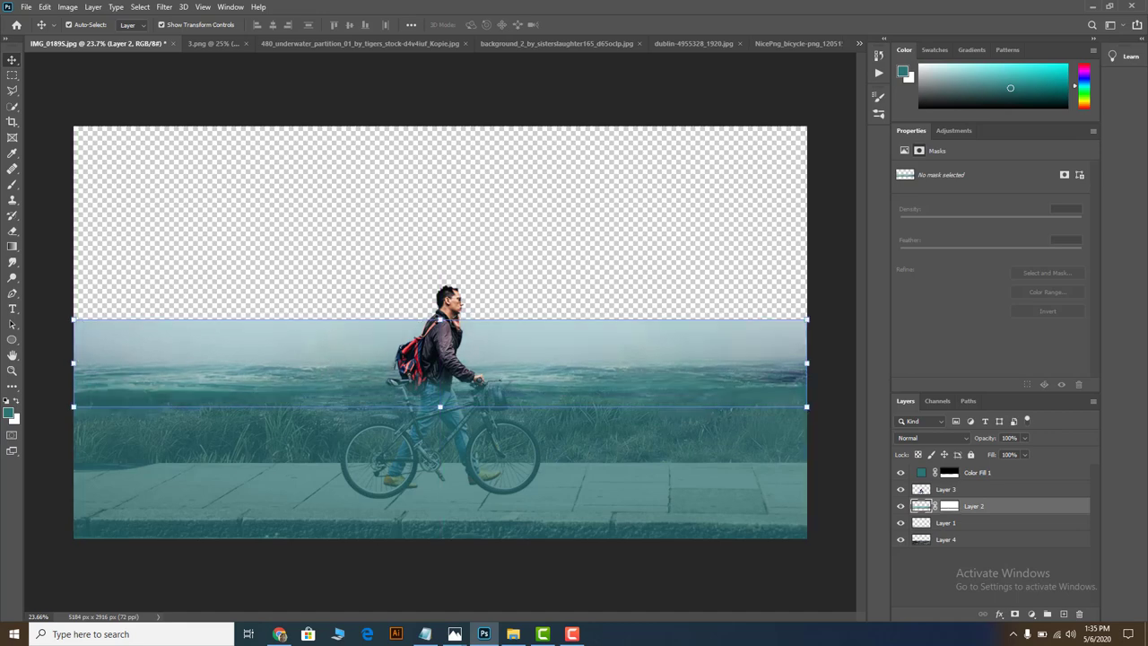
# Stretch Layer 2's sea upward so the waves rise well above the cyclist's head.
pyautogui.moveTo(439, 319); pyautogui.dragTo(454, 231)
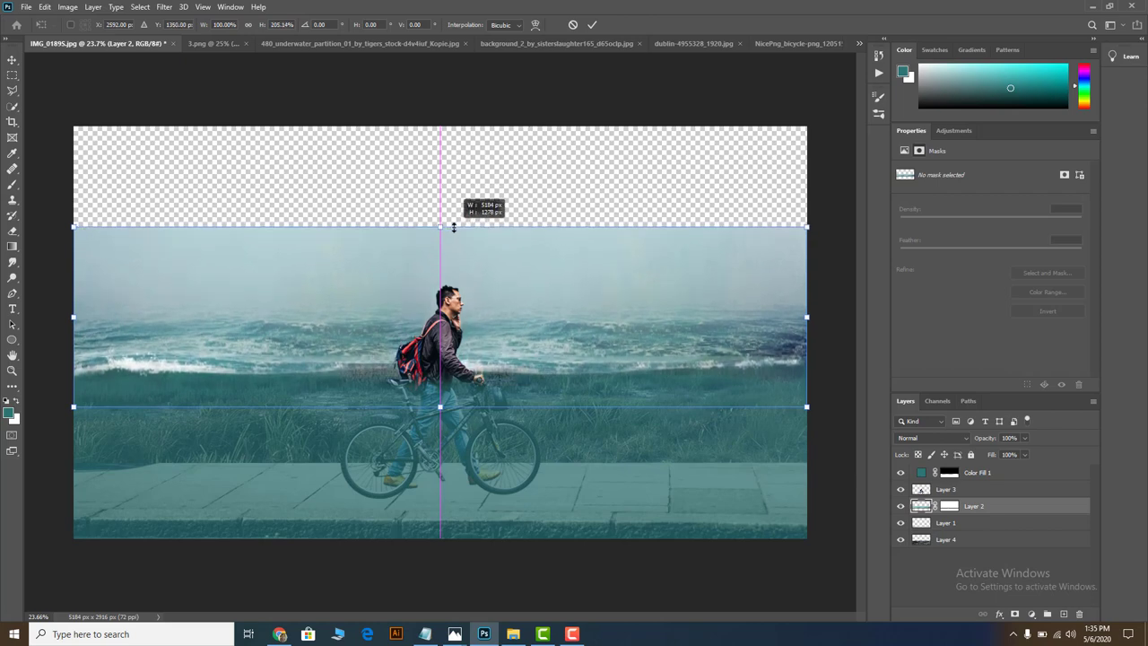
pyautogui.moveTo(453, 230); pyautogui.dragTo(458, 221)
pyautogui.moveTo(504, 299); pyautogui.dragTo(504, 309)
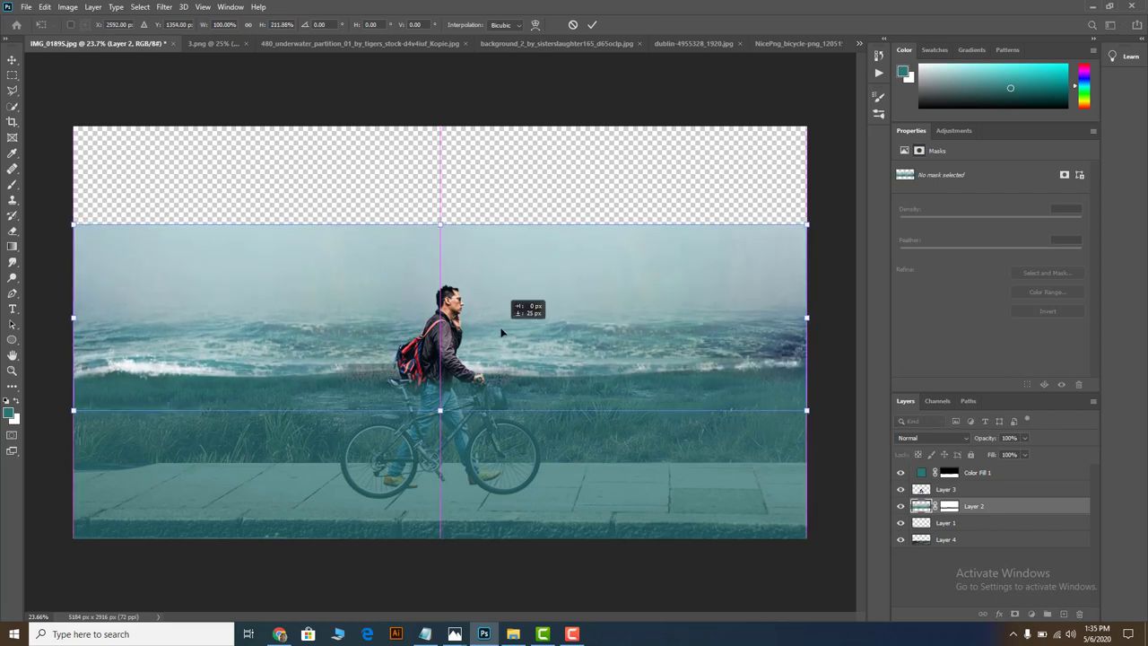
pyautogui.click(593, 25)
pyautogui.click(717, 520)
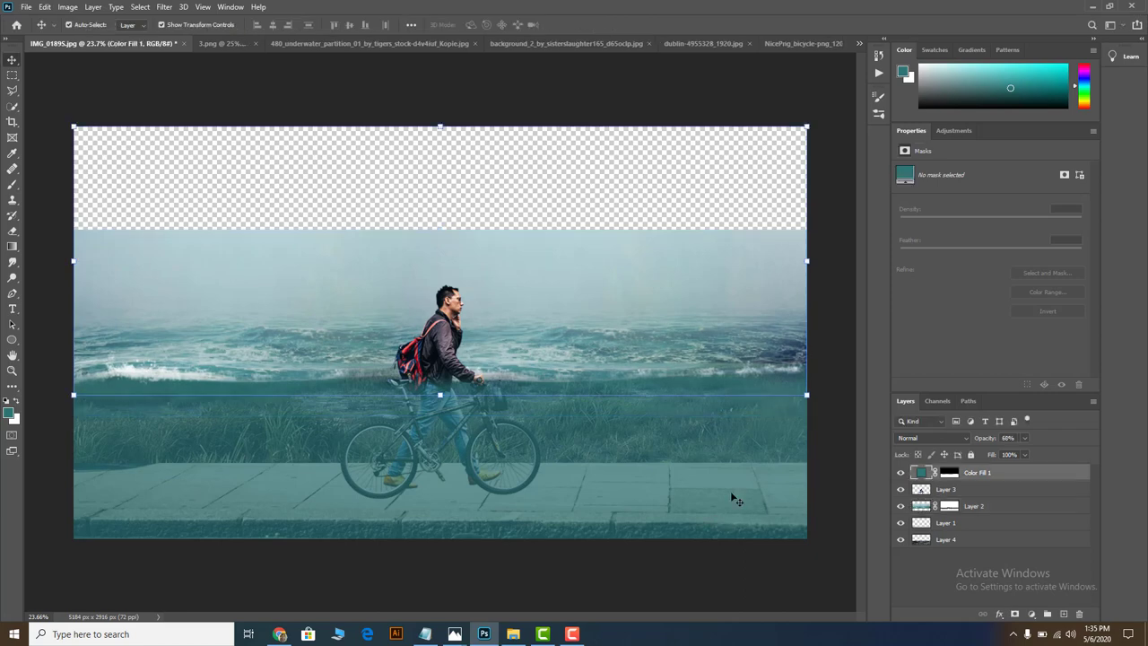
# Switch through the open documents to reach the sea-dawn landscape photo.
pyautogui.click(851, 517)
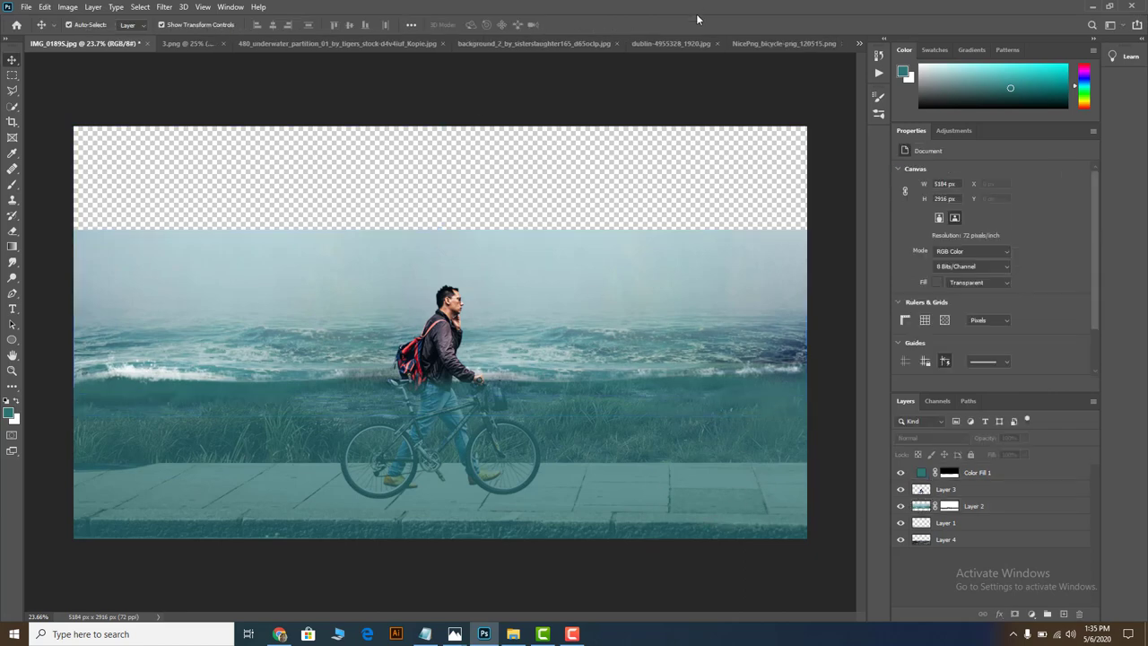
pyautogui.click(859, 43)
pyautogui.click(906, 87)
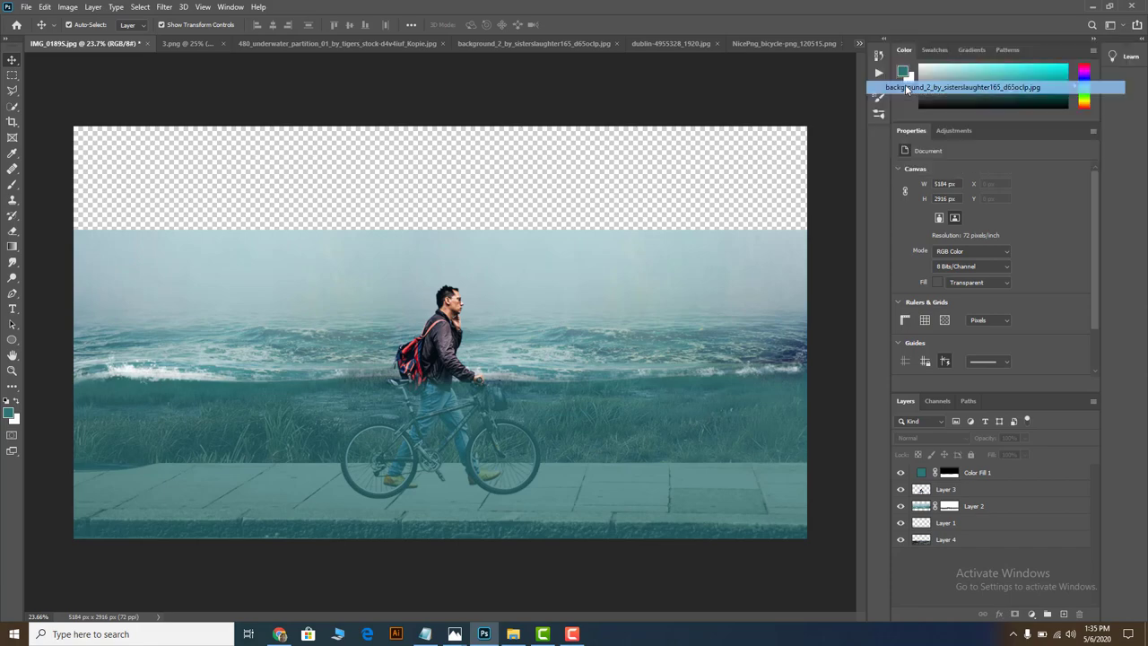
pyautogui.click(858, 43)
pyautogui.click(915, 102)
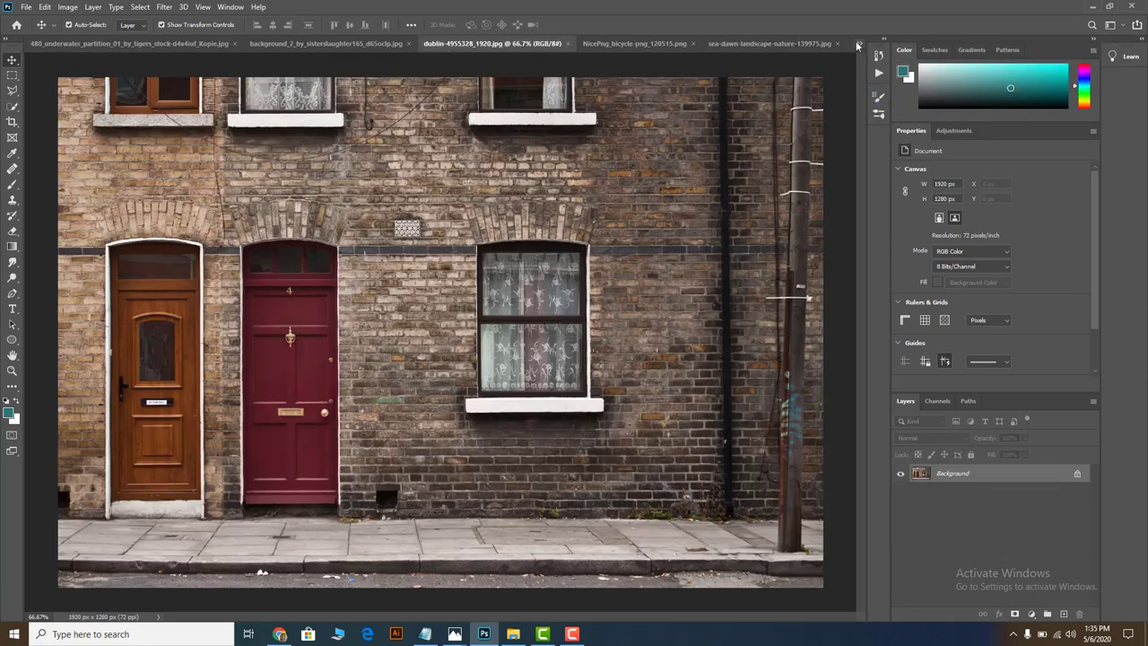
pyautogui.click(859, 43)
pyautogui.click(895, 133)
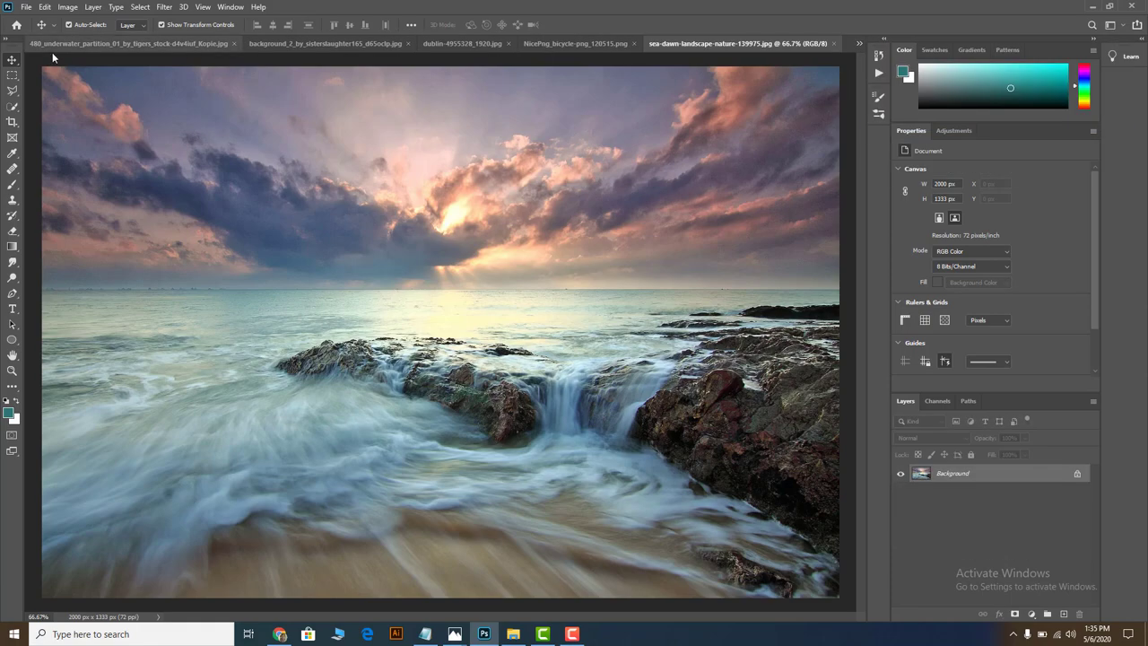
# Marquee-select the sunset sky and paste it into the cyclist composition (IMG_01895).
pyautogui.click(12, 75)
pyautogui.moveTo(42, 65); pyautogui.dragTo(844, 298)
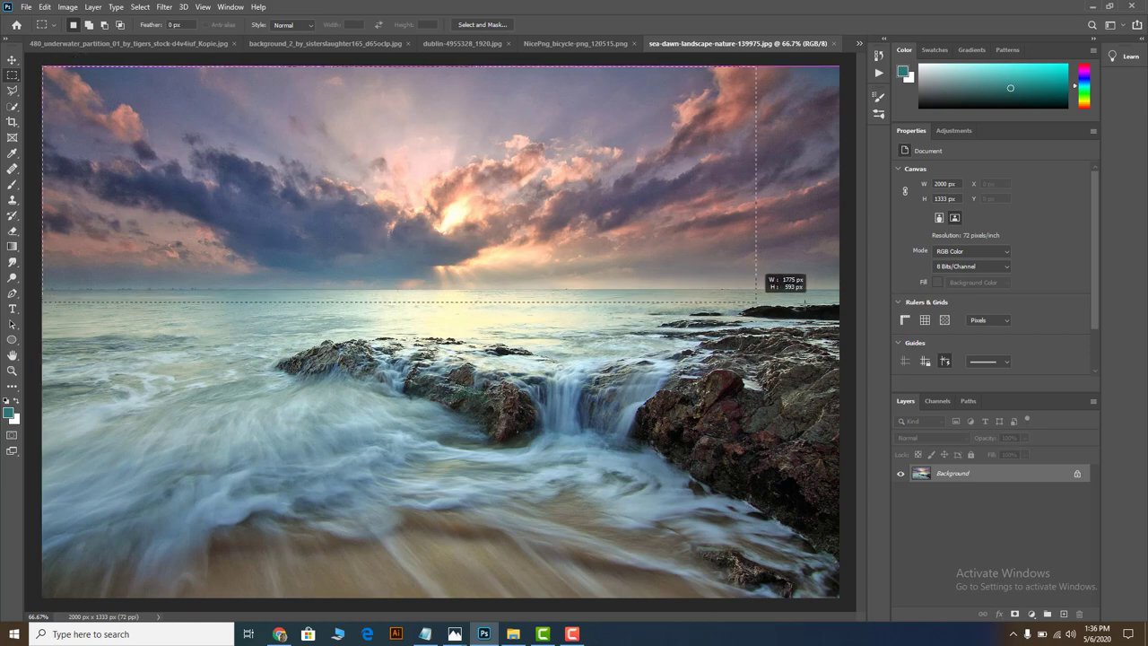
pyautogui.click(59, 44)
pyautogui.click(359, 43)
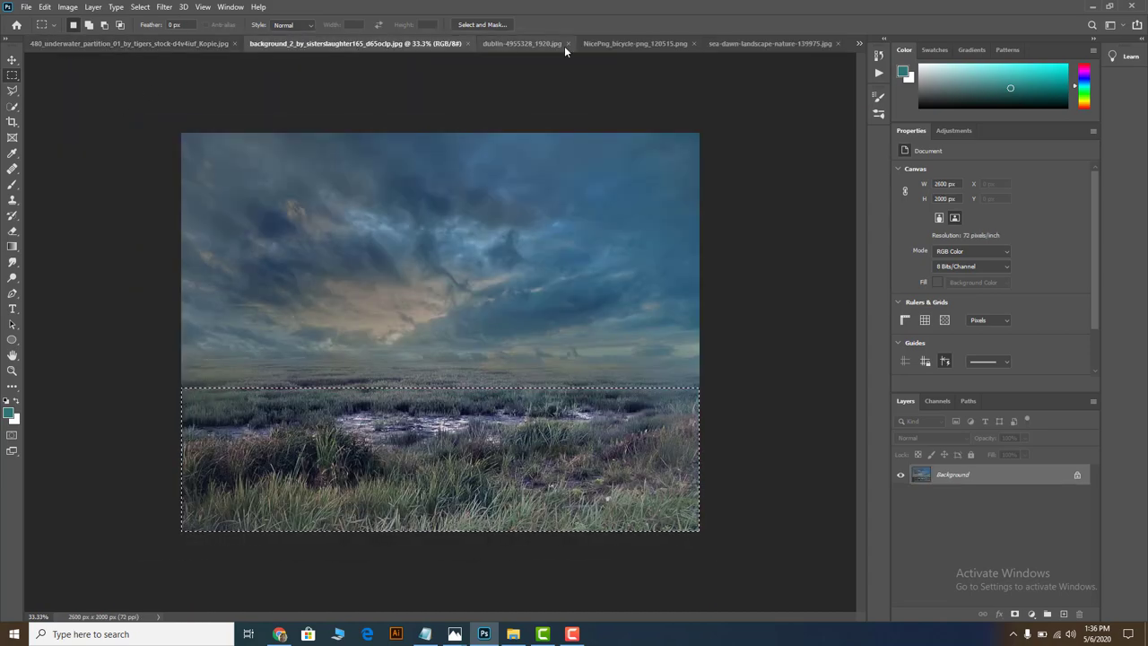
pyautogui.click(859, 43)
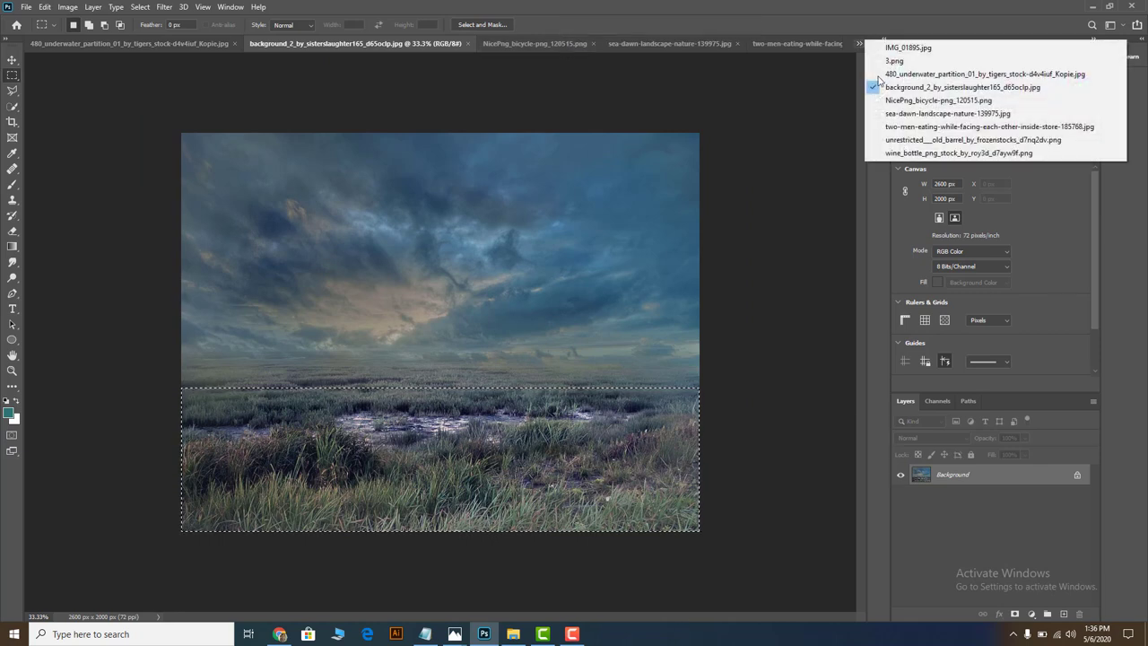
pyautogui.click(902, 48)
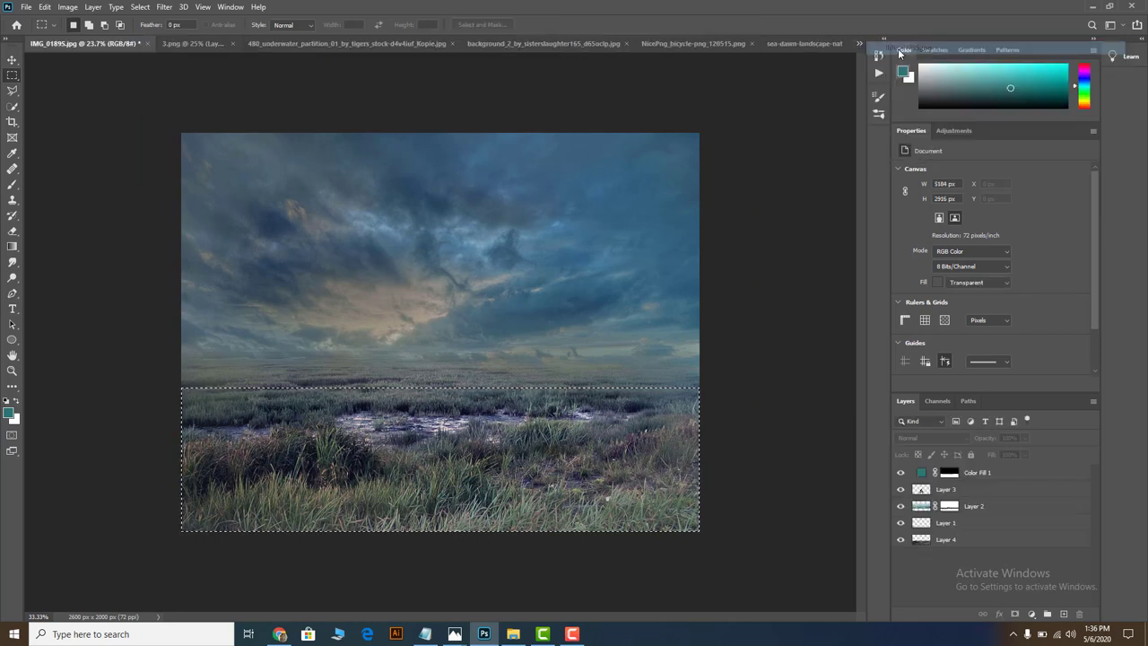
pyautogui.hotkey('ctrl', 'v')
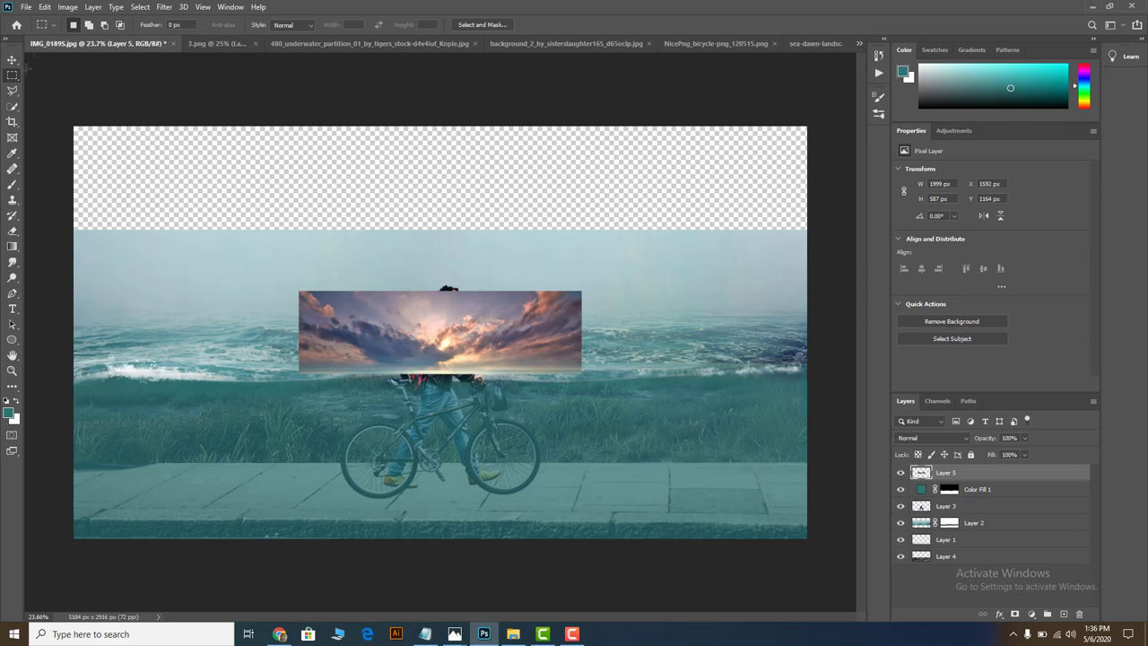
# Move and enlarge the pasted sky across the canvas top, then give it a blank layer mask.
pyautogui.press('v')
pyautogui.moveTo(438, 296); pyautogui.dragTo(213, 131)
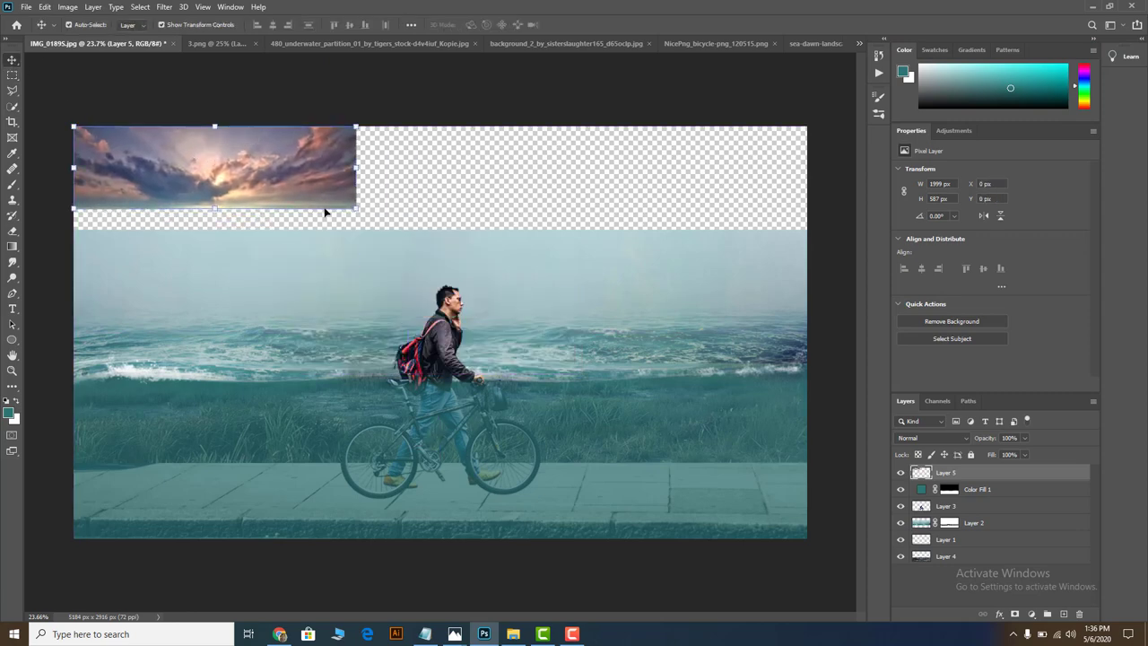
pyautogui.moveTo(357, 208)
pyautogui.mouseDown()
pyautogui.moveTo(606, 228)
pyautogui.moveTo(595, 223)
pyautogui.mouseUp()
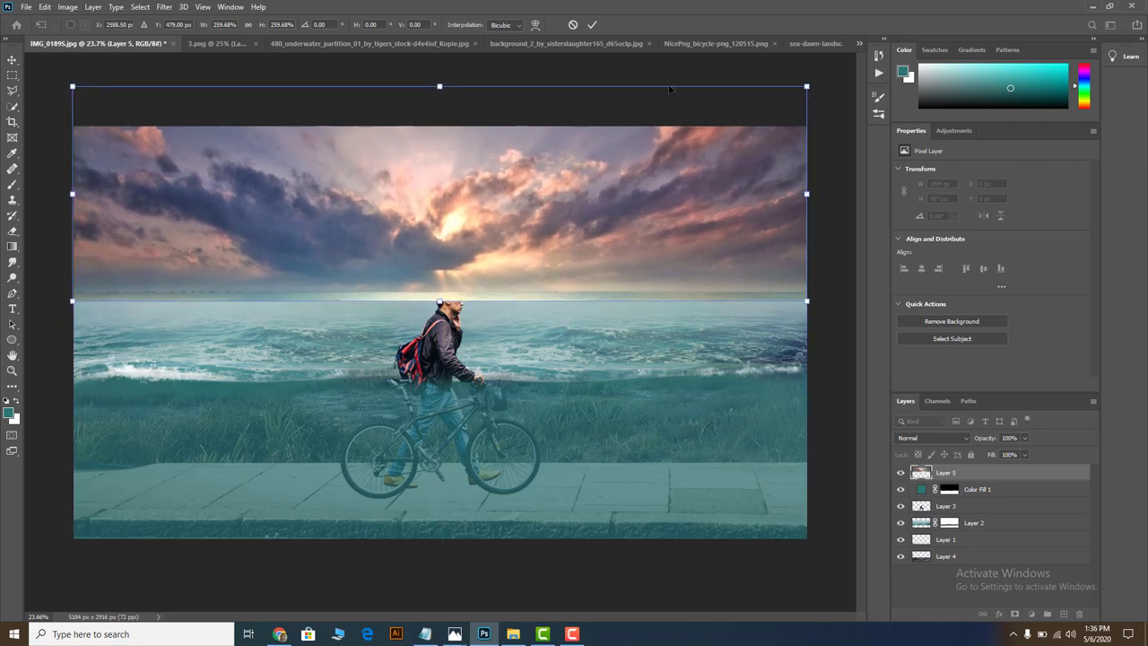
pyautogui.click(592, 24)
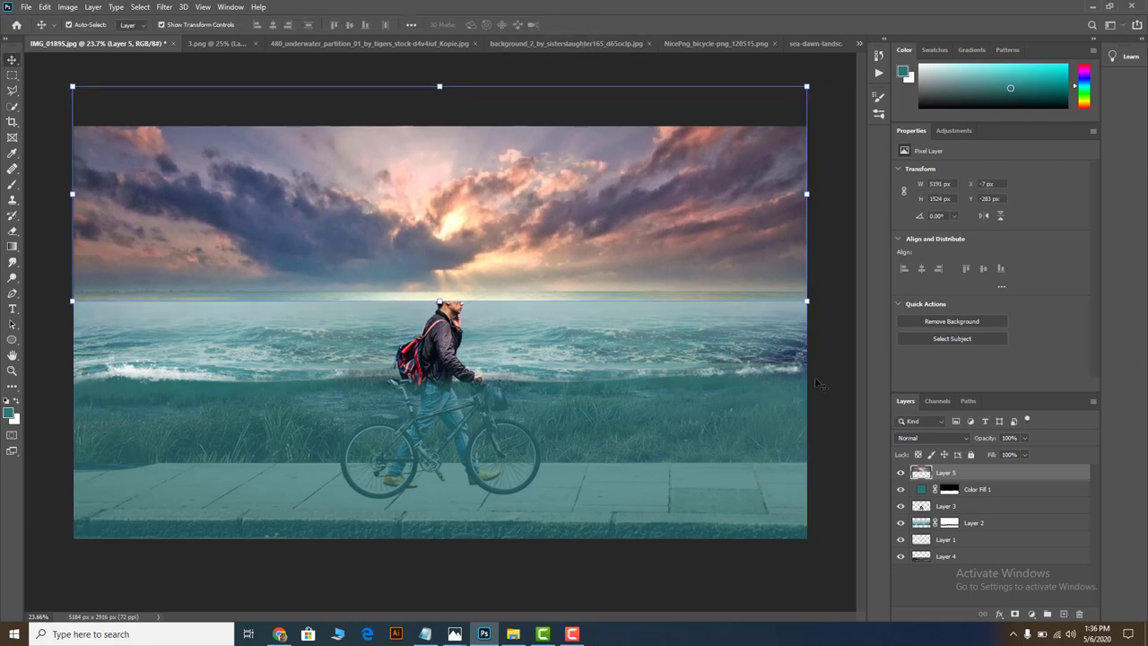
pyautogui.click(1014, 614)
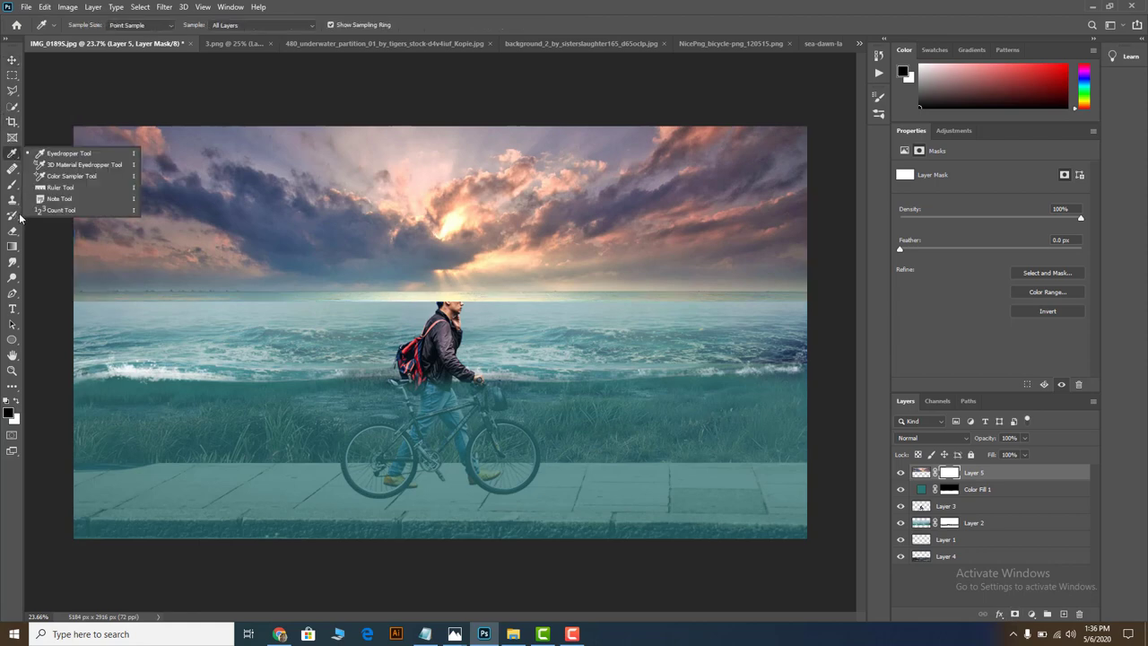
# Brush black along the horizon on Layer 5's mask so the sky fades softly into the sea.
pyautogui.click(12, 183)
pyautogui.moveTo(175, 303); pyautogui.dragTo(543, 310)
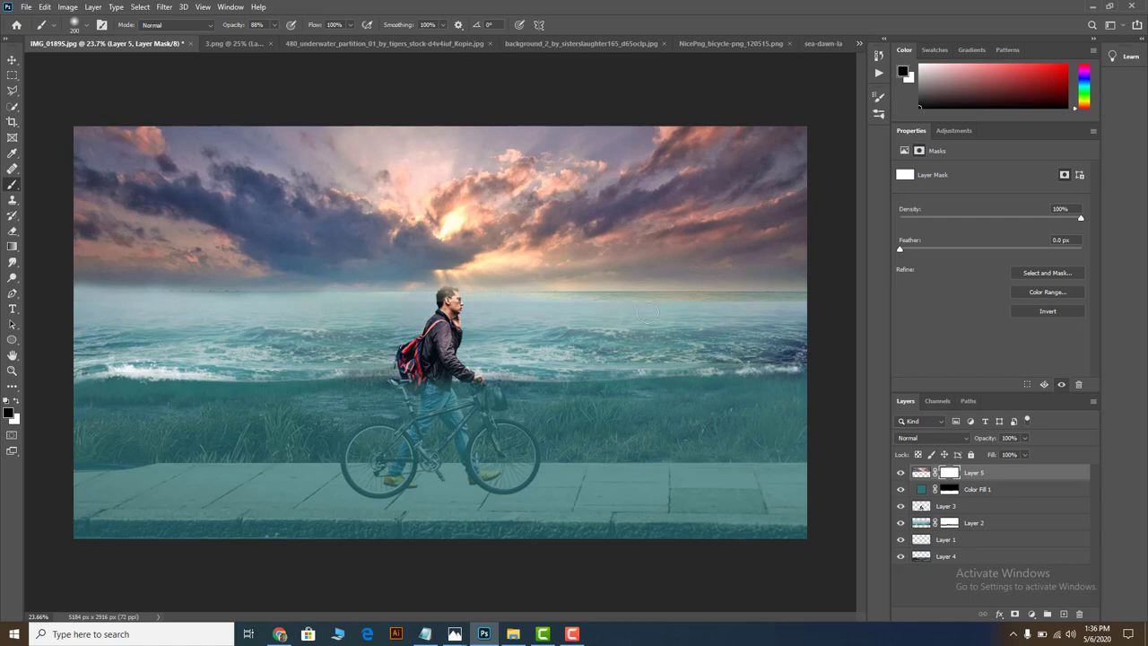
pyautogui.moveTo(647, 311); pyautogui.dragTo(818, 303)
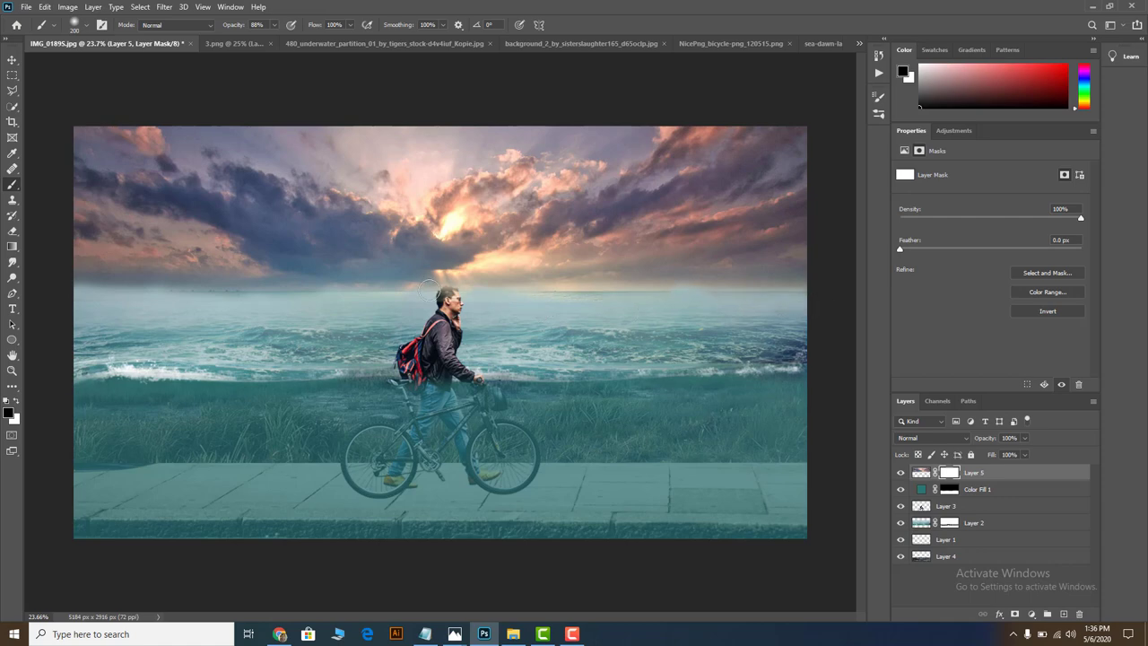
pyautogui.hotkey('ctrl', 'z')
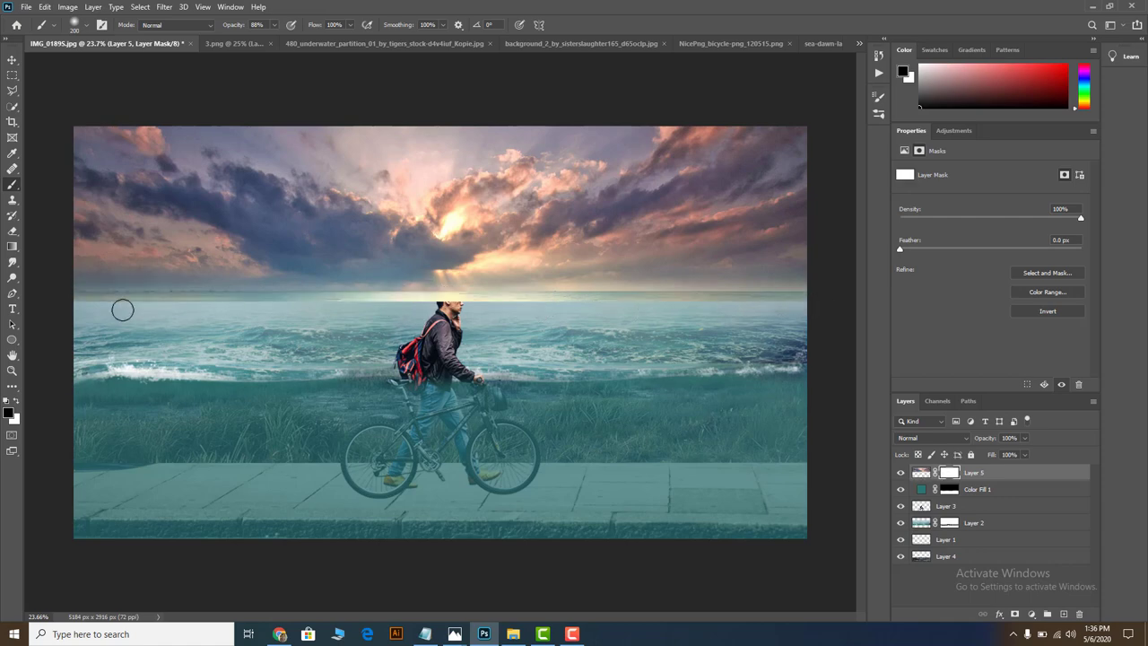
pyautogui.moveTo(83, 299)
pyautogui.mouseDown()
pyautogui.moveTo(775, 315)
pyautogui.moveTo(661, 304)
pyautogui.mouseUp()
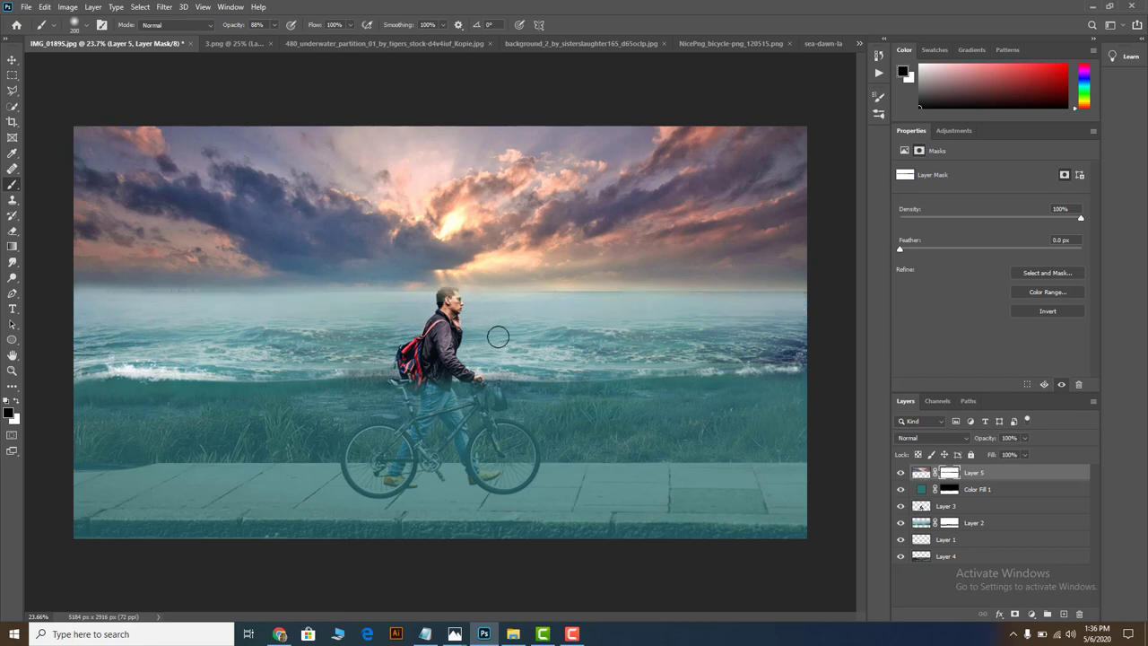
pyautogui.click(12, 60)
# Shrink the cyclist slightly and nudge him a few pixels lower.
pyautogui.click(428, 363)
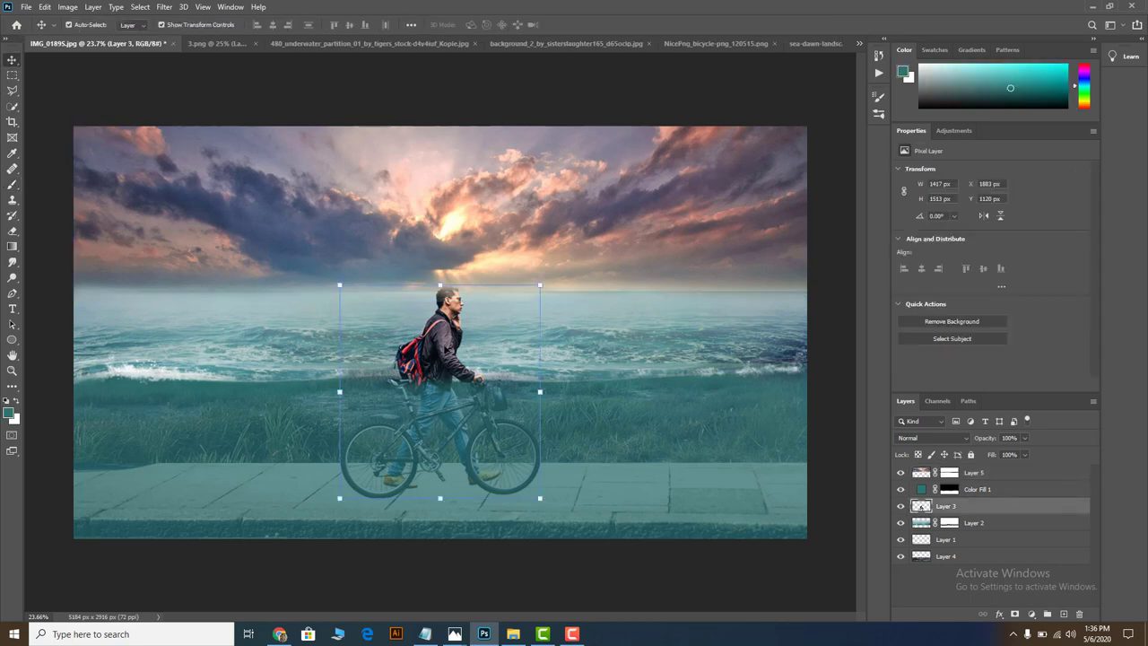
pyautogui.moveTo(536, 287); pyautogui.dragTo(533, 292)
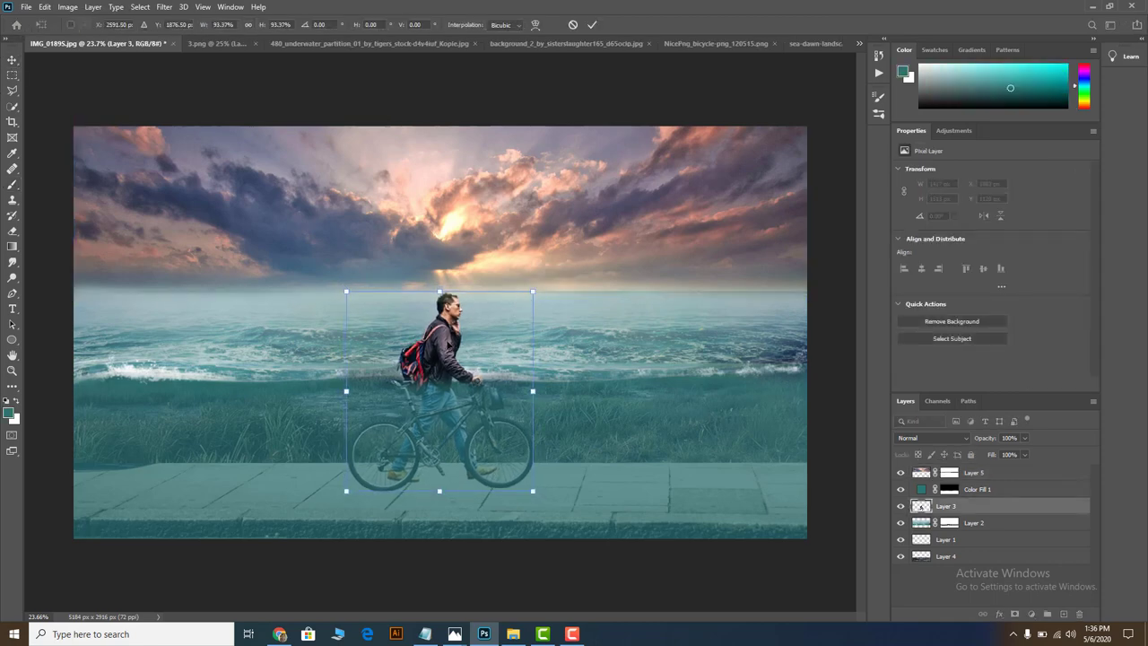
pyautogui.moveTo(440, 313); pyautogui.dragTo(435, 347)
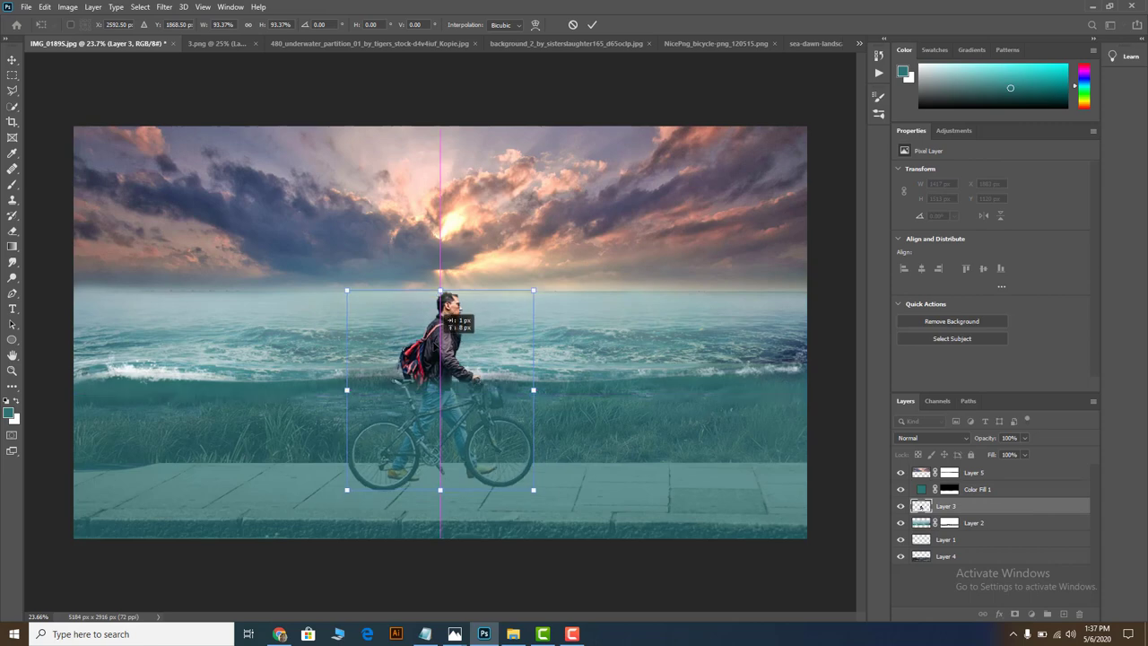
pyautogui.click(597, 28)
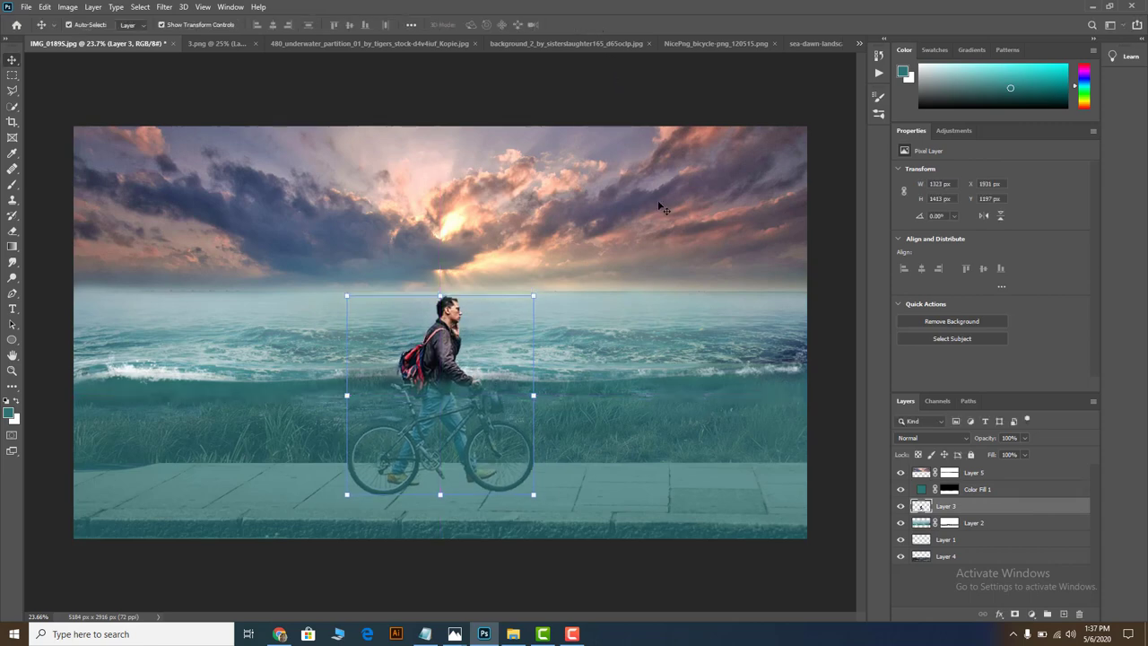
# Select the sky, teal colour fill and Layer 2 layers; close the adjustment list without adding one.
pyautogui.click(664, 208)
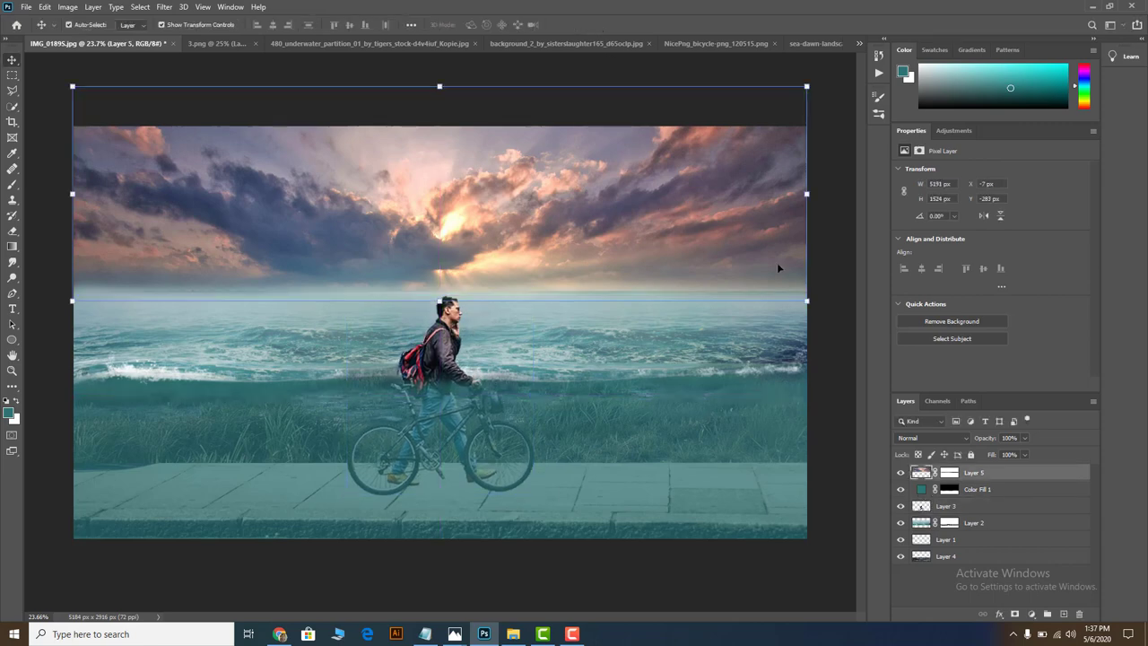
pyautogui.click(1032, 614)
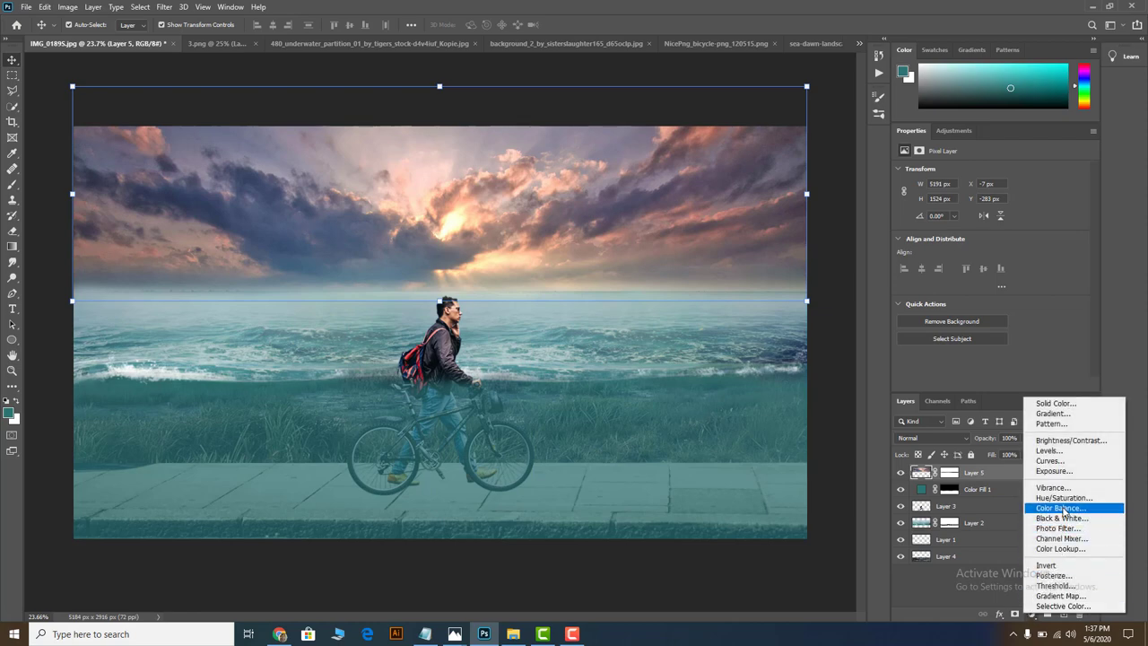
pyautogui.click(757, 364)
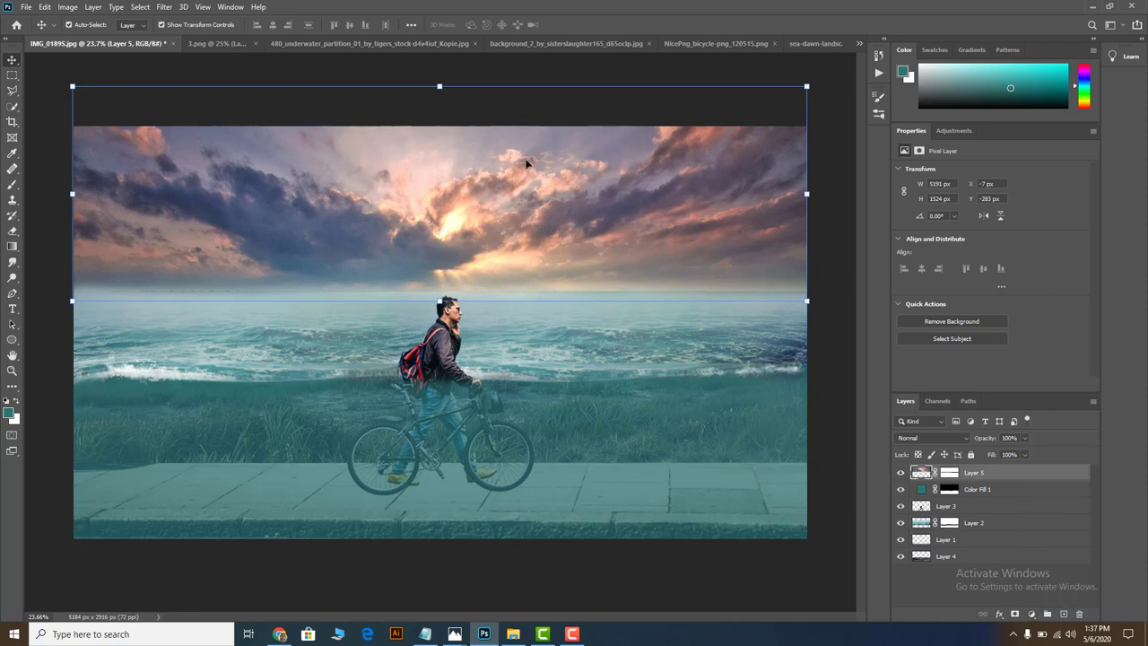
pyautogui.click(835, 370)
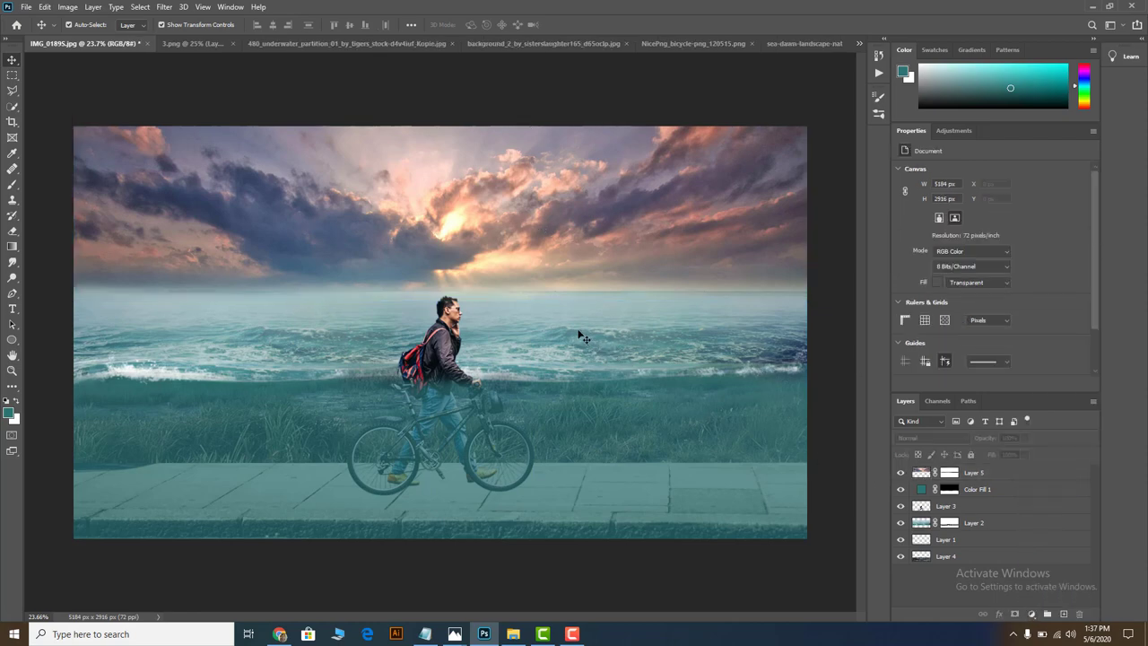
pyautogui.click(498, 258)
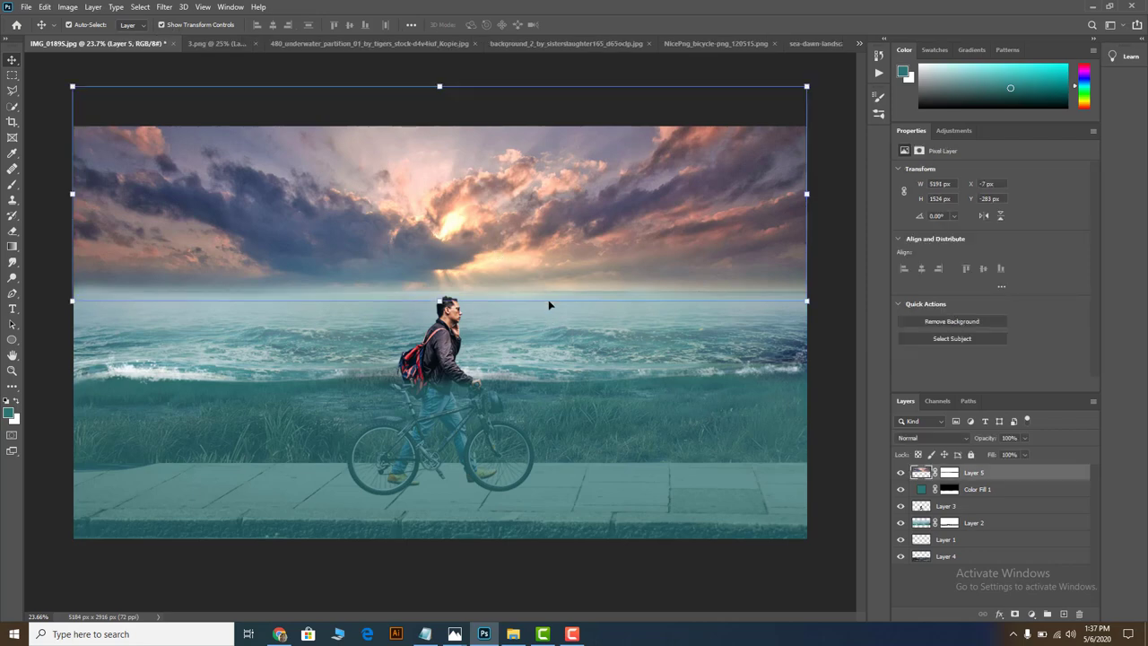
pyautogui.click(598, 413)
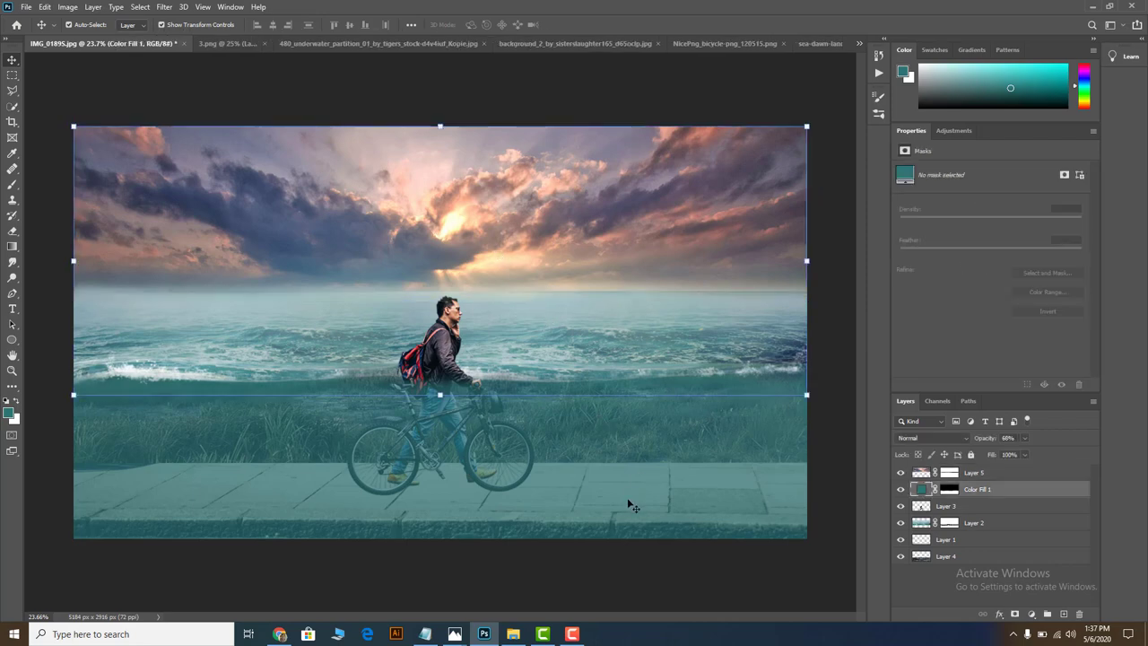
pyautogui.click(174, 370)
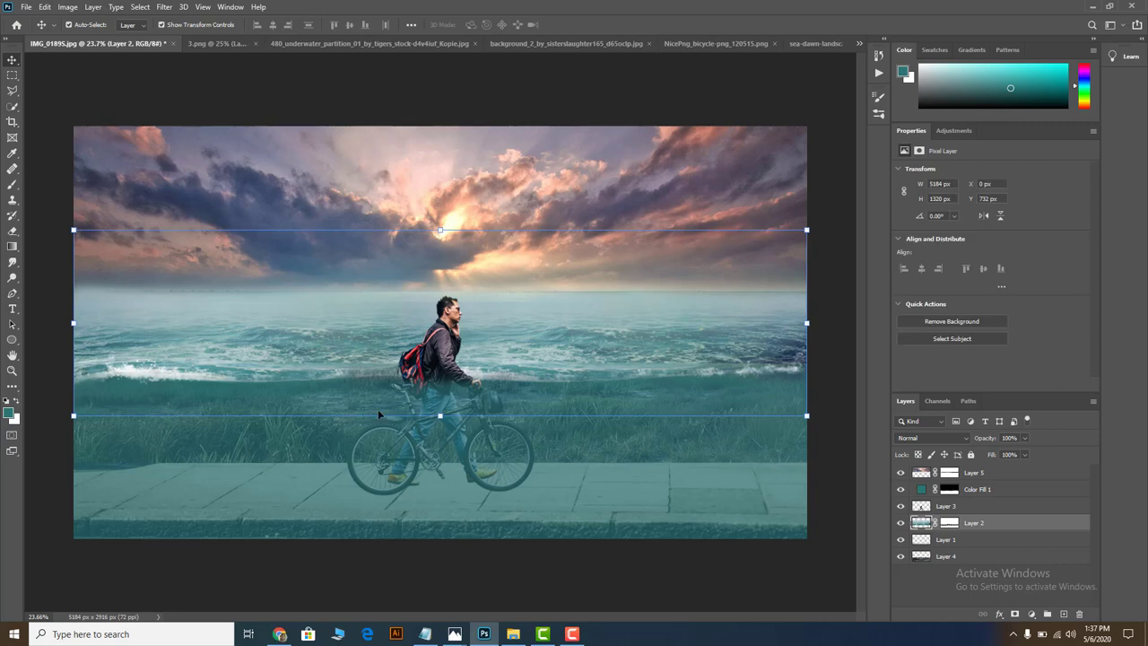
# Scale the cyclist up to about 112% and shift him left of centre.
pyautogui.click(522, 299)
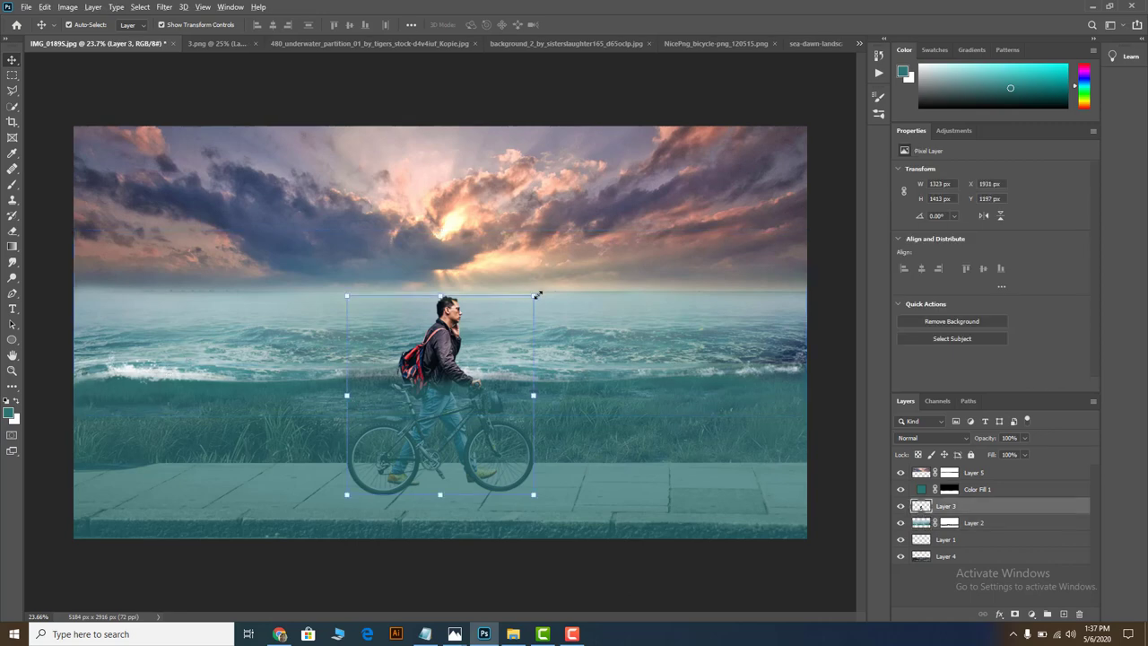
pyautogui.moveTo(537, 294); pyautogui.dragTo(543, 283)
pyautogui.moveTo(440, 302); pyautogui.dragTo(409, 314)
pyautogui.moveTo(511, 285); pyautogui.dragTo(516, 283)
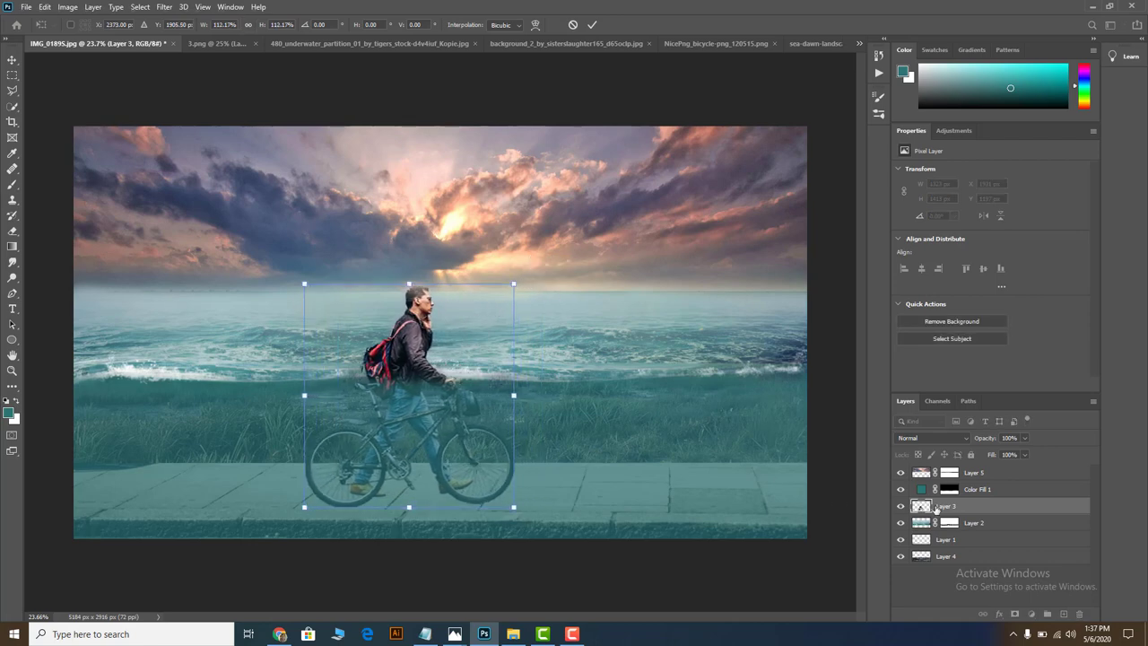
pyautogui.click(924, 473)
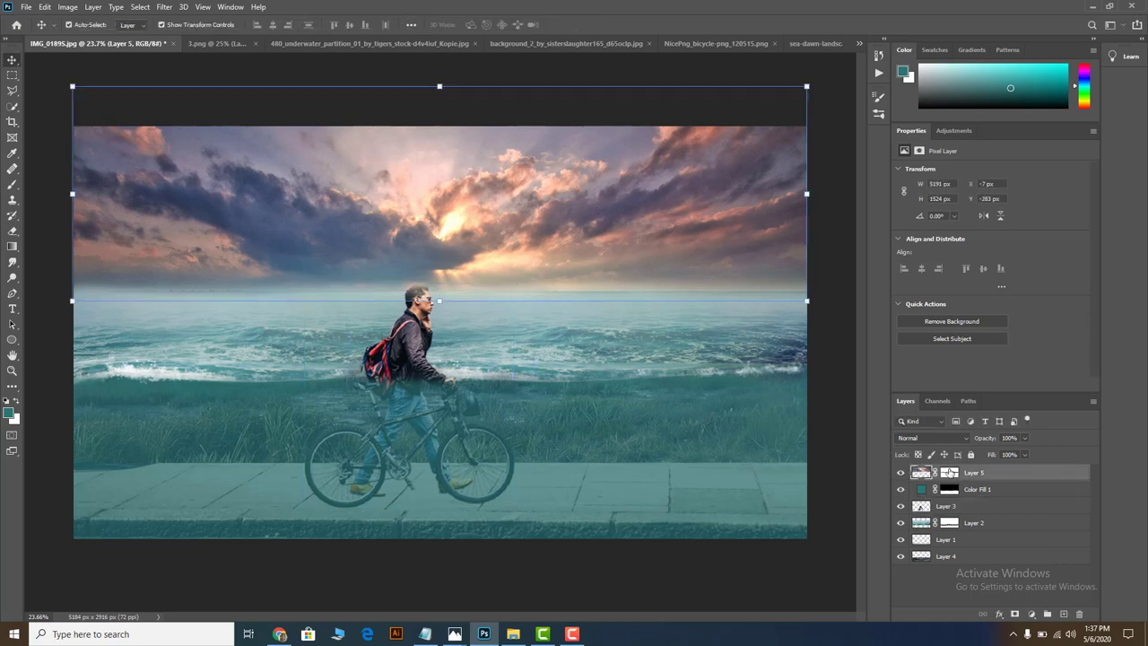
pyautogui.click(949, 473)
pyautogui.click(13, 184)
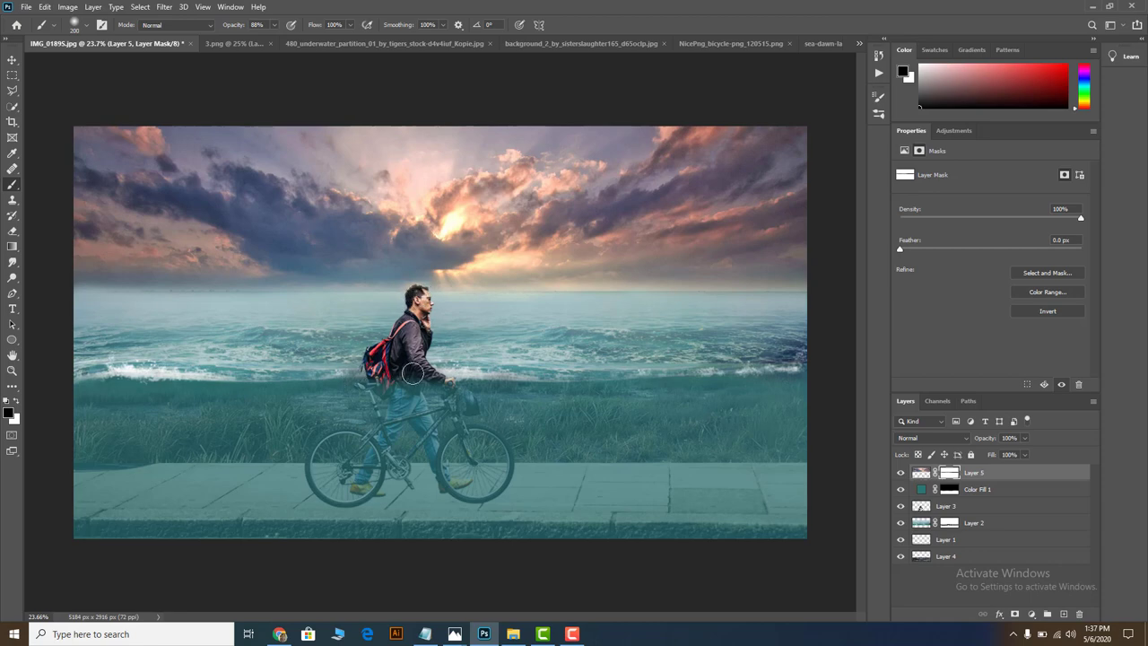
# Add a mask to the cyclist layer, scale him to about 90% and lower him into the water.
pyautogui.click(933, 505)
pyautogui.click(1015, 613)
pyautogui.moveTo(357, 368); pyautogui.dragTo(464, 381)
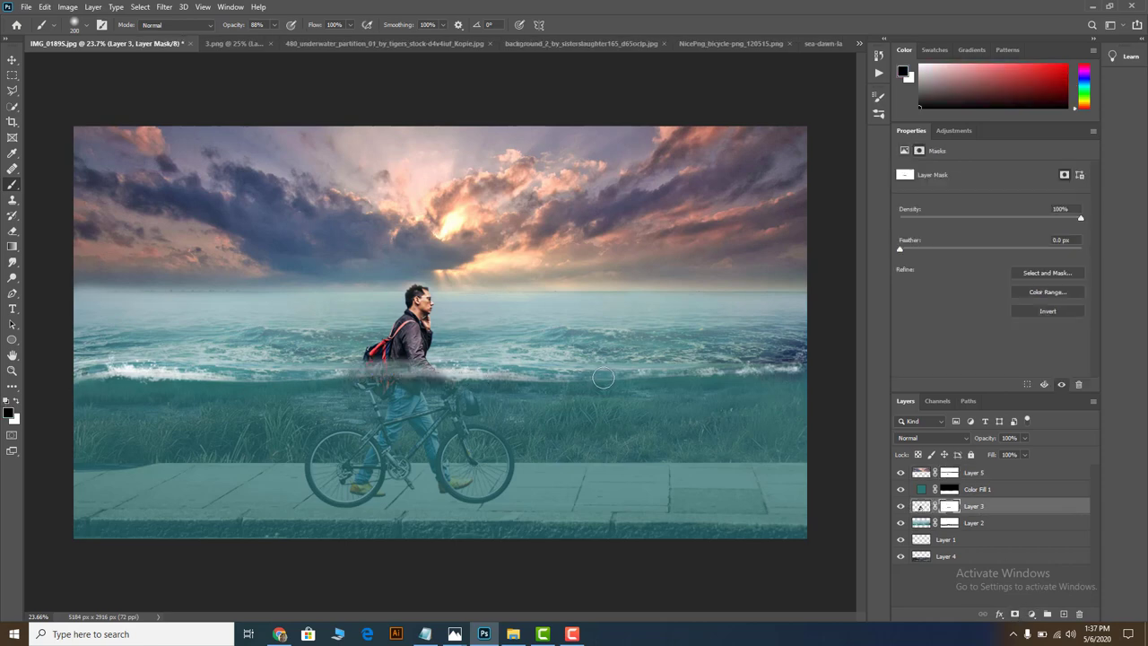
pyautogui.hotkey('ctrl', 'z')
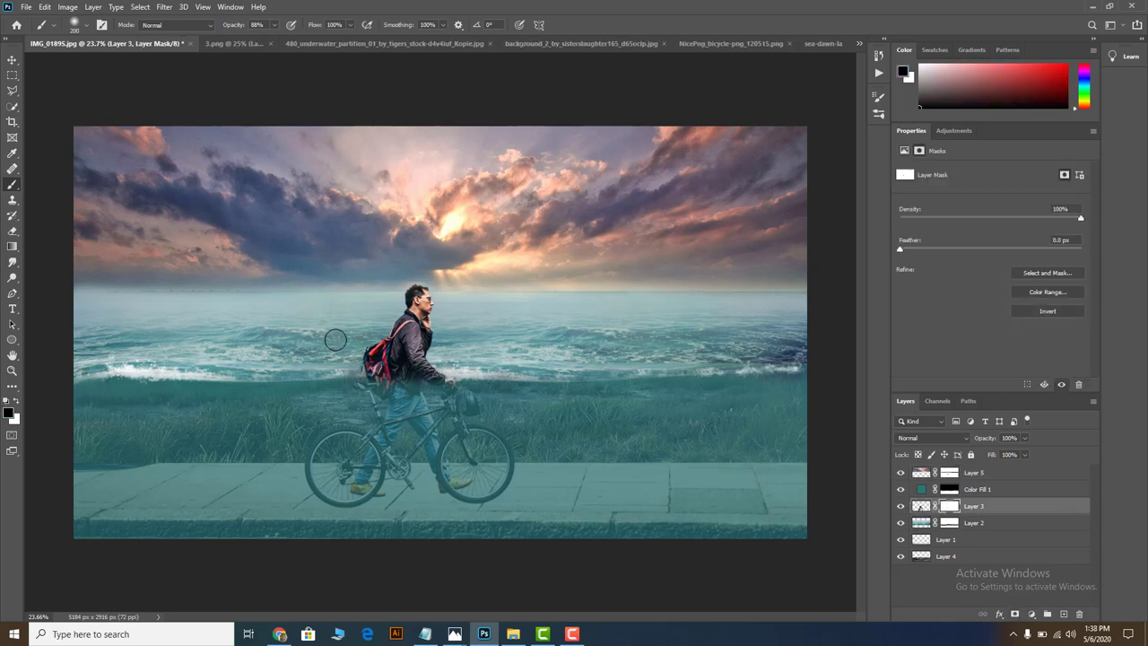
pyautogui.click(13, 59)
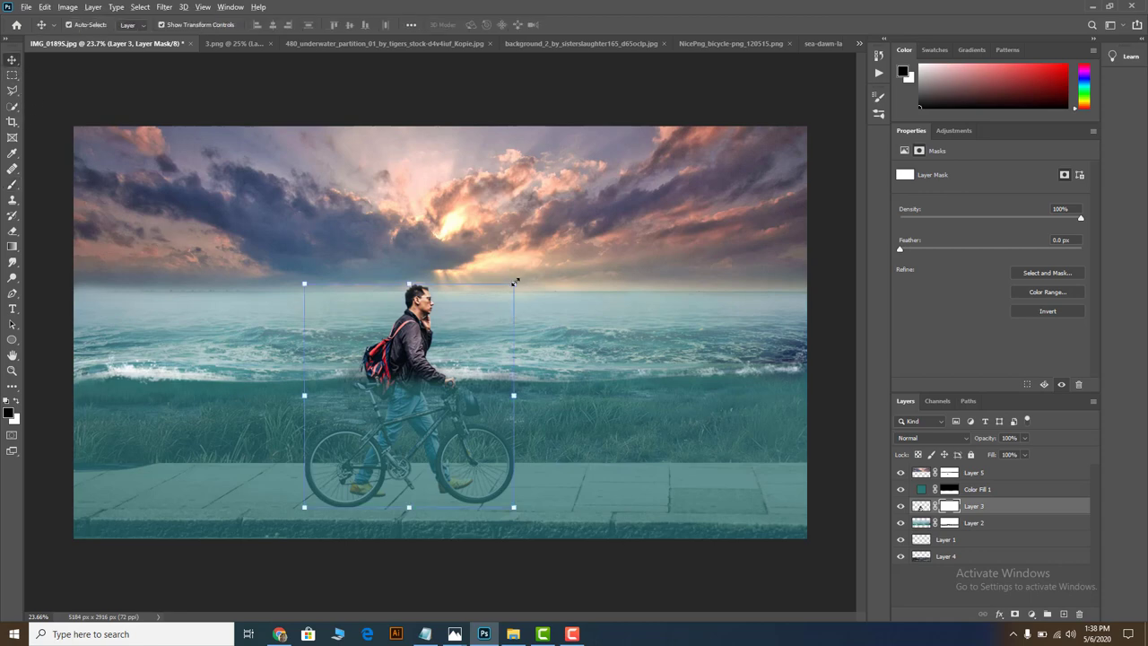
pyautogui.moveTo(515, 282); pyautogui.dragTo(505, 294)
pyautogui.moveTo(431, 329)
pyautogui.mouseDown()
pyautogui.moveTo(431, 340)
pyautogui.moveTo(421, 334)
pyautogui.mouseUp()
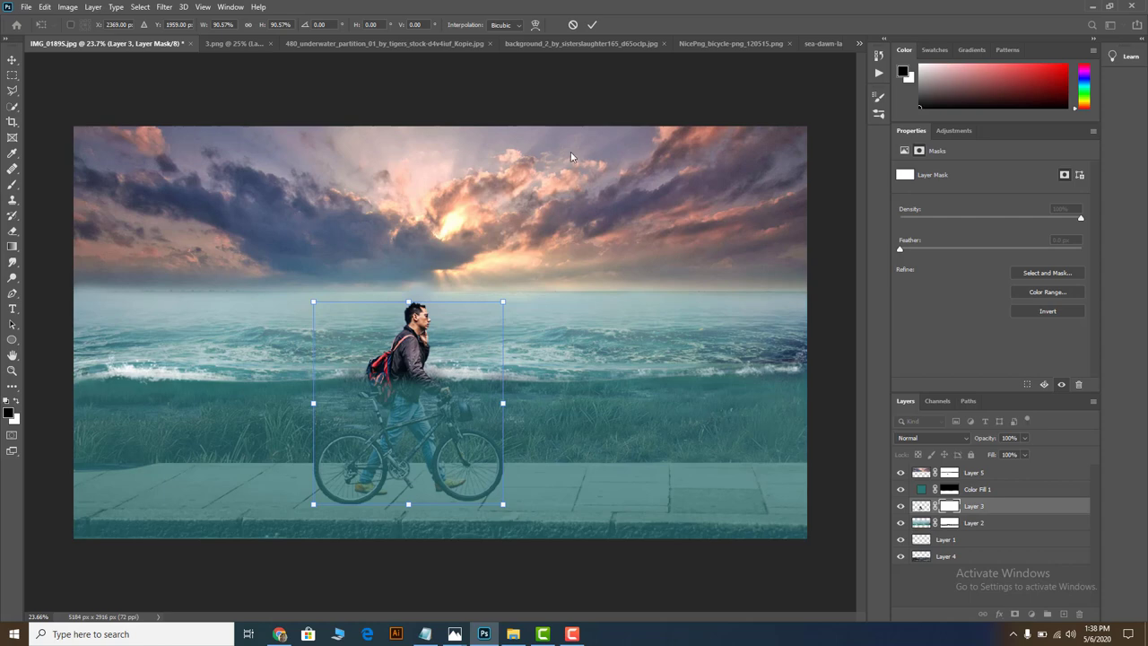
pyautogui.click(591, 25)
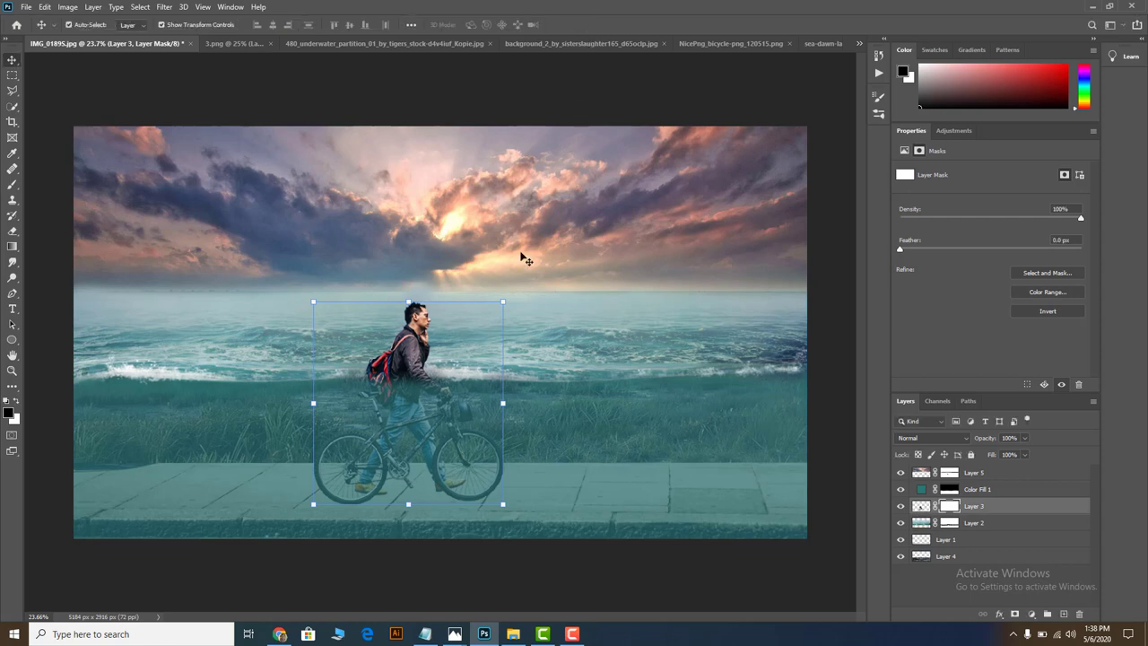
# Paint the cyclist's mask at the waterline so the wave foam crosses his waist.
pyautogui.rightClick(11, 184)
pyautogui.click(54, 186)
pyautogui.moveTo(375, 370); pyautogui.dragTo(547, 373)
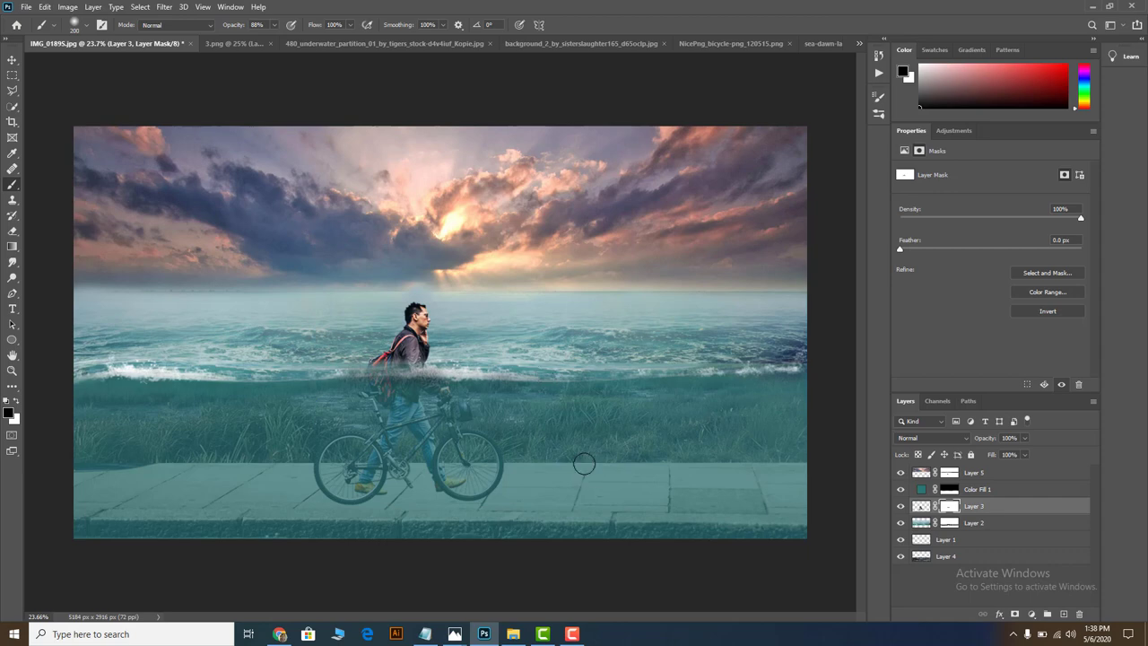
# Set the Color Fill 1 teal tint to 50% opacity.
pyautogui.click(1011, 489)
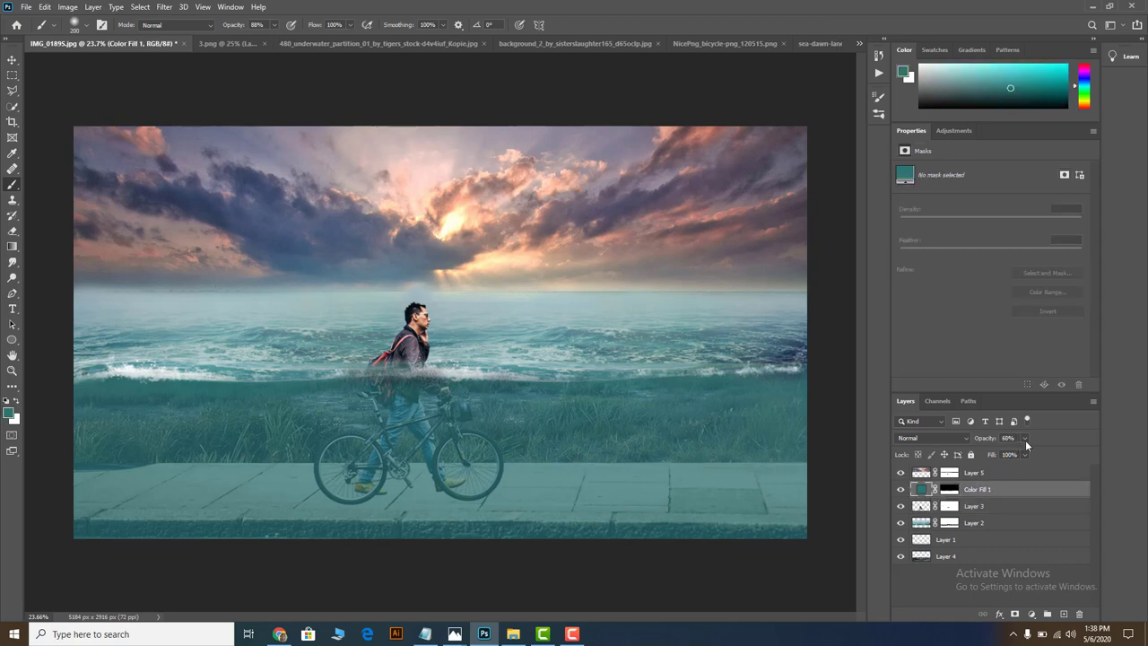
pyautogui.moveTo(1020, 454); pyautogui.dragTo(1019, 455)
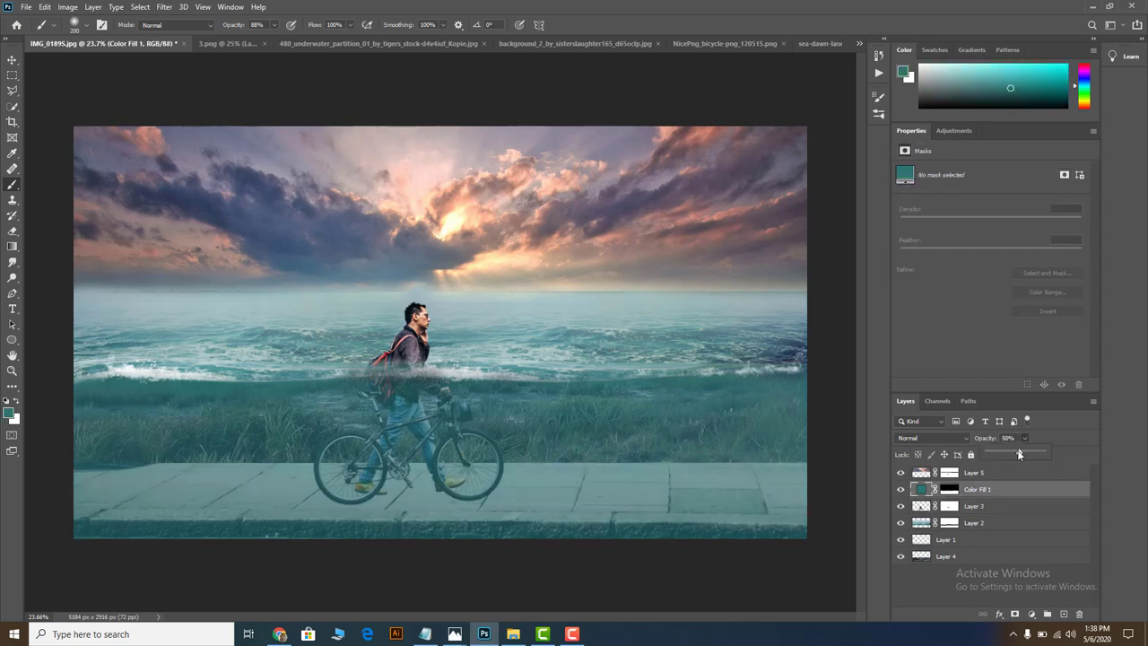
pyautogui.scroll(3, 439, 361)
pyautogui.scroll(-4, 435, 357)
# Switch to the flying papers image (3.png) and pick the Polygonal Lasso.
pyautogui.scroll(2, 432, 354)
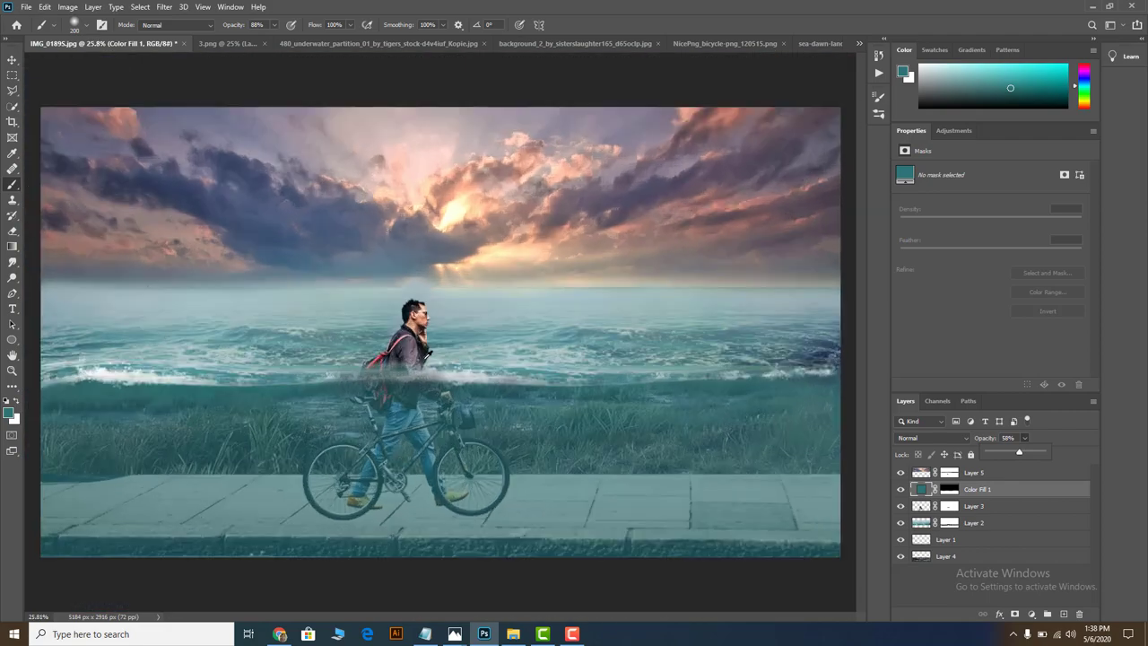
pyautogui.click(711, 41)
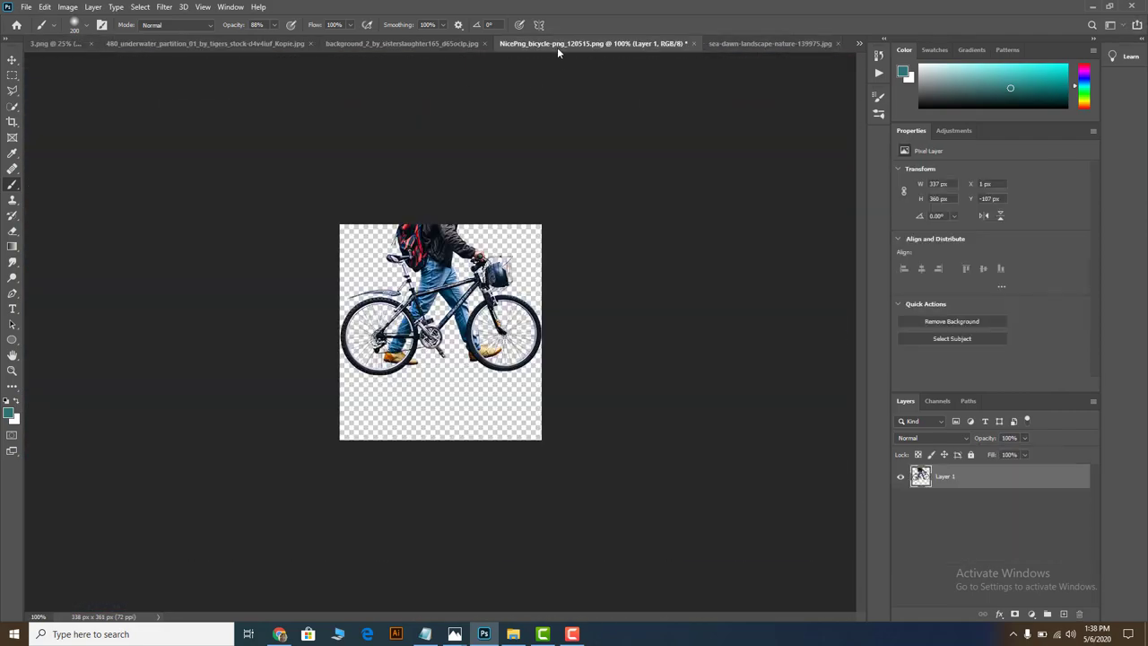
pyautogui.click(434, 44)
pyautogui.click(278, 44)
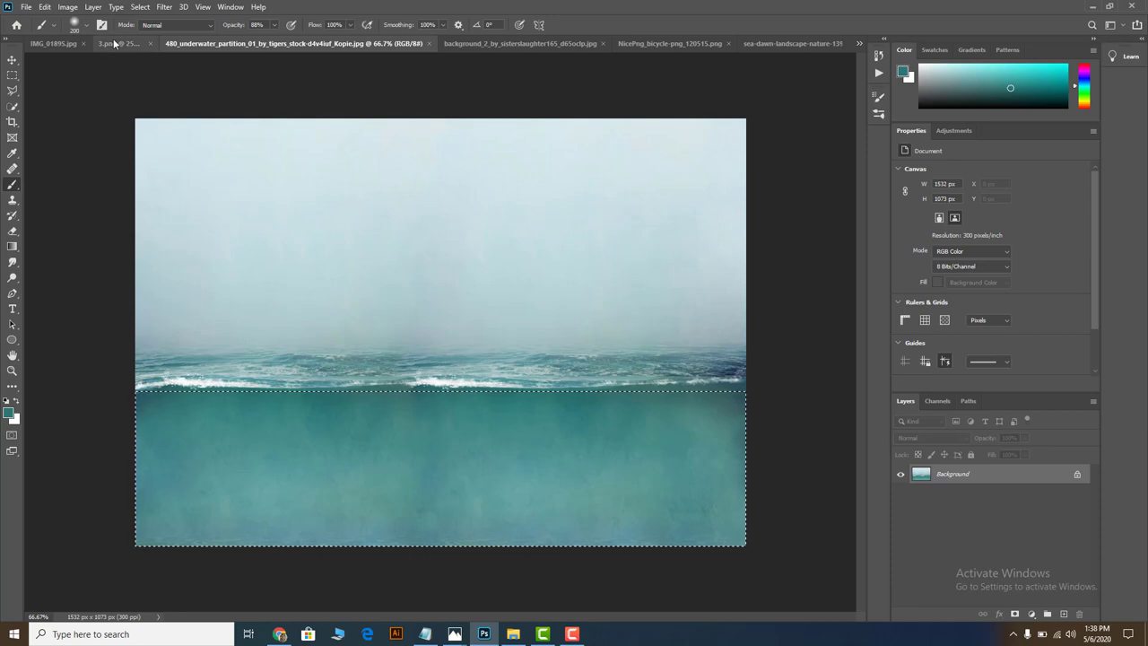
pyautogui.click(121, 44)
pyautogui.press('v')
pyautogui.press('l')
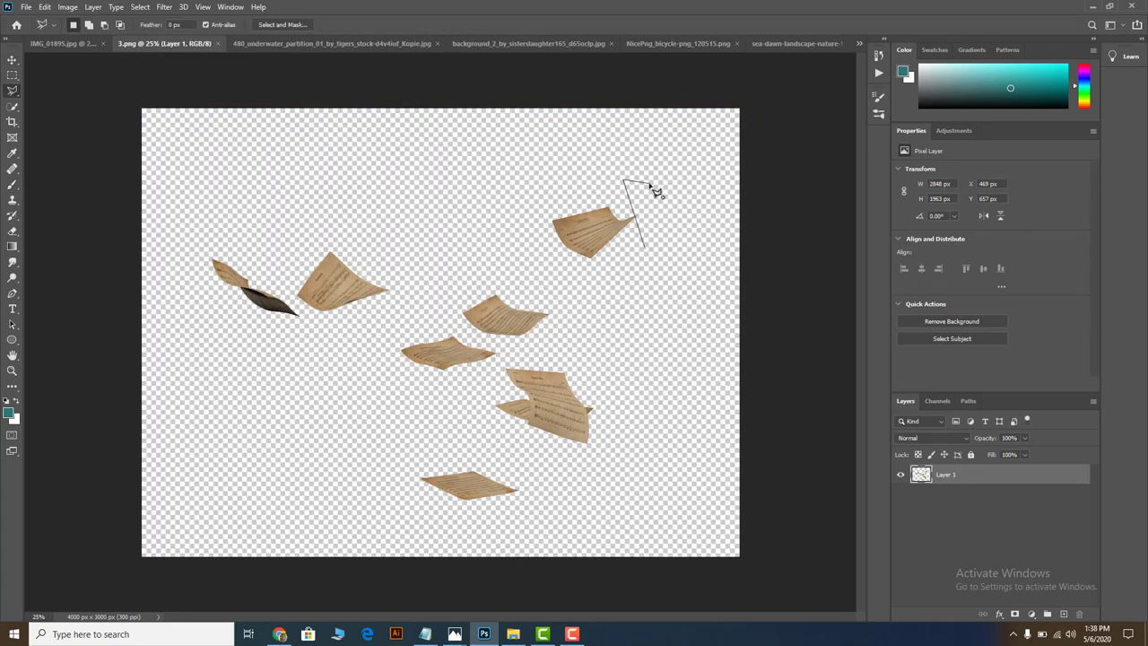
pyautogui.press('Escape')
# Outline the top-right paper and drag it onto the seaside composite.
pyautogui.click(645, 193)
pyautogui.click(545, 194)
pyautogui.click(527, 251)
pyautogui.click(619, 283)
pyautogui.click(671, 218)
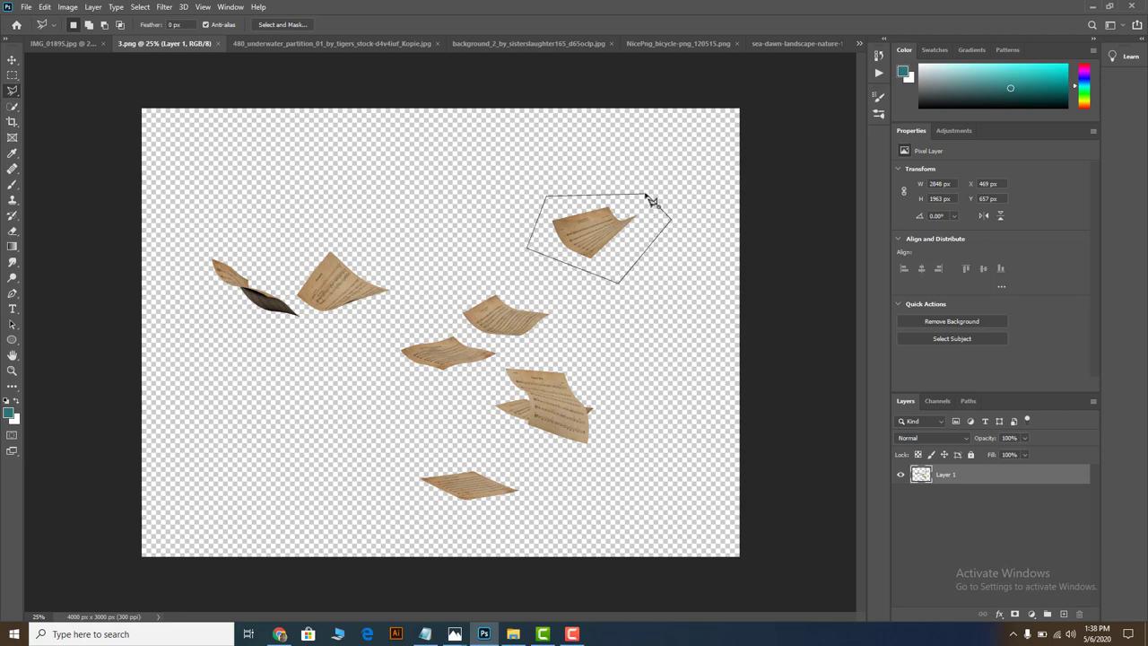
pyautogui.click(652, 201)
pyautogui.press('v')
pyautogui.moveTo(499, 215)
pyautogui.mouseDown()
pyautogui.moveTo(68, 75)
pyautogui.moveTo(520, 305)
pyautogui.moveTo(580, 368)
pyautogui.mouseUp()
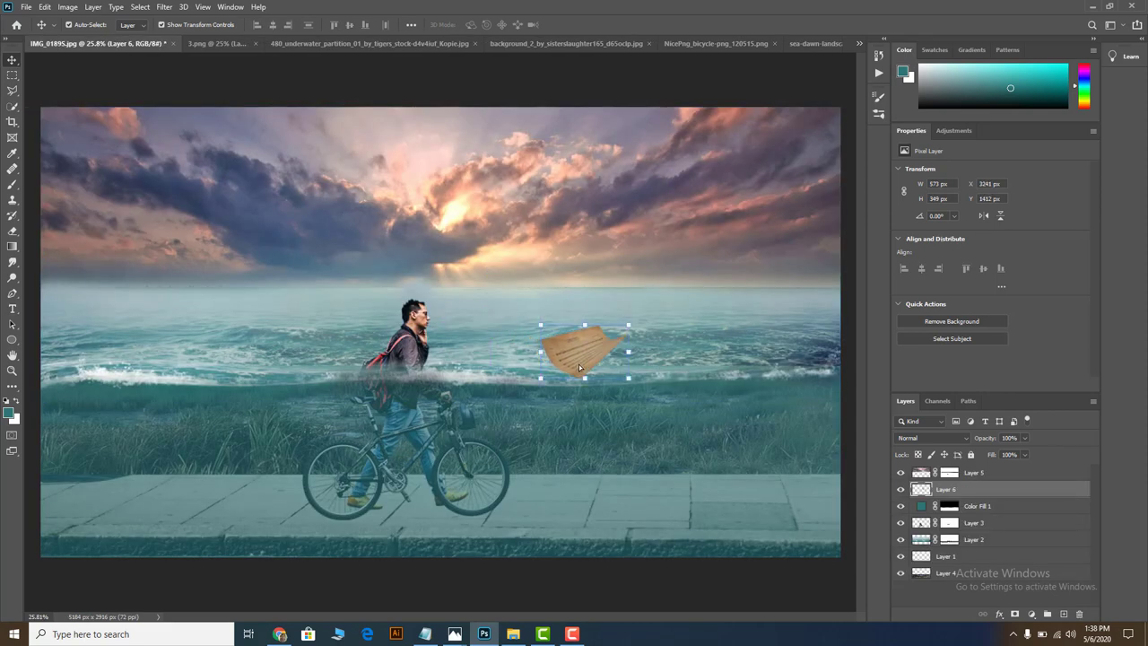
# Move the paper layer (Layer 6) below Layer 3, just above Layer 2.
pyautogui.moveTo(979, 493); pyautogui.dragTo(984, 528)
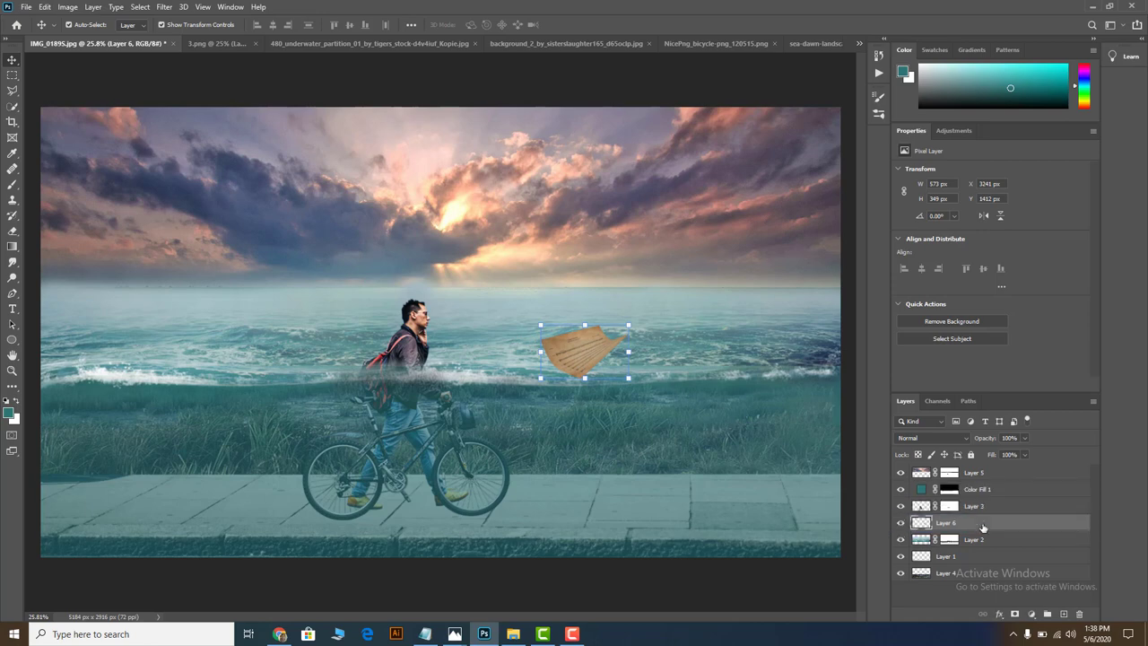
pyautogui.click(984, 538)
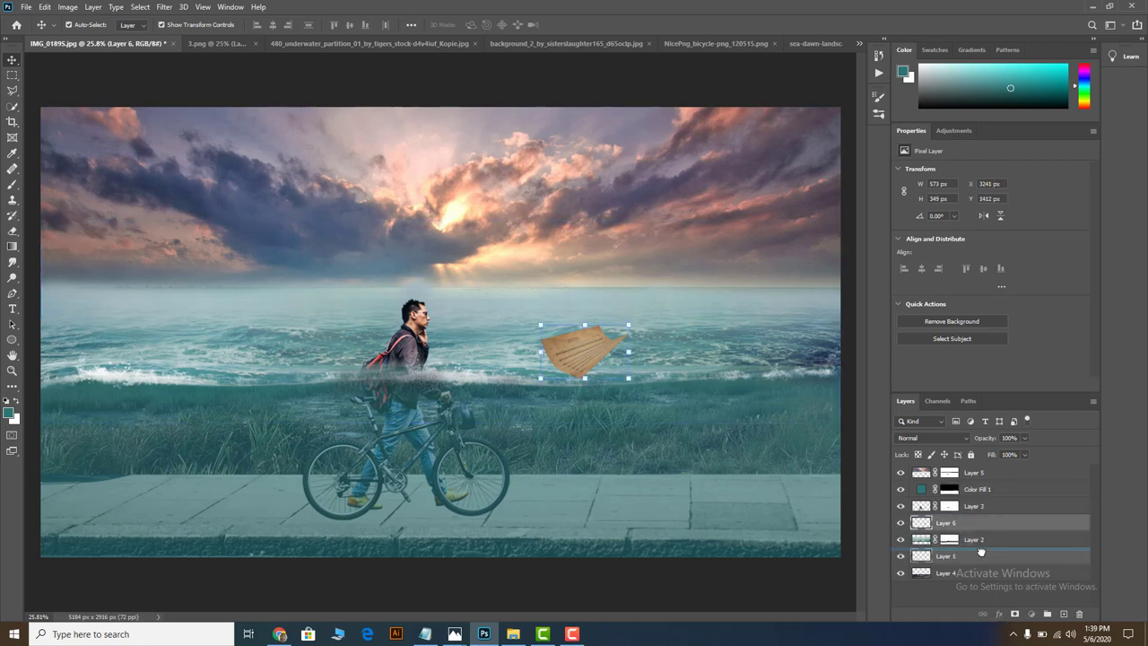
pyautogui.moveTo(983, 528)
pyautogui.mouseDown()
pyautogui.moveTo(984, 550)
pyautogui.moveTo(998, 490)
pyautogui.moveTo(1002, 561)
pyautogui.moveTo(993, 520)
pyautogui.mouseUp()
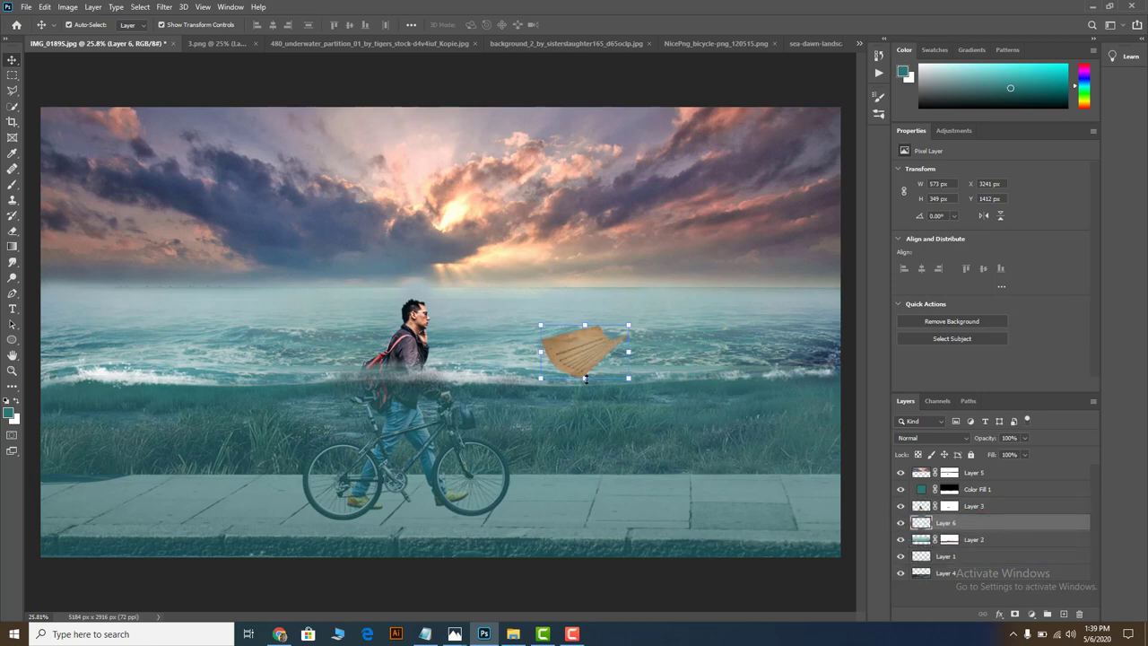
pyautogui.moveTo(585, 378); pyautogui.dragTo(612, 384)
pyautogui.hotkey('ctrl', 'z')
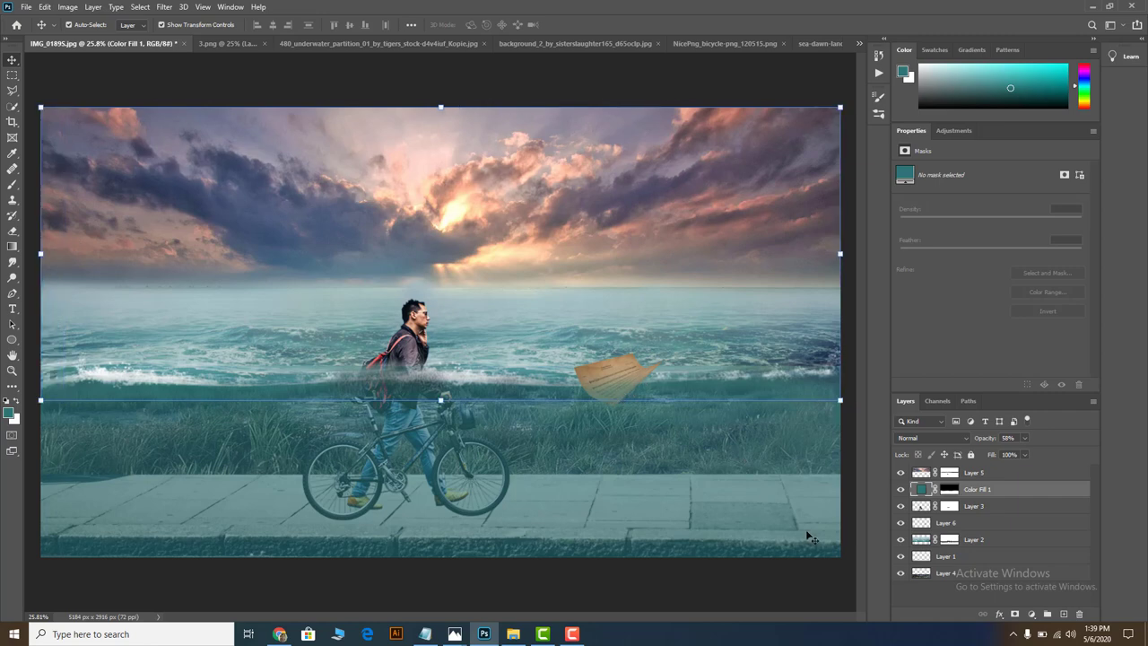
# Alt-drag a smaller, tilted copy of the paper to the left waterline.
pyautogui.click(756, 604)
pyautogui.click(626, 373)
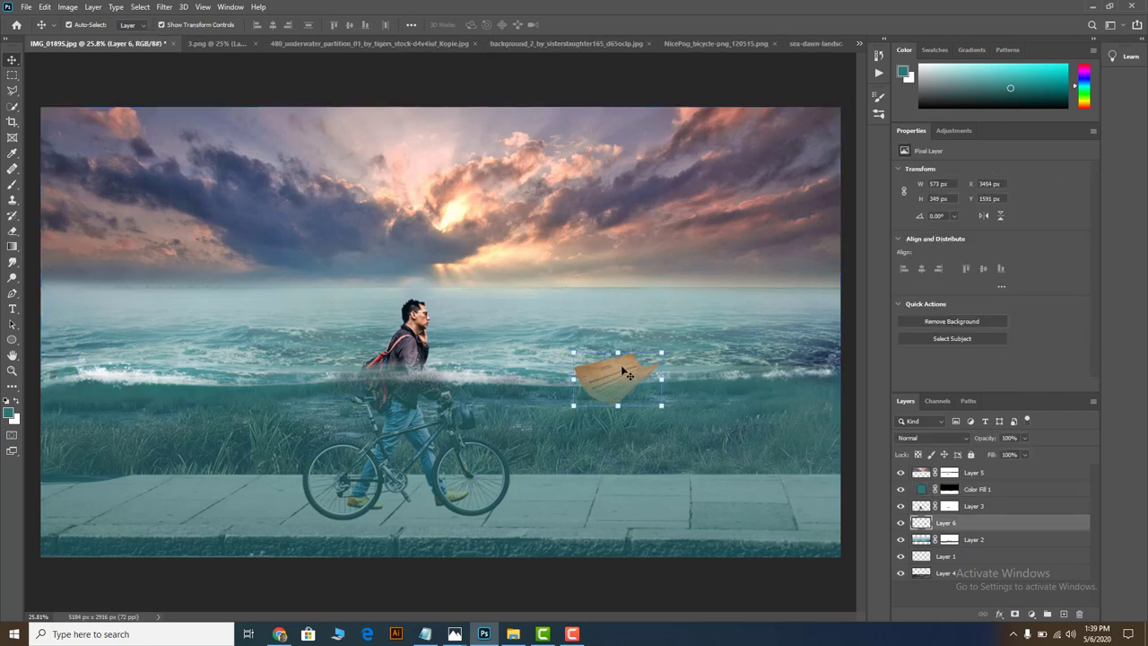
pyautogui.moveTo(625, 372)
pyautogui.keyDown('alt'); pyautogui.mouseDown()
pyautogui.moveTo(213, 367)
pyautogui.moveTo(232, 358)
pyautogui.moveTo(227, 329)
pyautogui.moveTo(218, 367)
pyautogui.mouseUp(); pyautogui.keyUp('alt')
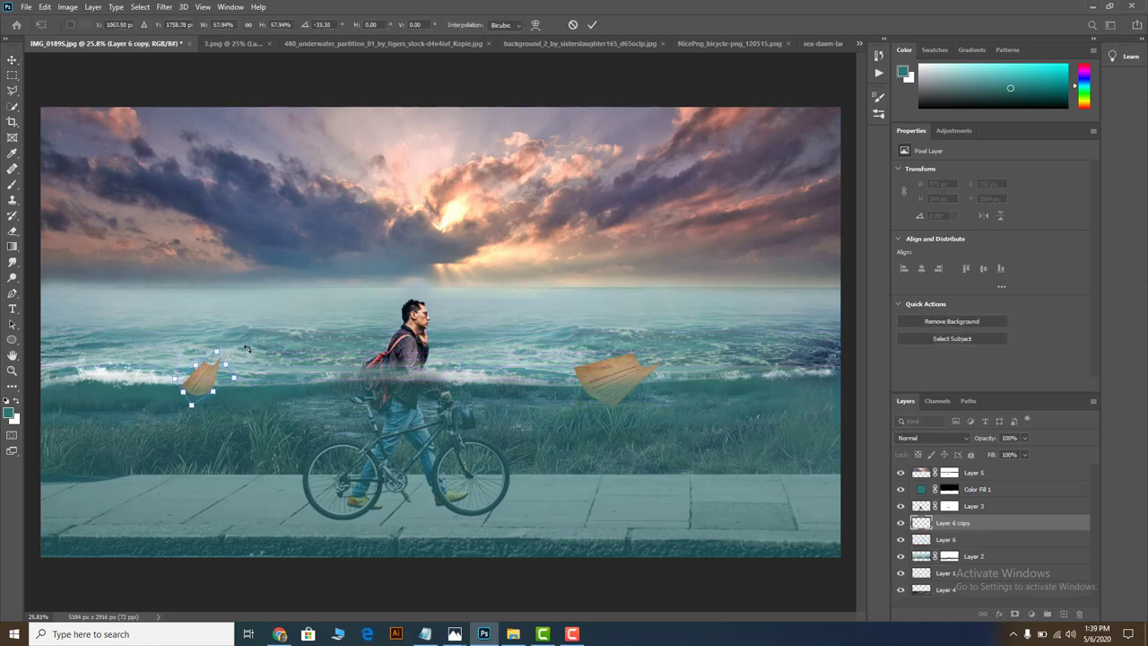
pyautogui.click(592, 24)
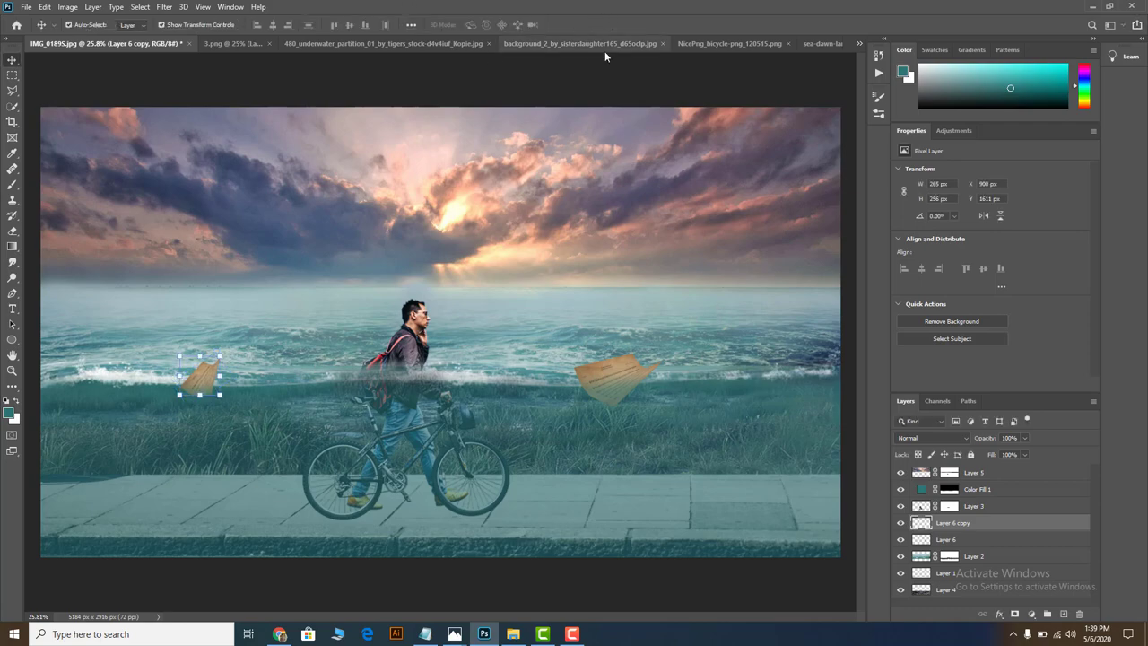
pyautogui.click(862, 39)
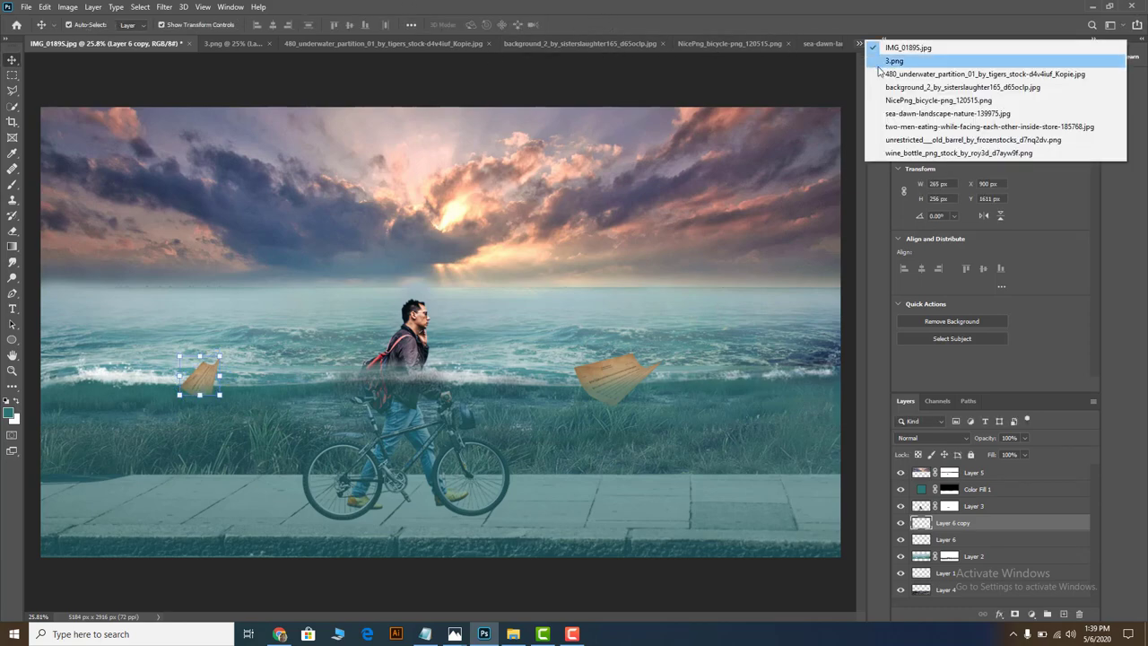
# In the flying papers image, lasso-select the left pair of papers.
pyautogui.click(879, 61)
pyautogui.click(418, 328)
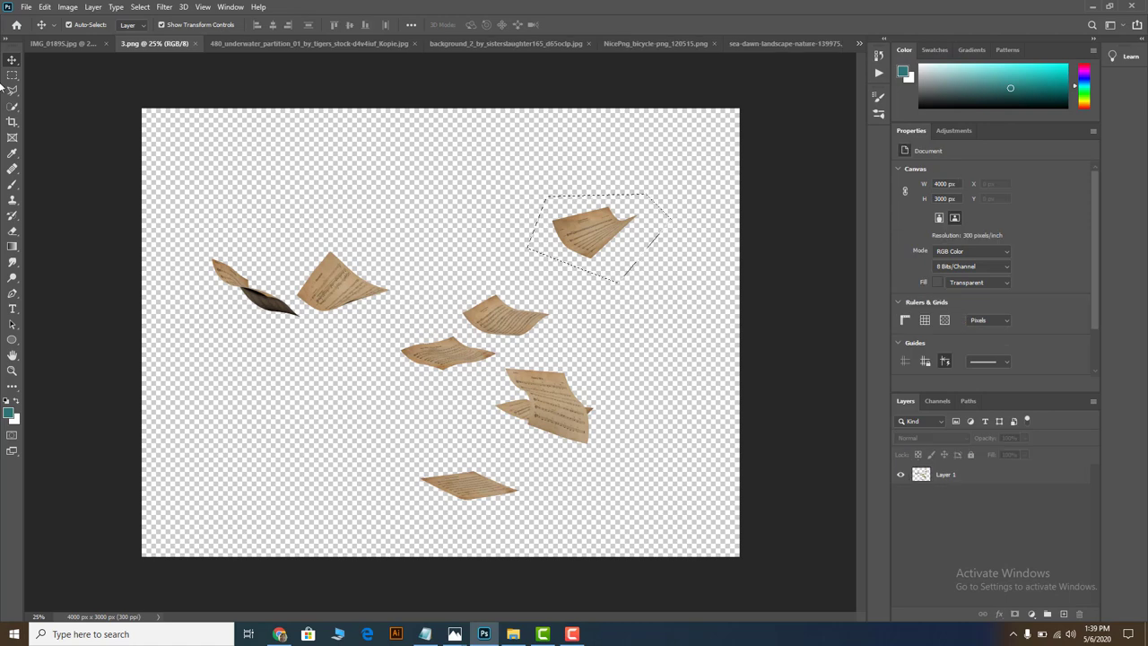
pyautogui.press('l')
pyautogui.hotkey('ctrl', 'd')
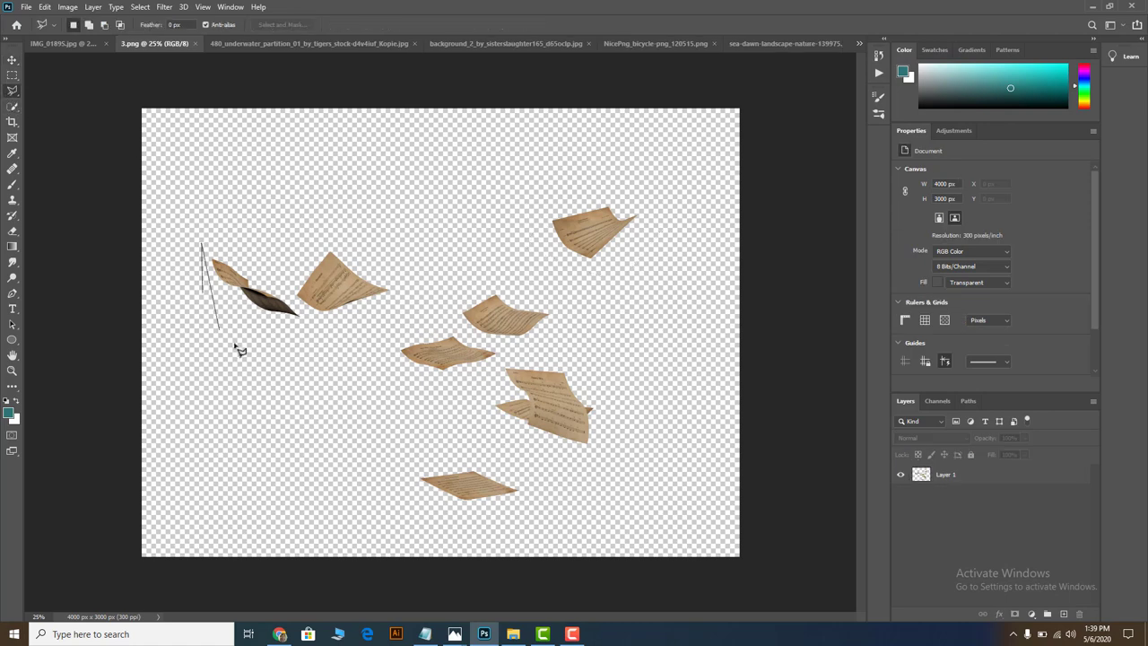
pyautogui.click(262, 352)
pyautogui.click(304, 351)
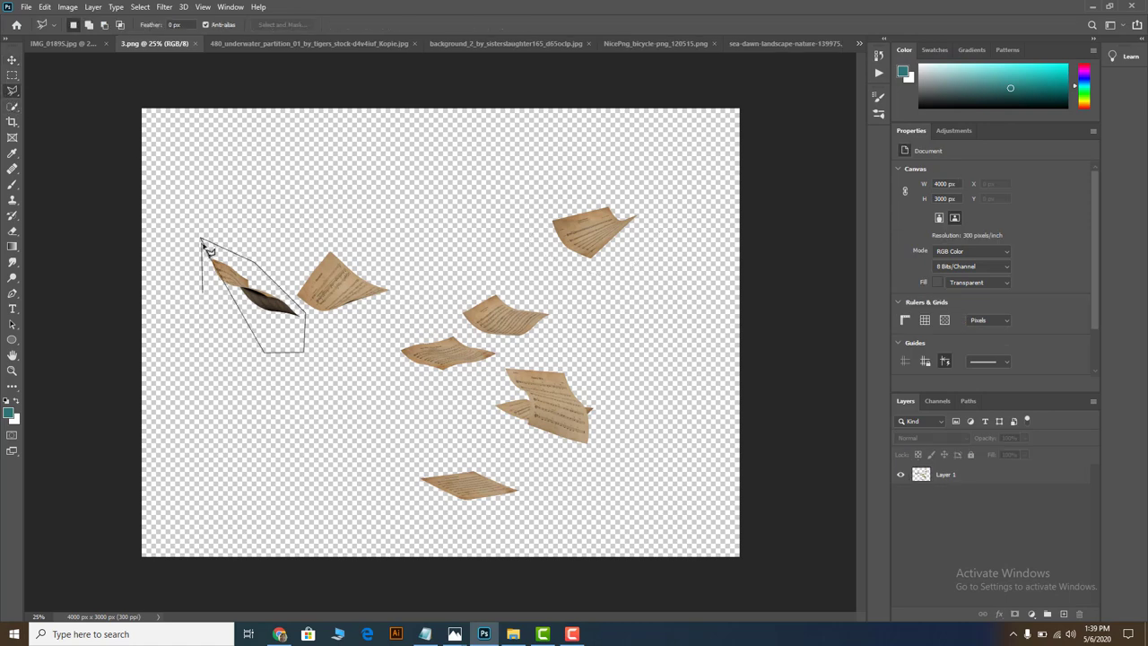
pyautogui.press('Escape')
pyautogui.click(168, 229)
pyautogui.click(215, 326)
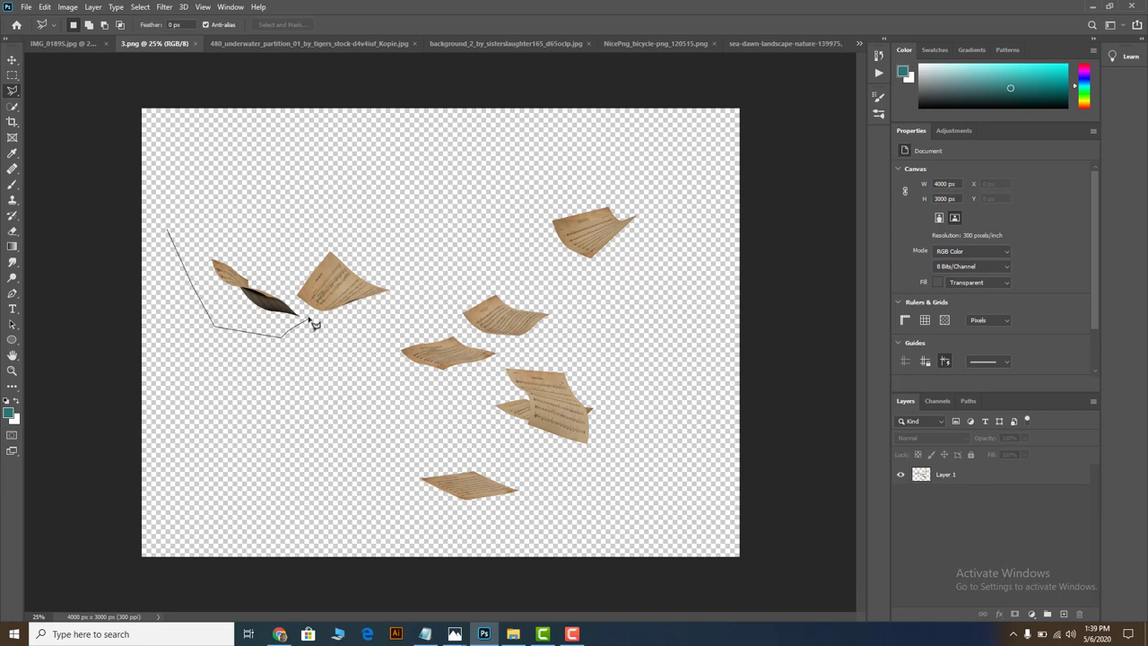
pyautogui.click(170, 231)
# Bring the left papers in at about 74% left of the cyclist, with Layer 7 topmost.
pyautogui.press('v')
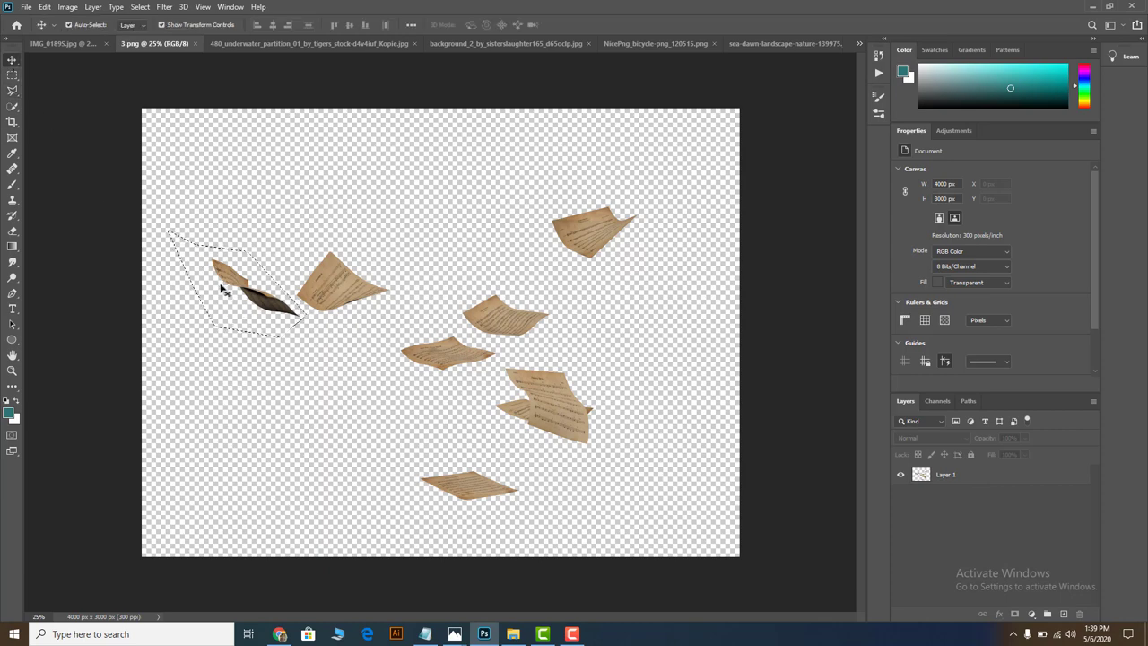
pyautogui.click(235, 289)
pyautogui.click(574, 236)
pyautogui.click(946, 475)
pyautogui.moveTo(340, 388)
pyautogui.mouseDown()
pyautogui.moveTo(74, 76)
pyautogui.moveTo(446, 328)
pyautogui.moveTo(517, 329)
pyautogui.moveTo(530, 364)
pyautogui.moveTo(772, 345)
pyautogui.moveTo(340, 381)
pyautogui.moveTo(323, 333)
pyautogui.mouseUp()
pyautogui.moveTo(363, 292); pyautogui.dragTo(351, 299)
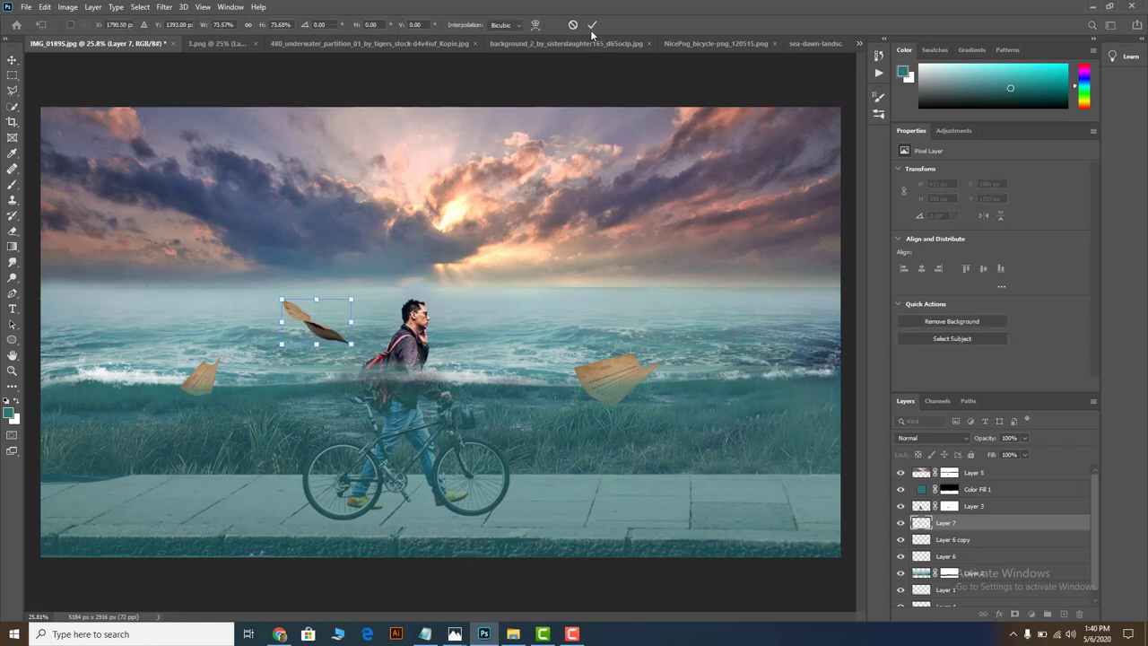
pyautogui.moveTo(320, 331)
pyautogui.mouseDown()
pyautogui.moveTo(306, 351)
pyautogui.moveTo(316, 296)
pyautogui.mouseUp()
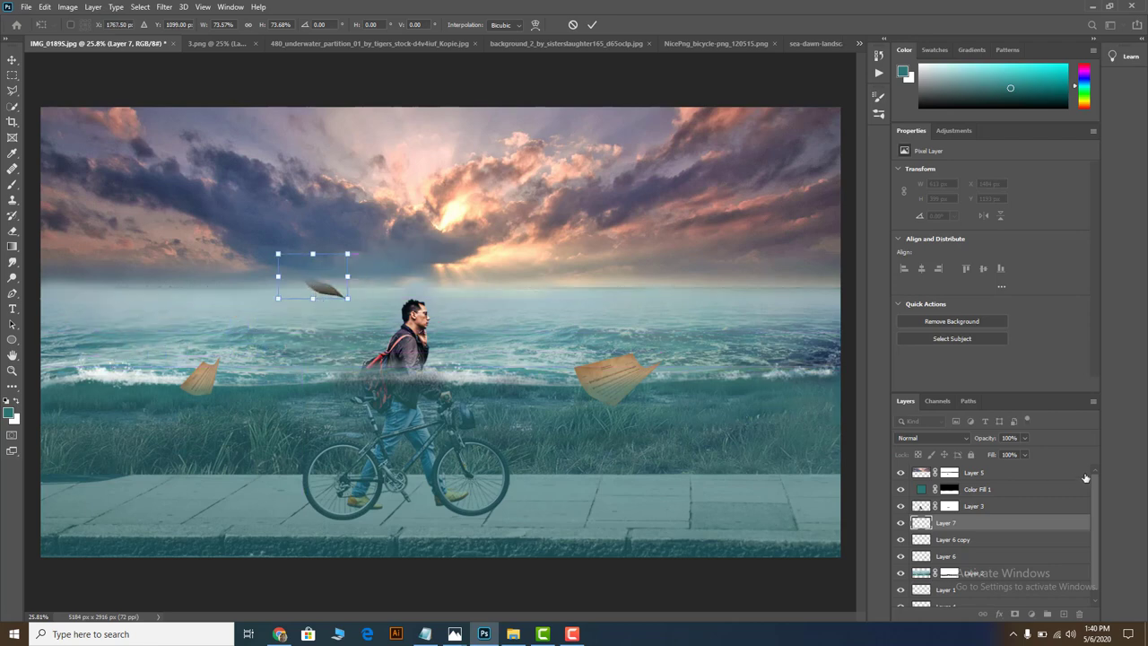
pyautogui.moveTo(951, 515); pyautogui.dragTo(954, 472)
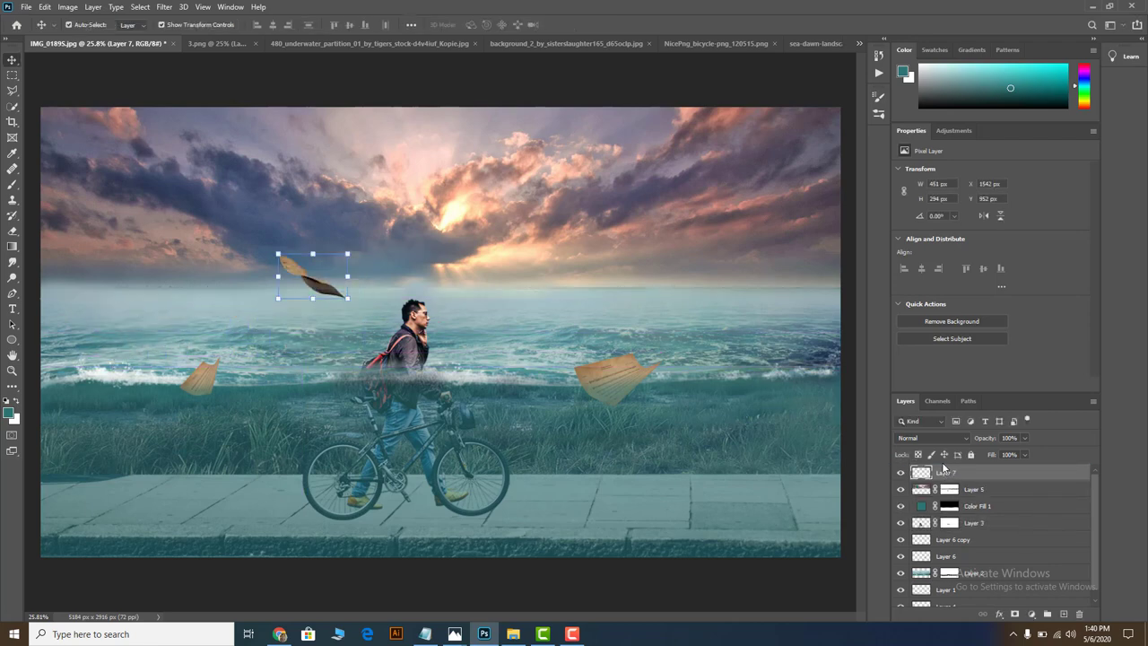
pyautogui.moveTo(324, 290); pyautogui.dragTo(325, 300)
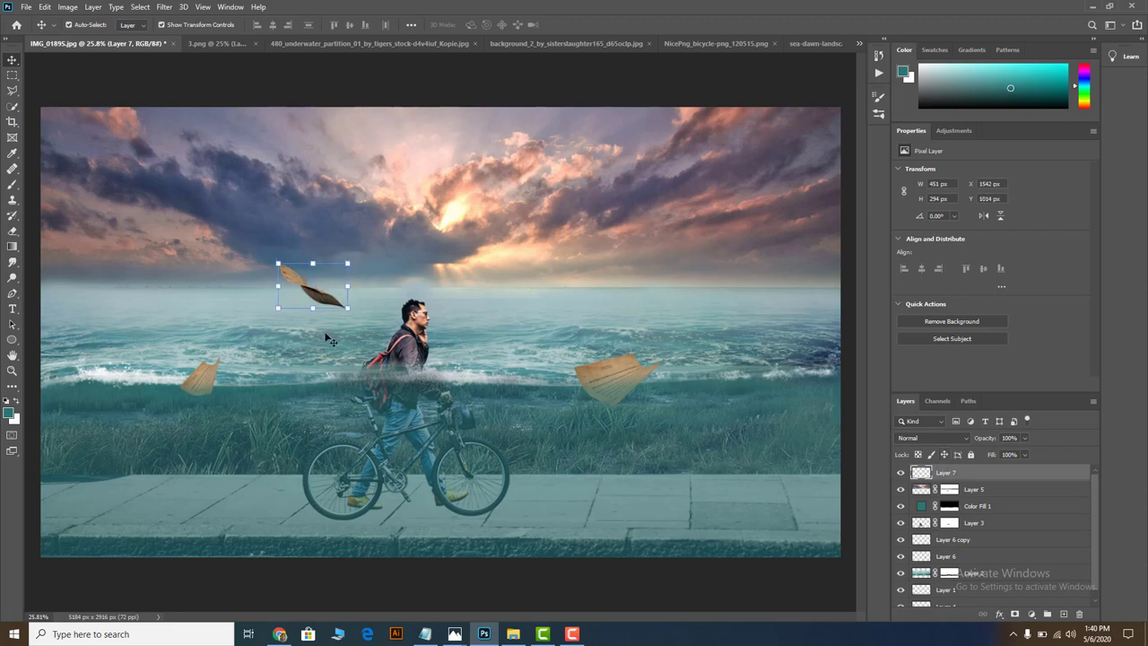
# In the flying papers image, lasso-select the middle paper on its layer.
pyautogui.click(859, 43)
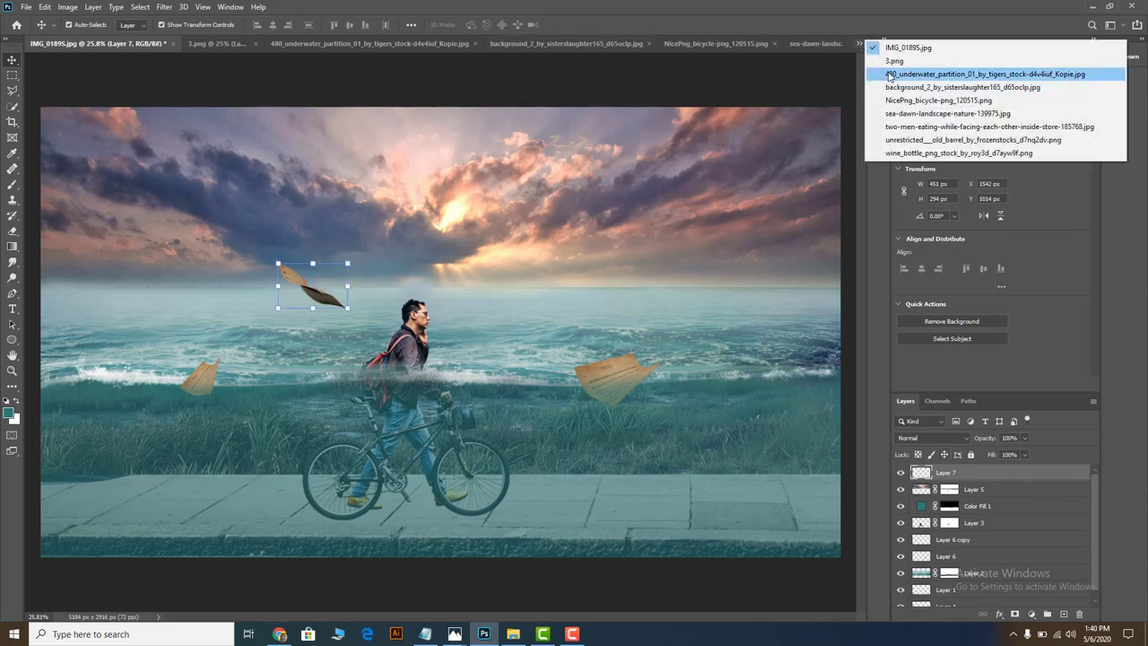
pyautogui.click(894, 61)
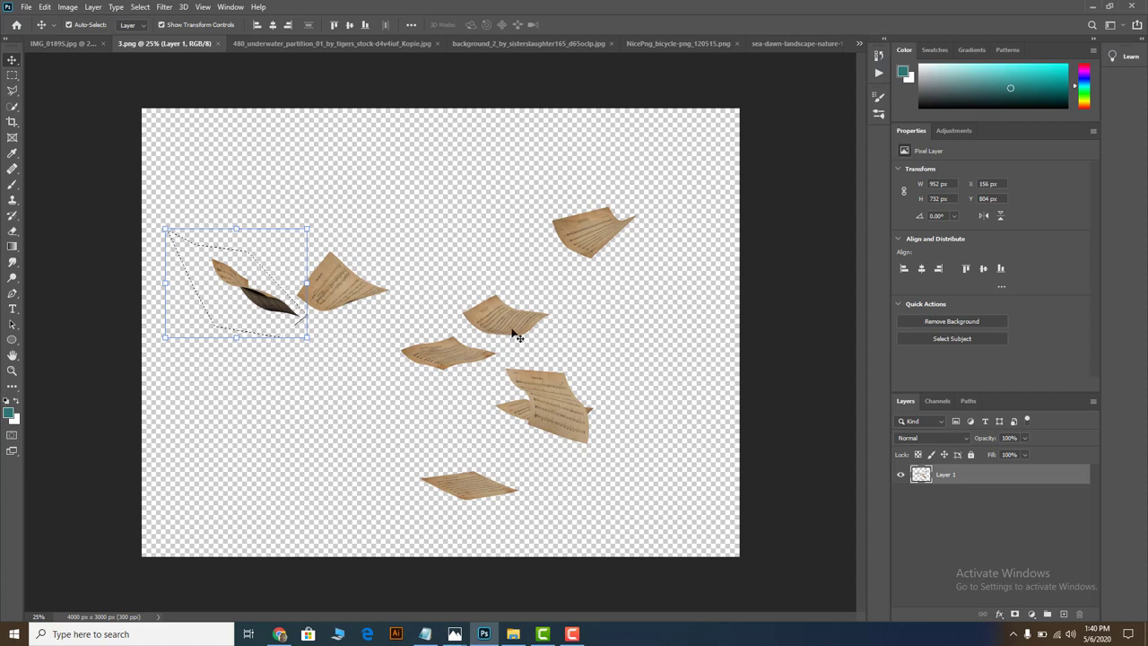
pyautogui.click(492, 345)
pyautogui.press('l')
pyautogui.click(438, 320)
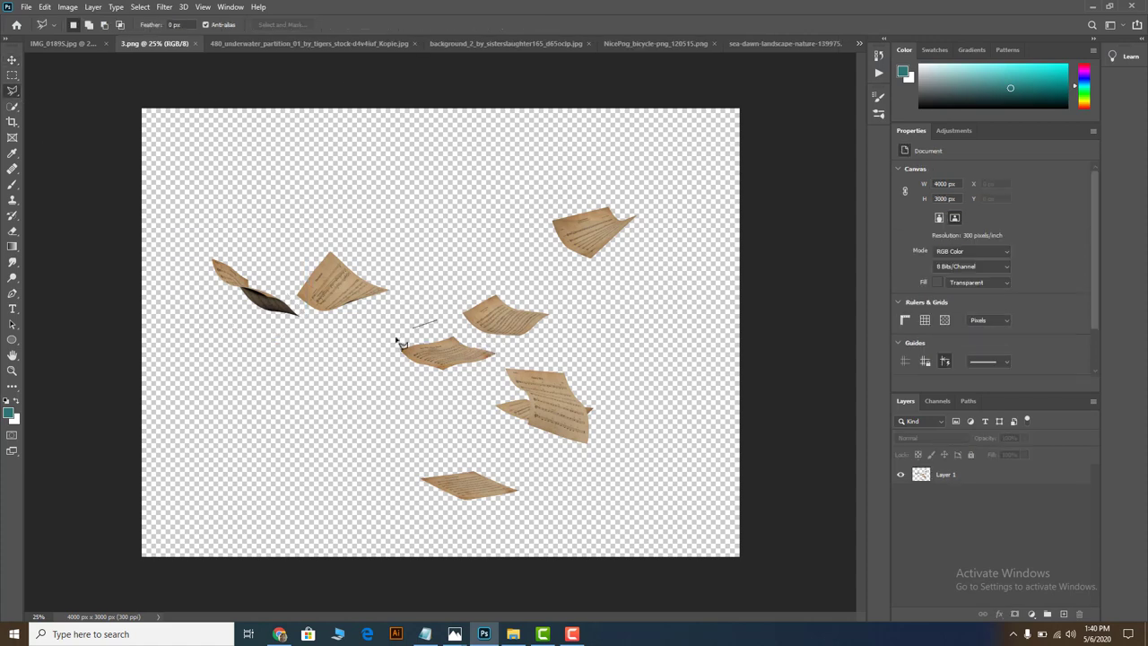
pyautogui.click(440, 326)
pyautogui.click(12, 60)
pyautogui.click(438, 355)
pyautogui.click(559, 233)
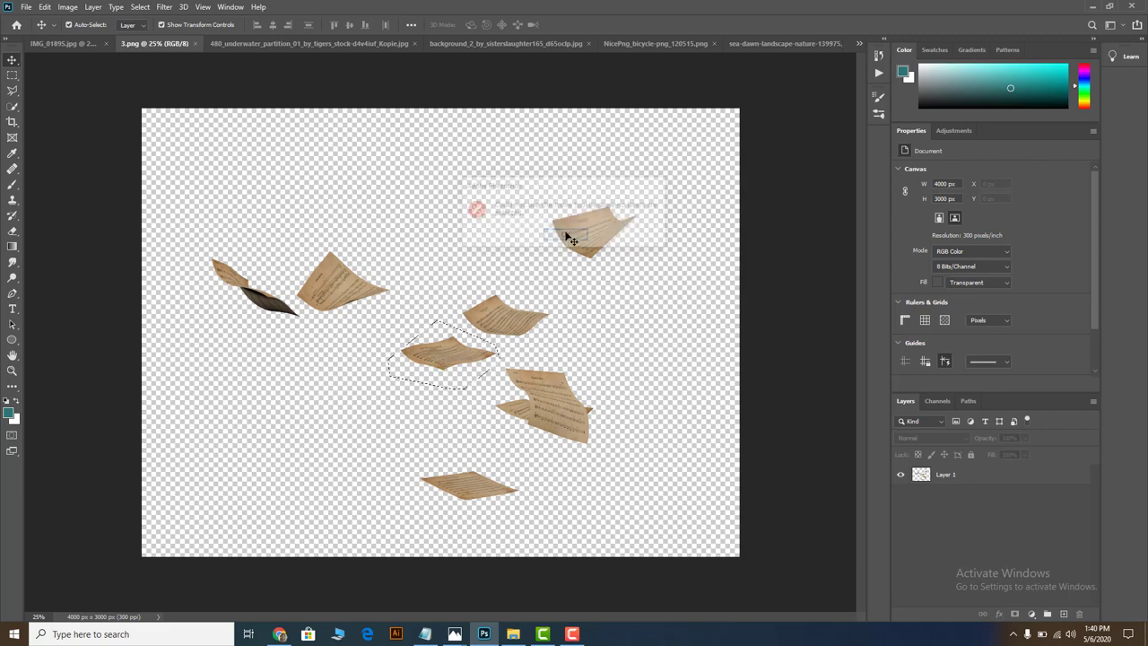
pyautogui.click(989, 477)
# Paste the cut middle paper over the sea right of the cyclist at about 48%, 79% opacity.
pyautogui.hotkey('ctrl', 'x')
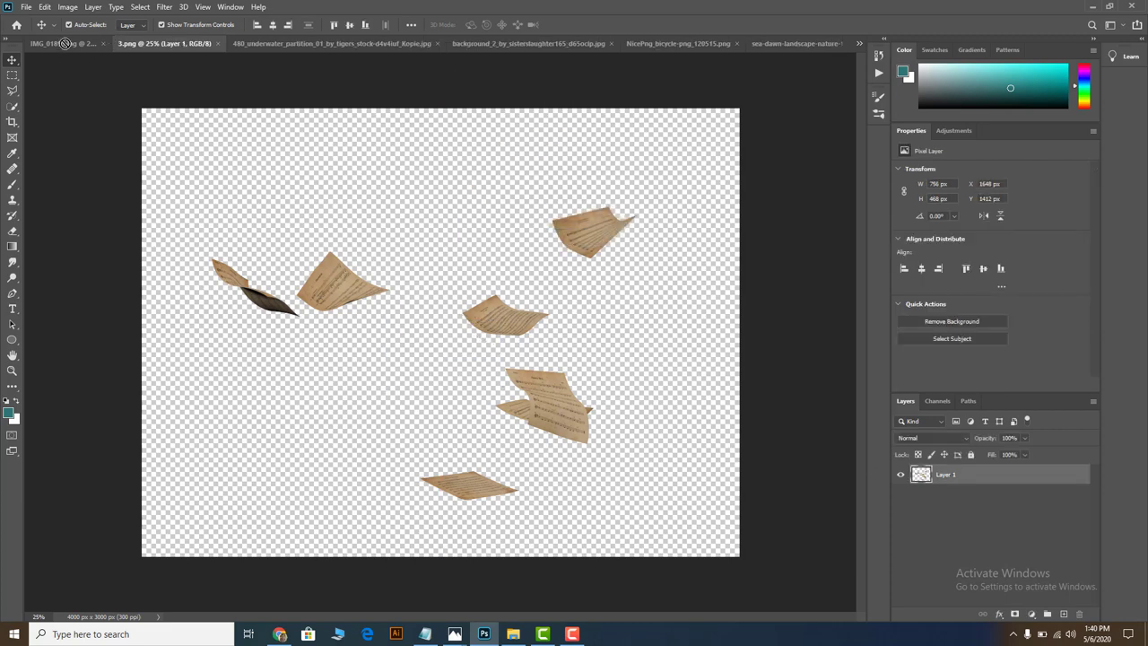
pyautogui.click(65, 43)
pyautogui.hotkey('ctrl', 'v')
pyautogui.moveTo(499, 305)
pyautogui.mouseDown()
pyautogui.moveTo(520, 350)
pyautogui.moveTo(567, 368)
pyautogui.moveTo(541, 343)
pyautogui.mouseUp()
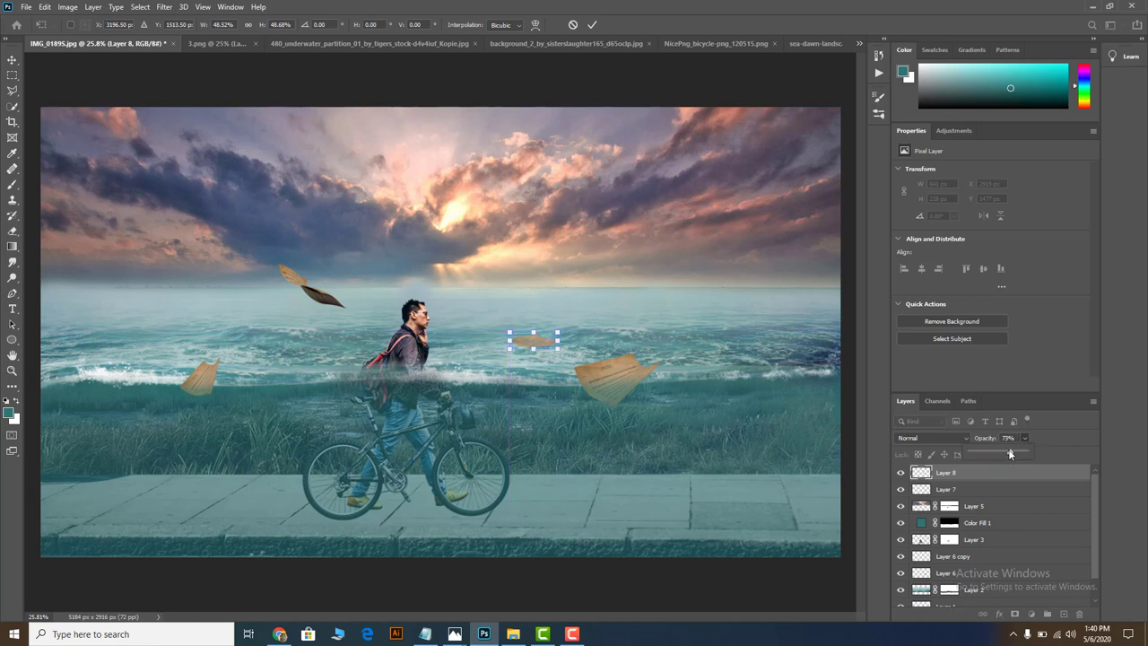
pyautogui.press('Return')
pyautogui.click(778, 446)
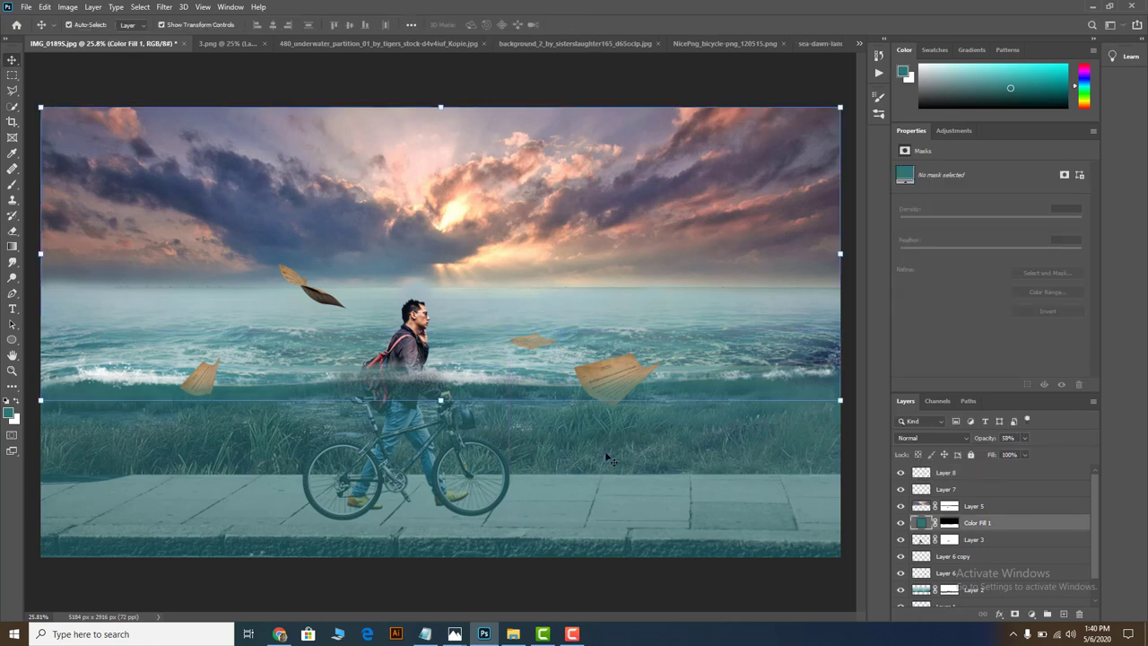
pyautogui.click(300, 288)
# Close the stormy grassland, sunset sea and two-men images to reach the barrel file.
pyautogui.scroll(-2, 395, 473)
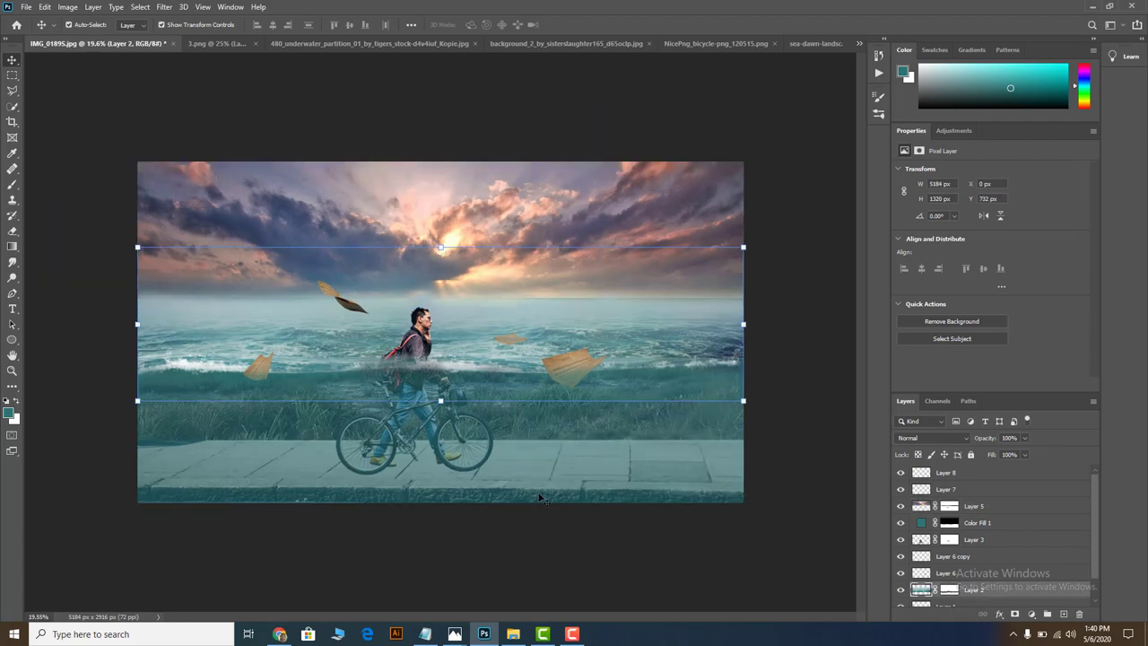
pyautogui.scroll(2, 395, 473)
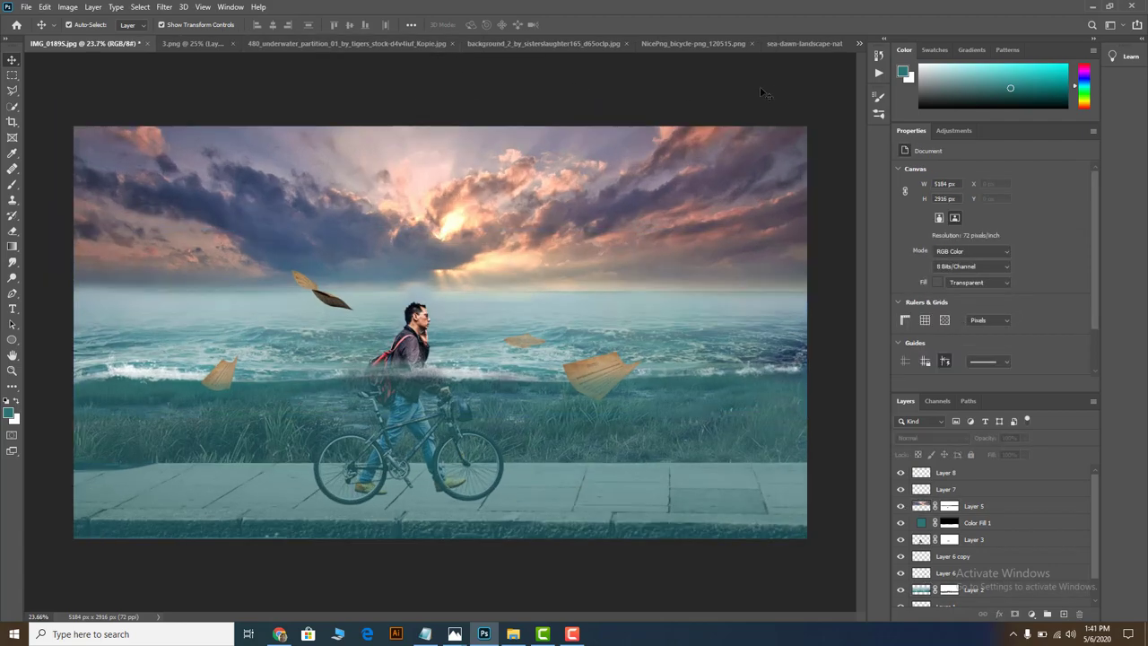
pyautogui.click(807, 45)
pyautogui.click(590, 45)
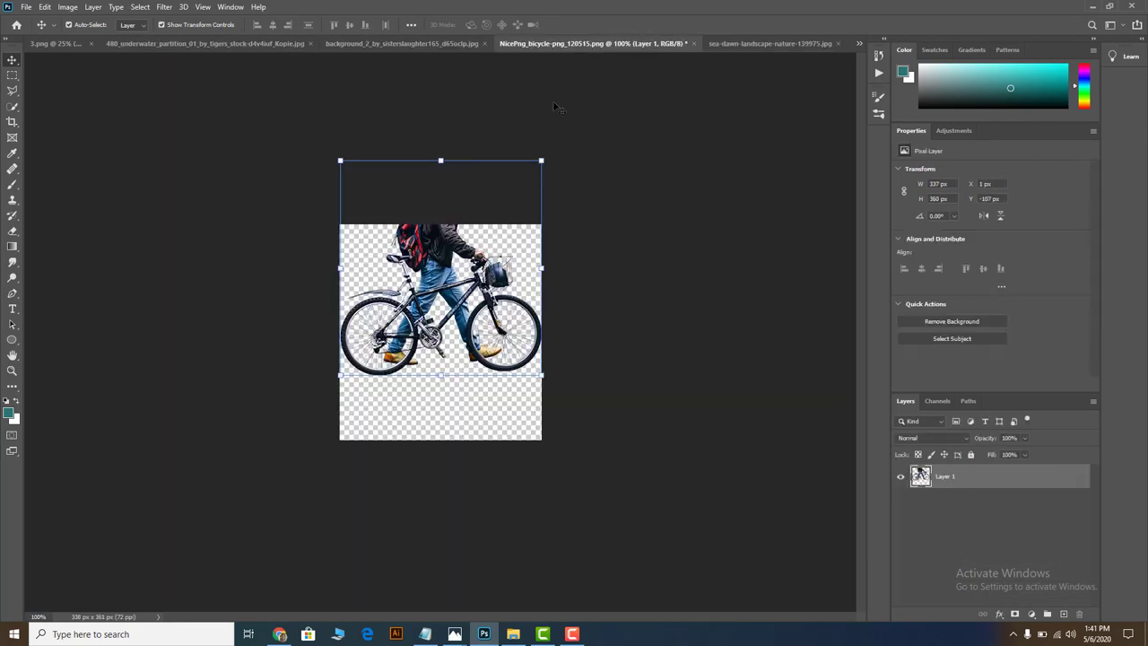
pyautogui.click(469, 42)
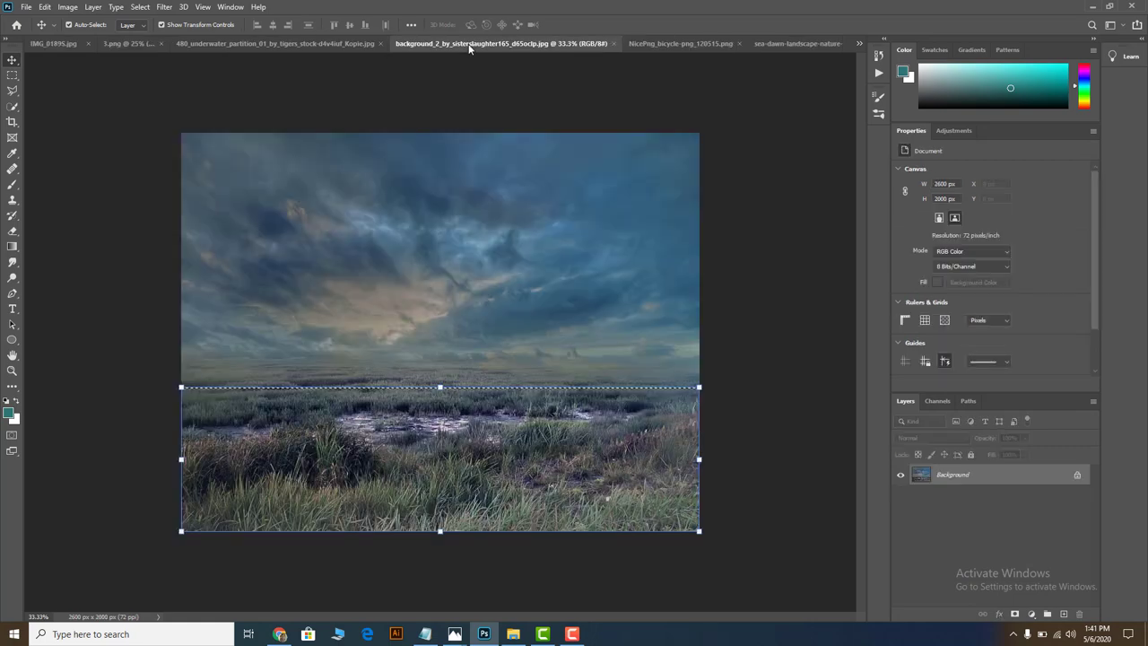
pyautogui.click(612, 42)
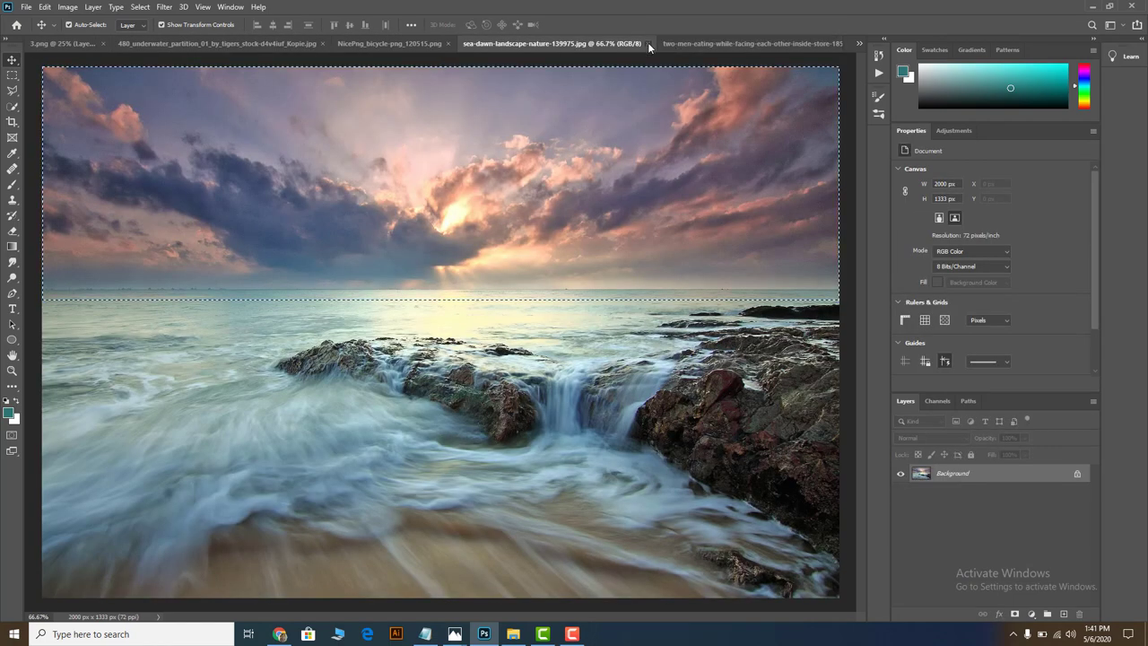
pyautogui.click(648, 43)
pyautogui.click(724, 43)
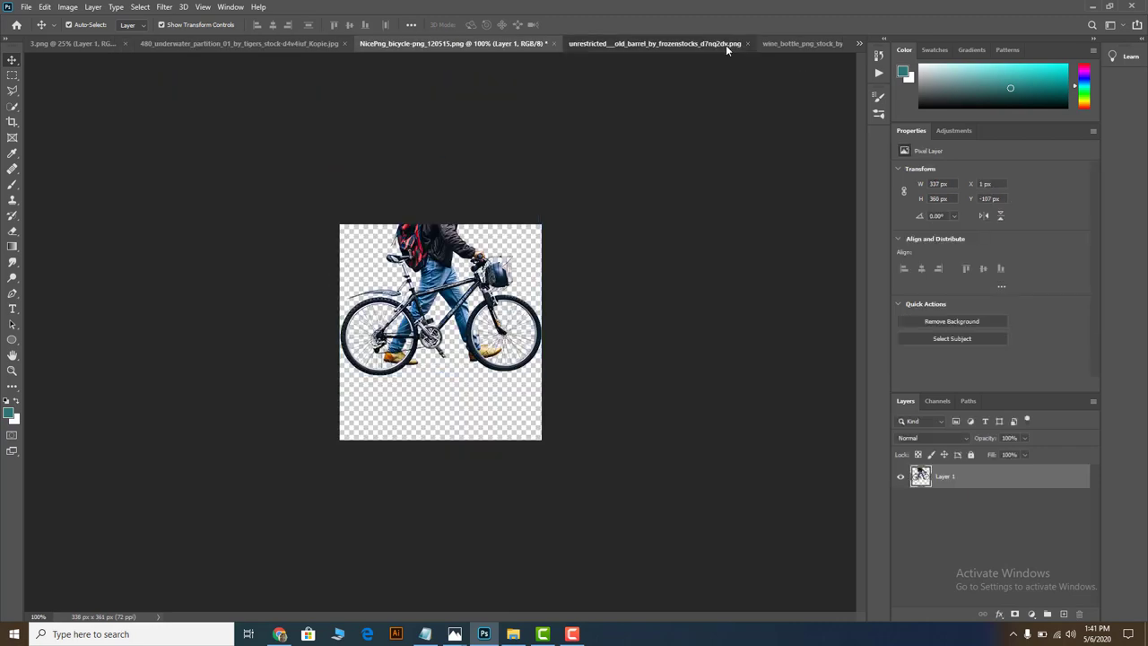
# Select the barrel with a rectangular marquee and drag it toward the IMG_0189S composite.
pyautogui.moveTo(397, 268); pyautogui.dragTo(410, 271)
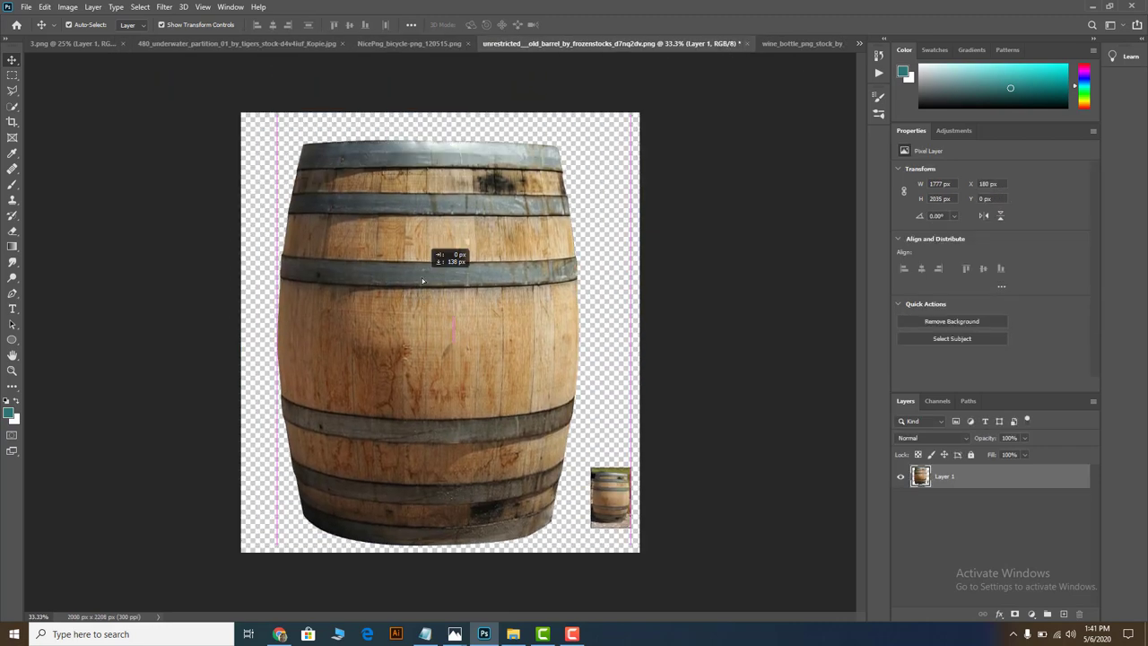
pyautogui.click(13, 75)
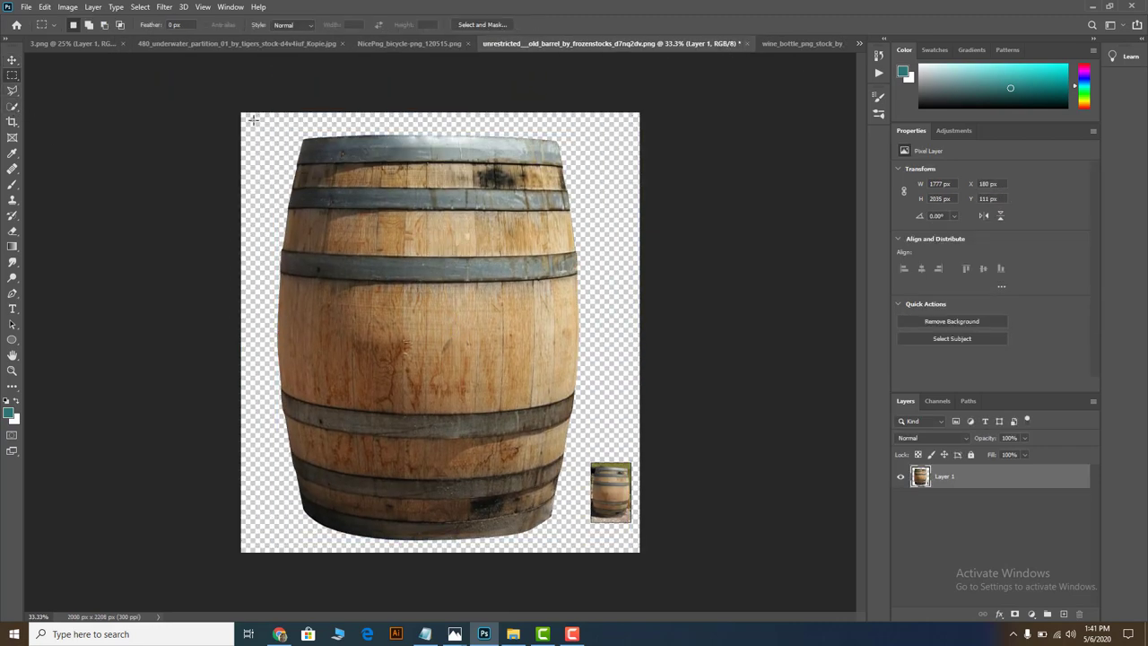
pyautogui.moveTo(253, 119); pyautogui.dragTo(583, 542)
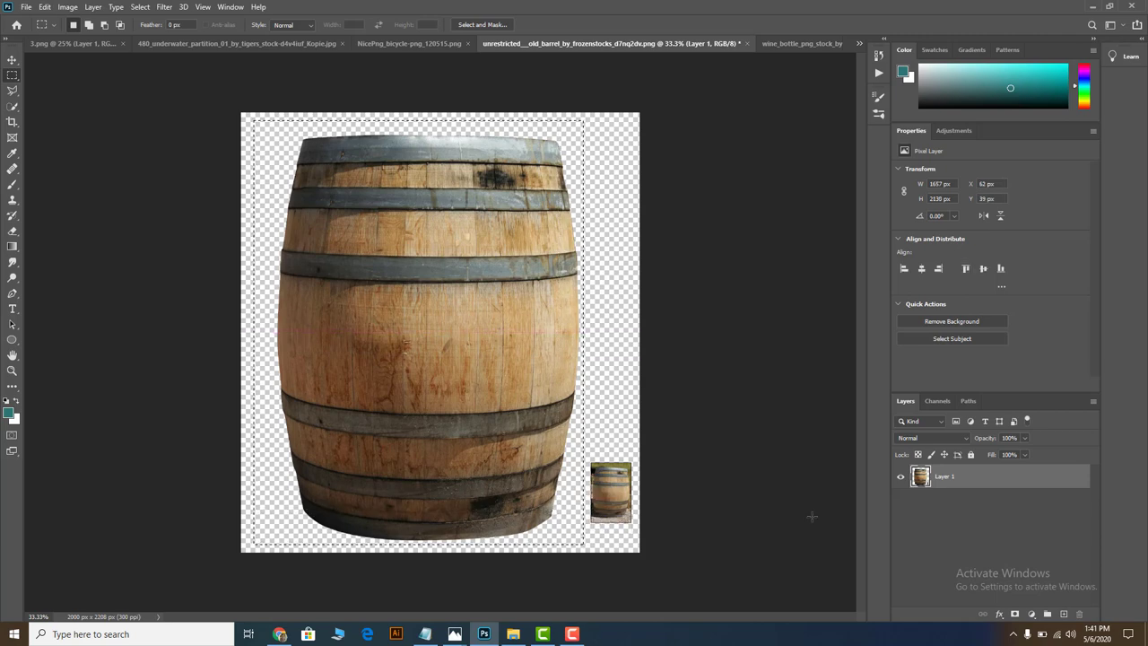
pyautogui.click(13, 60)
pyautogui.moveTo(251, 153)
pyautogui.mouseDown()
pyautogui.moveTo(74, 47)
pyautogui.moveTo(384, 213)
pyautogui.mouseUp()
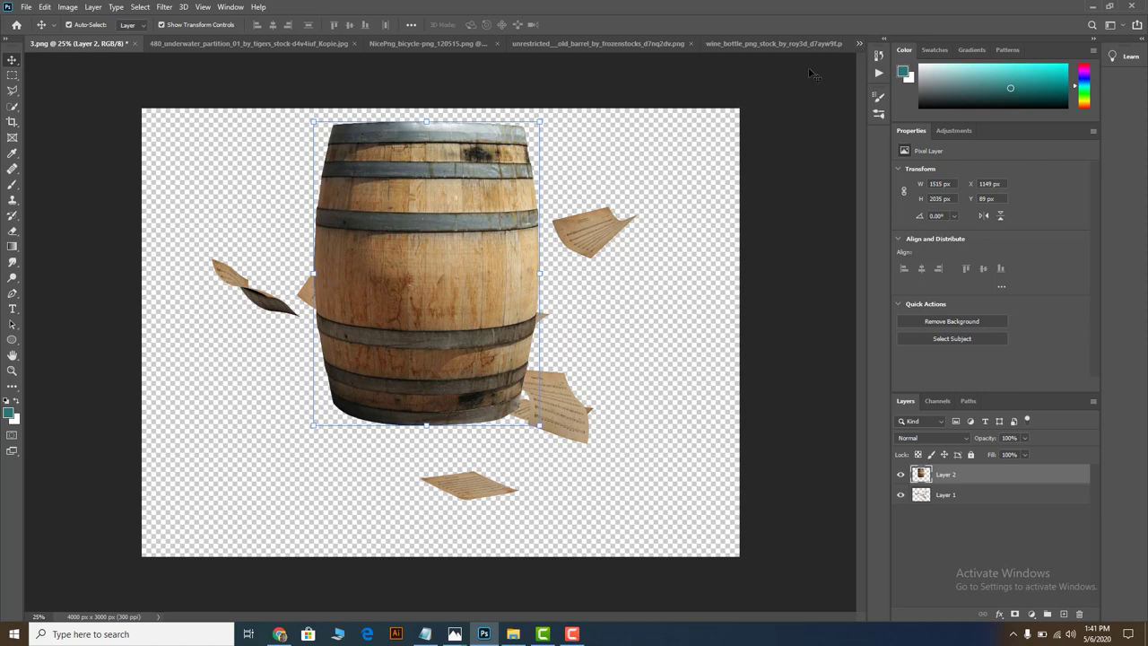
pyautogui.click(860, 43)
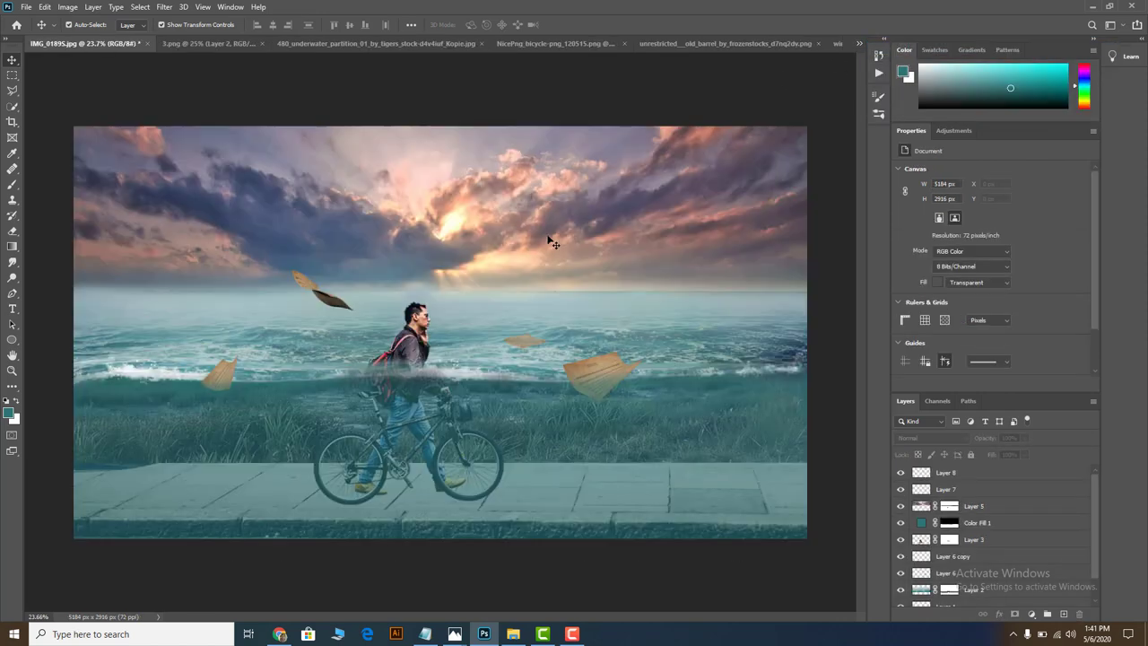
pyautogui.moveTo(536, 268); pyautogui.dragTo(784, 42)
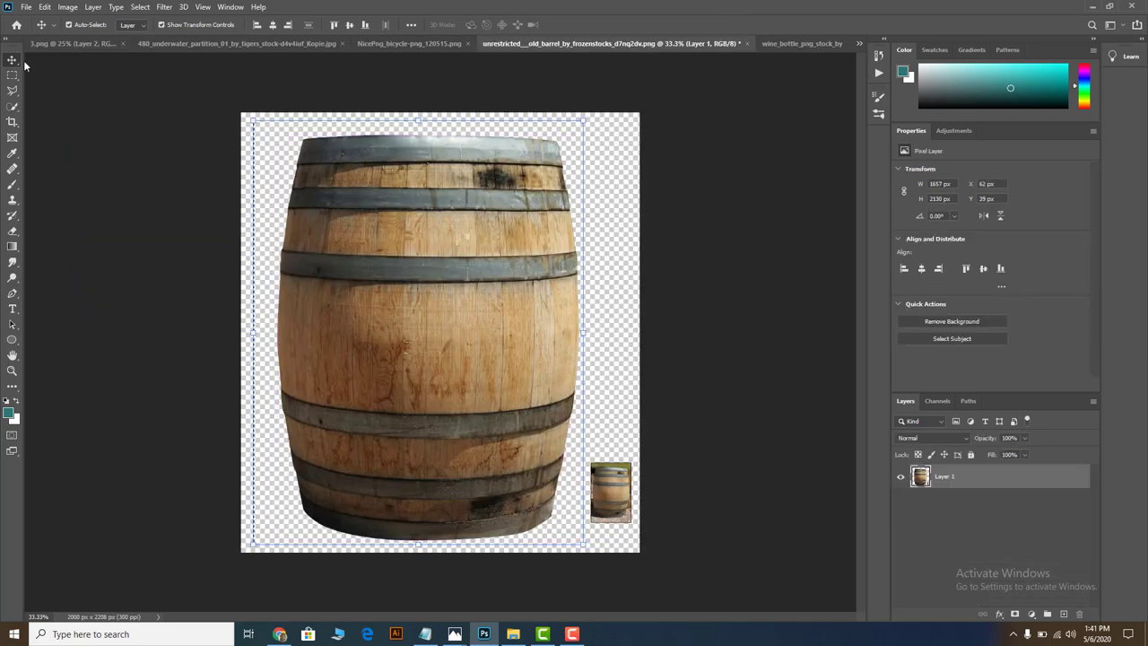
# Drop the barrel into the composite, scale it to about 21%, tilt it about -46°, and float it left of the cyclist.
pyautogui.click(76, 43)
pyautogui.click(859, 43)
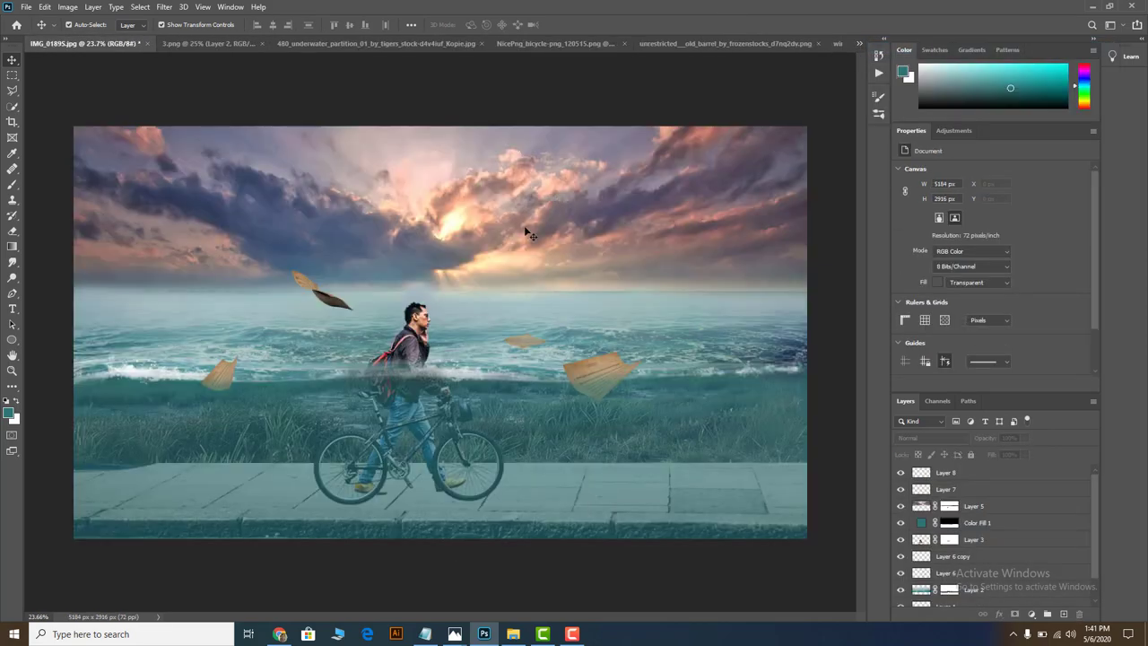
pyautogui.moveTo(527, 231); pyautogui.dragTo(528, 232)
pyautogui.moveTo(551, 186); pyautogui.dragTo(477, 282)
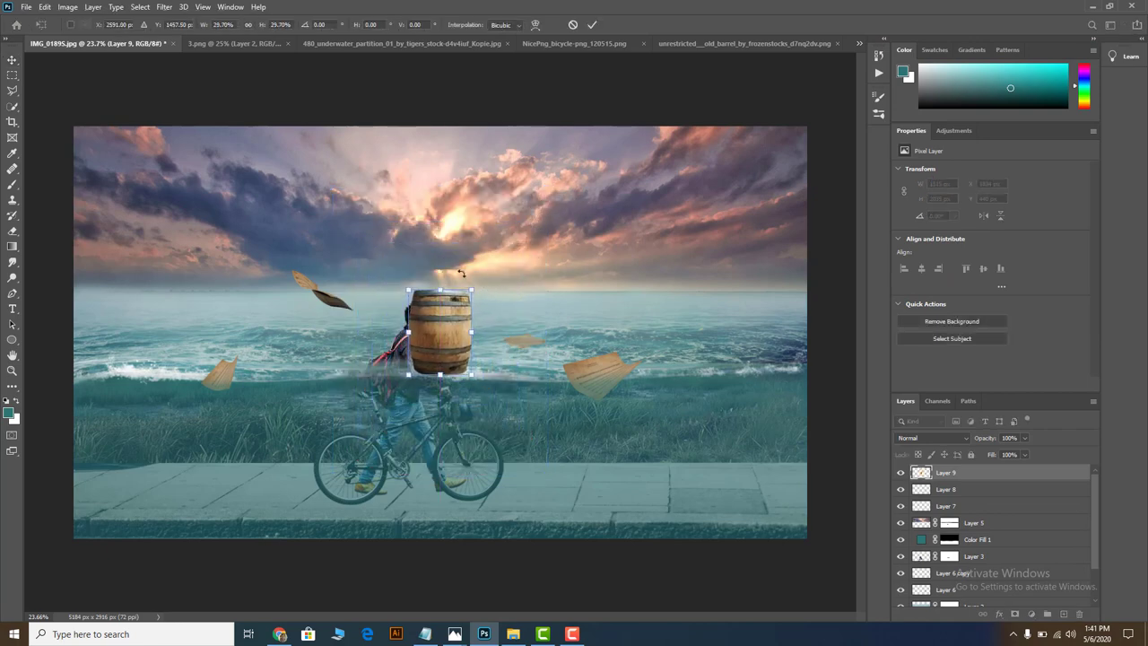
pyautogui.moveTo(461, 272); pyautogui.dragTo(429, 272)
pyautogui.moveTo(450, 321); pyautogui.dragTo(260, 321)
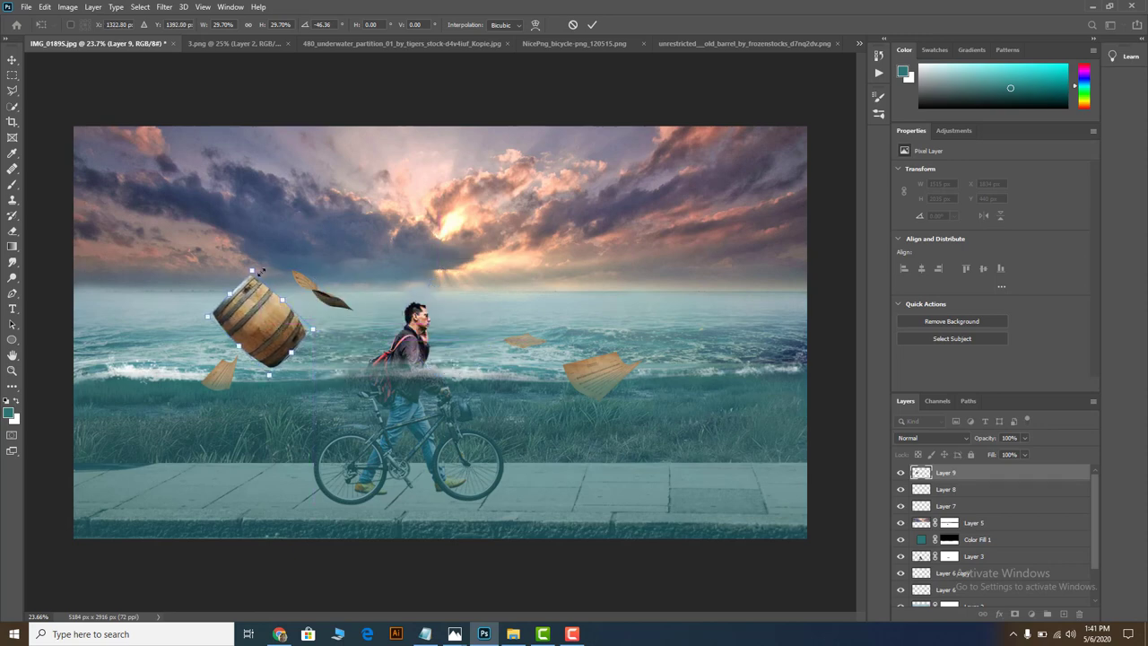
pyautogui.moveTo(253, 271)
pyautogui.mouseDown()
pyautogui.moveTo(274, 312)
pyautogui.moveTo(270, 299)
pyautogui.mouseUp()
pyautogui.scroll(2, 278, 286)
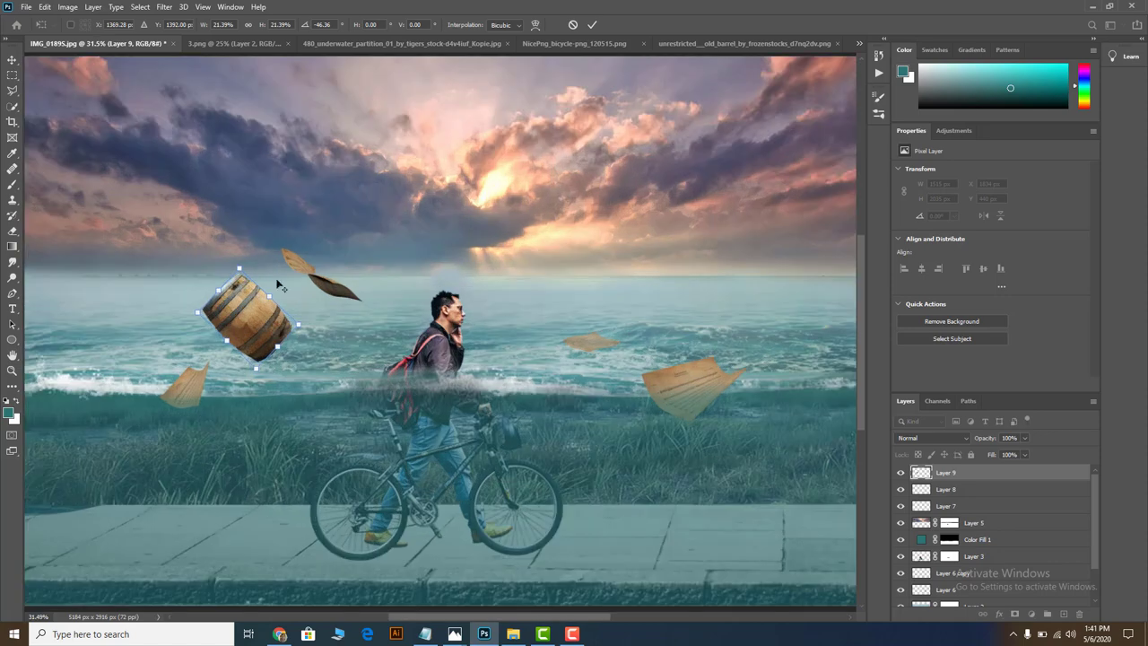
pyautogui.click(590, 25)
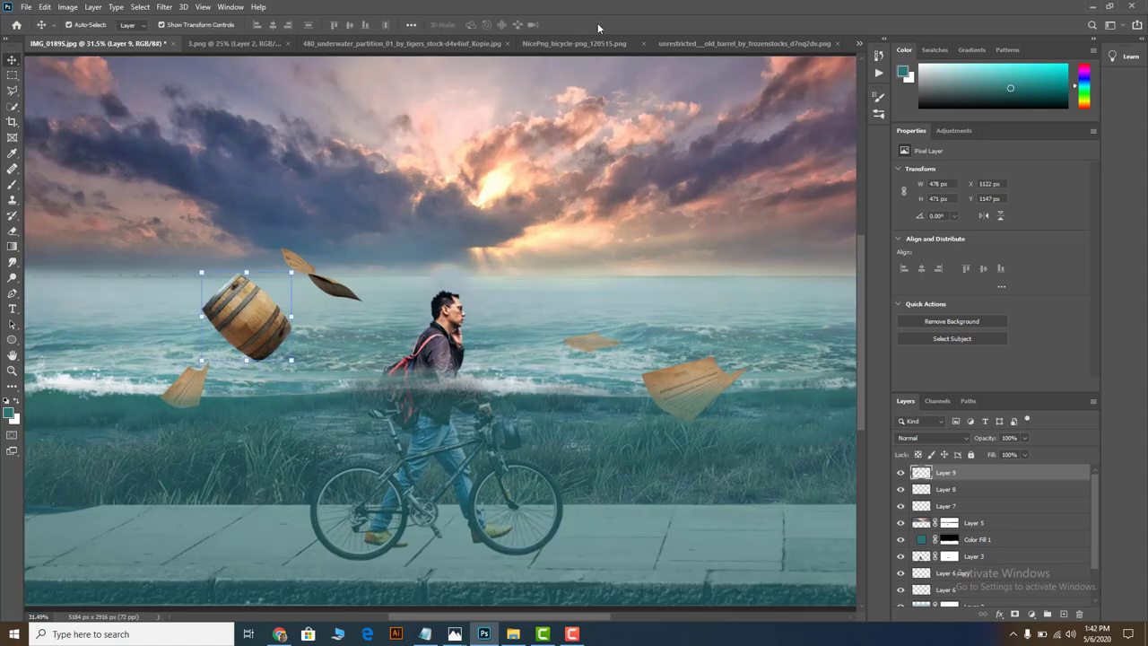
# Mask Layer 9 and brush black over the barrel's bottom so it sinks into the waves.
pyautogui.click(1014, 614)
pyautogui.click(11, 184)
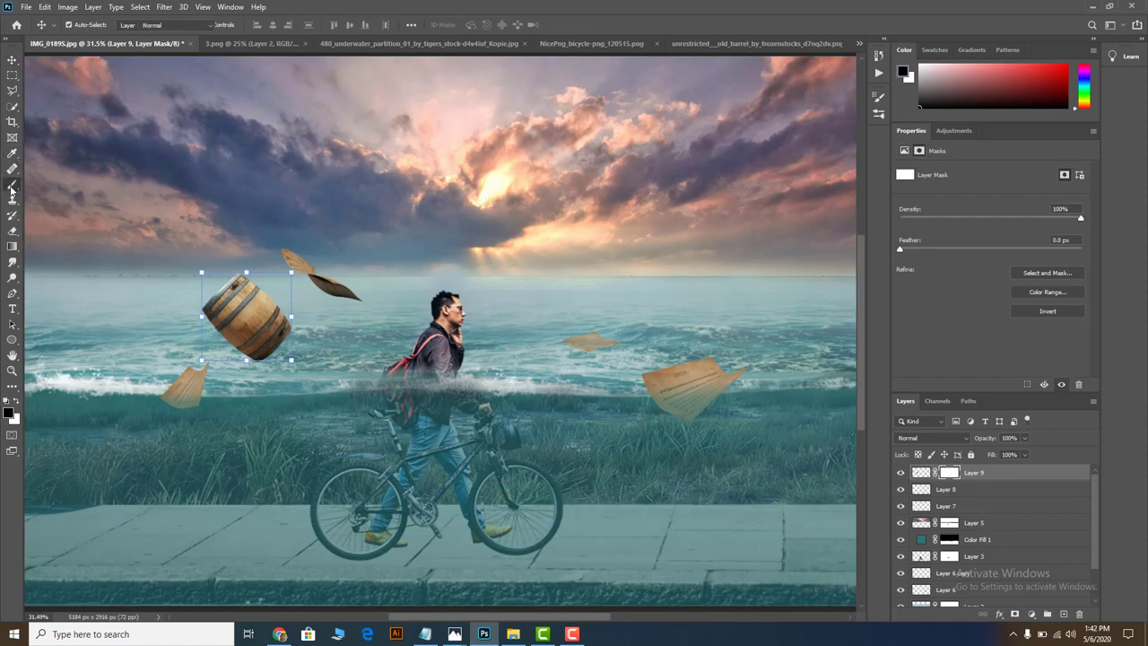
pyautogui.click(56, 187)
pyautogui.moveTo(301, 348); pyautogui.dragTo(198, 346)
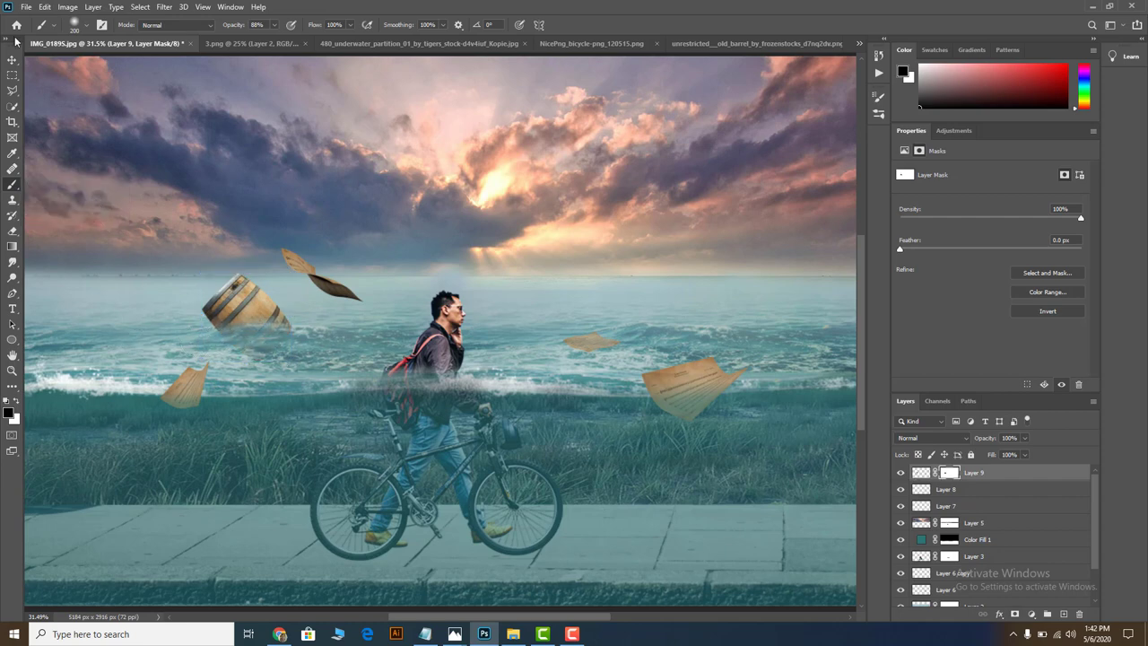
pyautogui.click(11, 60)
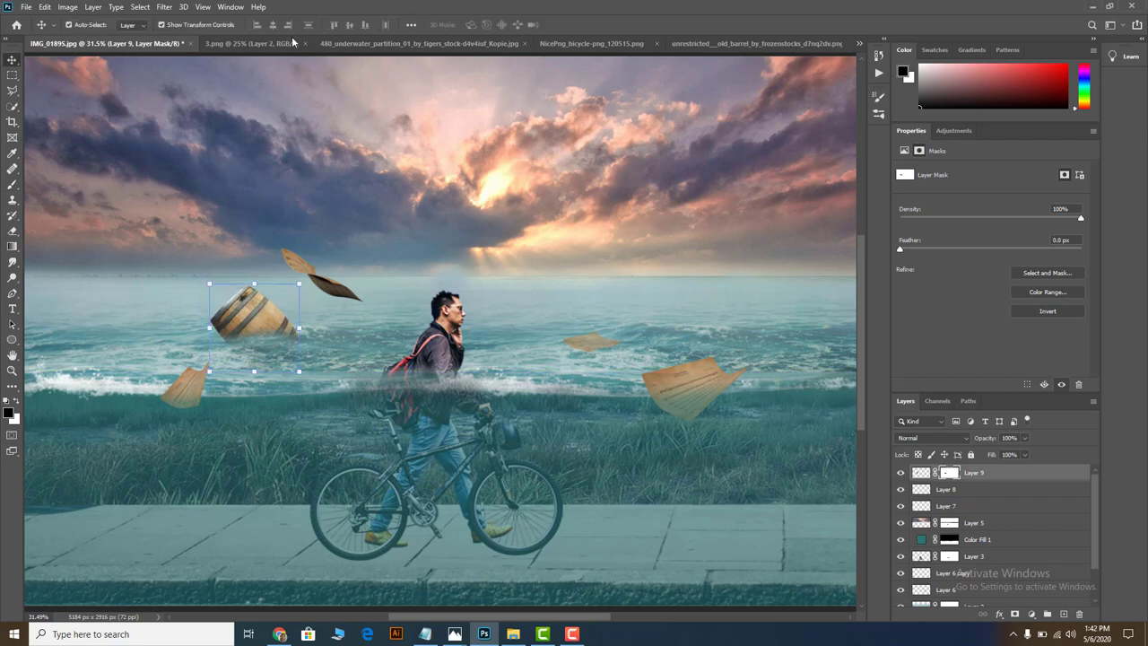
pyautogui.click(12, 184)
pyautogui.click(56, 186)
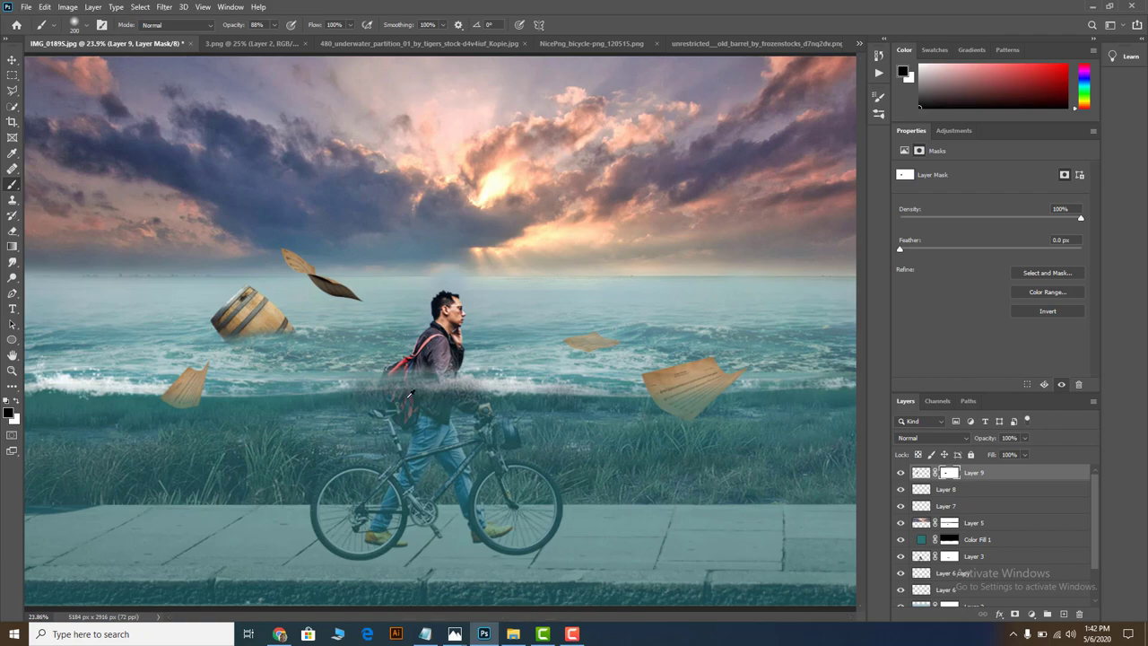
pyautogui.scroll(-1, 382, 282)
pyautogui.scroll(1, 401, 241)
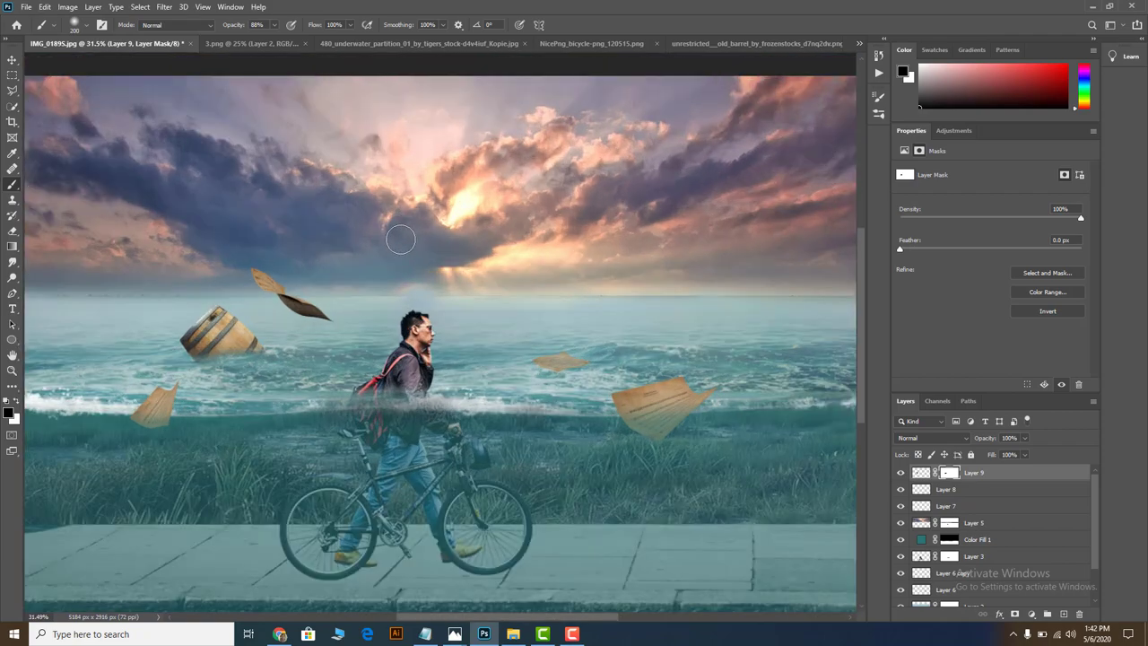
pyautogui.scroll(-1, 342, 253)
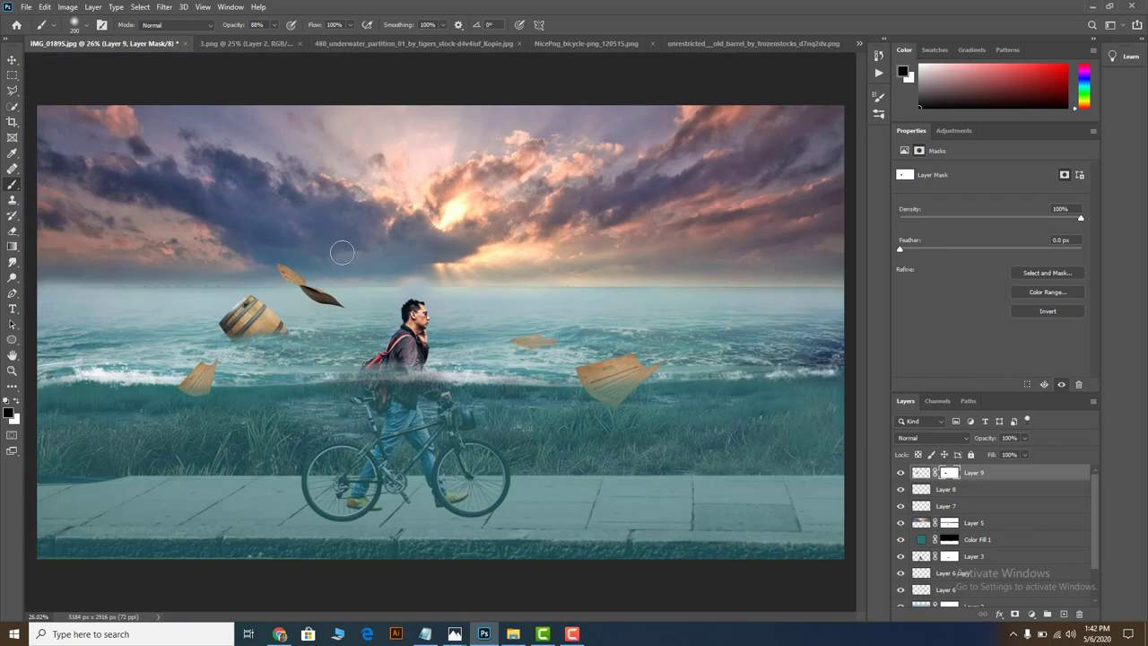
pyautogui.click(12, 59)
# Duplicate the barrel as a smaller copy on the right of the sea and target its layer mask.
pyautogui.moveTo(269, 309)
pyautogui.mouseDown()
pyautogui.moveTo(762, 341)
pyautogui.moveTo(812, 373)
pyautogui.moveTo(729, 348)
pyautogui.mouseUp()
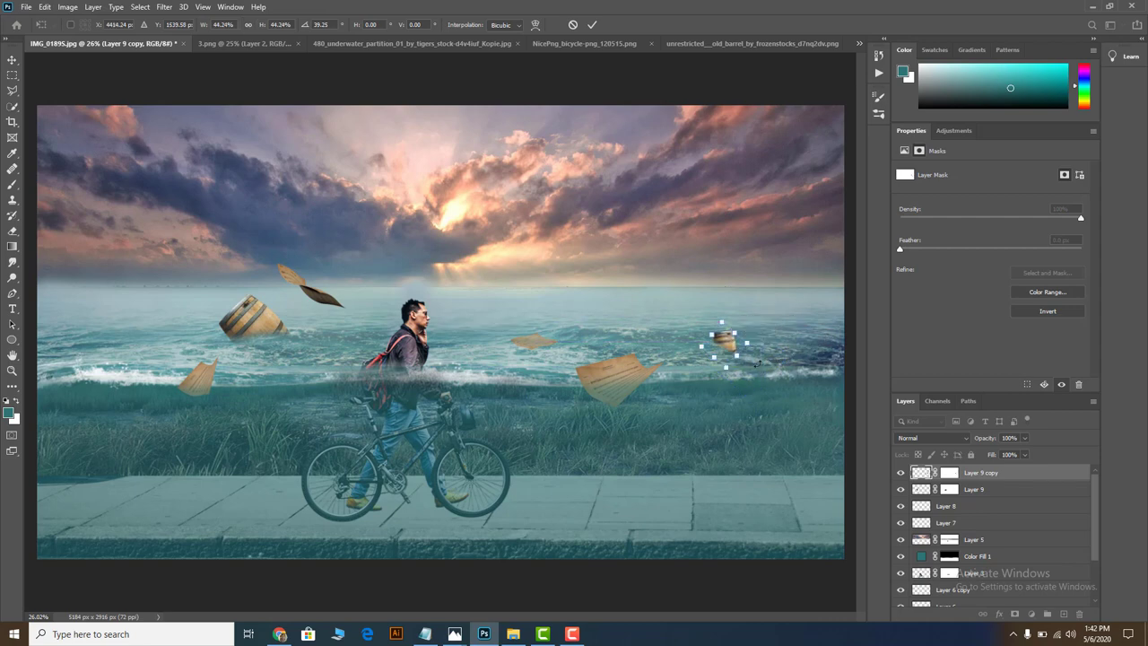
pyautogui.click(592, 25)
pyautogui.hotkey('ctrl', 'd')
pyautogui.press('b')
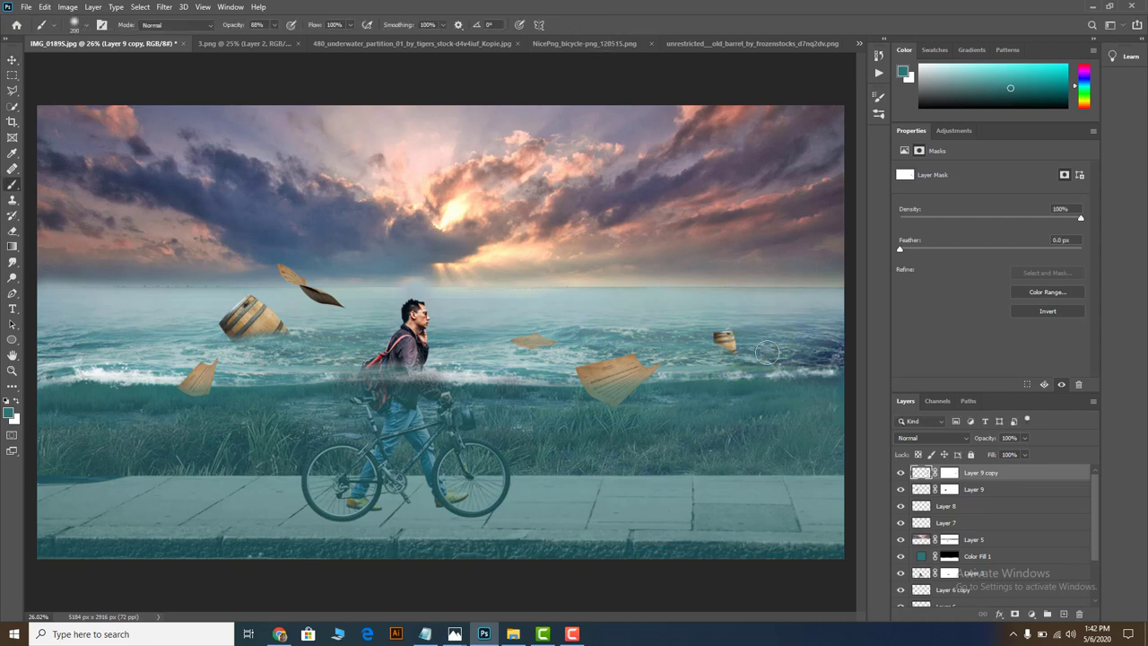
pyautogui.hotkey('ctrl', '2')
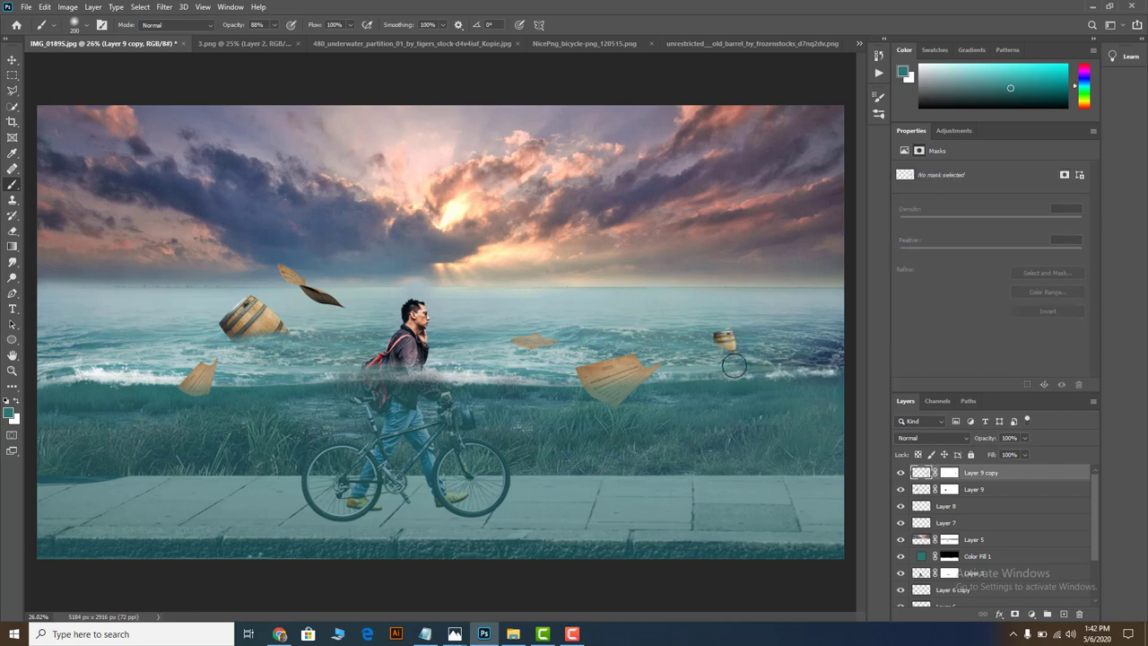
pyautogui.click(949, 473)
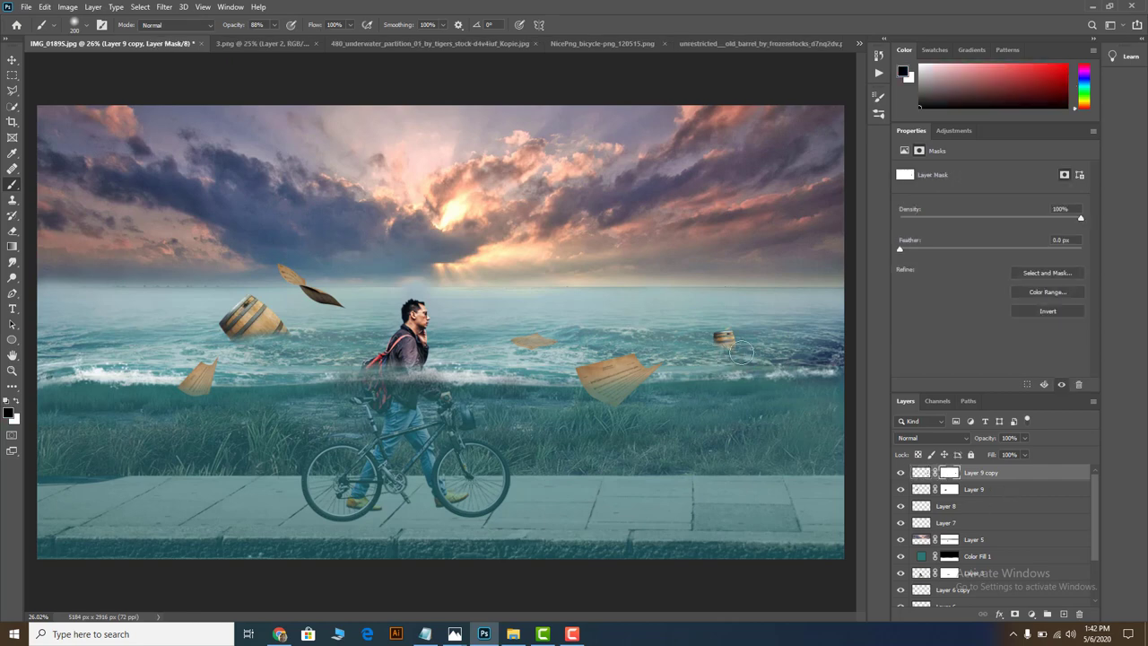
pyautogui.scroll(-2, 710, 415)
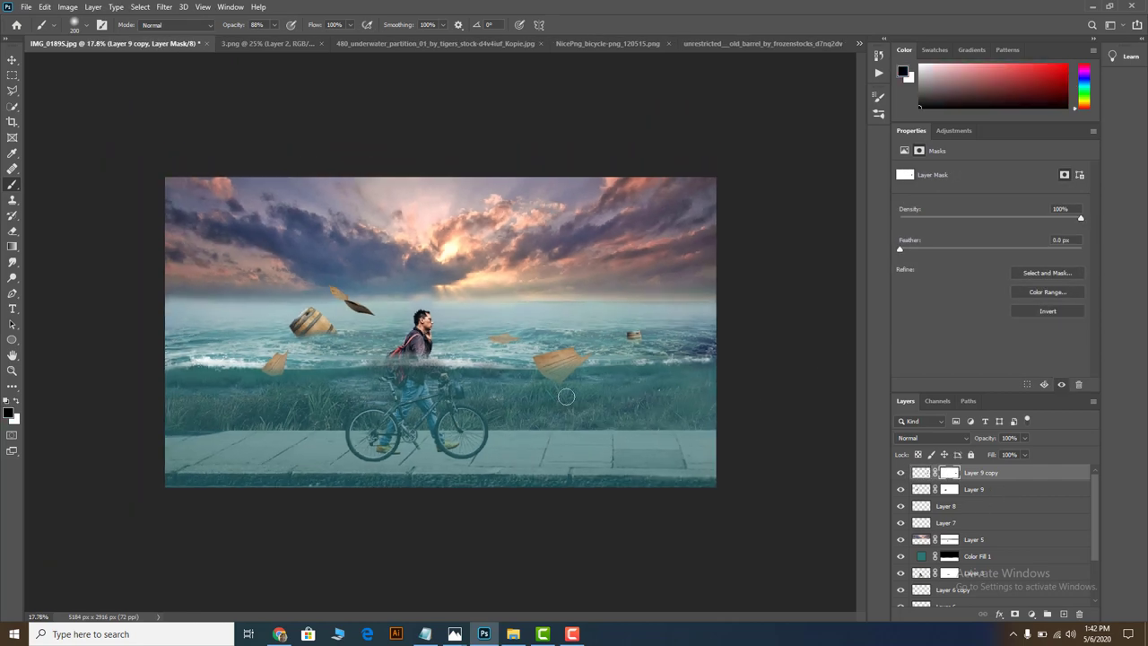
pyautogui.click(595, 43)
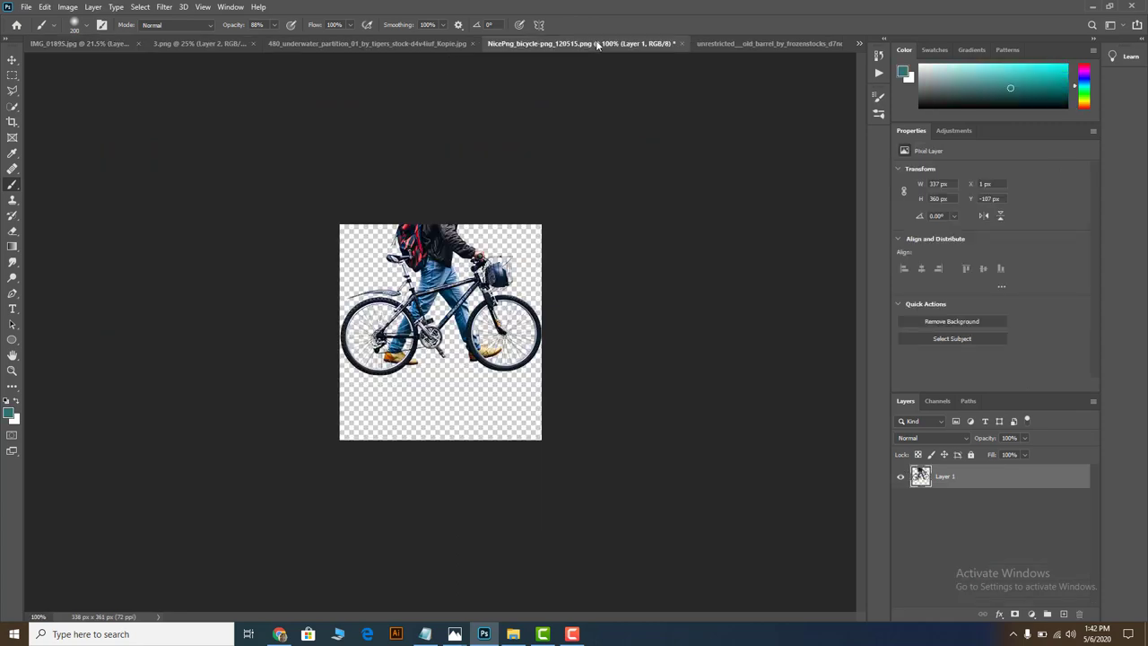
# Open the wine bottle image file.
pyautogui.click(436, 44)
pyautogui.click(710, 44)
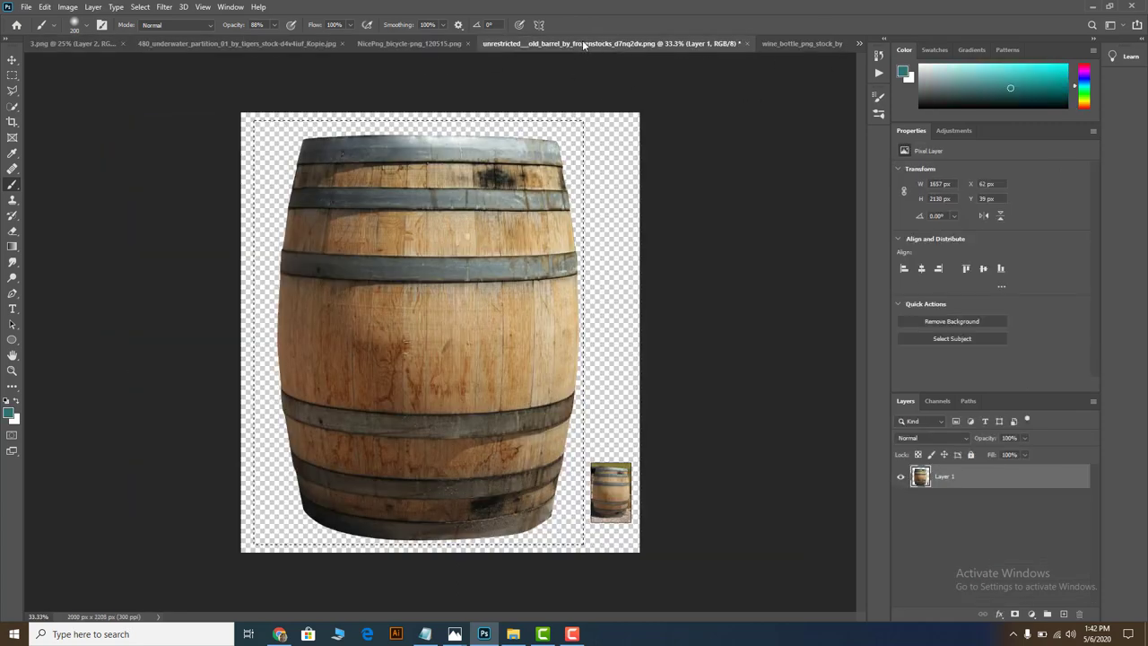
pyautogui.click(92, 43)
pyautogui.click(337, 44)
pyautogui.click(26, 7)
pyautogui.click(37, 34)
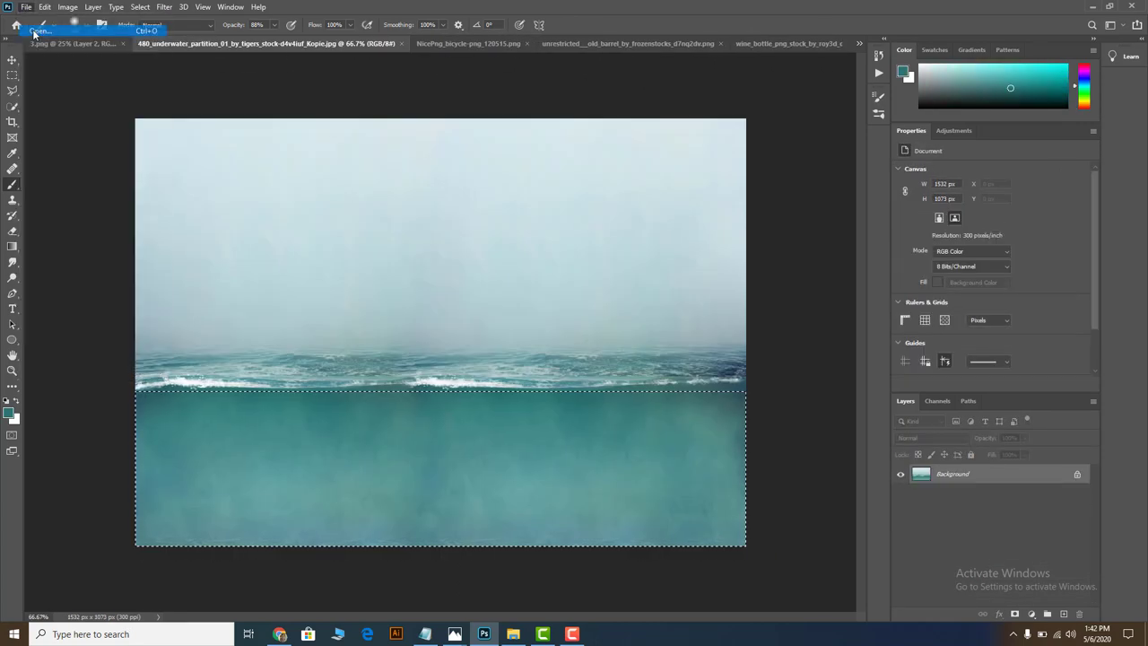
pyautogui.click(922, 103)
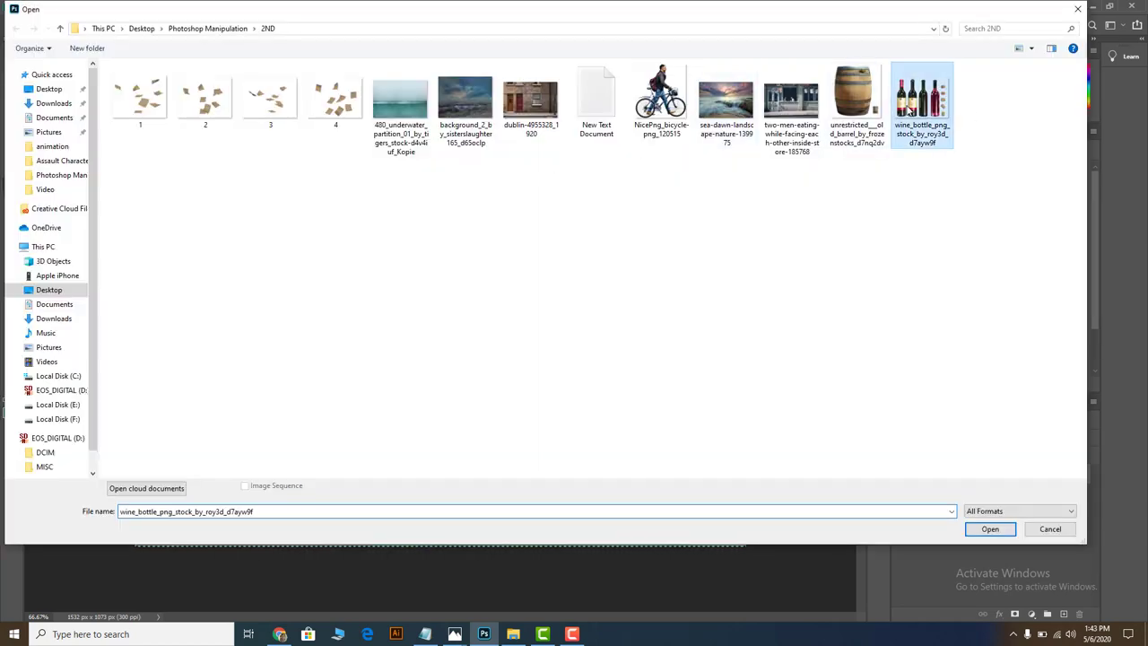
pyautogui.click(990, 529)
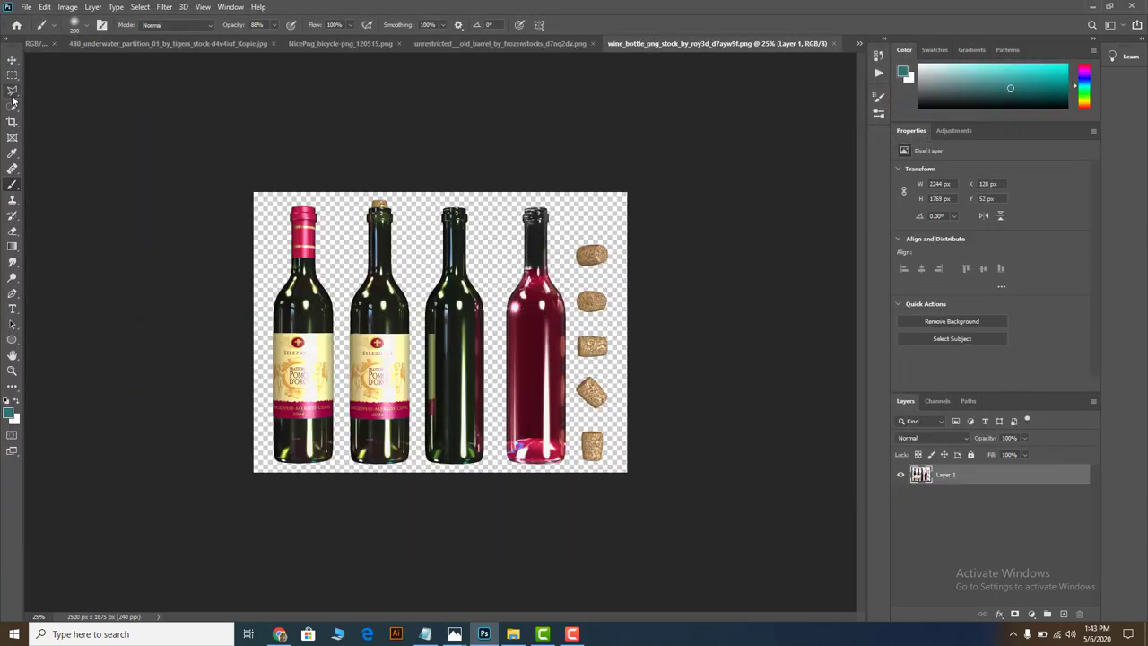
# Lasso the first wine bottle and drag it into the 3.png barrel image.
pyautogui.click(12, 90)
pyautogui.moveTo(259, 366); pyautogui.dragTo(266, 437)
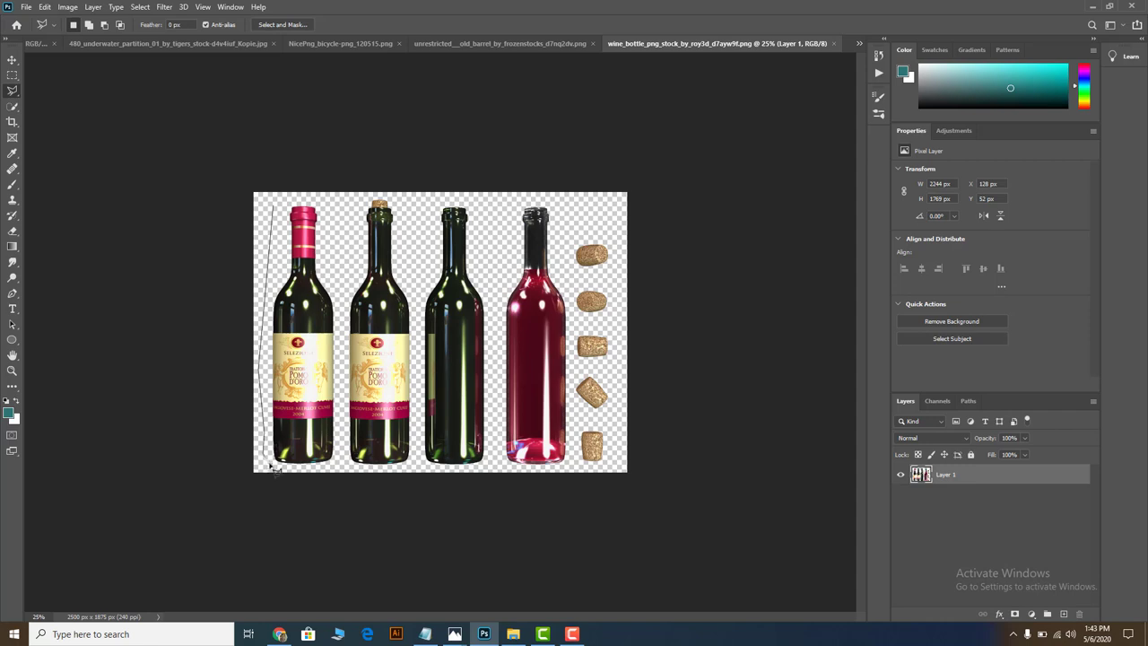
pyautogui.moveTo(346, 446); pyautogui.dragTo(347, 287)
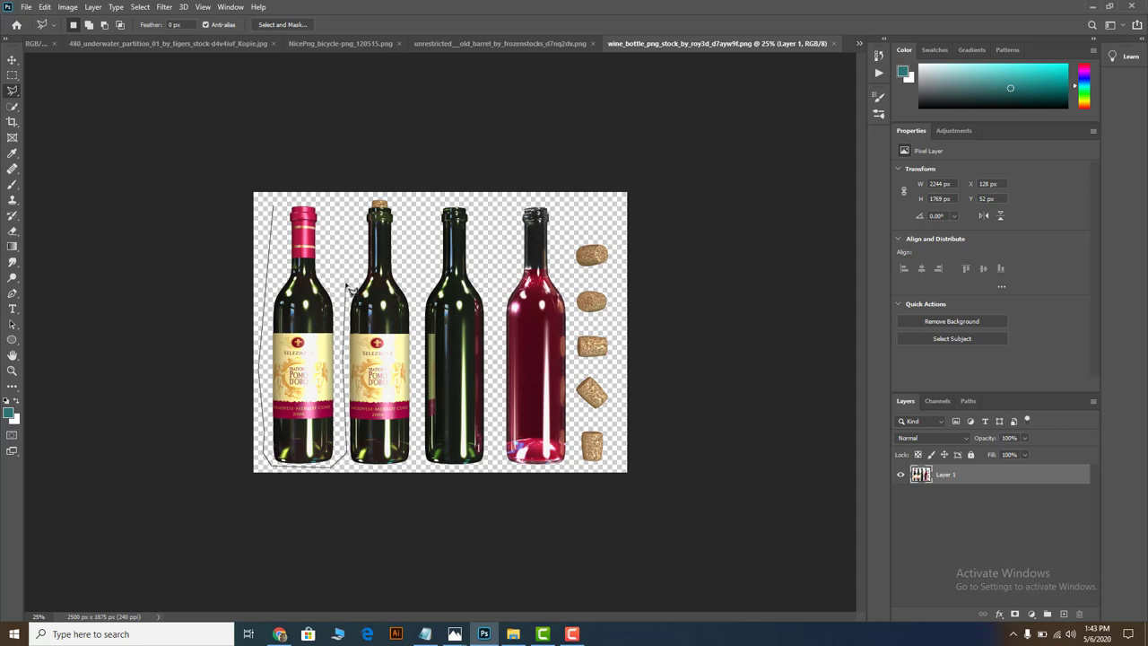
pyautogui.moveTo(278, 210); pyautogui.dragTo(275, 202)
pyautogui.click(12, 59)
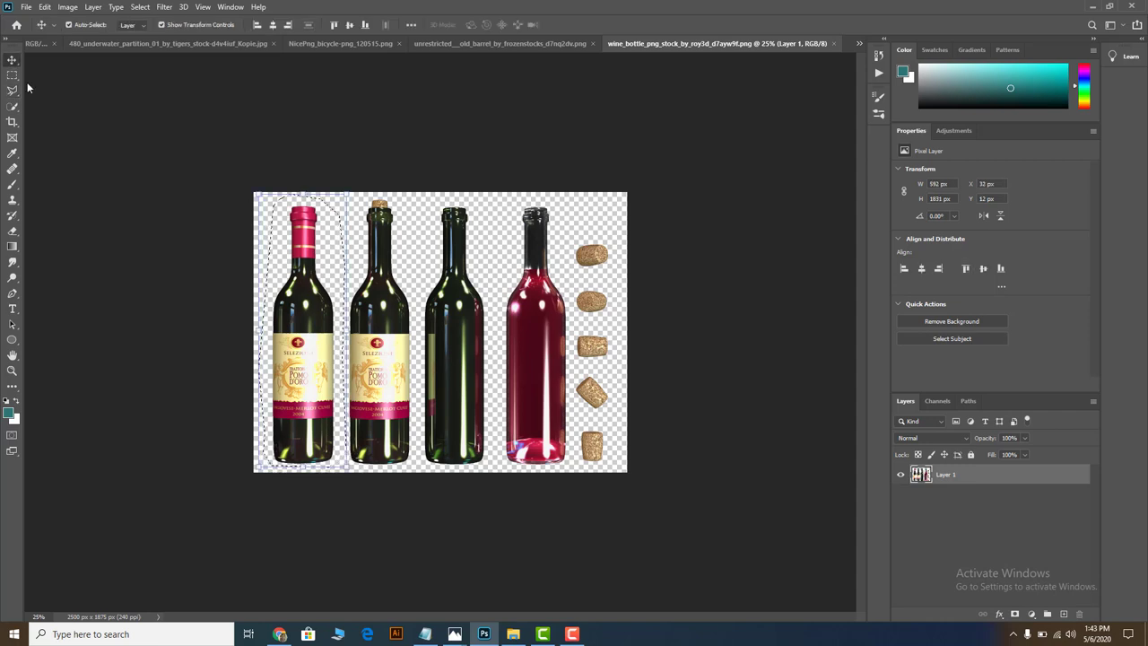
pyautogui.moveTo(336, 359)
pyautogui.mouseDown()
pyautogui.moveTo(27, 47)
pyautogui.moveTo(41, 43)
pyautogui.mouseUp()
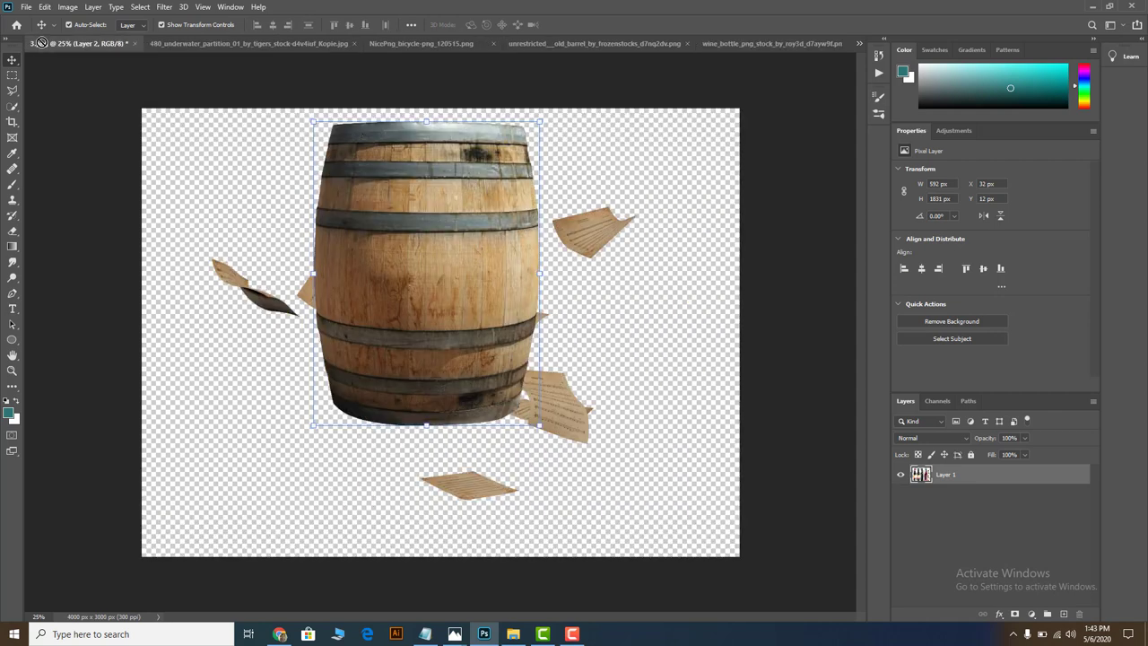
pyautogui.moveTo(702, 61); pyautogui.dragTo(61, 50)
pyautogui.moveTo(274, 296); pyautogui.dragTo(273, 296)
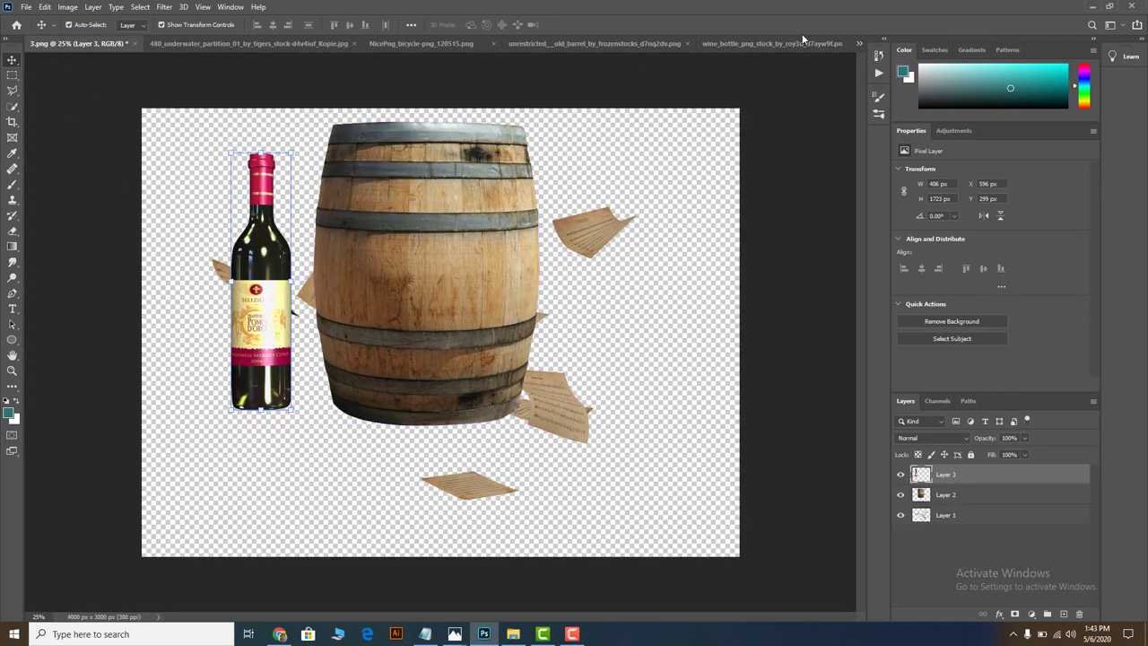
pyautogui.click(808, 42)
pyautogui.click(859, 43)
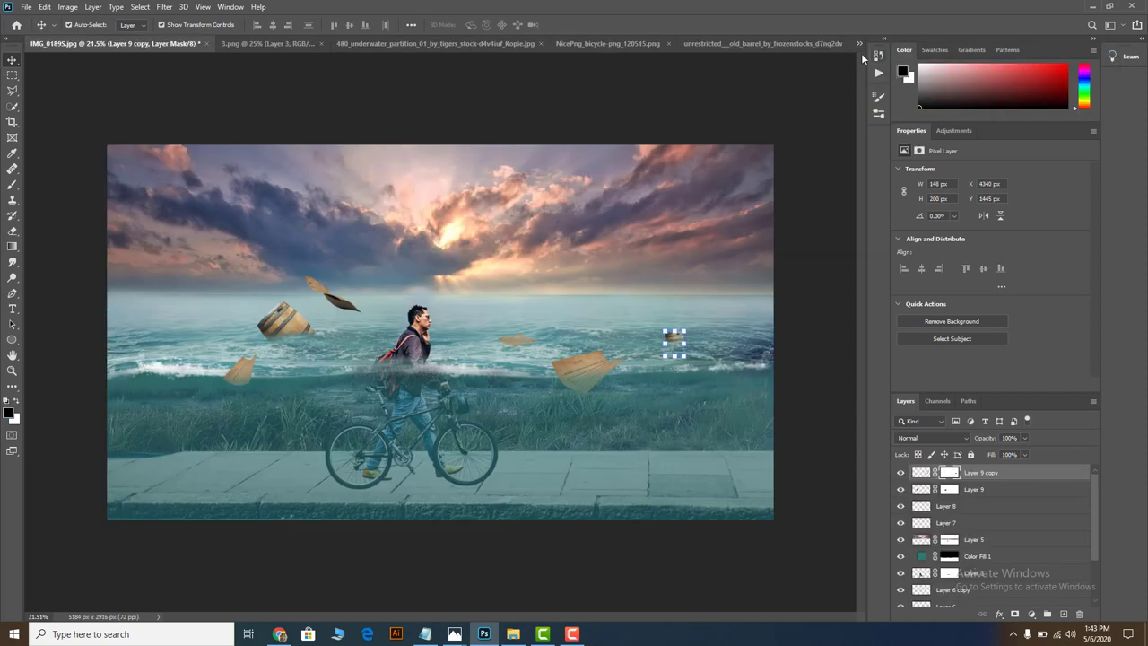
# Paste the wine bottle from 3.png into the seaside composite.
pyautogui.moveTo(864, 58); pyautogui.dragTo(617, 135)
pyautogui.click(735, 45)
pyautogui.click(529, 41)
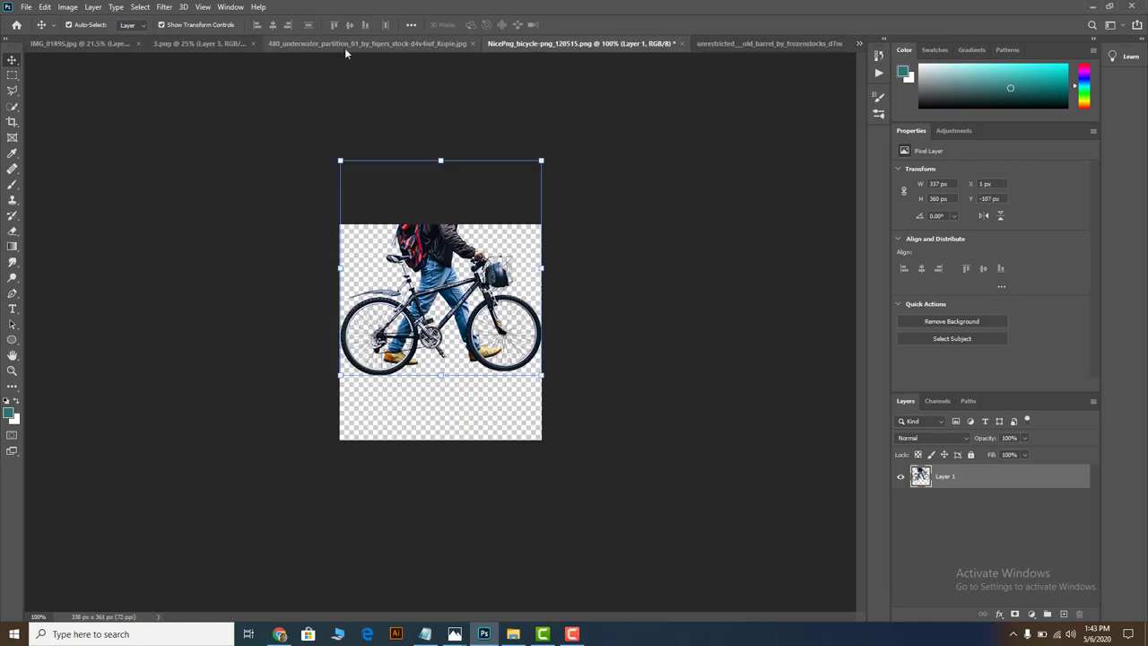
pyautogui.click(344, 45)
pyautogui.click(175, 47)
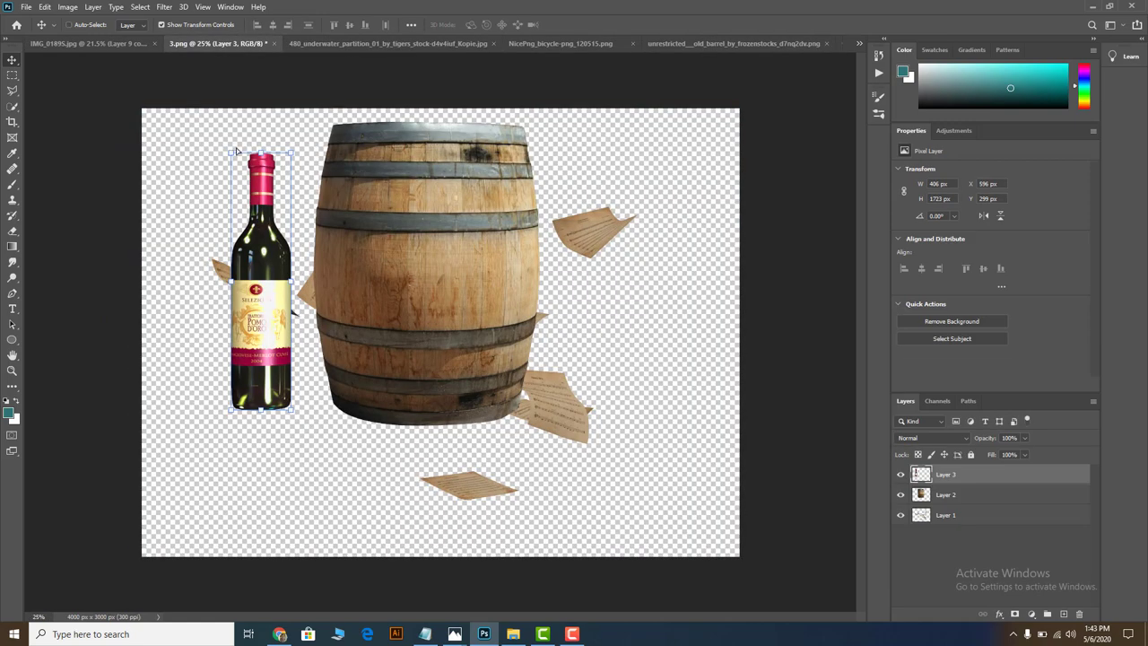
pyautogui.click(86, 43)
pyautogui.hotkey('ctrl', 'v')
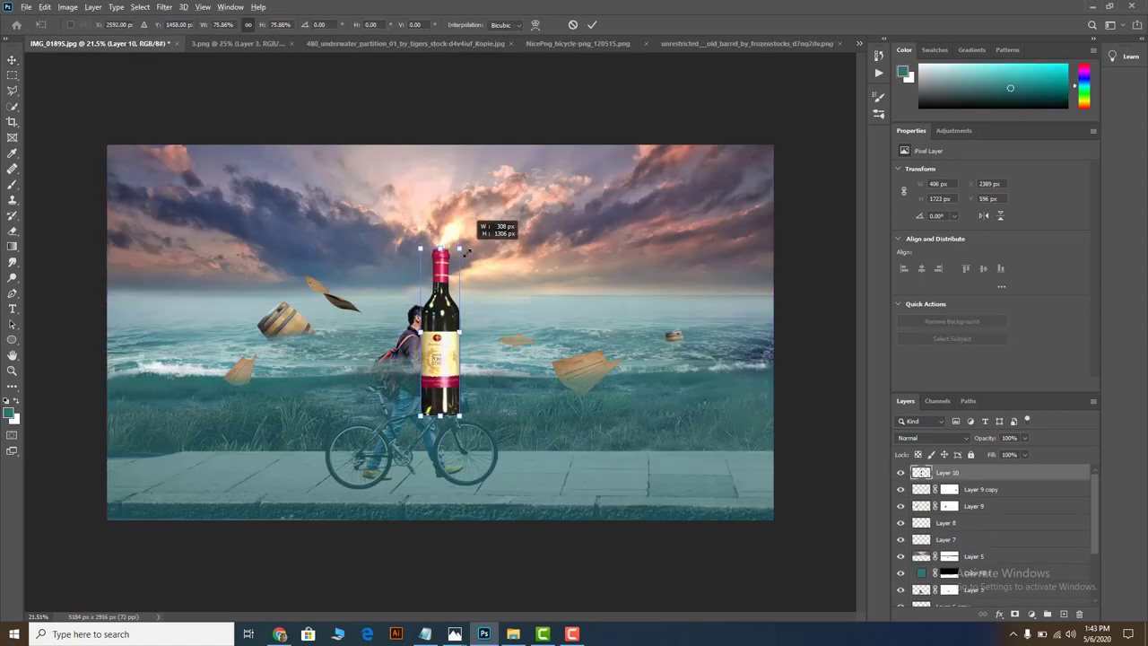
# Shrink and tilt the bottle in the right-hand water, with Layer 10 below Color Fill 1.
pyautogui.moveTo(470, 230)
pyautogui.mouseDown()
pyautogui.moveTo(457, 258)
pyautogui.moveTo(501, 289)
pyautogui.mouseUp()
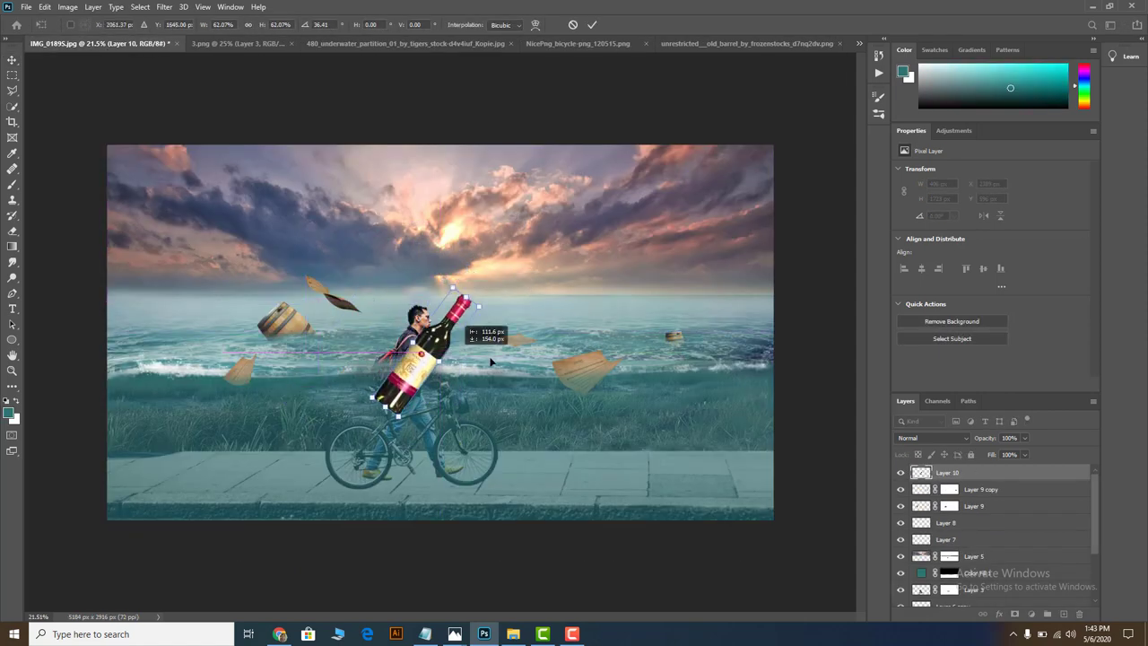
pyautogui.moveTo(438, 334); pyautogui.dragTo(679, 388)
pyautogui.moveTo(732, 308); pyautogui.dragTo(618, 328)
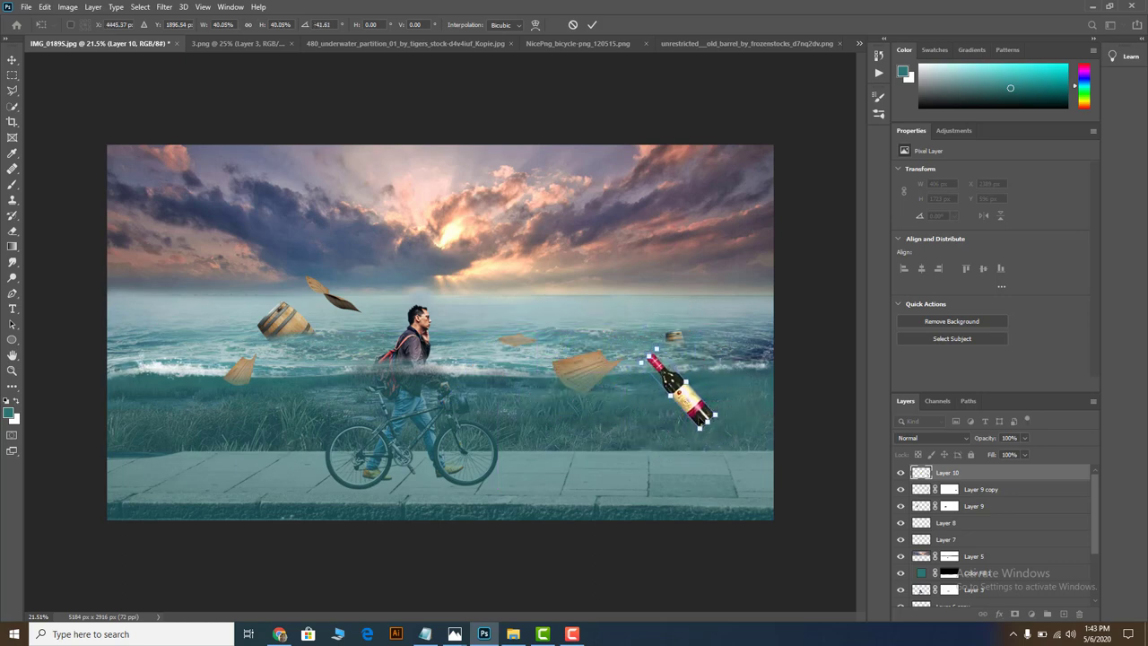
pyautogui.moveTo(724, 440); pyautogui.dragTo(709, 396)
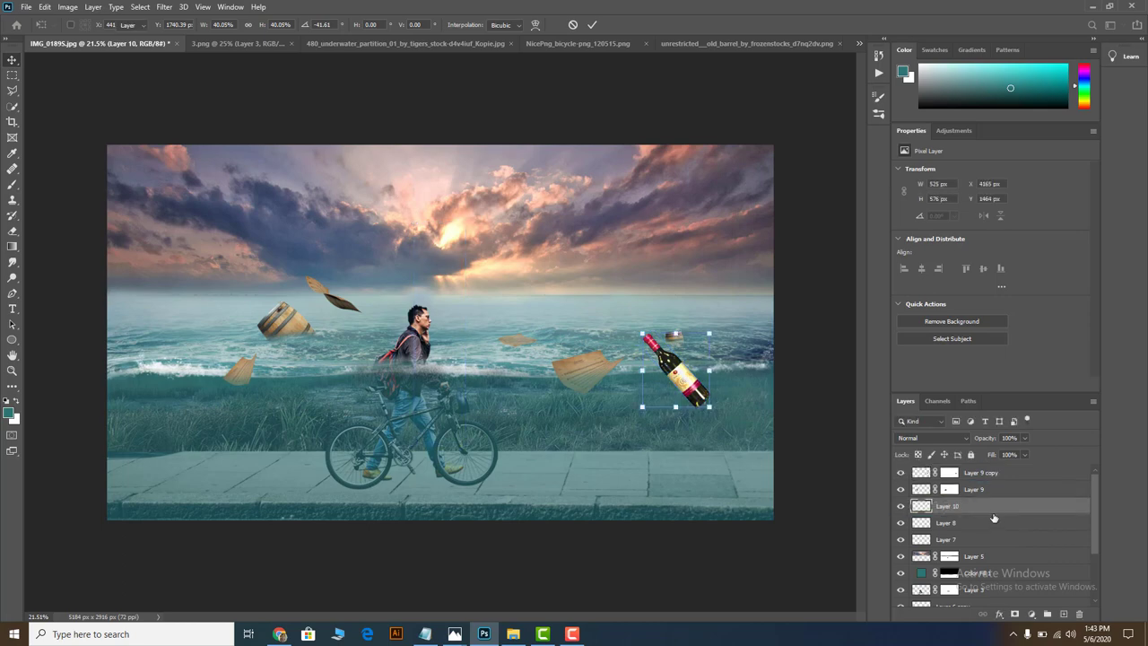
pyautogui.moveTo(987, 472); pyautogui.dragTo(995, 536)
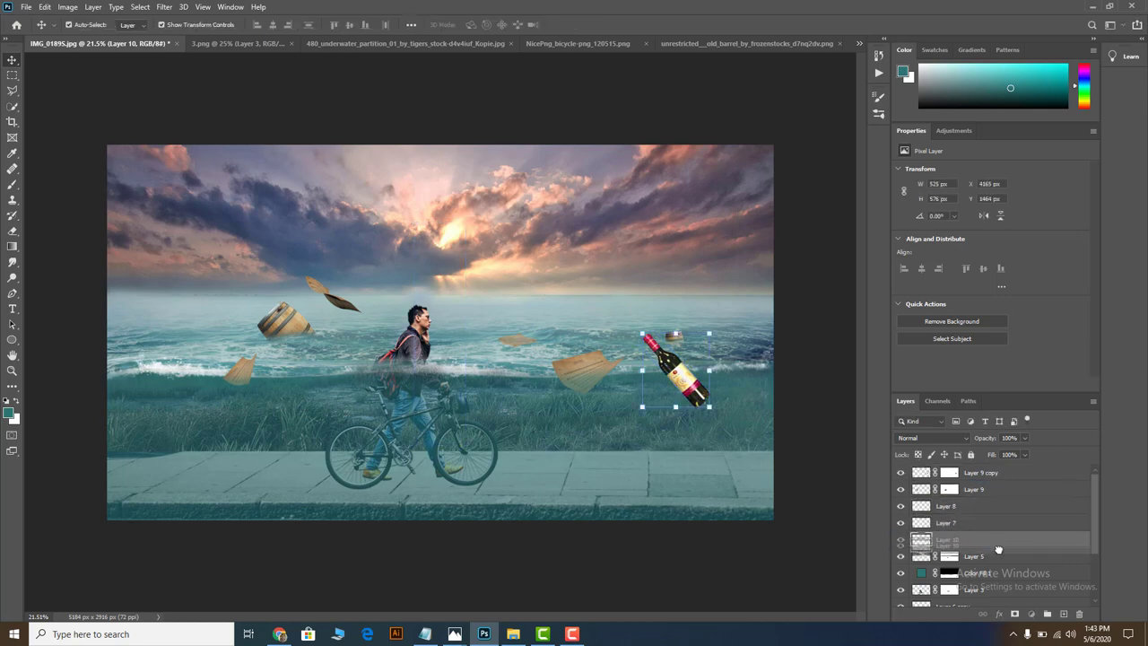
pyautogui.moveTo(993, 550); pyautogui.dragTo(1009, 566)
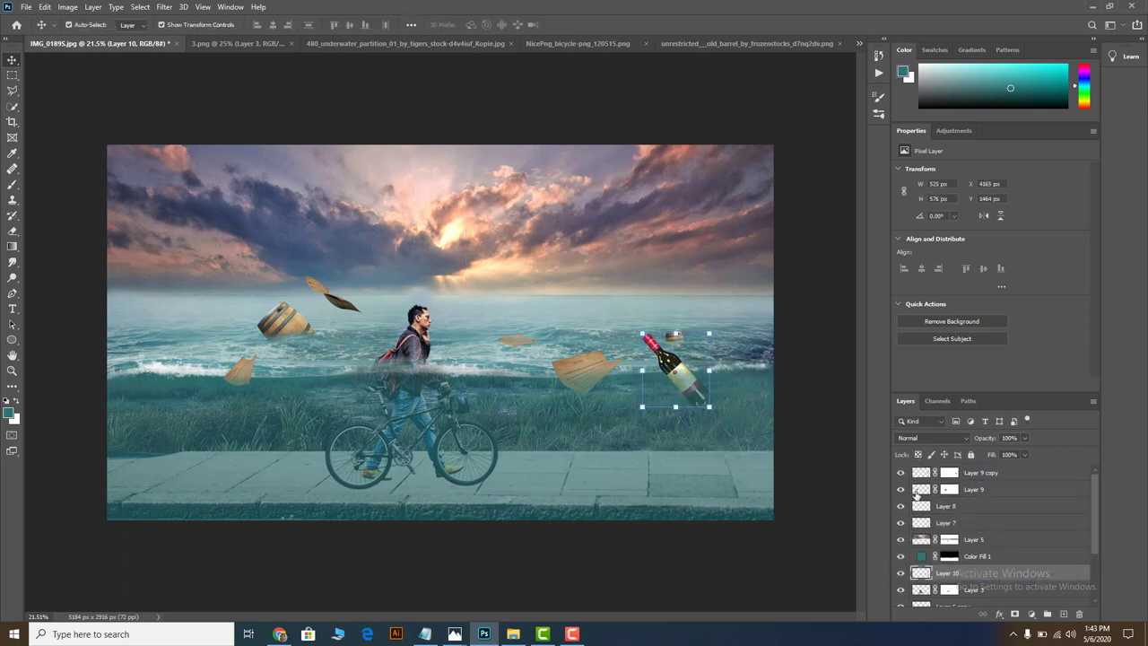
pyautogui.moveTo(709, 335); pyautogui.dragTo(696, 342)
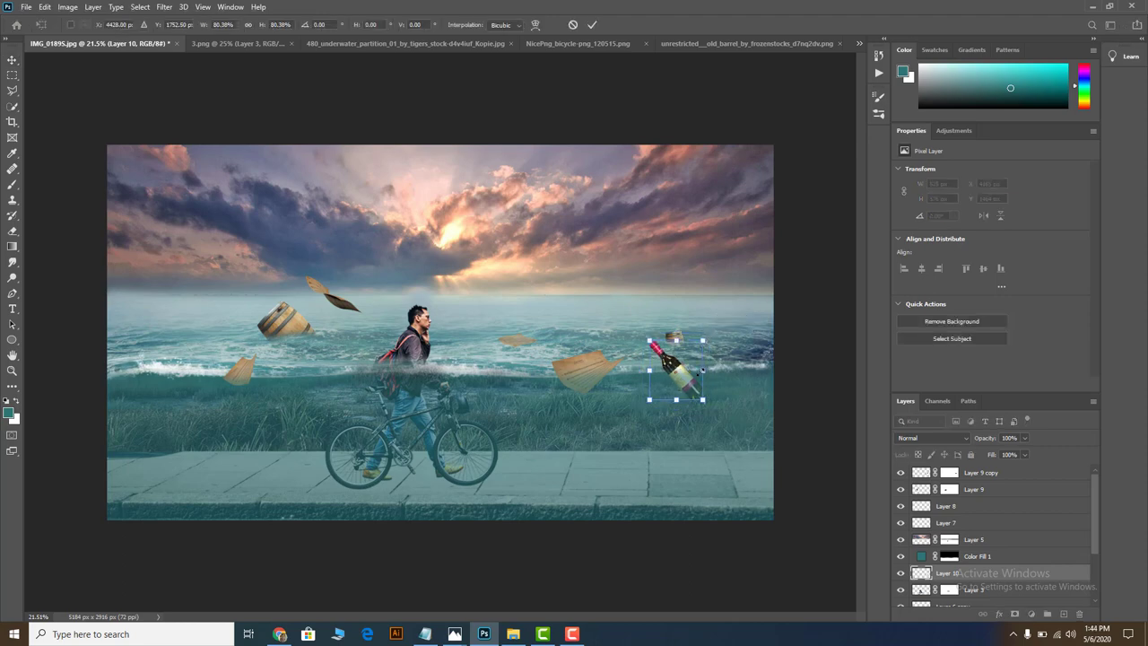
# Fine-tune the wine bottle's size with the transform handles and commit.
pyautogui.scroll(2, 703, 382)
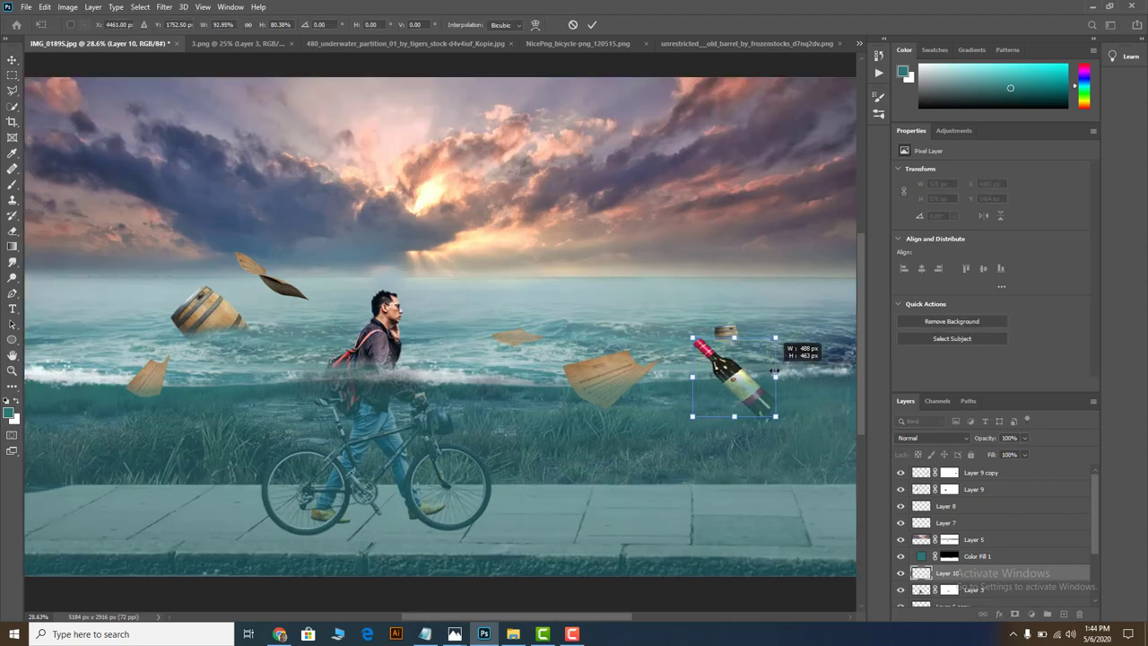
pyautogui.moveTo(765, 376); pyautogui.dragTo(774, 376)
pyautogui.moveTo(689, 419); pyautogui.dragTo(684, 421)
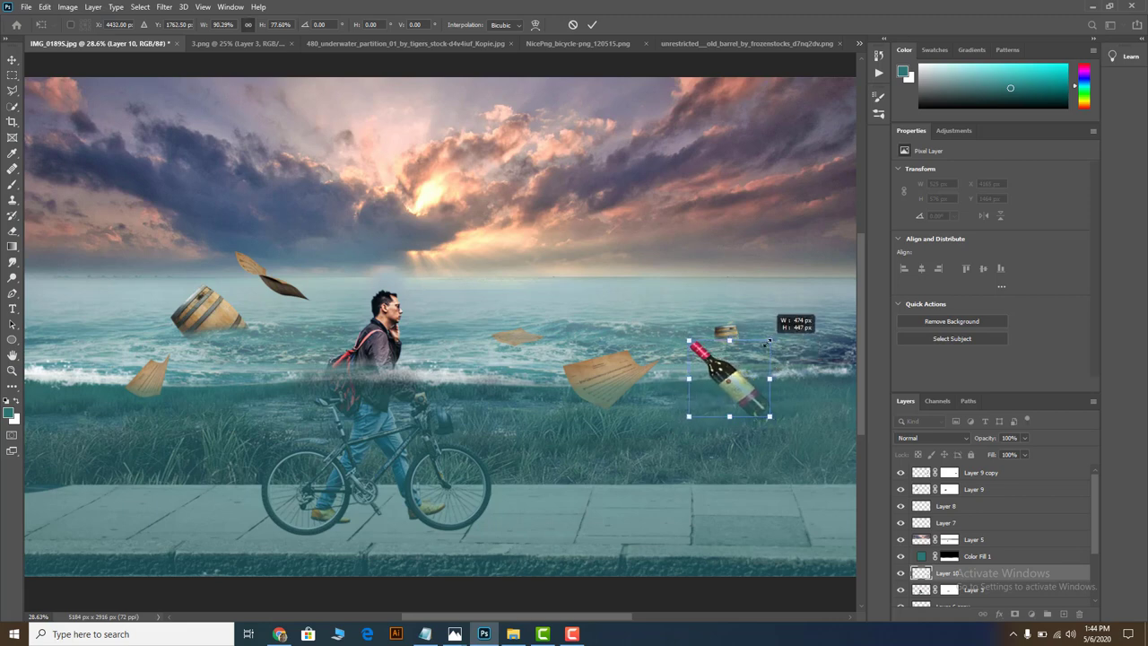
pyautogui.moveTo(771, 337); pyautogui.dragTo(766, 337)
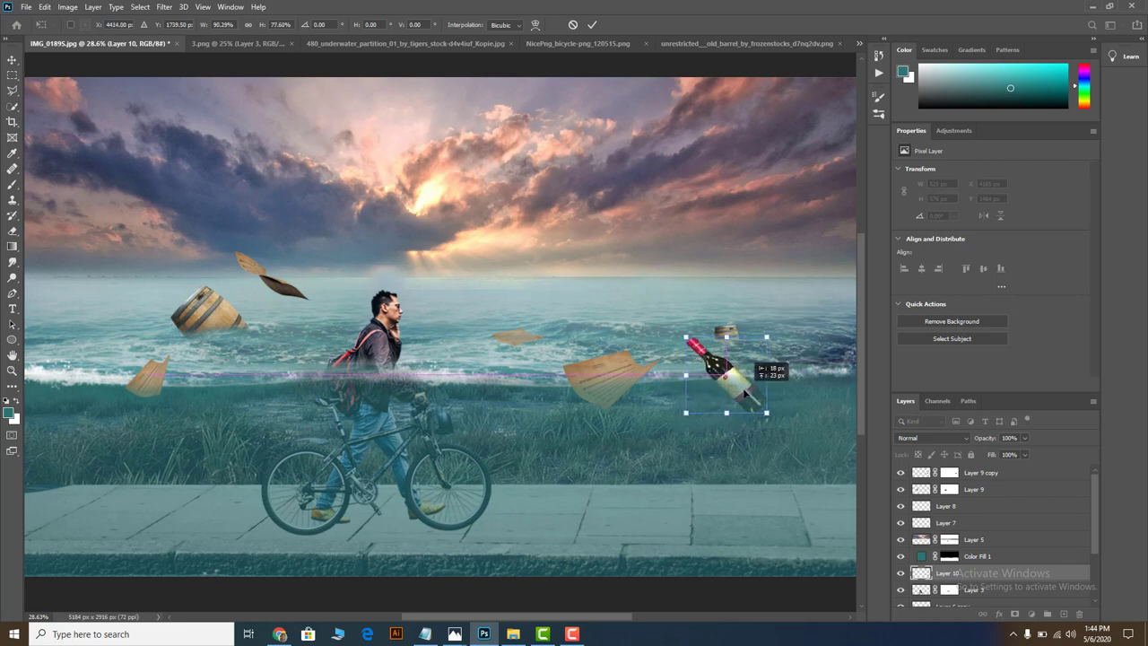
pyautogui.click(594, 28)
# Mask Layer 10 and brush black over the bottle's lower half.
pyautogui.click(1015, 613)
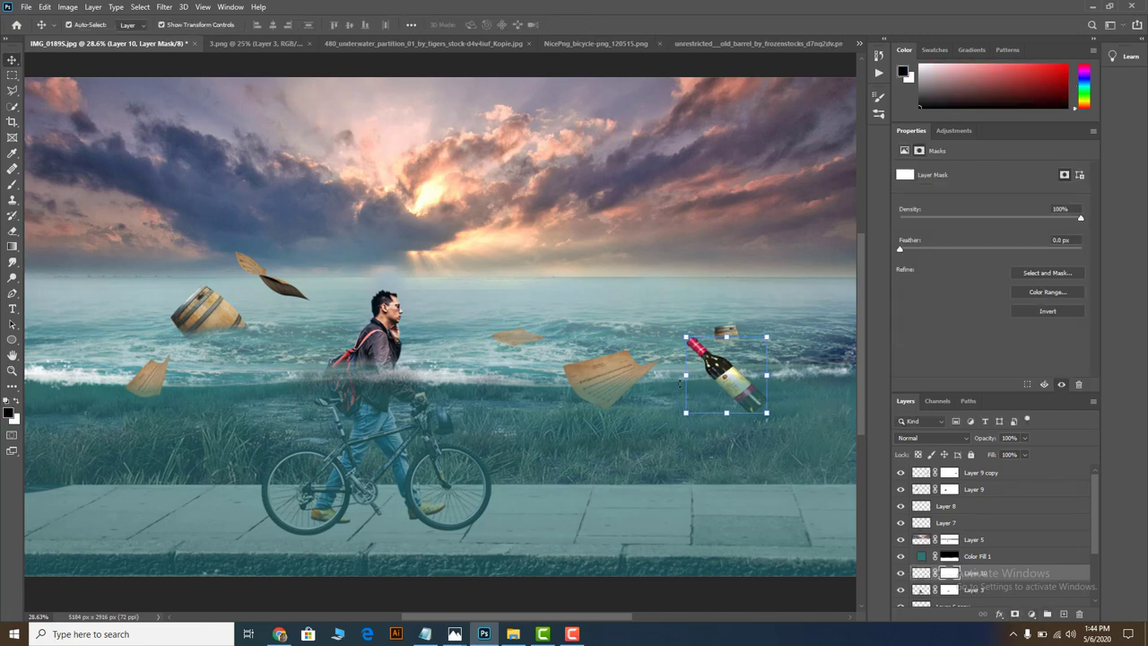
pyautogui.moveTo(12, 185); pyautogui.dragTo(45, 186)
pyautogui.click(45, 186)
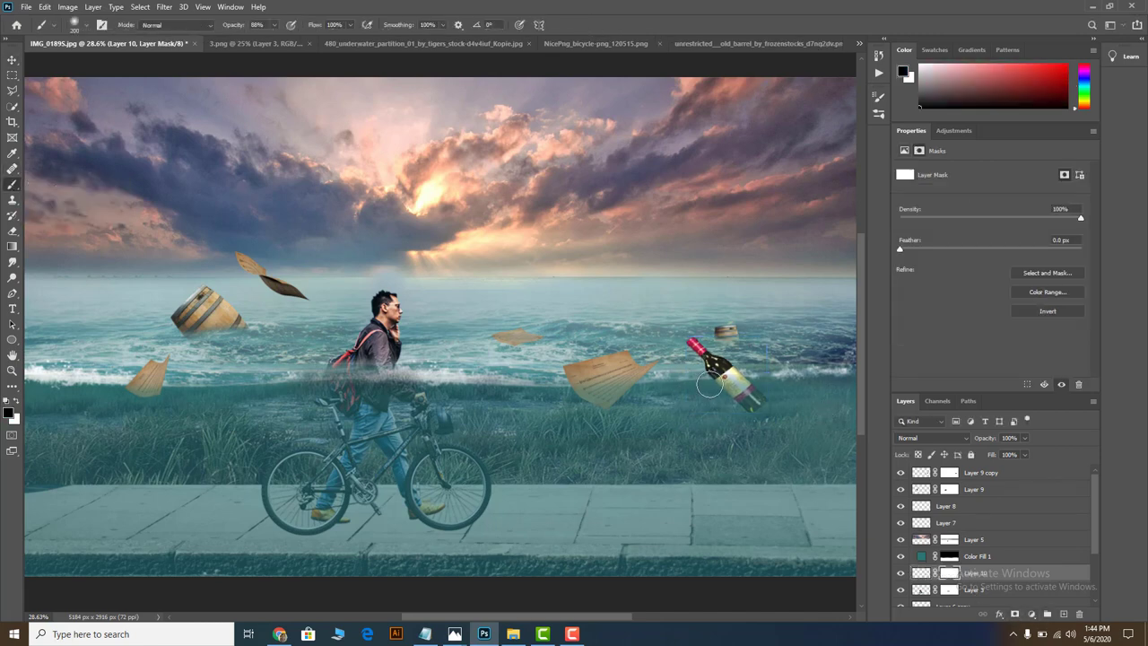
pyautogui.moveTo(699, 373); pyautogui.dragTo(688, 370)
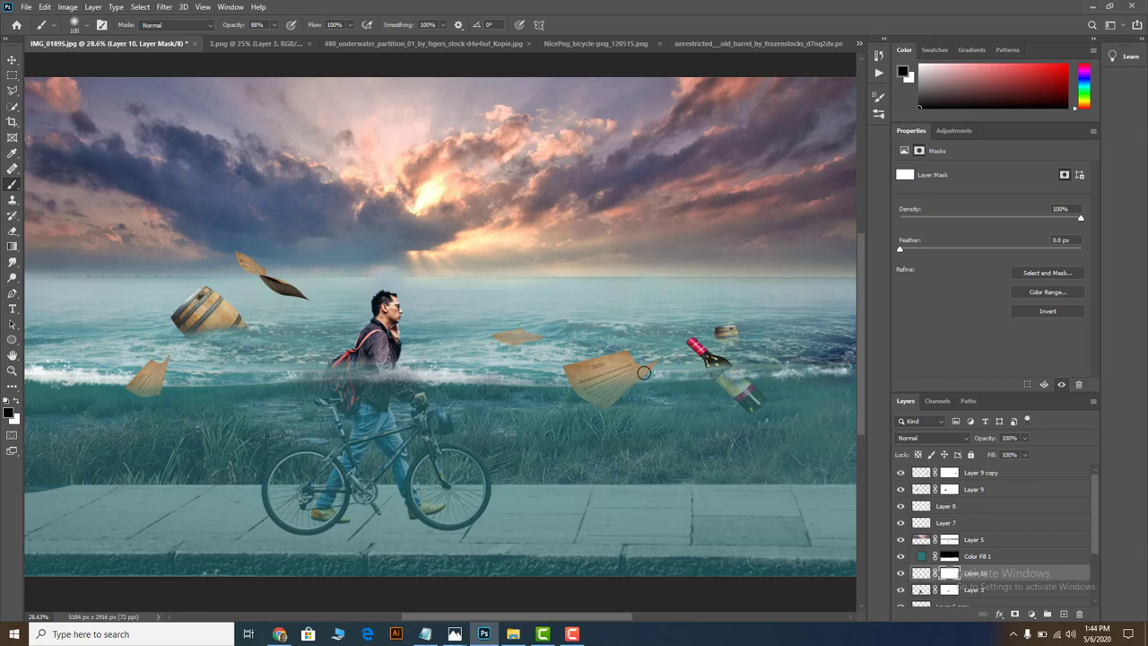
pyautogui.scroll(-2, 644, 372)
pyautogui.scroll(1, 318, 345)
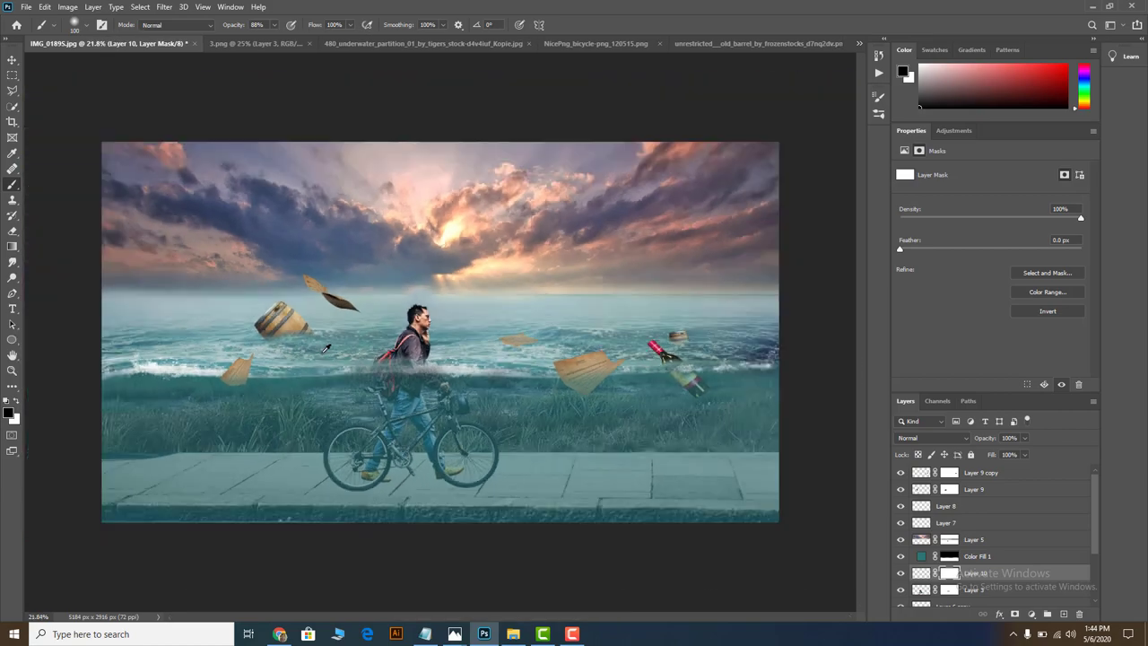
pyautogui.scroll(1, 318, 348)
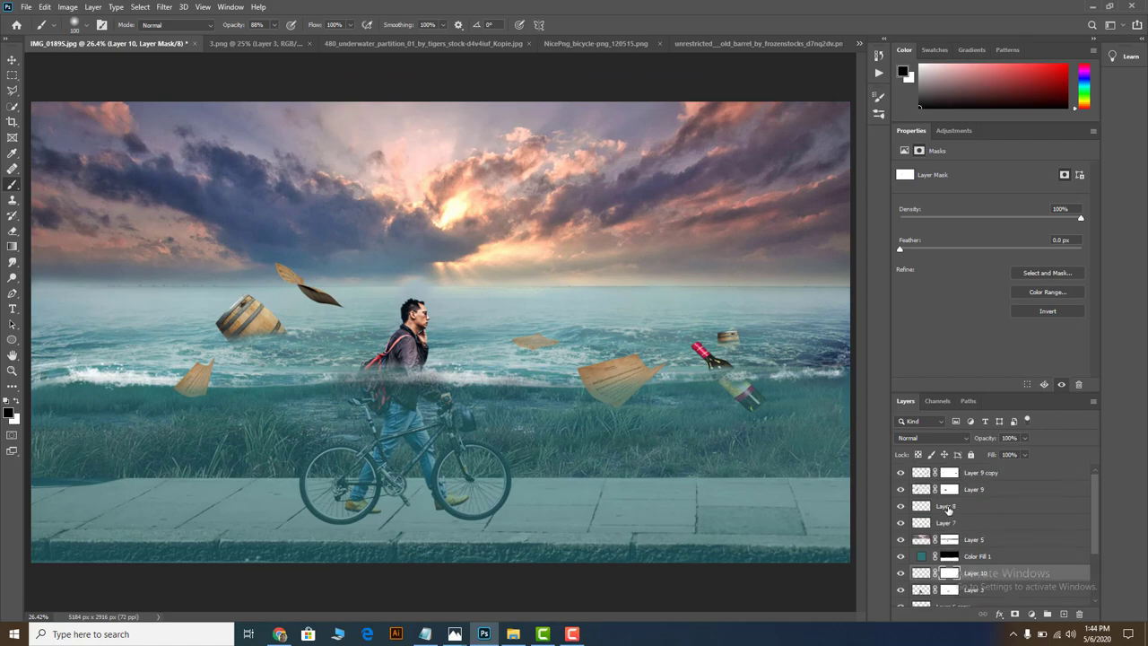
pyautogui.scroll(-3, 716, 440)
pyautogui.scroll(1, 421, 370)
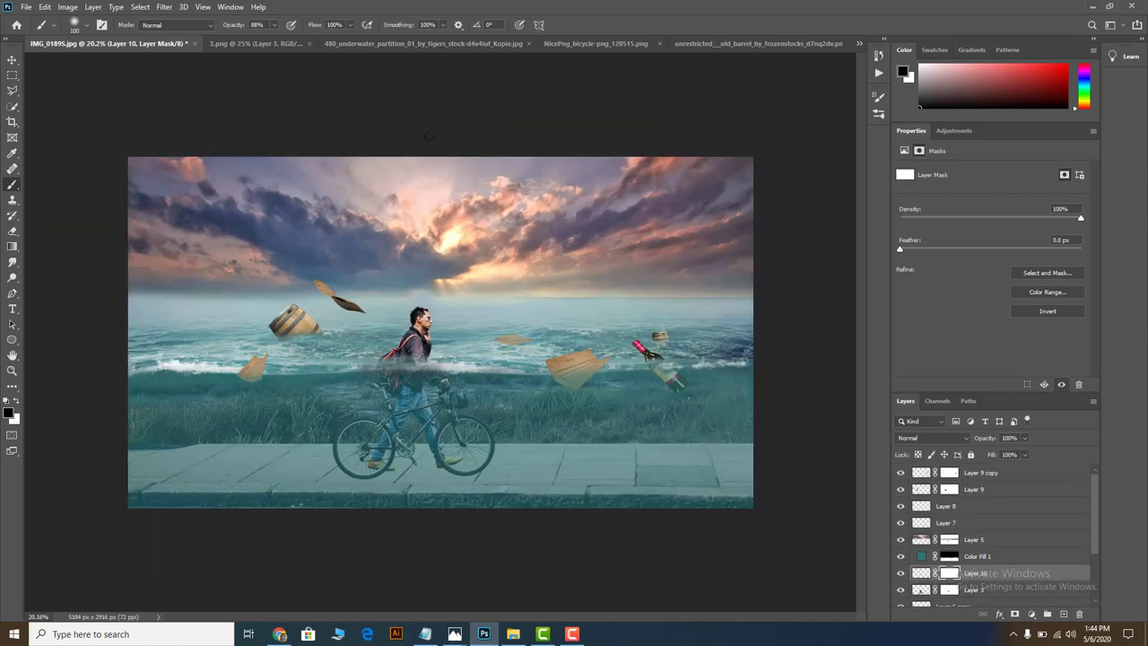
# Bring up the wine bottle sheet from the open-documents list.
pyautogui.click(576, 44)
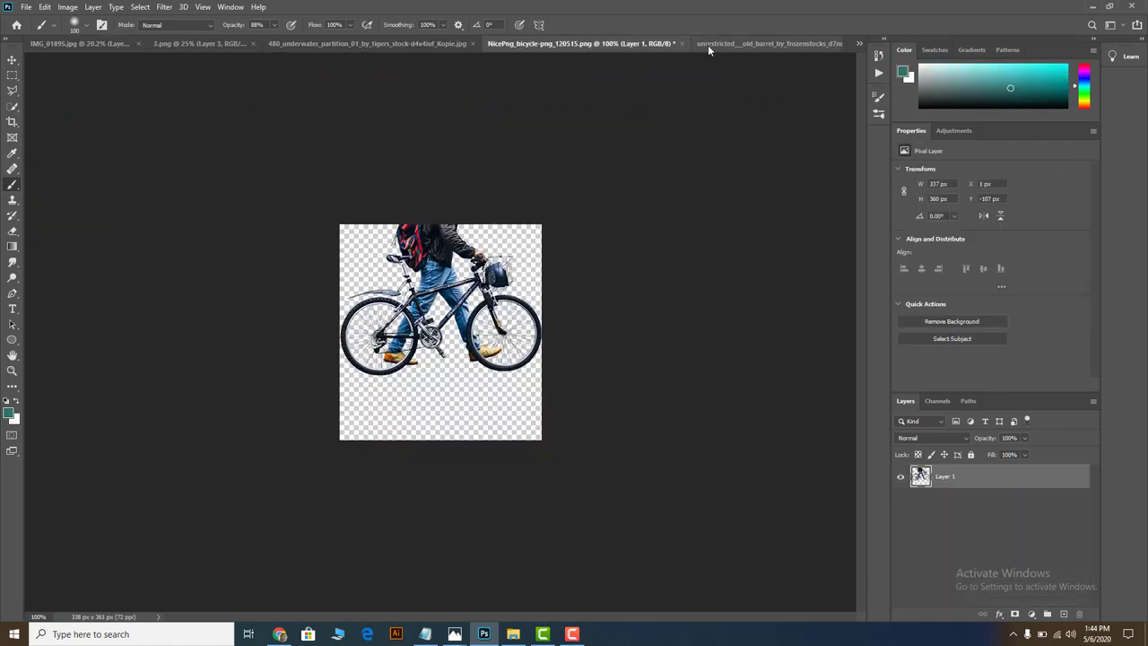
pyautogui.click(722, 45)
pyautogui.click(475, 45)
pyautogui.click(372, 43)
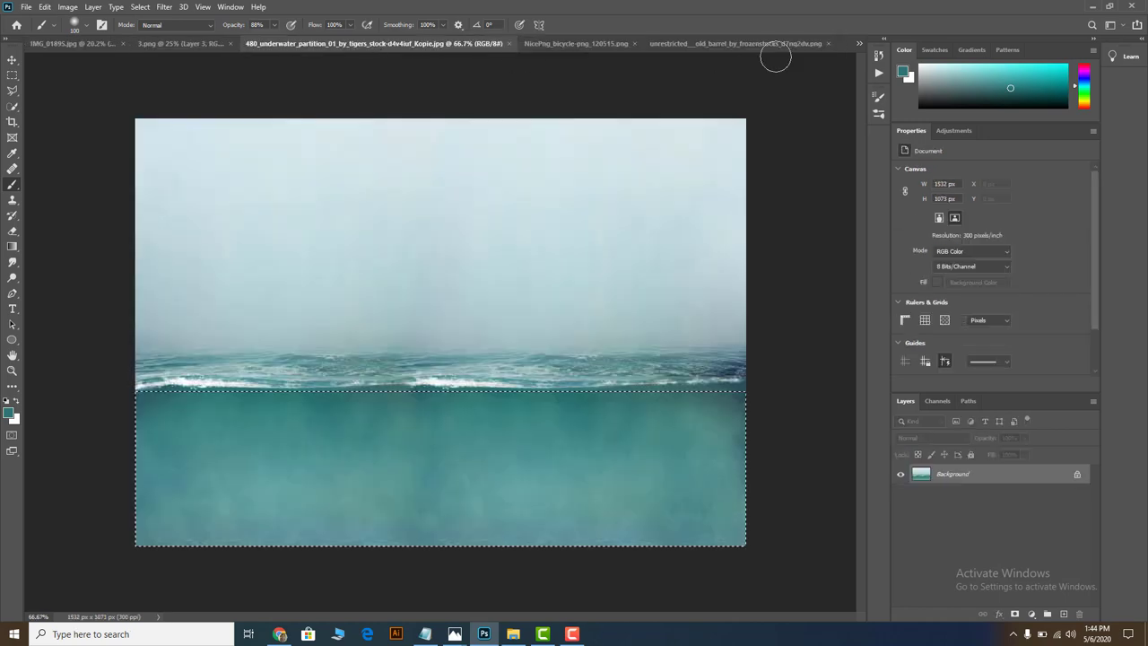
pyautogui.click(792, 47)
pyautogui.click(861, 41)
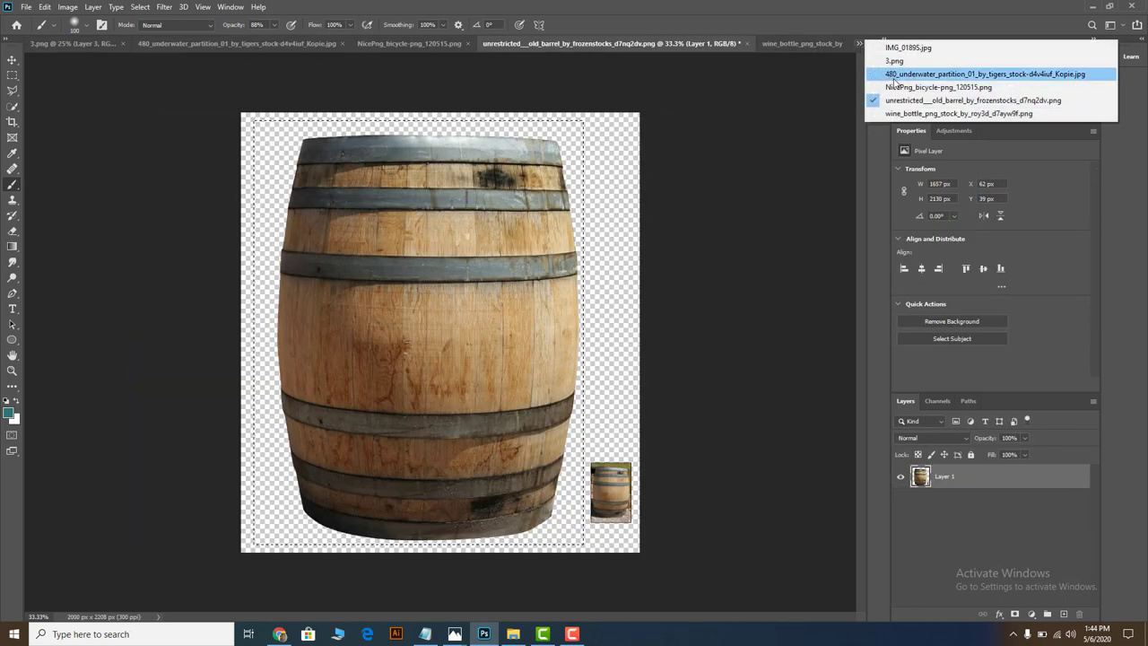
pyautogui.click(900, 112)
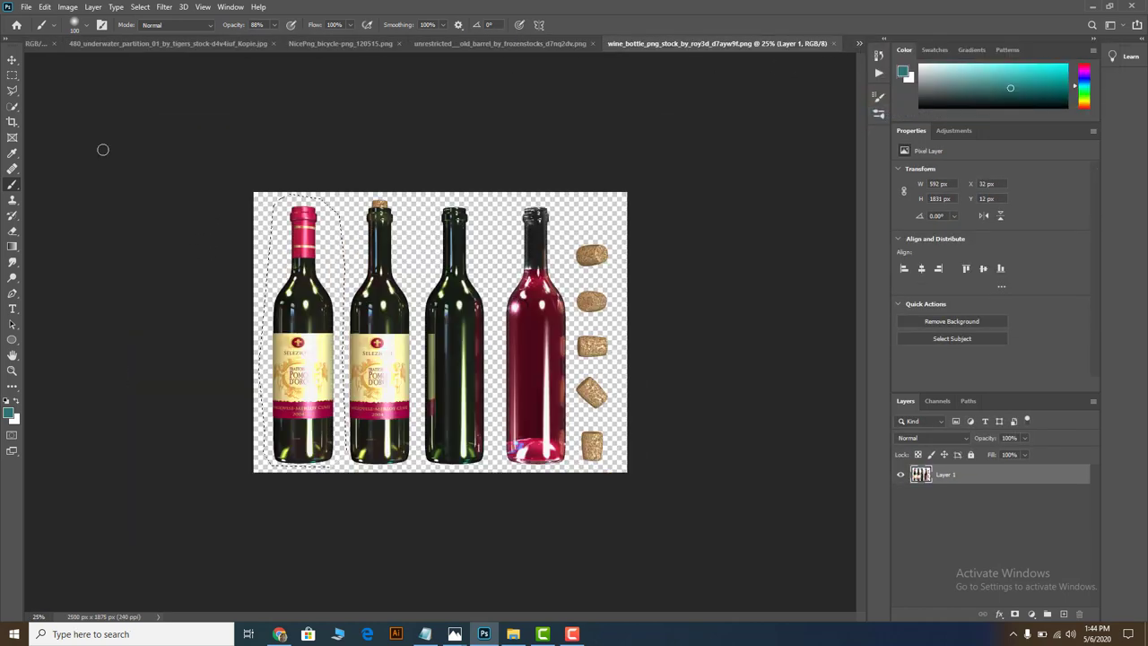
# Deselect and lasso a new selection around the red wine bottle.
pyautogui.click(13, 90)
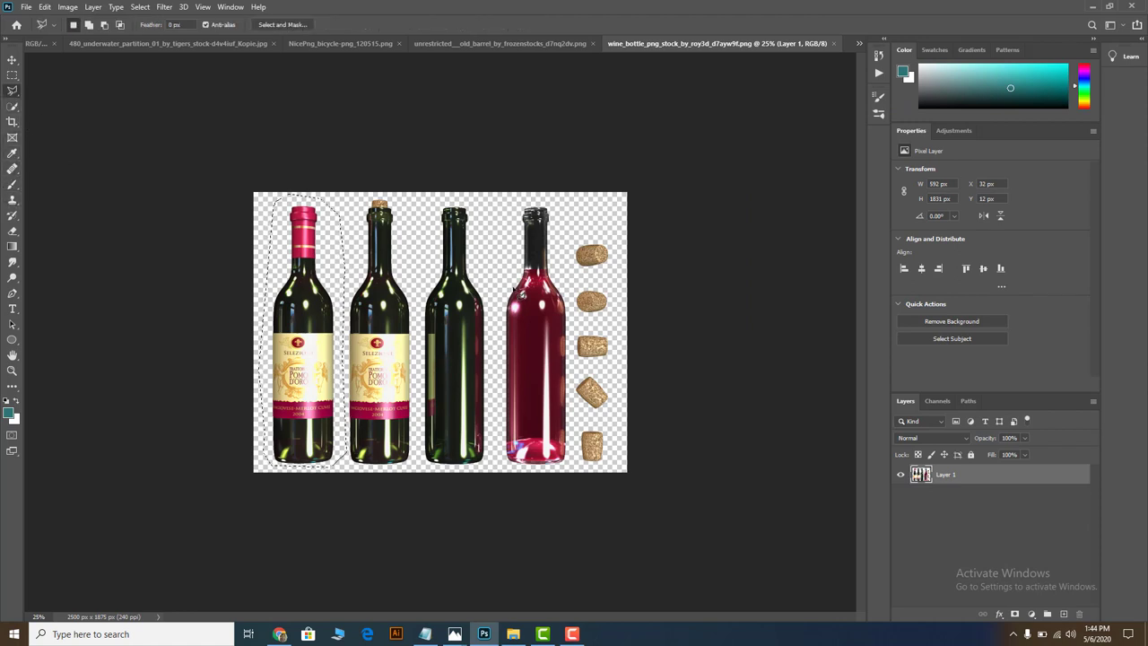
pyautogui.click(517, 209)
pyautogui.moveTo(517, 208); pyautogui.dragTo(574, 433)
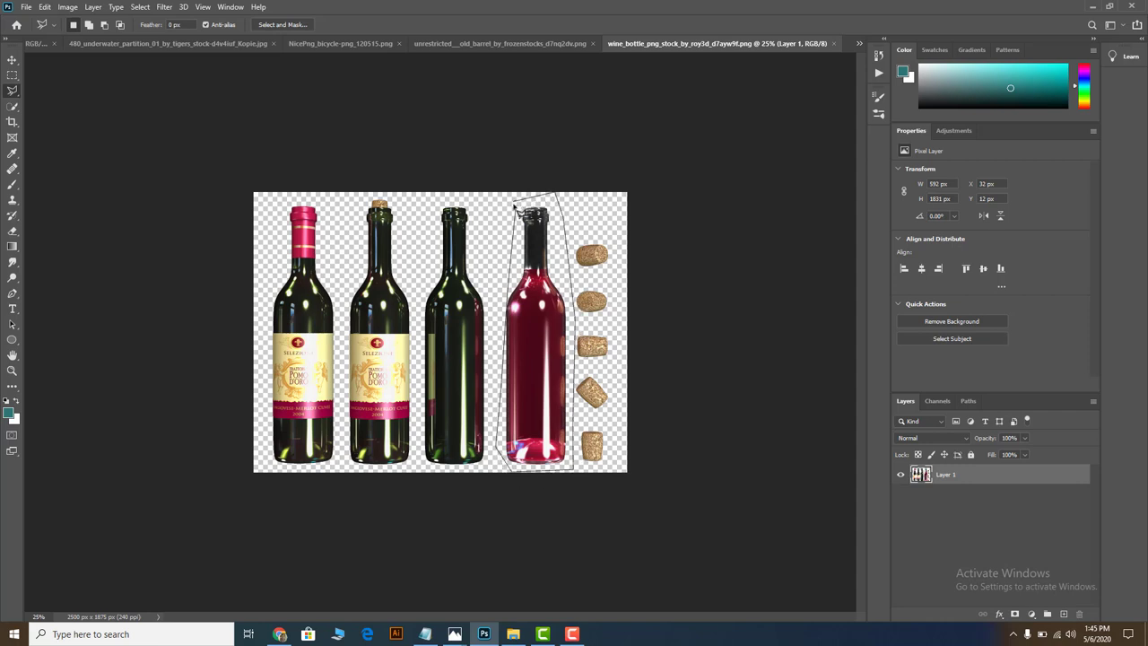
pyautogui.moveTo(574, 432); pyautogui.dragTo(518, 208)
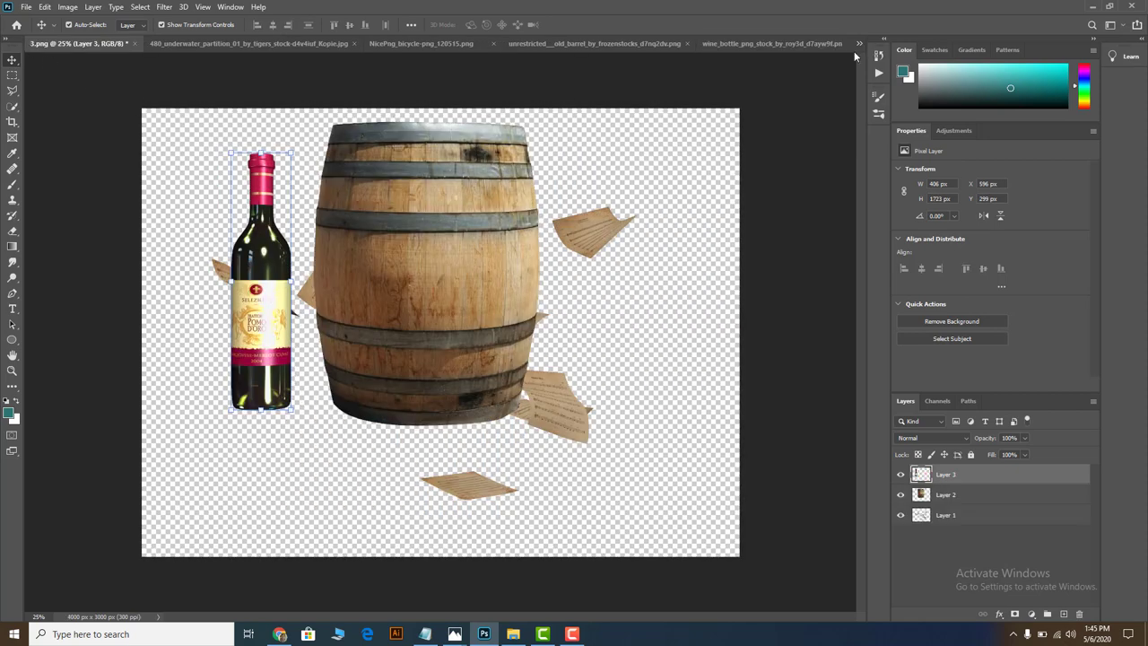
pyautogui.click(858, 43)
# Paste the red bottle into IMG_0189S, scaled about 25% and rotated about 43°, beside the barrel.
pyautogui.click(897, 45)
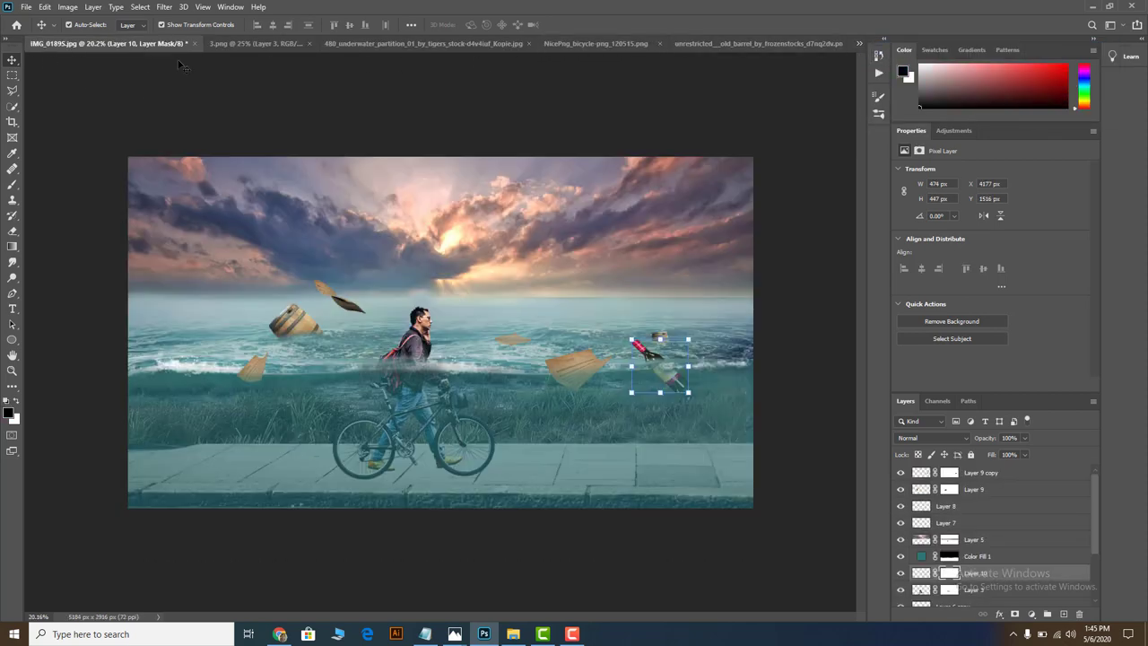
pyautogui.moveTo(179, 43); pyautogui.dragTo(486, 43)
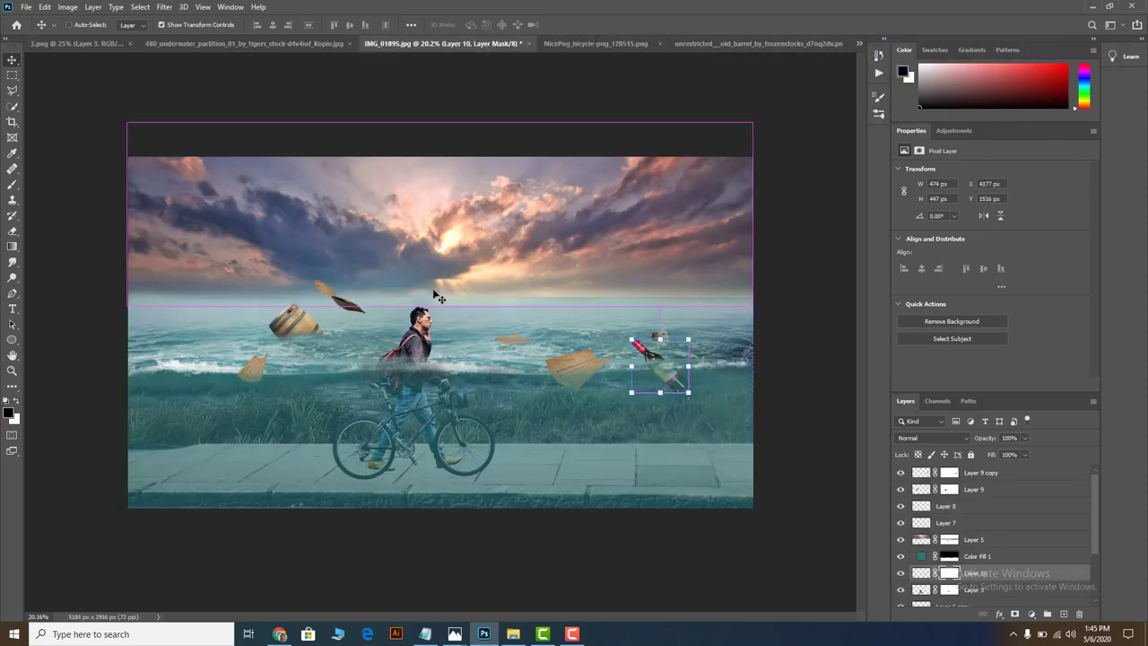
pyautogui.hotkey('ctrl', 'v')
pyautogui.moveTo(465, 231); pyautogui.dragTo(448, 306)
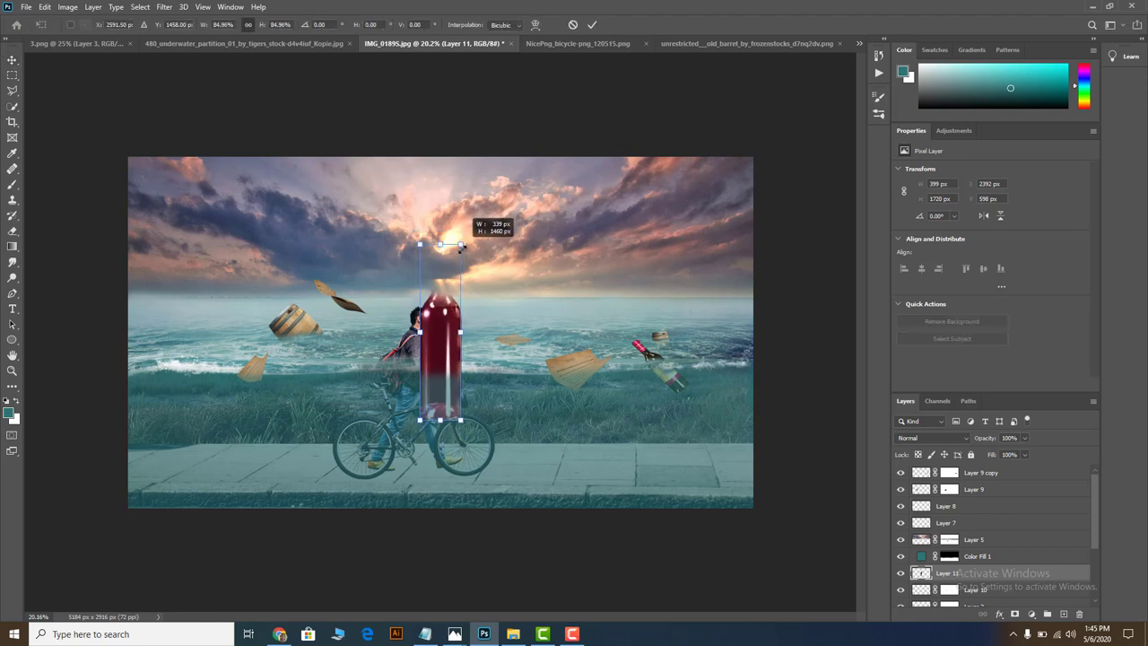
pyautogui.scroll(1, 470, 321)
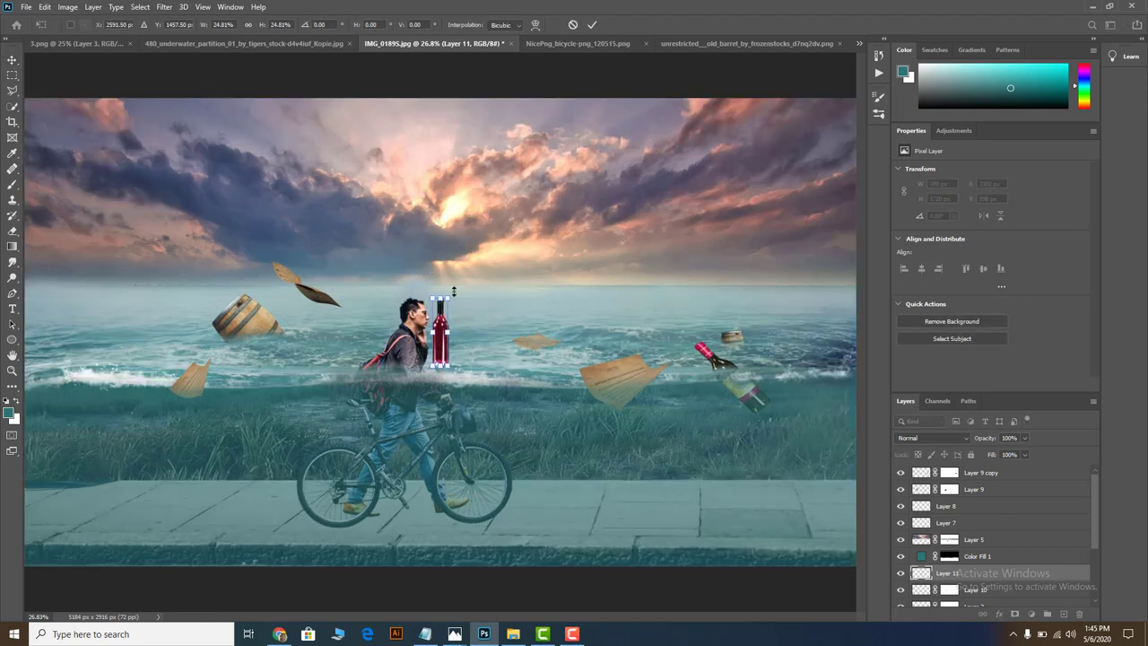
pyautogui.moveTo(482, 308)
pyautogui.mouseDown()
pyautogui.moveTo(491, 313)
pyautogui.moveTo(285, 346)
pyautogui.moveTo(260, 381)
pyautogui.moveTo(292, 355)
pyautogui.mouseUp()
pyautogui.scroll(3, 260, 382)
pyautogui.scroll(2, 266, 375)
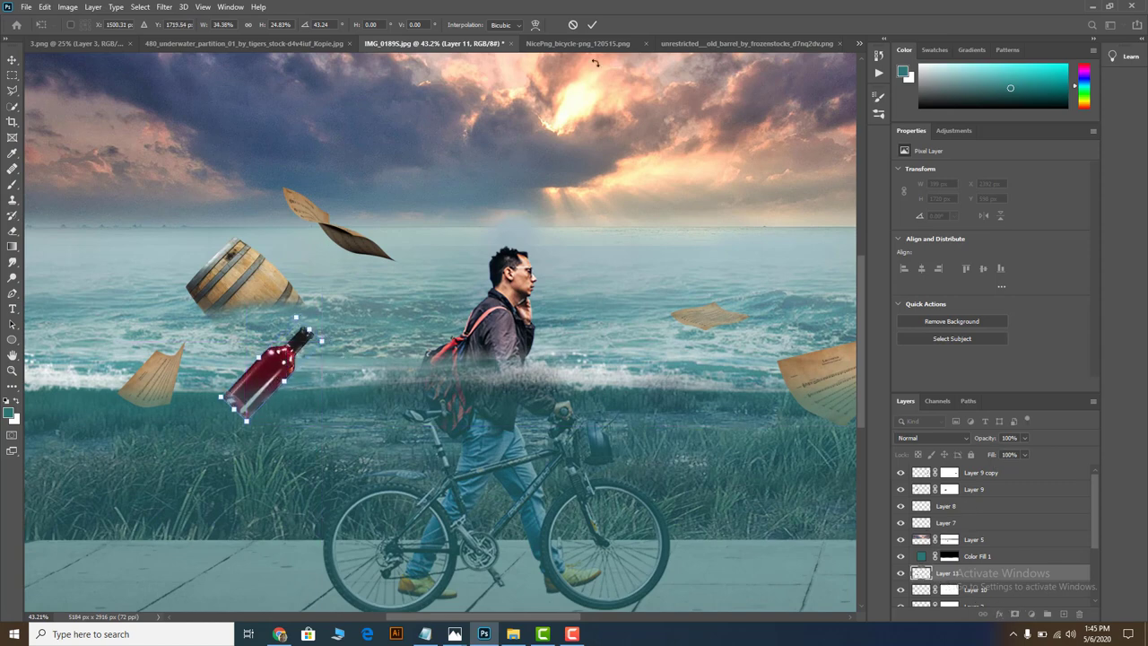
pyautogui.click(592, 24)
# Mask Layer 11 and brush black over the red bottle's lower half.
pyautogui.click(1016, 615)
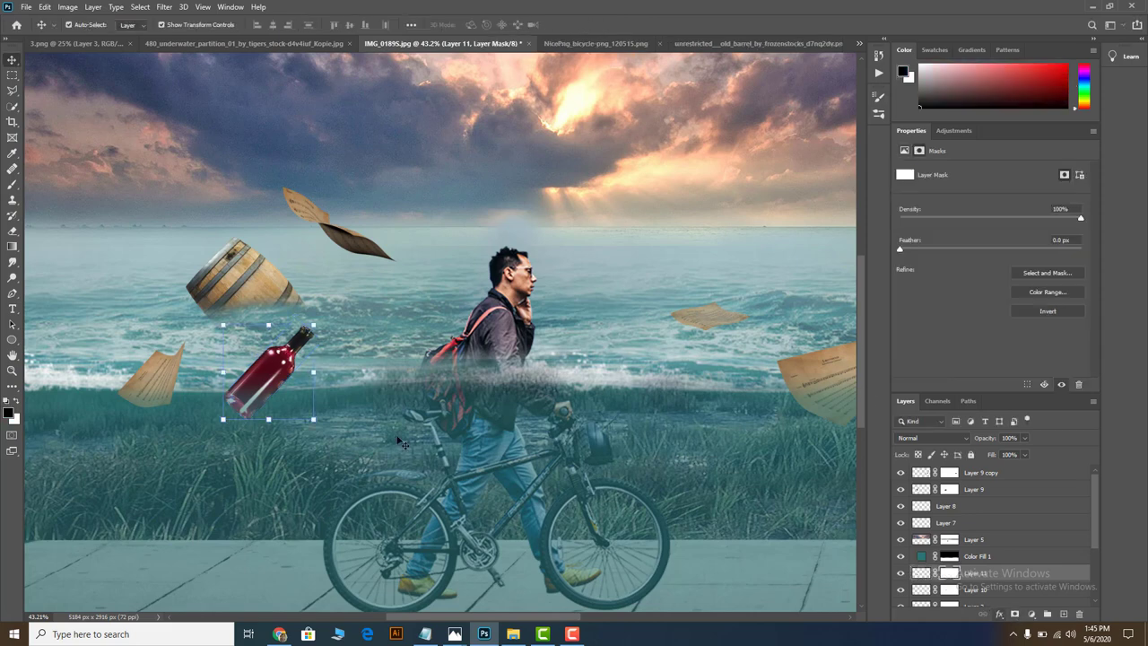
pyautogui.click(13, 184)
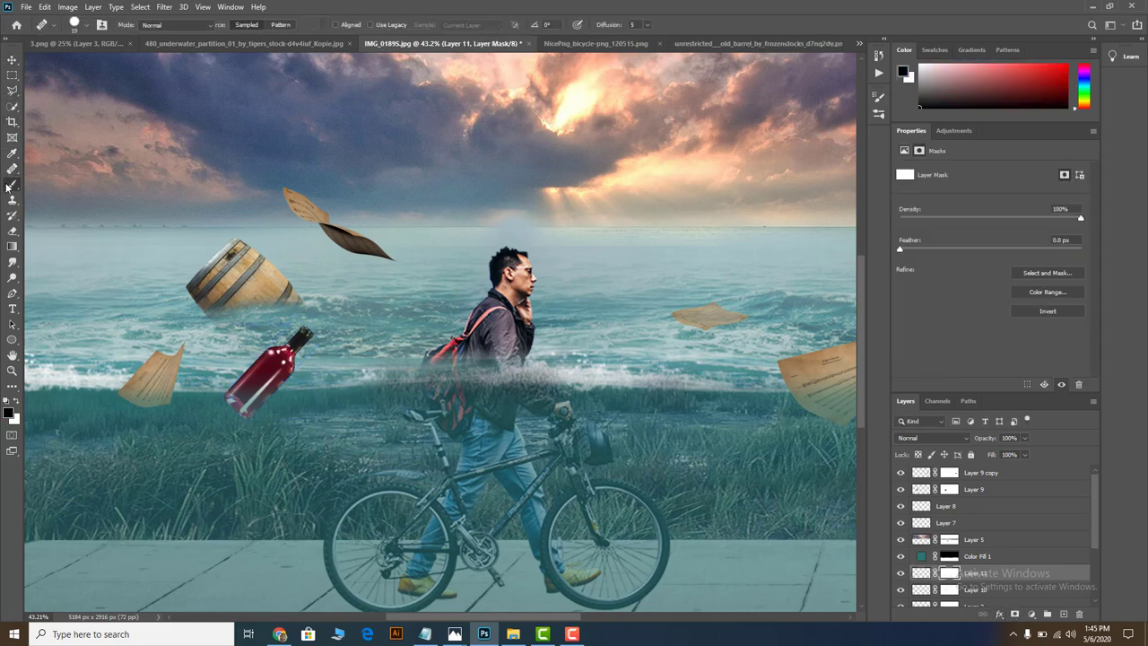
pyautogui.moveTo(240, 390); pyautogui.dragTo(273, 371)
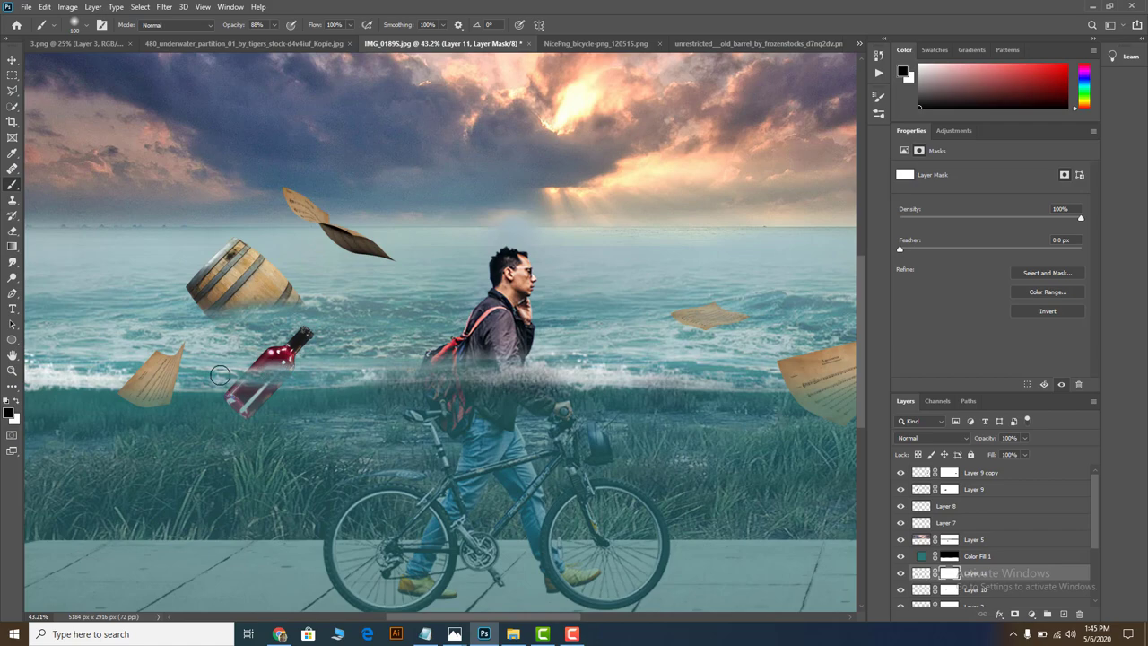
pyautogui.scroll(-1, 232, 372)
pyautogui.scroll(-1, 235, 375)
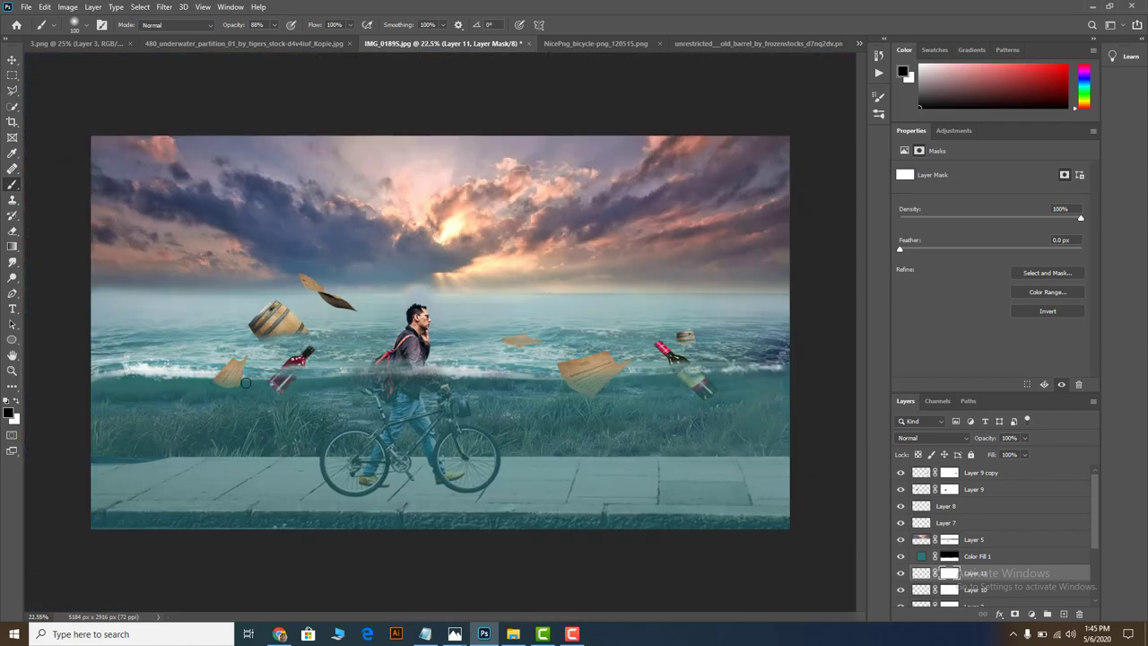
pyautogui.scroll(1, 282, 376)
pyautogui.scroll(1, 285, 370)
pyautogui.scroll(1, 285, 373)
pyautogui.scroll(1, 287, 375)
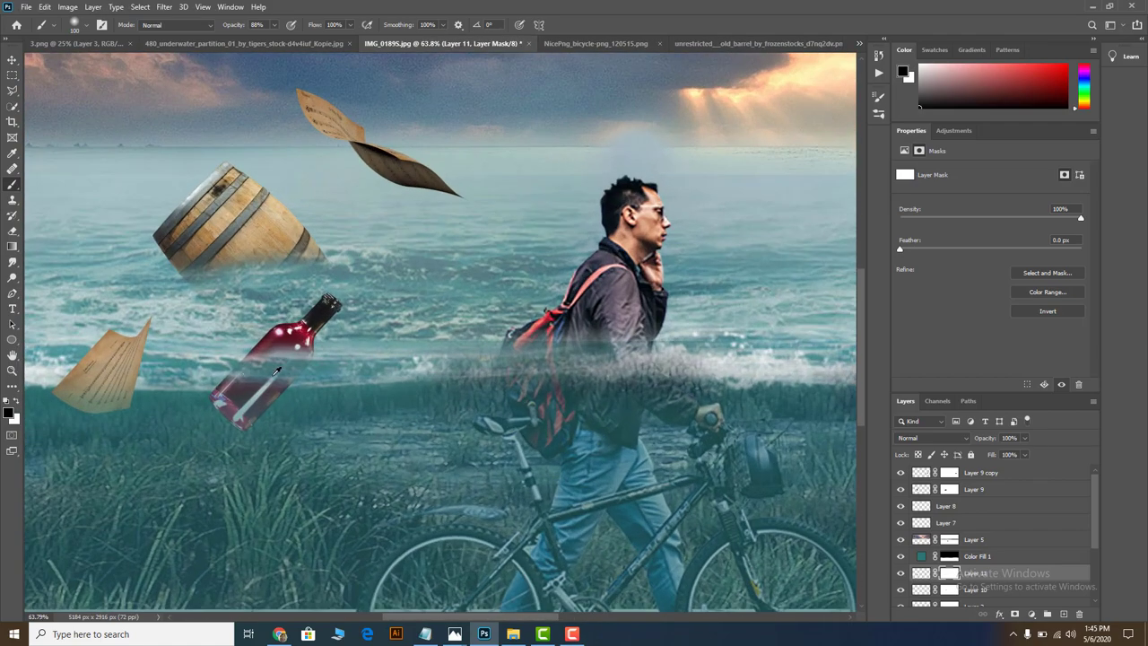
pyautogui.scroll(-2, 332, 370)
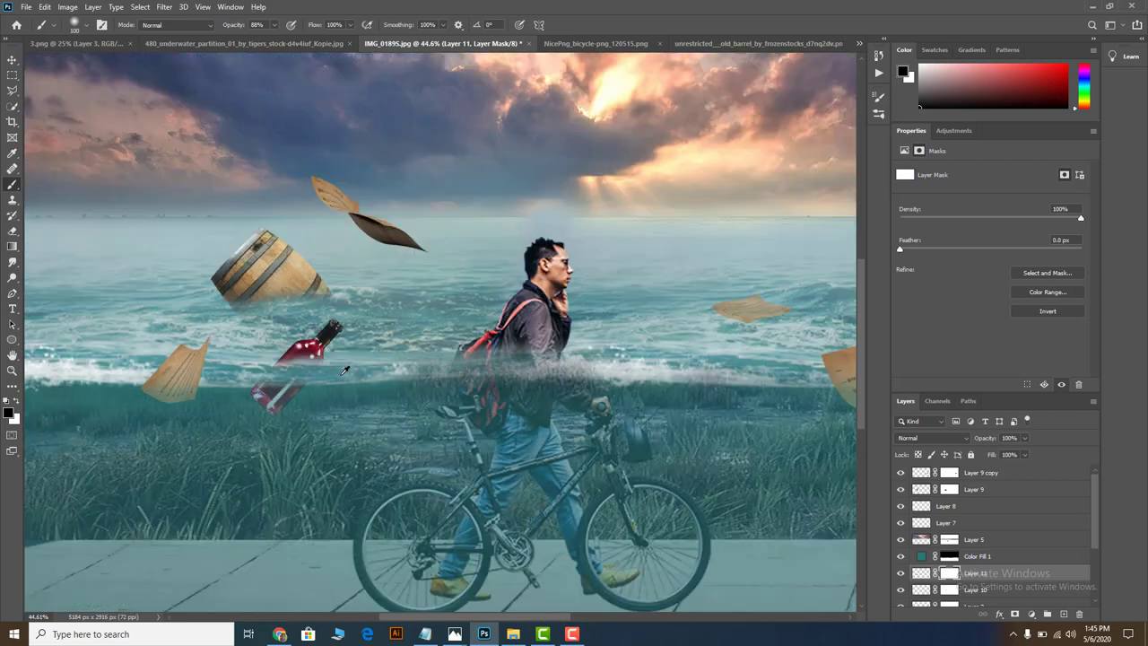
pyautogui.scroll(-3, 337, 366)
pyautogui.scroll(-1, 339, 363)
pyautogui.scroll(-1, 334, 356)
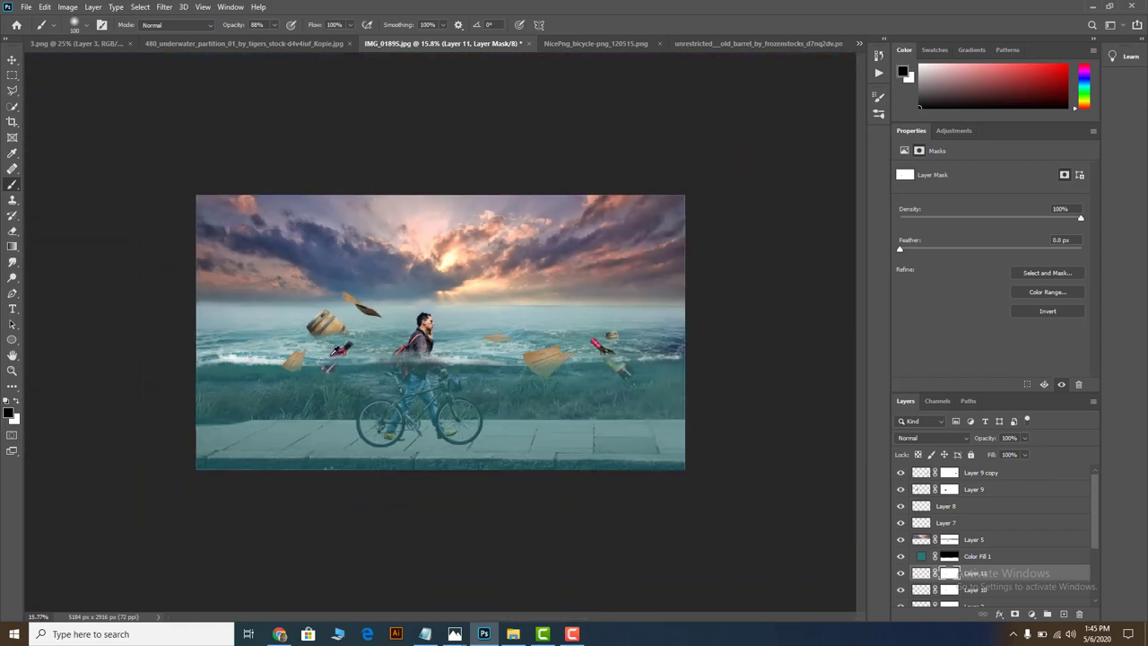
pyautogui.scroll(1, 328, 345)
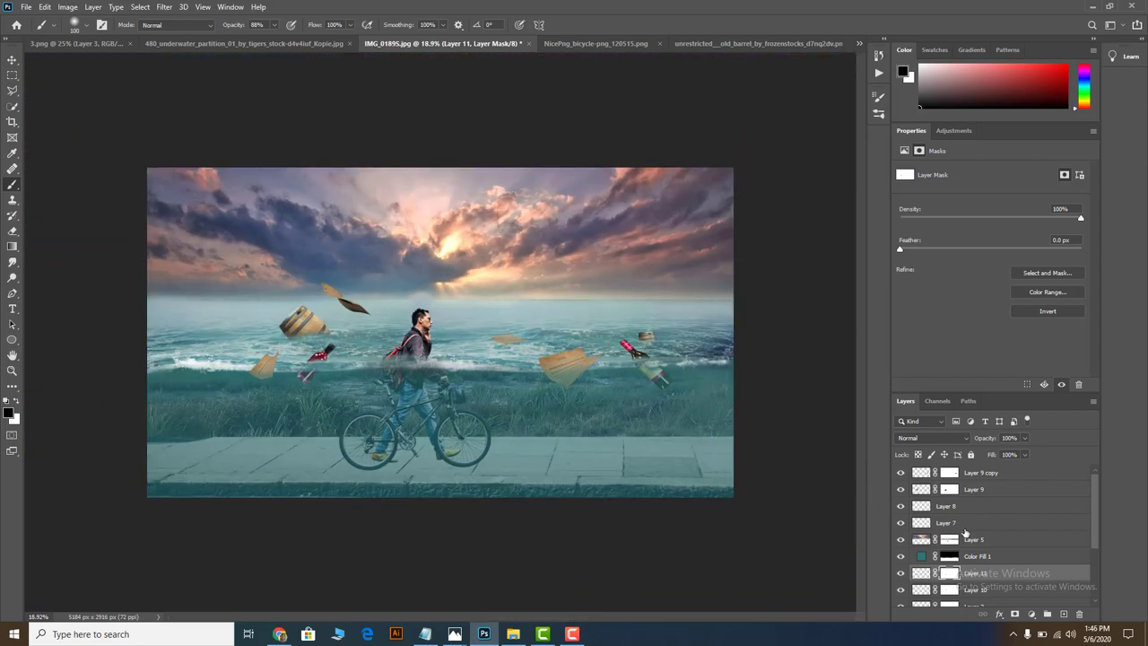
# Close the 480_underwater image and return to the IMG_0189S seaside composite.
pyautogui.click(617, 45)
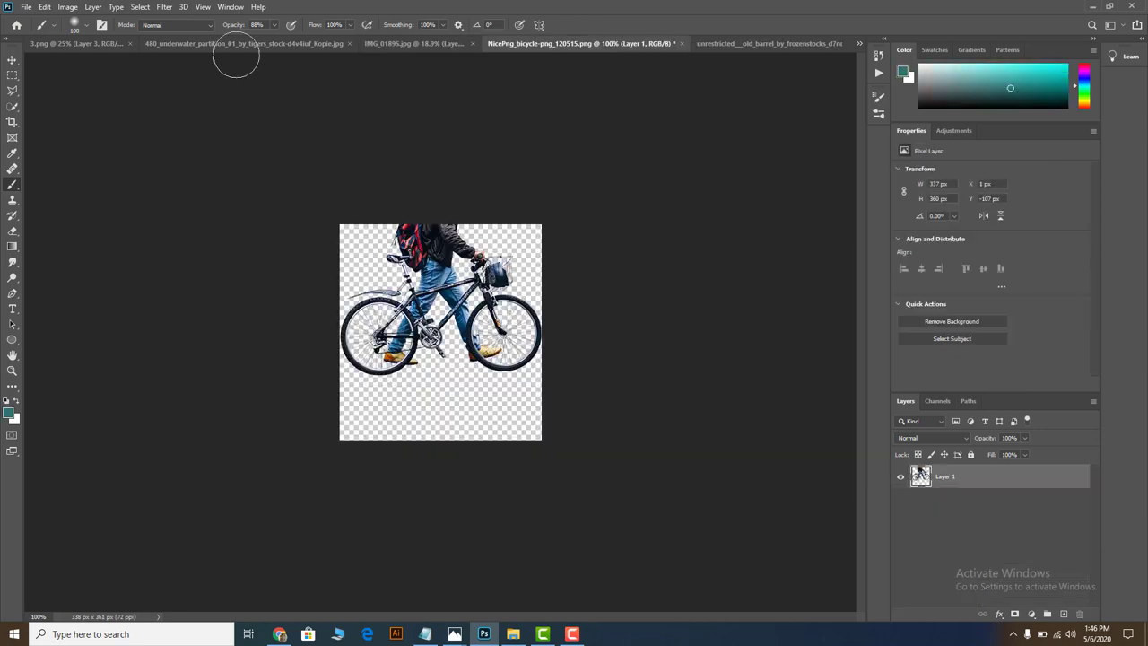
pyautogui.click(211, 43)
pyautogui.click(401, 43)
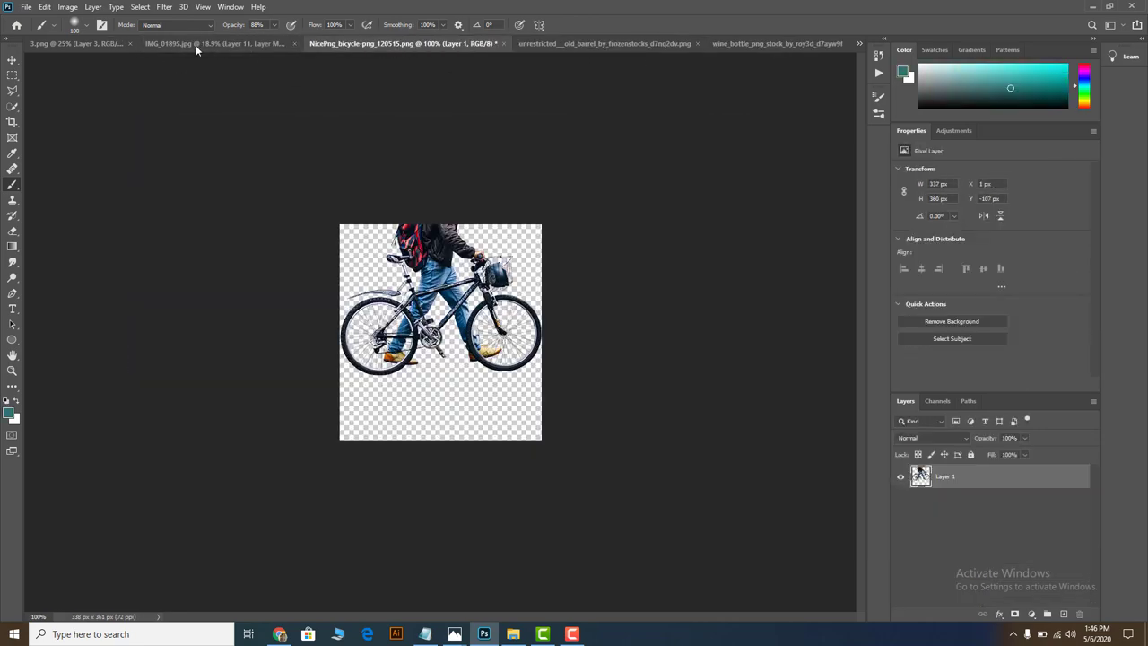
pyautogui.click(196, 45)
# Delete the barrel layer from 3.png and place its papers layer over the cyclist in IMG_0189S.
pyautogui.click(99, 43)
pyautogui.click(12, 60)
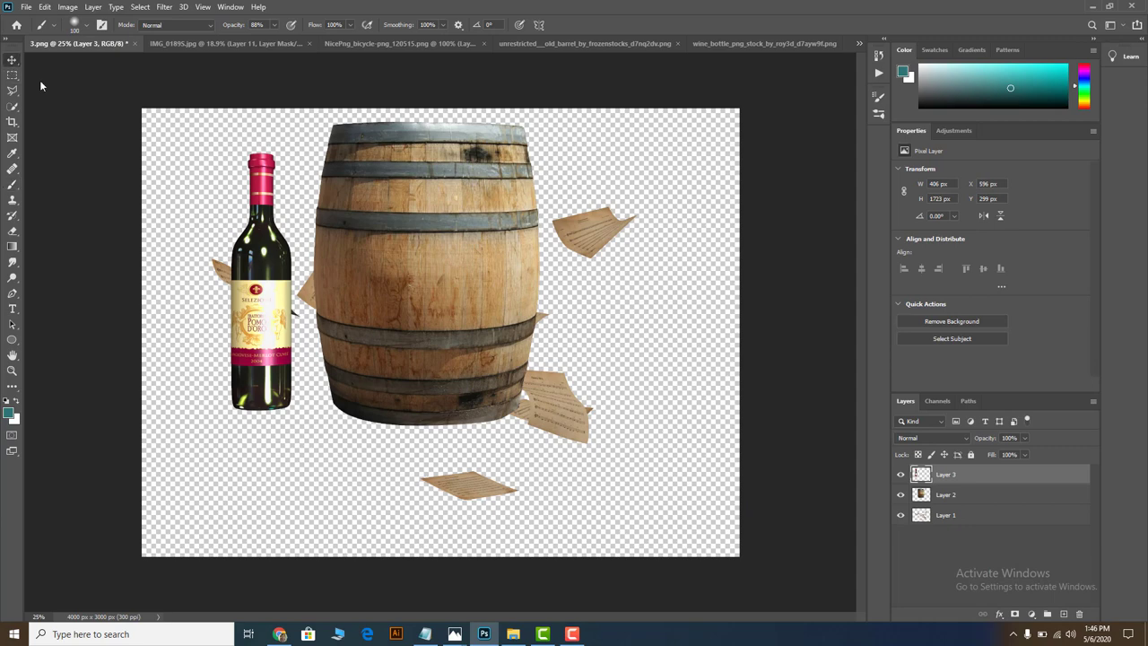
pyautogui.click(412, 257)
pyautogui.press('Delete')
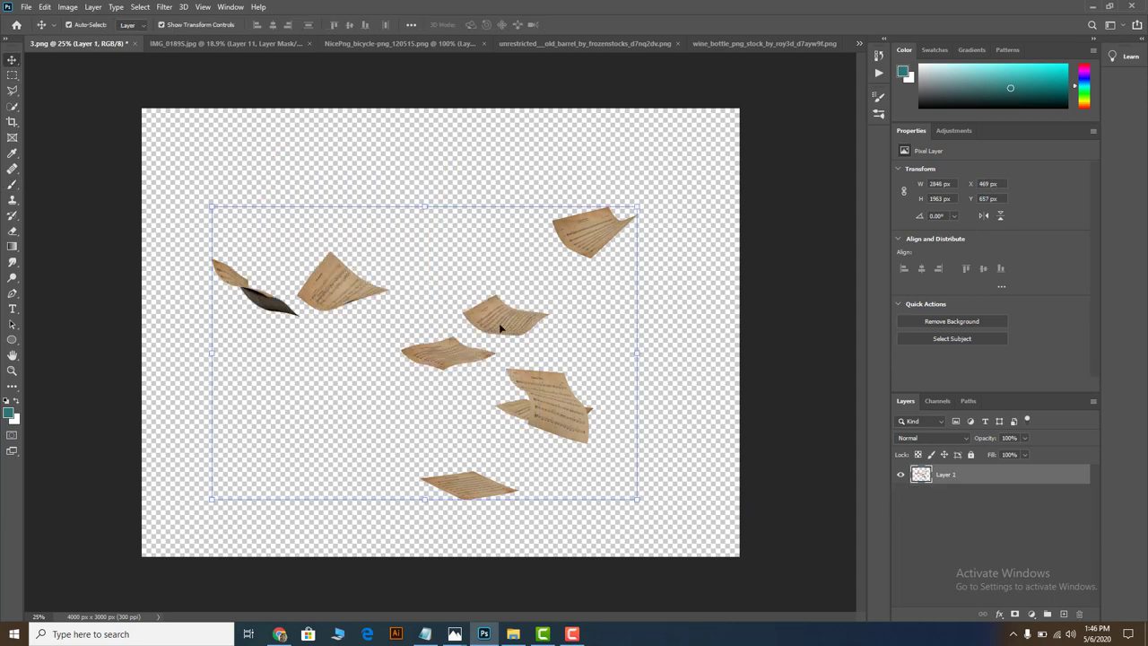
pyautogui.moveTo(501, 328); pyautogui.dragTo(201, 50)
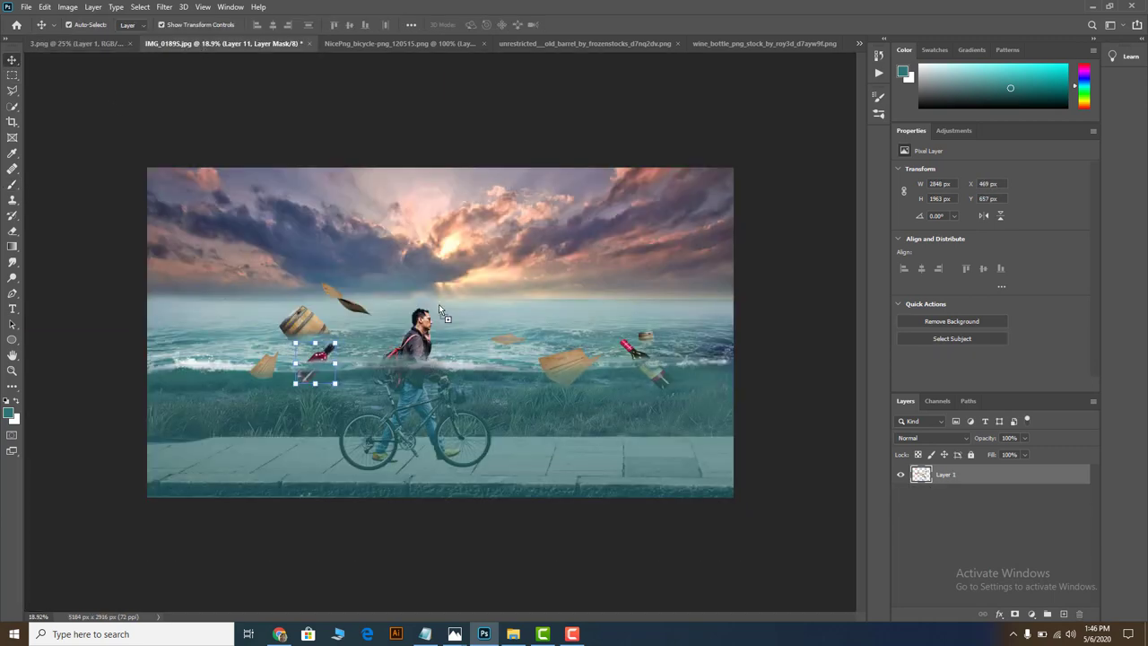
pyautogui.moveTo(439, 305); pyautogui.dragTo(441, 296)
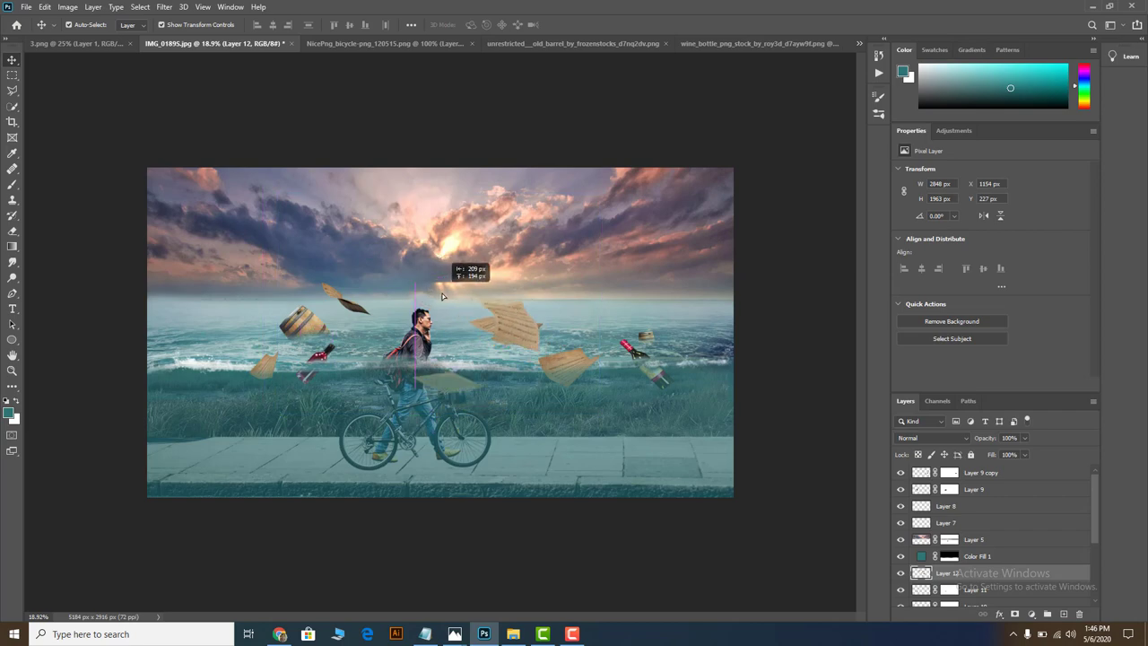
pyautogui.moveTo(442, 296); pyautogui.dragTo(438, 292)
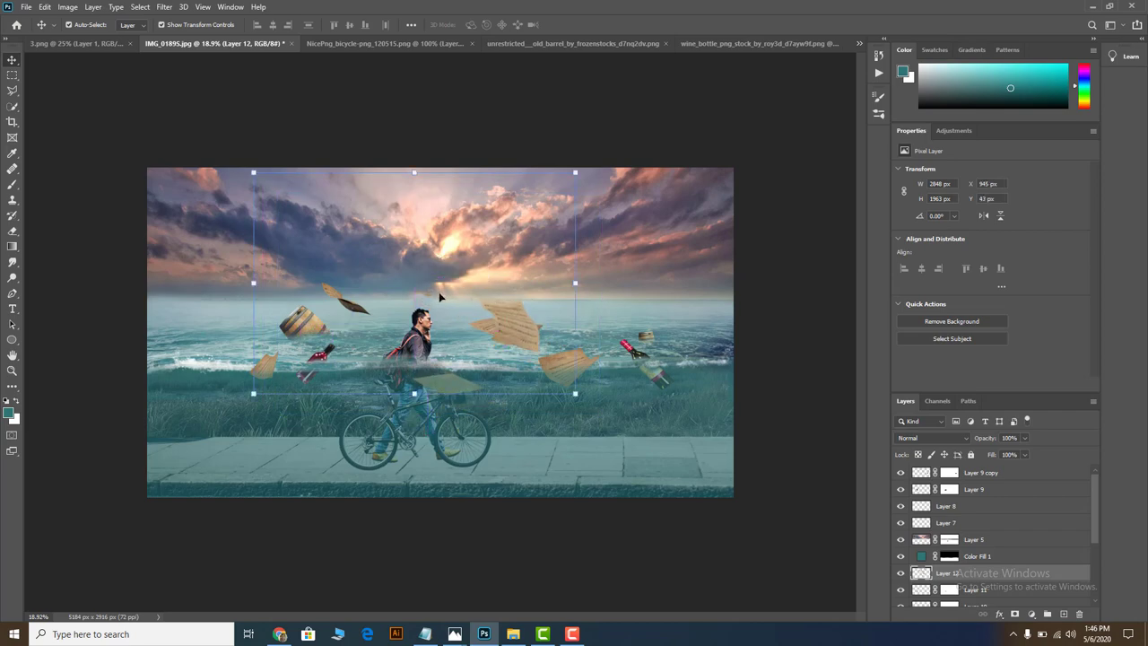
pyautogui.click(551, 289)
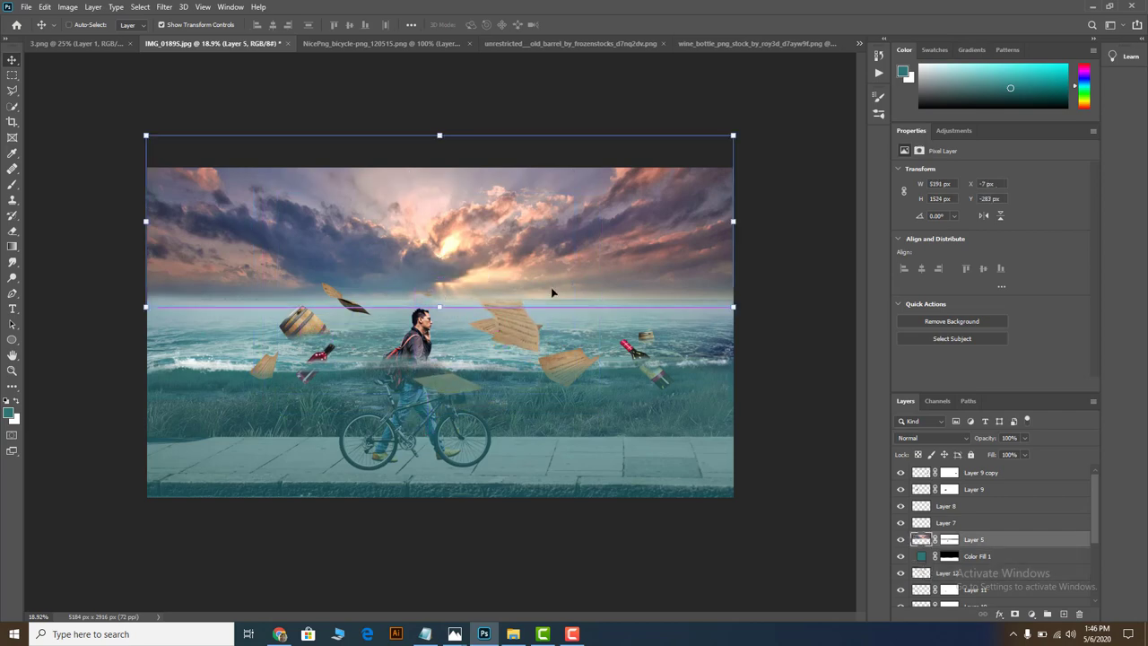
pyautogui.hotkey('ctrl', 'shift', '[')
pyautogui.hotkey('ctrl', ']')
pyautogui.hotkey('ctrl', ']')
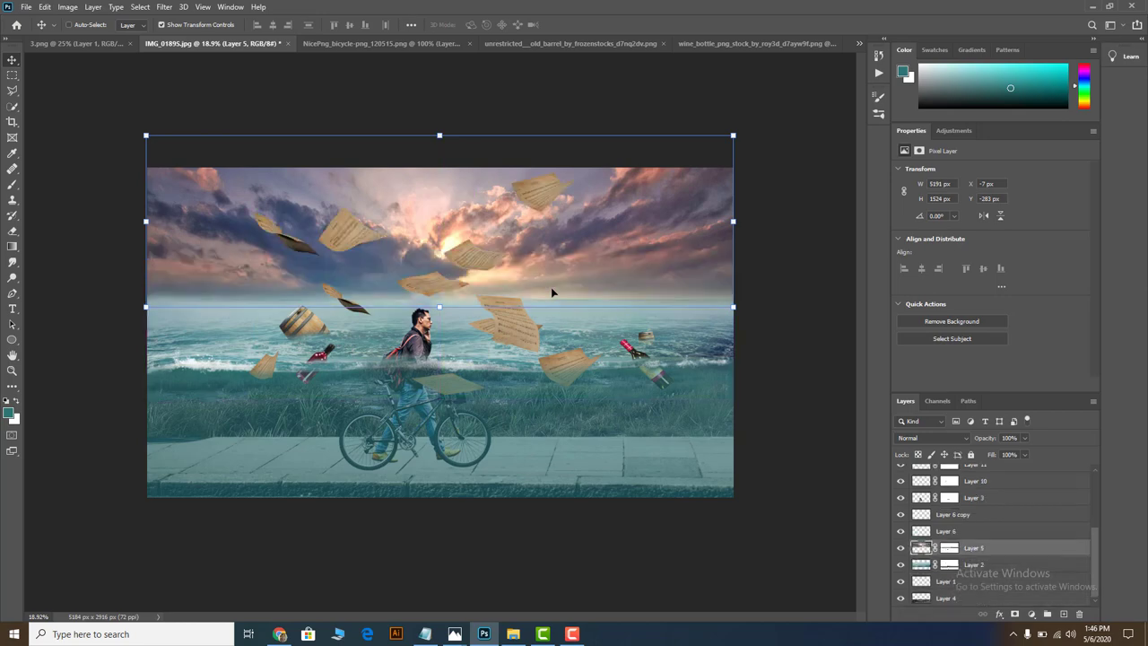
pyautogui.hotkey('ctrl', ']')
pyautogui.hotkey('ctrl', ']')
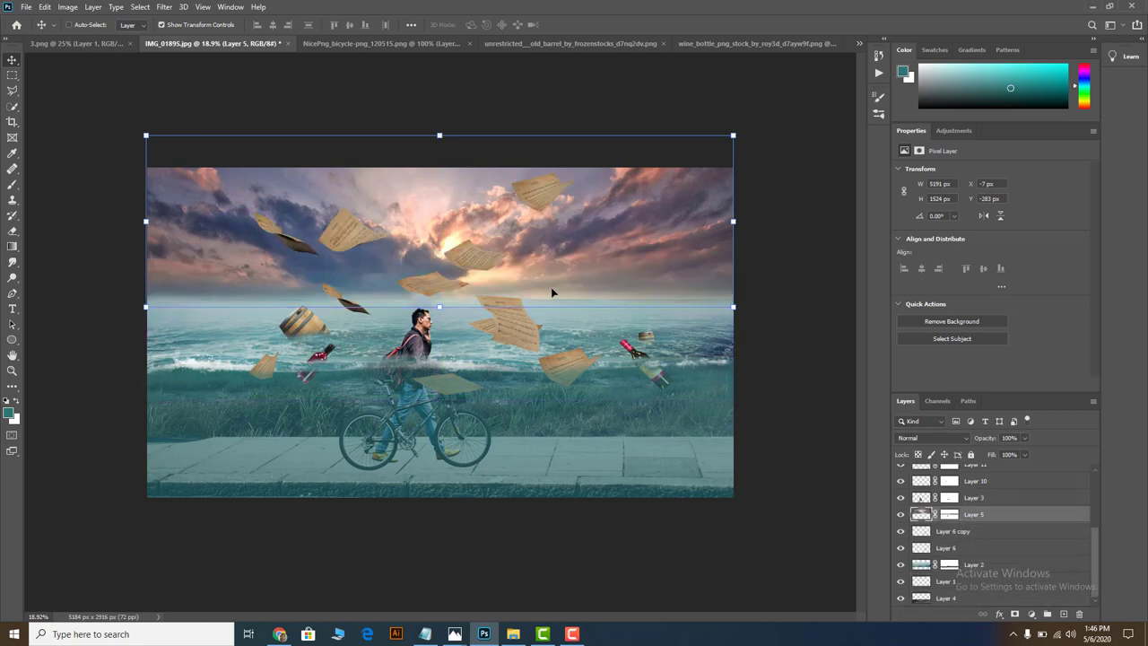
pyautogui.hotkey('ctrl', ']')
pyautogui.hotkey('ctrl', ']')
pyautogui.hotkey('ctrl', ']')
pyautogui.hotkey('ctrl', ']')
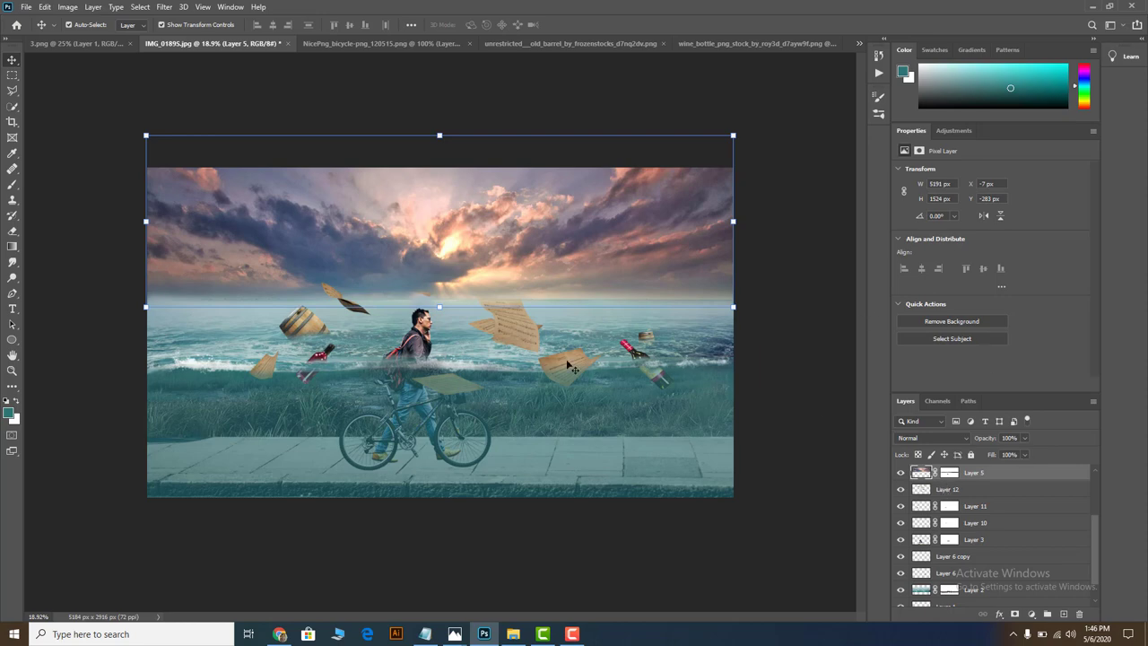
# Drag Layer 12's extra paper cluster around the canvas, then delete that layer.
pyautogui.moveTo(493, 338)
pyautogui.mouseDown()
pyautogui.moveTo(588, 355)
pyautogui.moveTo(567, 399)
pyautogui.moveTo(617, 399)
pyautogui.mouseUp()
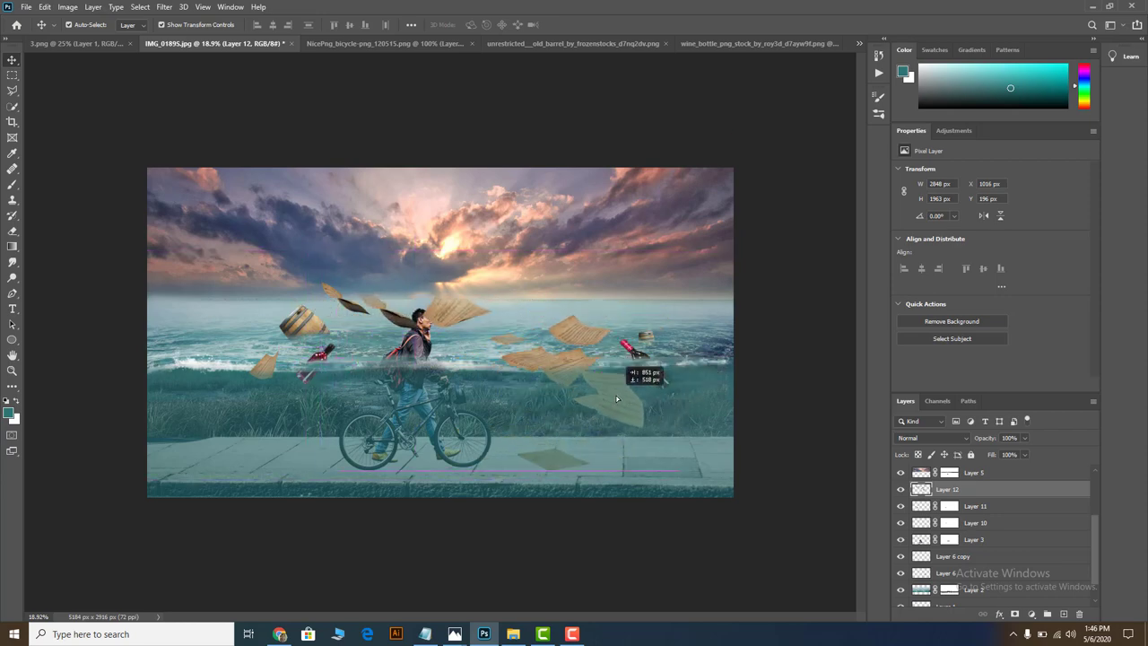
pyautogui.moveTo(616, 398); pyautogui.dragTo(526, 295)
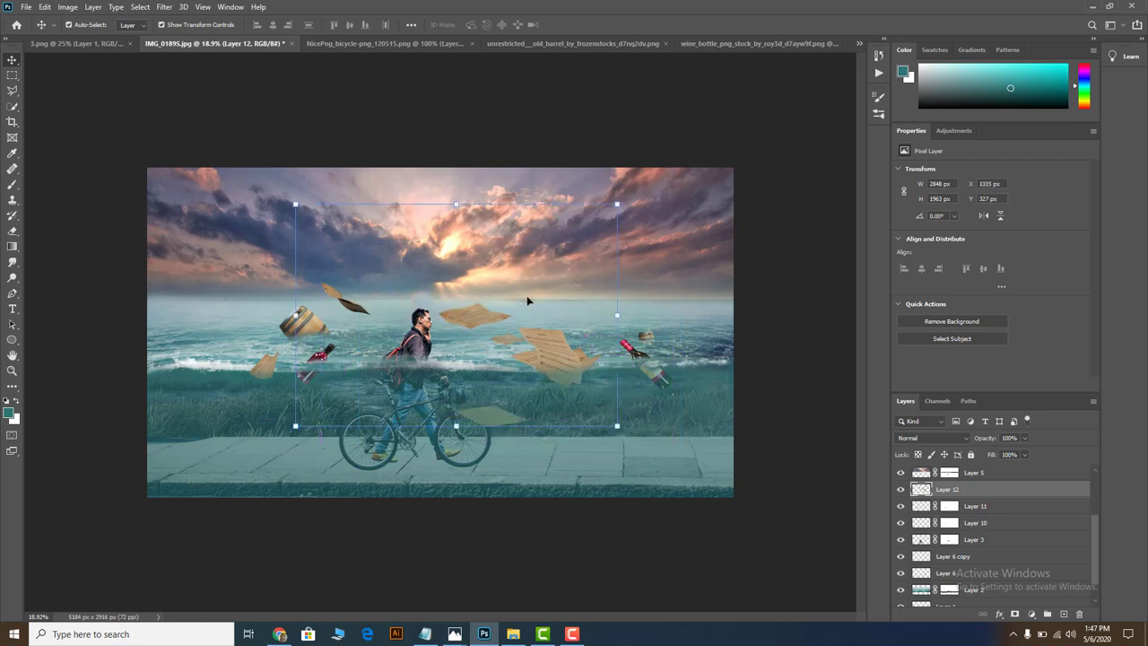
pyautogui.press('Delete')
# In the 3.png image, lasso-select two of the loose paper pieces.
pyautogui.click(385, 43)
pyautogui.click(252, 45)
pyautogui.click(95, 45)
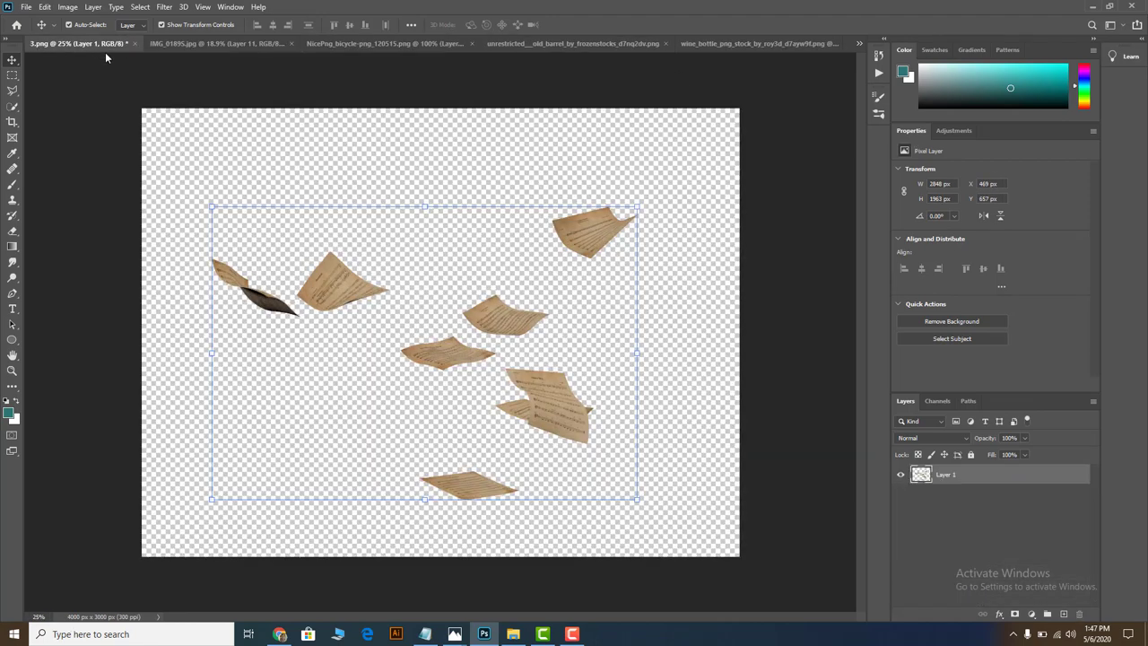
pyautogui.click(13, 89)
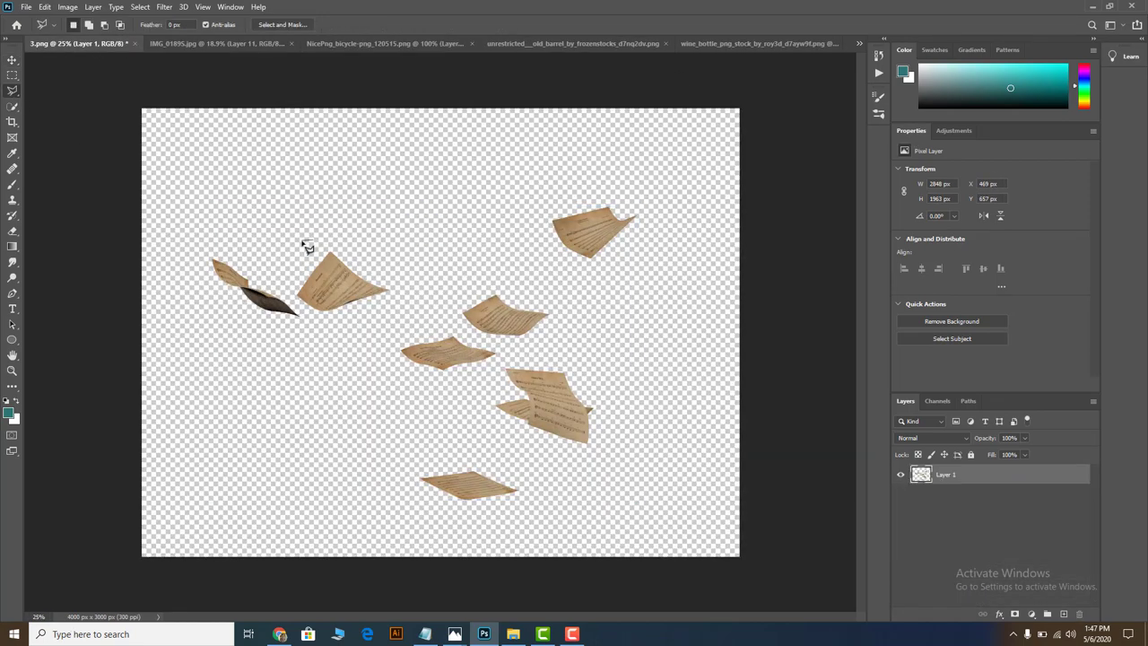
pyautogui.moveTo(307, 244)
pyautogui.mouseDown()
pyautogui.moveTo(554, 352)
pyautogui.moveTo(315, 246)
pyautogui.mouseUp()
pyautogui.press('v')
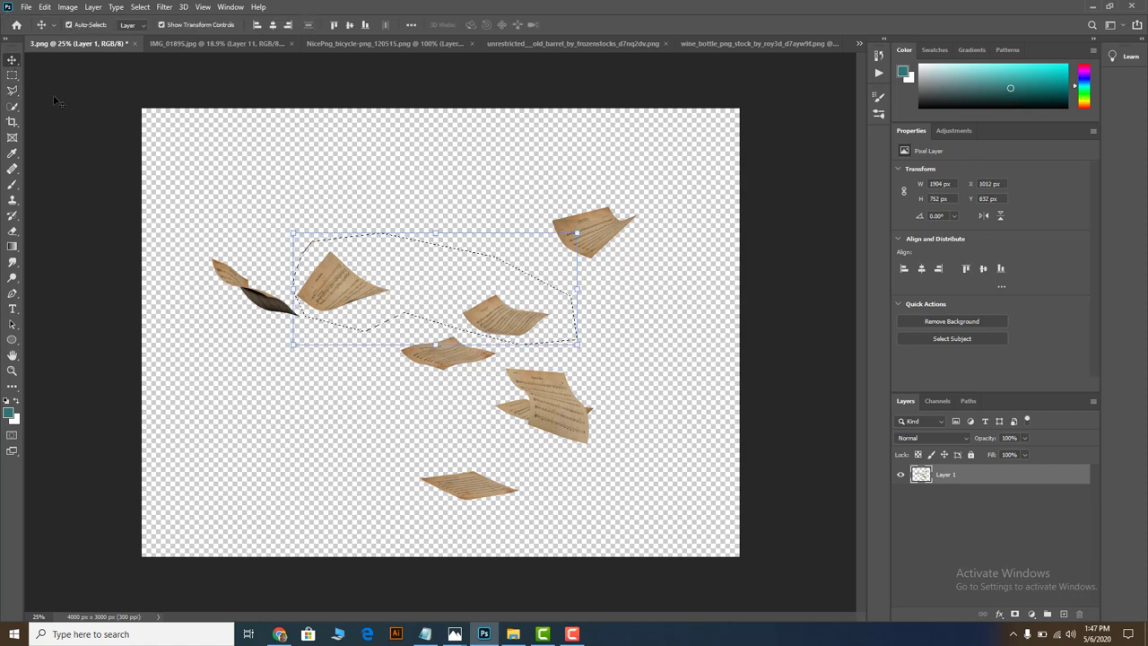
# Move the two papers into the IMG_01895 composite's sky and commit the placement.
pyautogui.moveTo(403, 278); pyautogui.dragTo(49, 50)
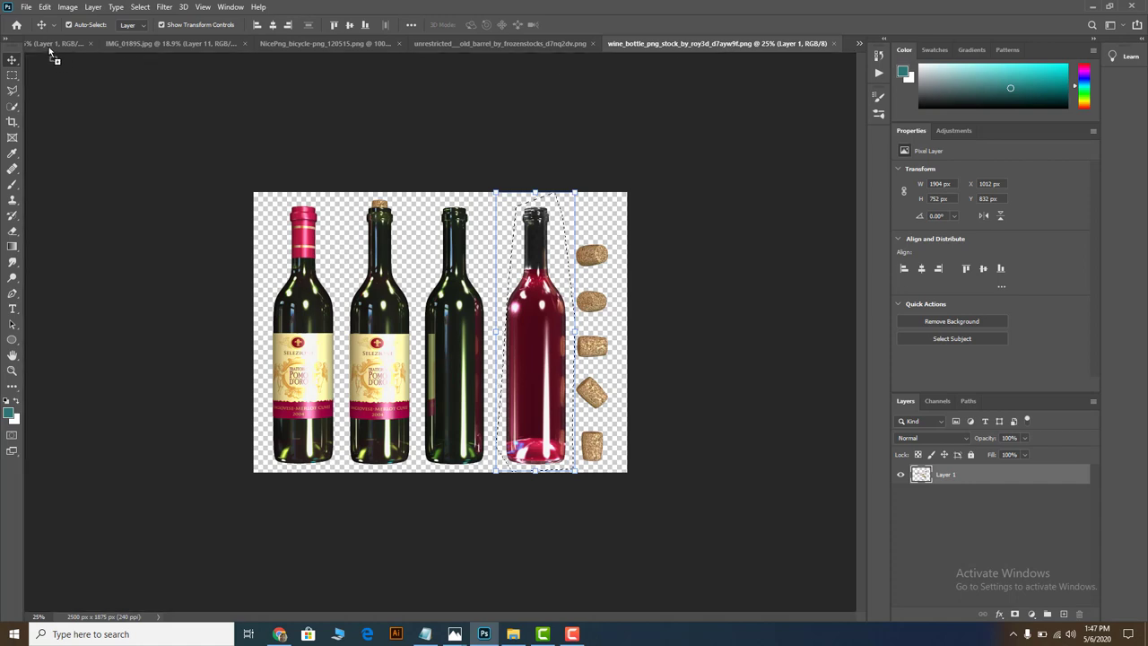
pyautogui.moveTo(251, 49); pyautogui.dragTo(427, 279)
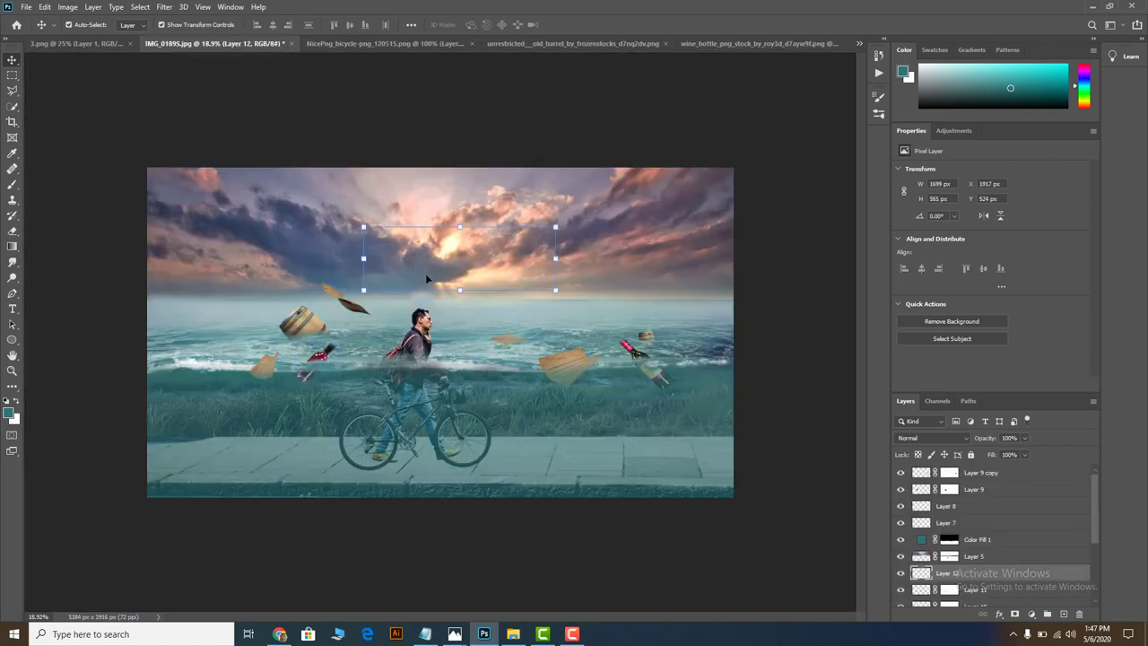
pyautogui.click(547, 465)
pyautogui.click(583, 488)
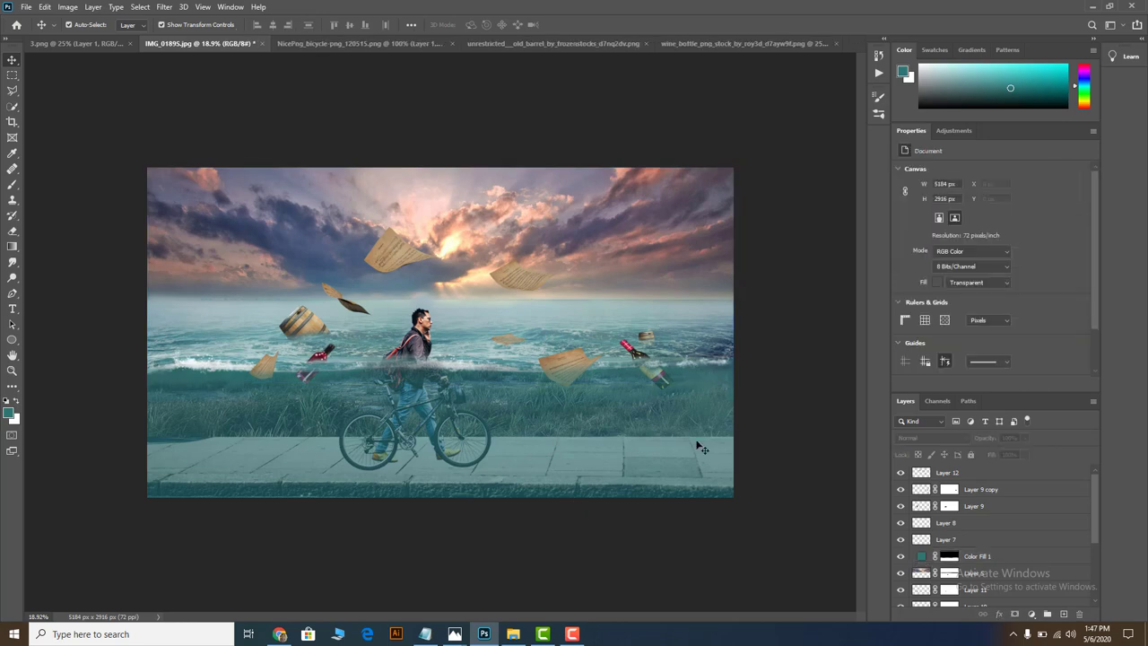
# Create a new empty layer, Layer 13, in the Layers panel.
pyautogui.scroll(-1, 671, 529)
pyautogui.scroll(3, 405, 349)
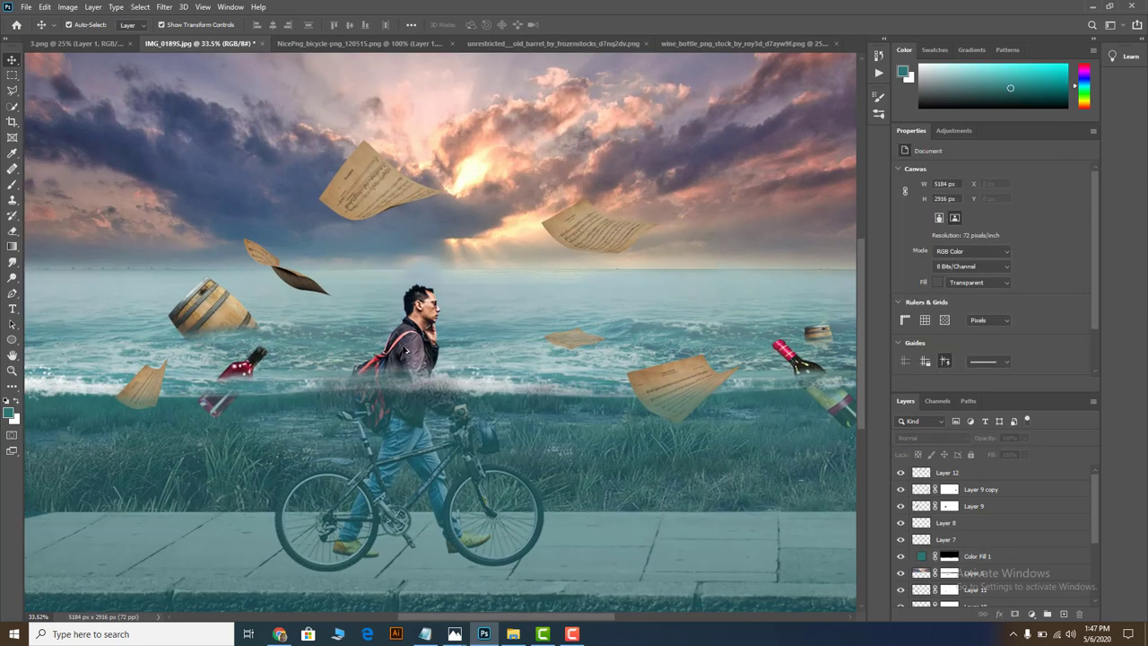
pyautogui.scroll(-2, 405, 350)
pyautogui.scroll(-1, 408, 346)
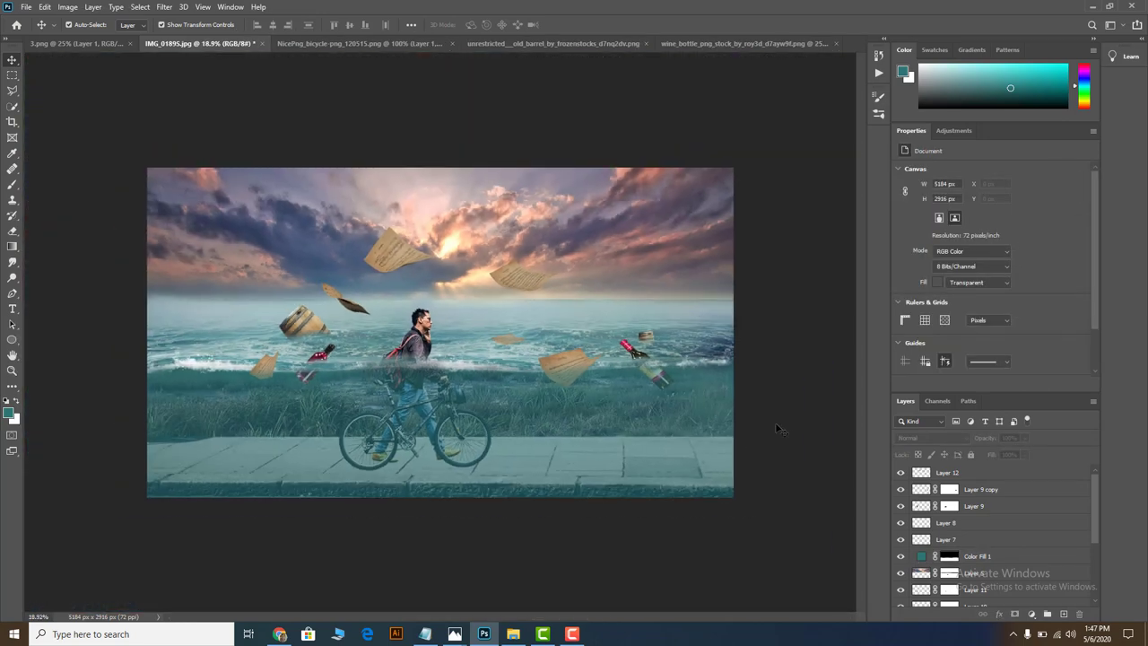
pyautogui.click(1064, 614)
# Move Layer 13 down the stack to sit between Layer 2 and Layer 1.
pyautogui.scroll(1, 422, 404)
pyautogui.scroll(2, 421, 404)
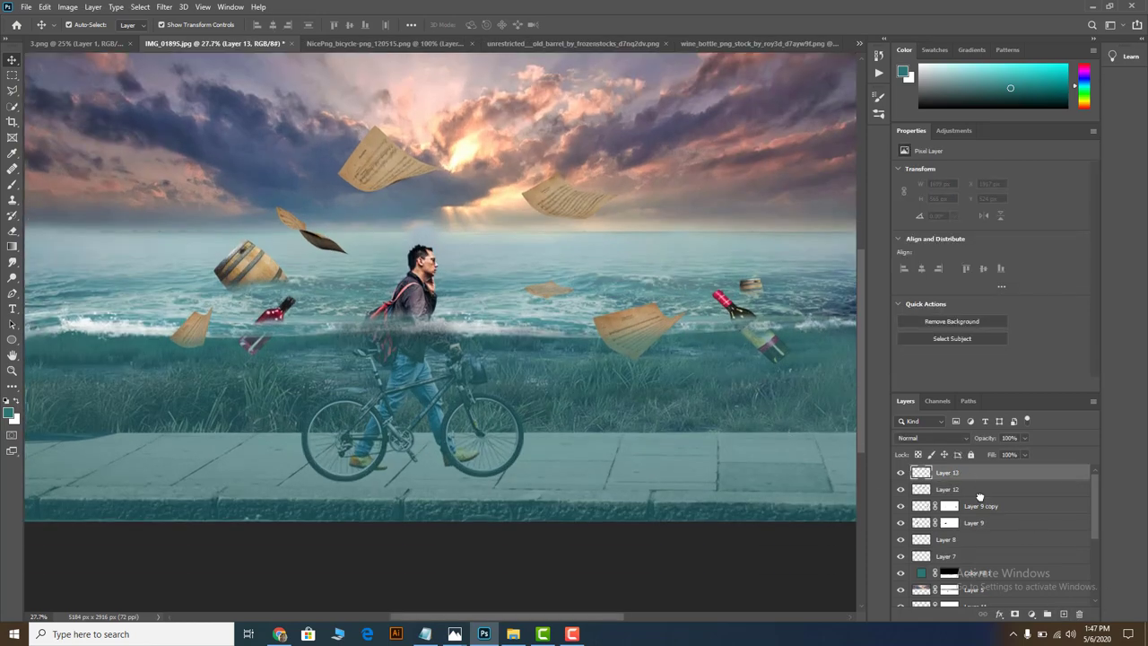
pyautogui.moveTo(980, 496); pyautogui.dragTo(988, 525)
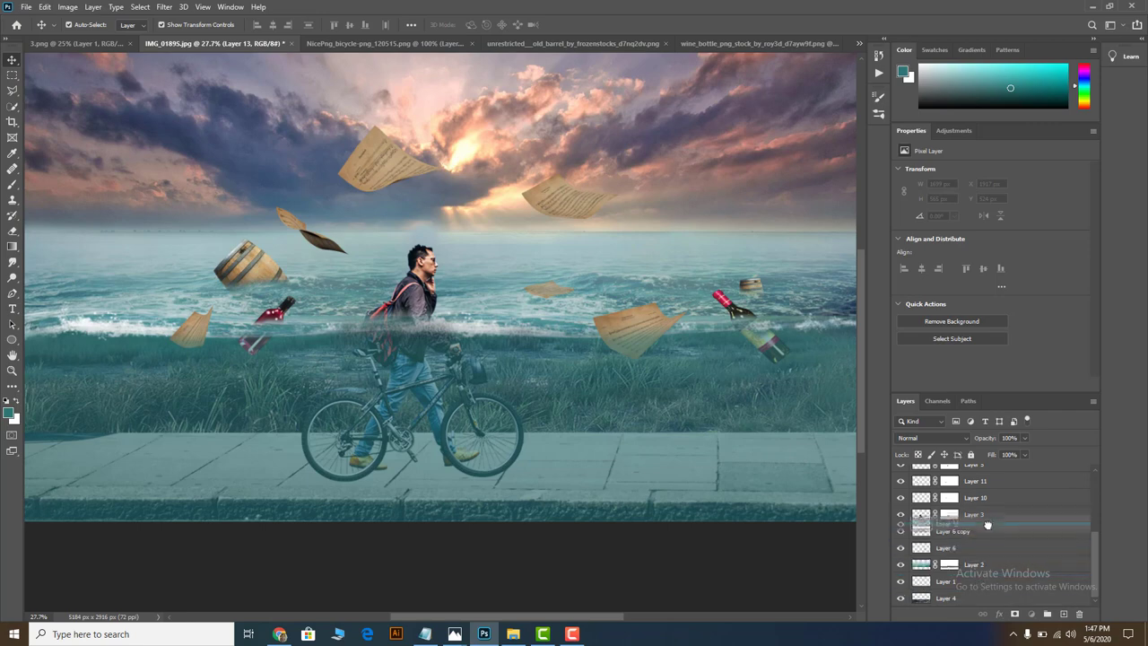
pyautogui.moveTo(988, 525); pyautogui.dragTo(1005, 521)
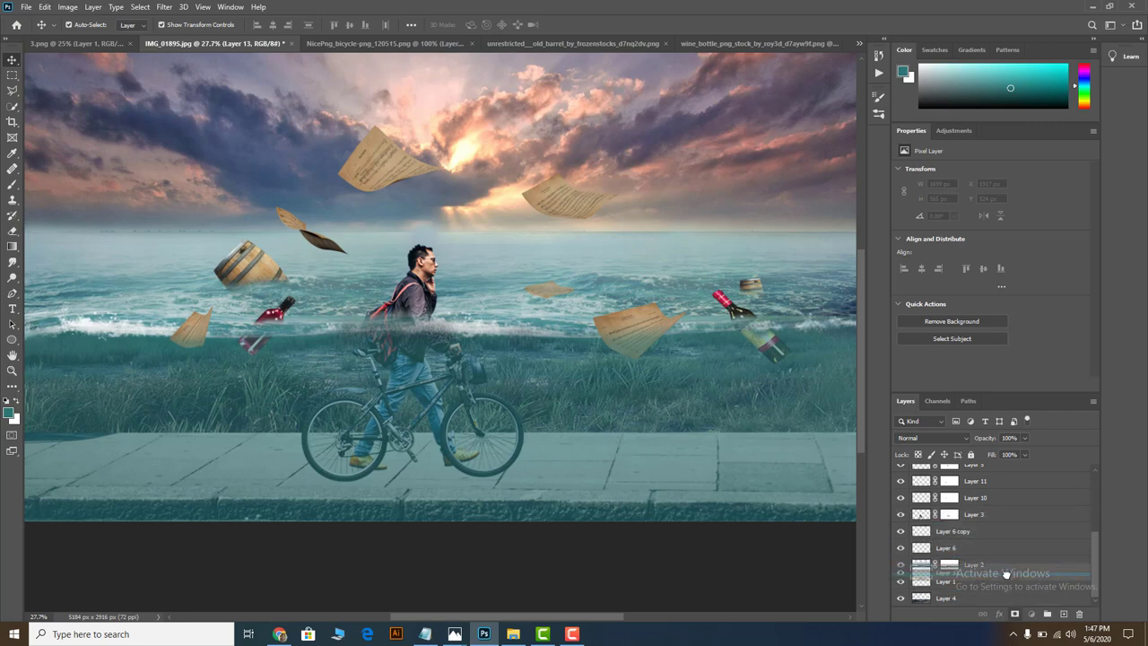
pyautogui.moveTo(1004, 521); pyautogui.dragTo(1006, 575)
pyautogui.scroll(1, 464, 499)
pyautogui.scroll(1, 463, 500)
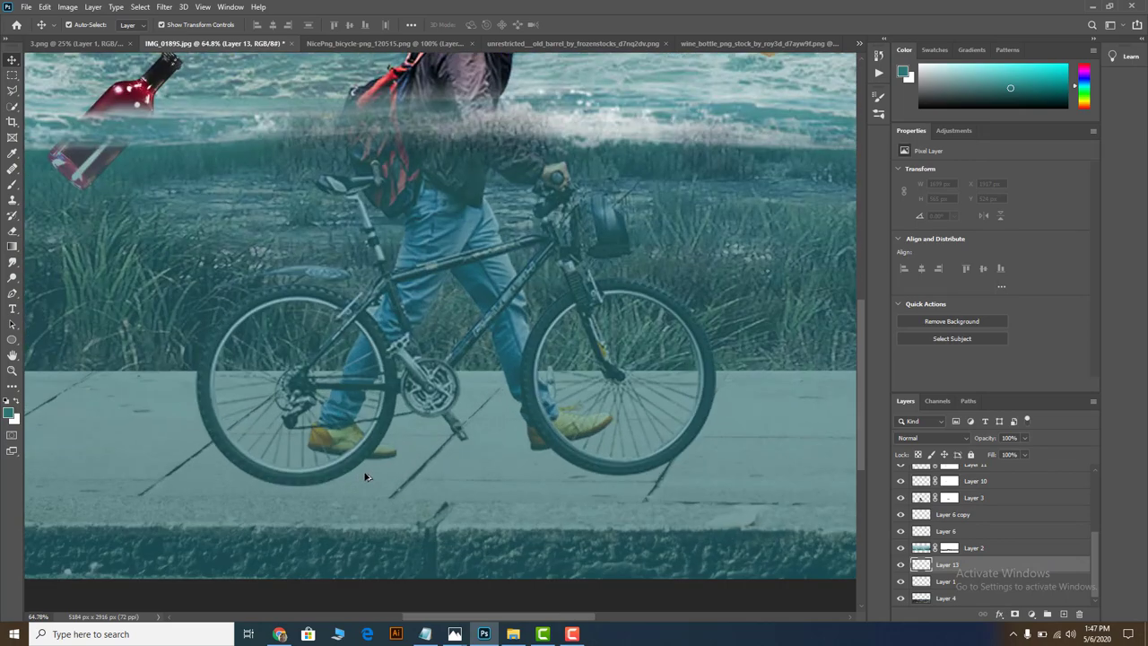
# Pick a smaller black Brush and paint a stroke just below the rear wheel.
pyautogui.click(15, 190)
pyautogui.click(61, 184)
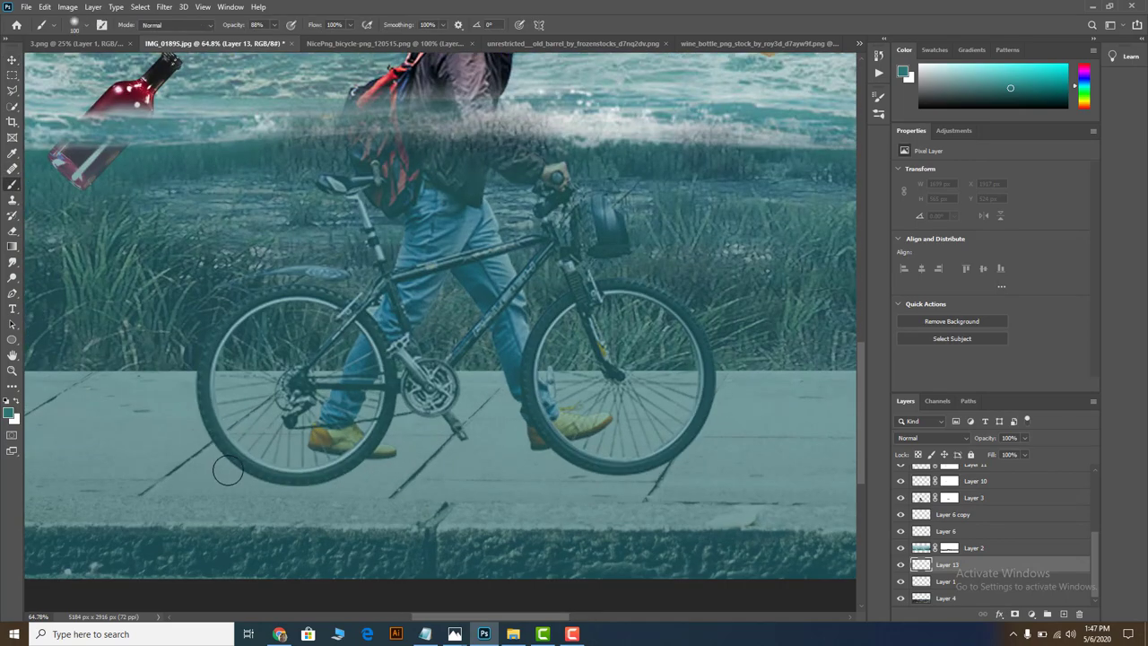
pyautogui.press('d')
pyautogui.press('[')
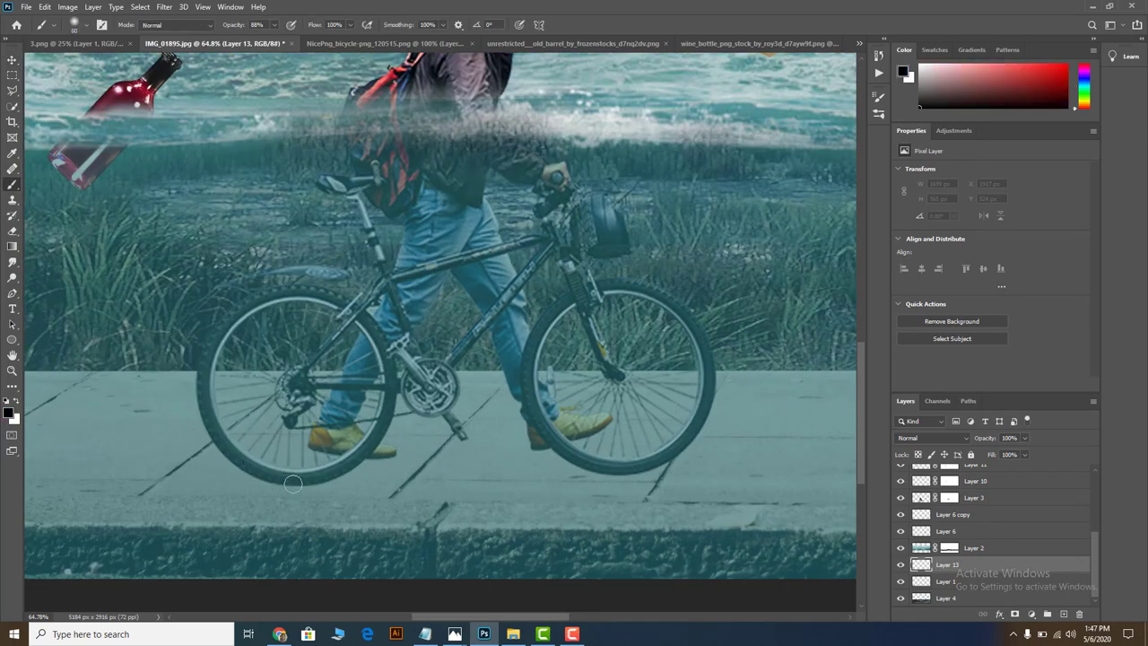
pyautogui.moveTo(360, 487); pyautogui.dragTo(378, 486)
# At 35% opacity, paint soft shadows under both wheels and between them.
pyautogui.click(350, 27)
pyautogui.click(275, 26)
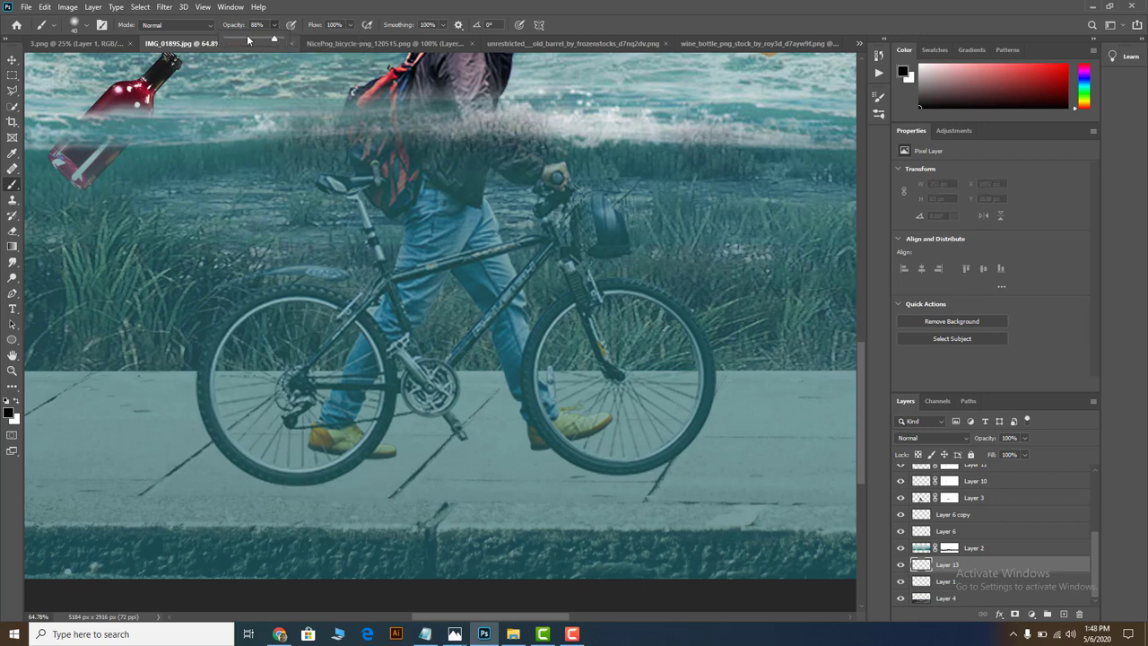
pyautogui.click(329, 484)
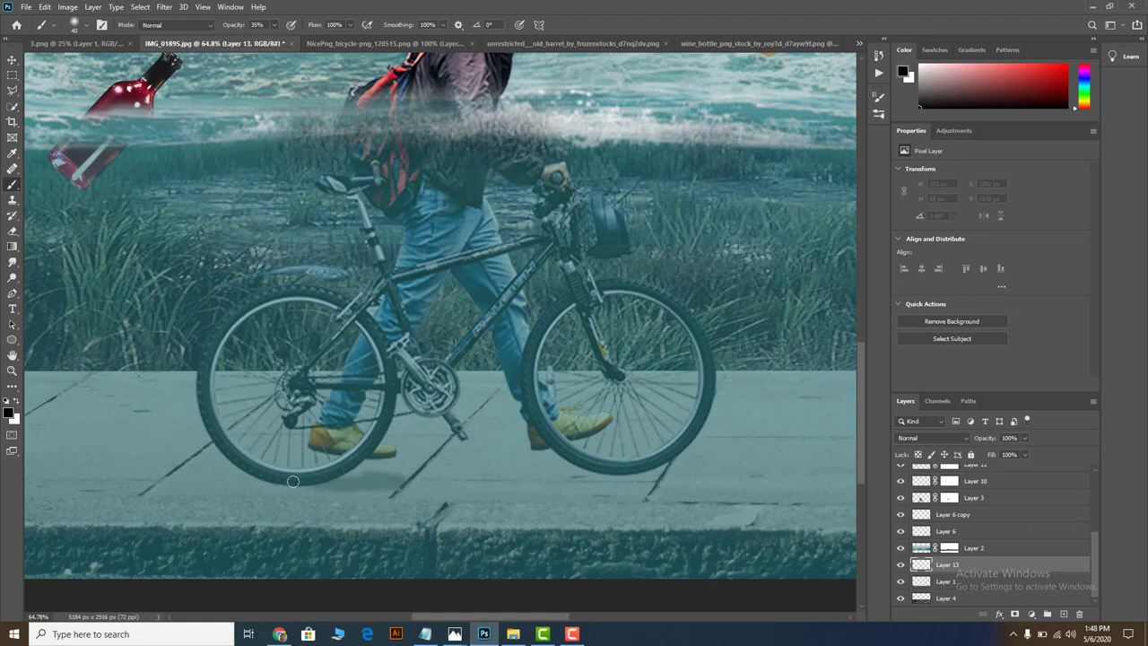
pyautogui.moveTo(204, 473); pyautogui.dragTo(358, 458)
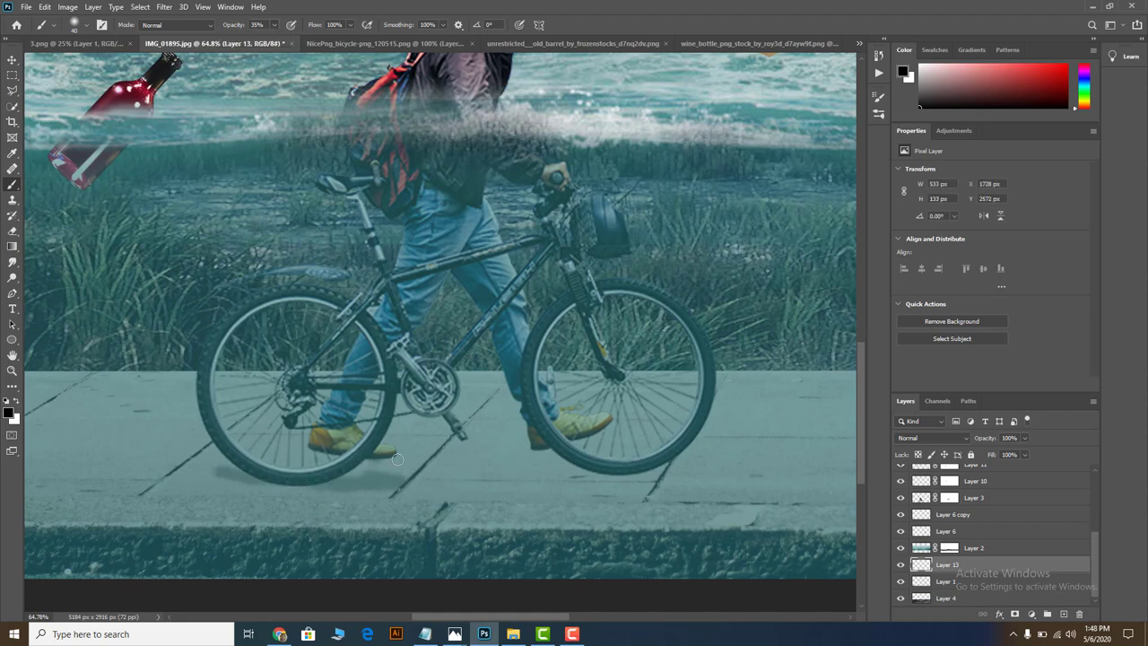
pyautogui.moveTo(617, 437); pyautogui.dragTo(524, 458)
pyautogui.moveTo(596, 472); pyautogui.dragTo(647, 480)
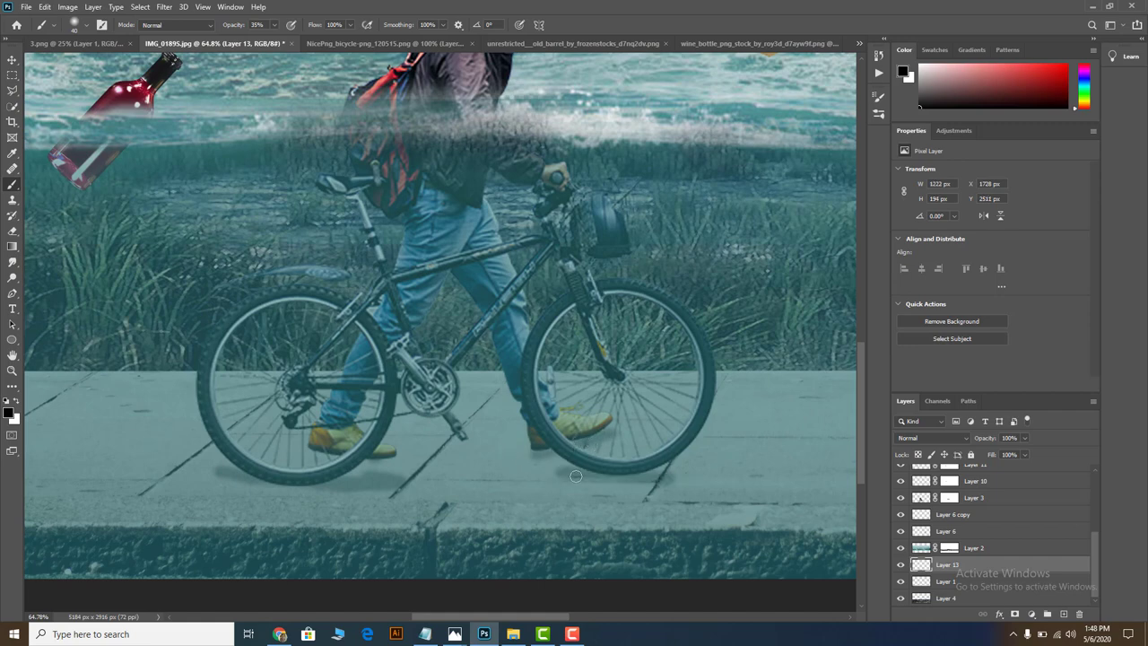
pyautogui.moveTo(576, 477)
pyautogui.mouseDown()
pyautogui.moveTo(335, 474)
pyautogui.moveTo(547, 468)
pyautogui.mouseUp()
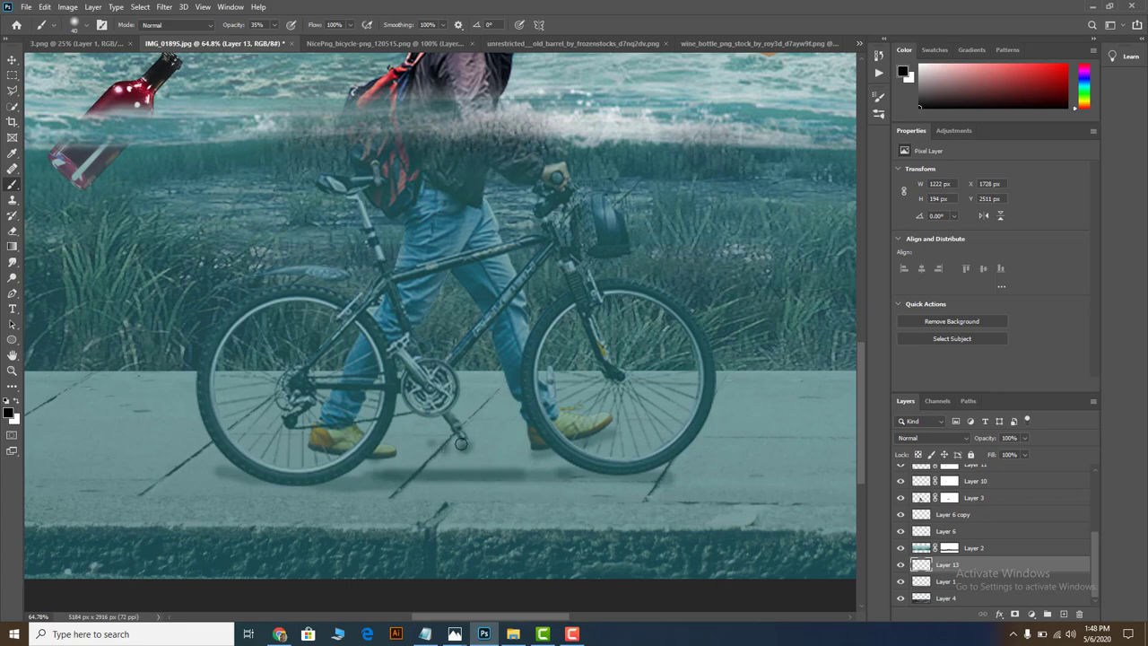
pyautogui.scroll(-5, 401, 437)
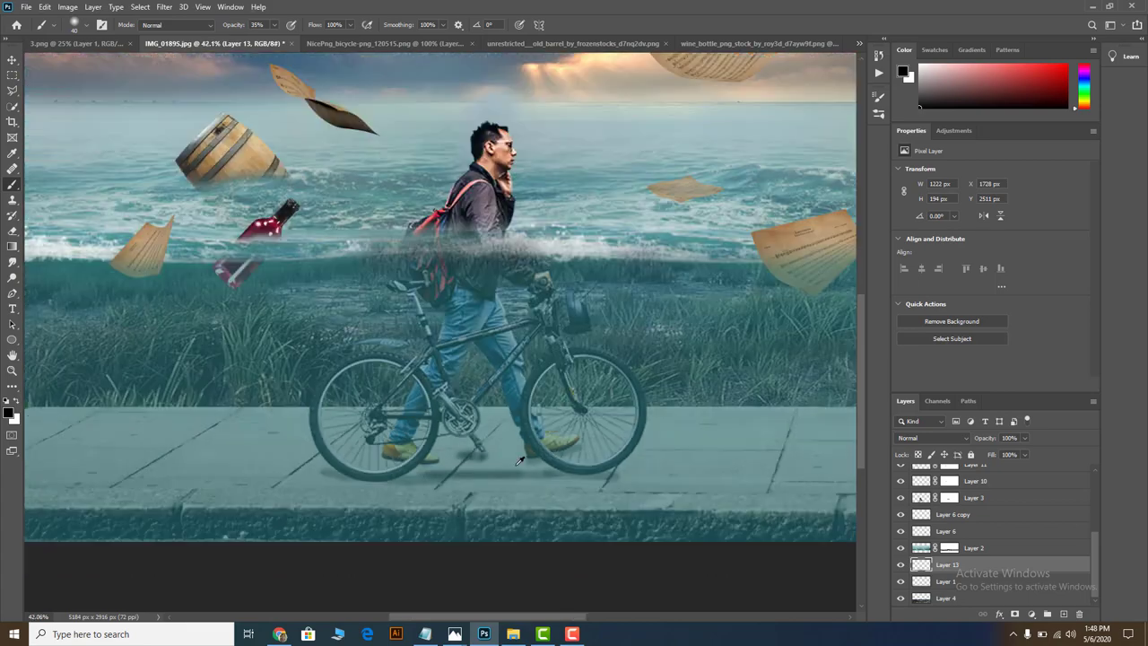
pyautogui.scroll(-1, 401, 438)
pyautogui.scroll(3, 400, 485)
pyautogui.scroll(3, 398, 526)
pyautogui.scroll(3, 399, 526)
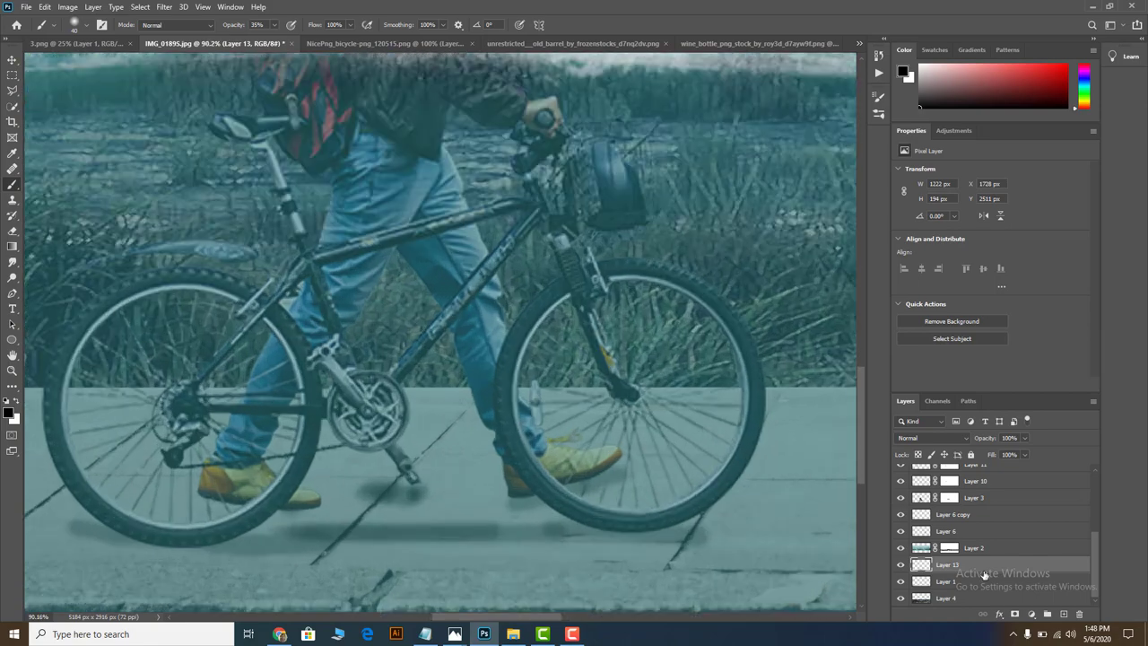
# Add a mask to Layer 13 and fade both ends of the bike's shadow.
pyautogui.click(1015, 613)
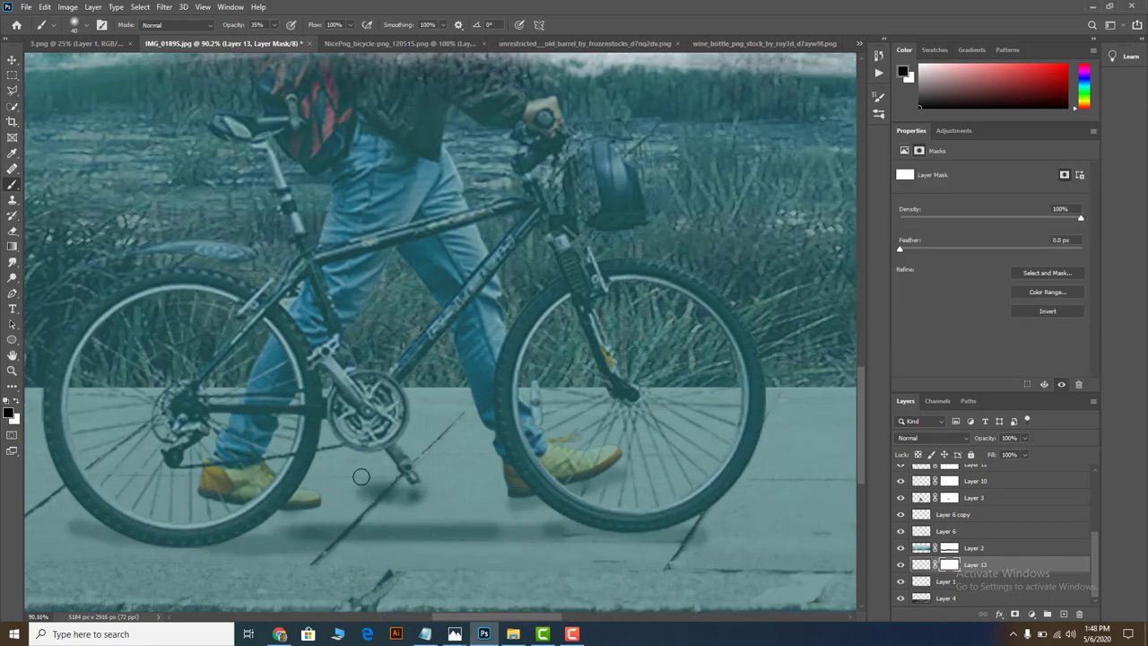
pyautogui.moveTo(376, 531); pyautogui.dragTo(233, 532)
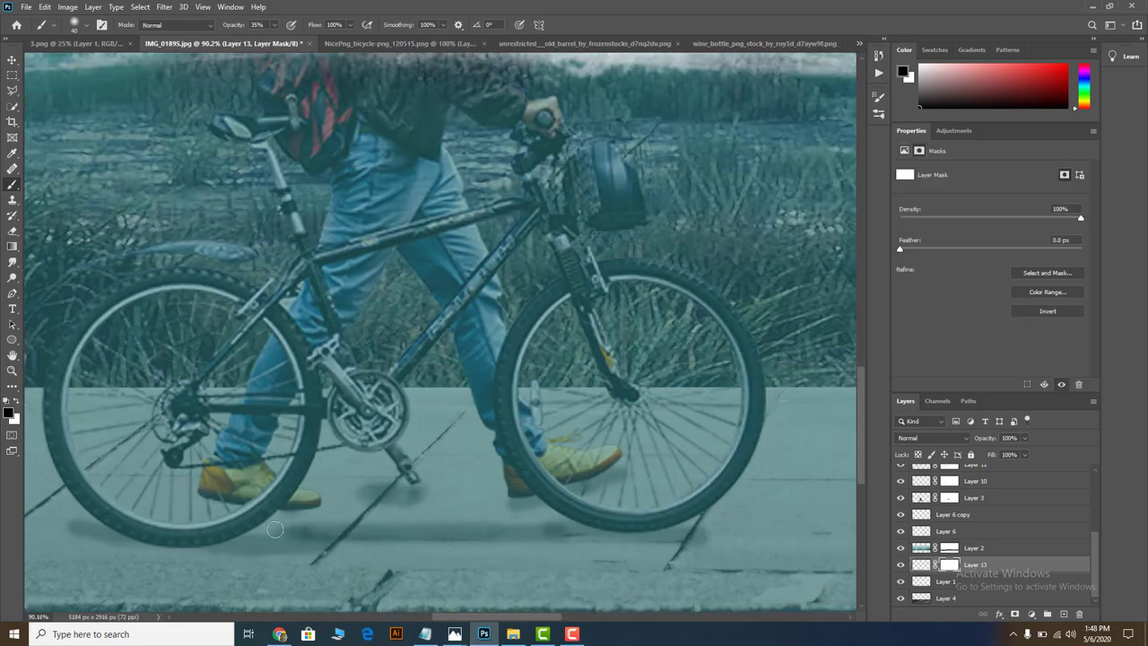
pyautogui.moveTo(580, 534); pyautogui.dragTo(723, 542)
pyautogui.scroll(-2, 321, 483)
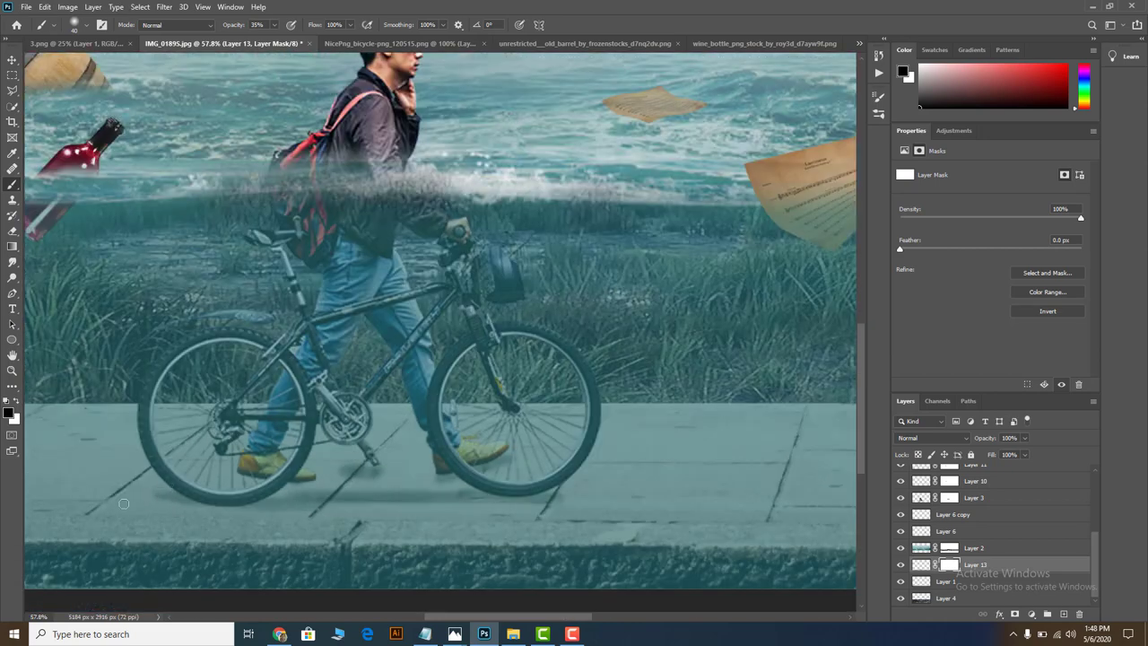
pyautogui.scroll(-2, 123, 503)
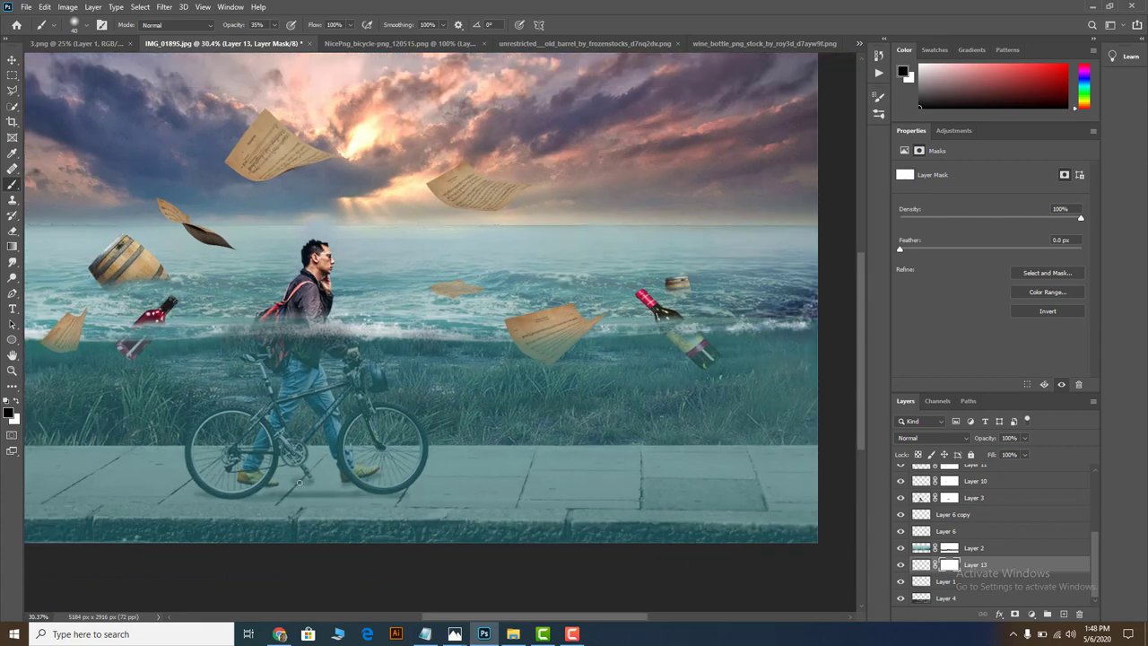
pyautogui.scroll(-2, 310, 483)
pyautogui.scroll(3, 359, 493)
pyautogui.scroll(-1, 386, 498)
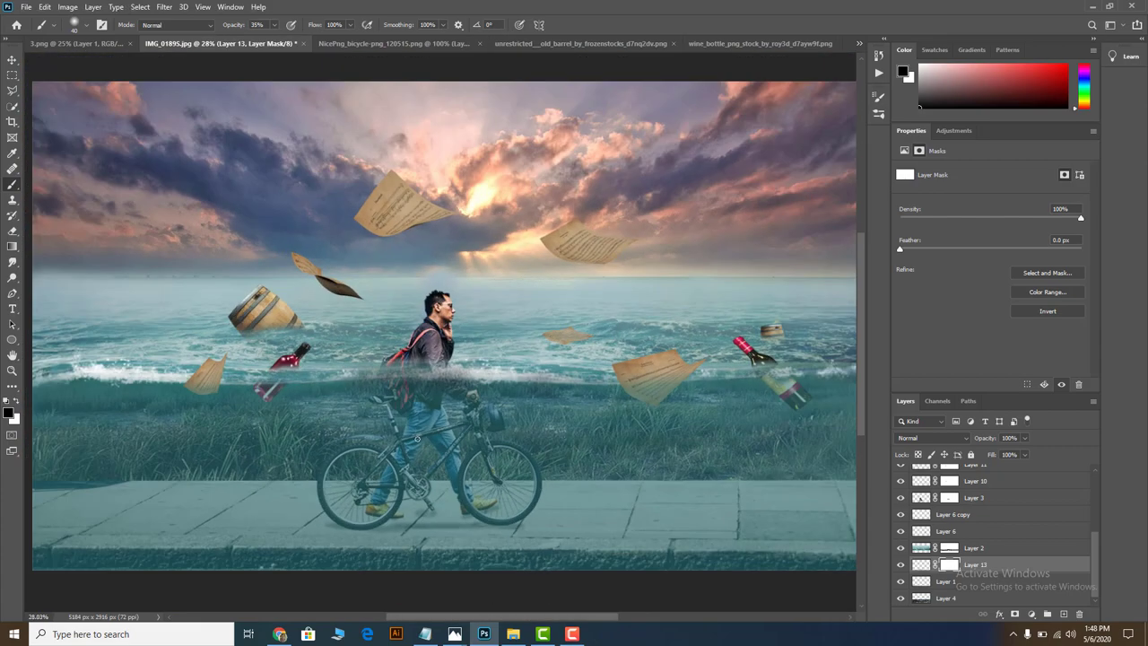
pyautogui.scroll(-1, 413, 507)
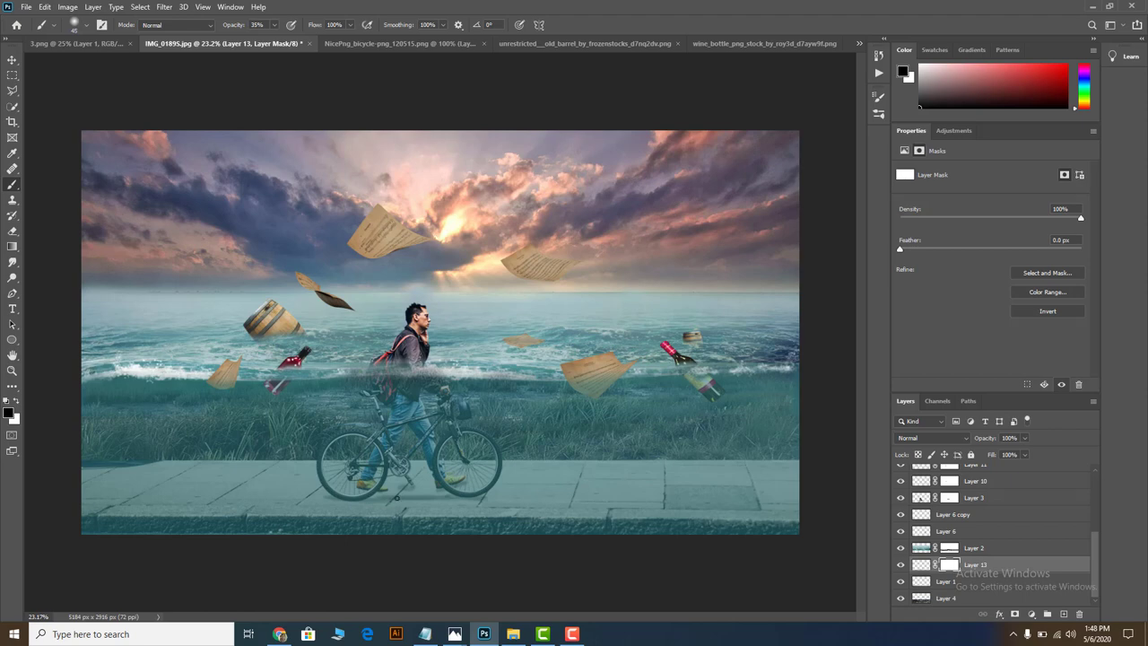
pyautogui.press(']')
pyautogui.press(']')
pyautogui.press(']')
# Select Layer 12 through Layer 4 and stamp them into a merged Layer 14.
pyautogui.scroll(-2, 428, 509)
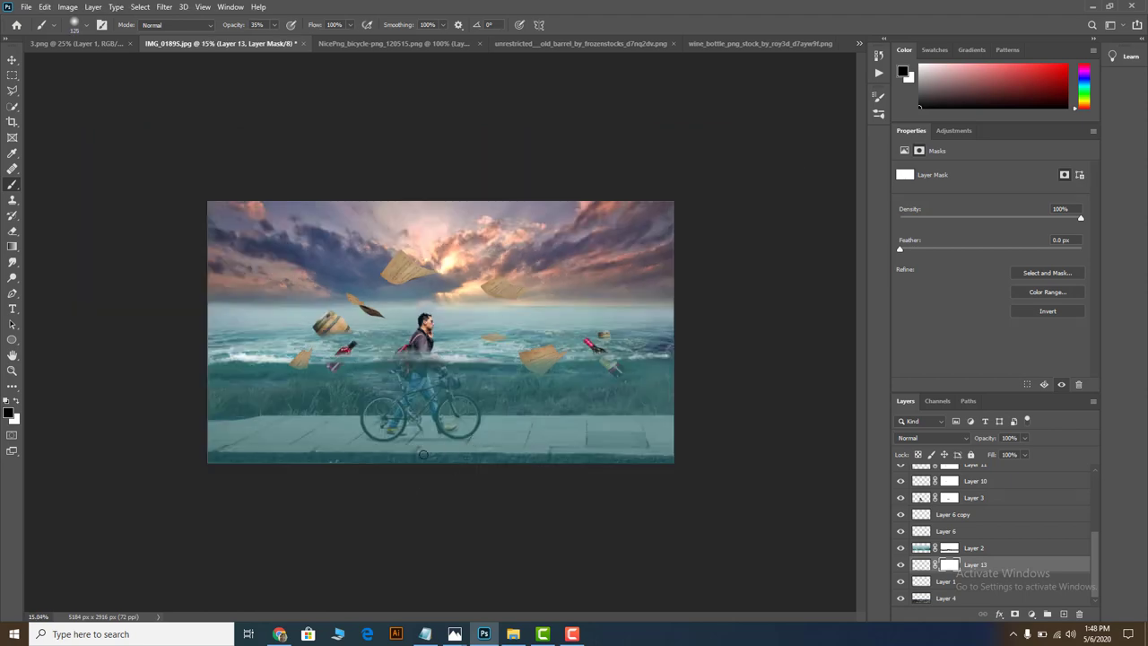
pyautogui.scroll(2, 384, 399)
pyautogui.scroll(-1, 384, 400)
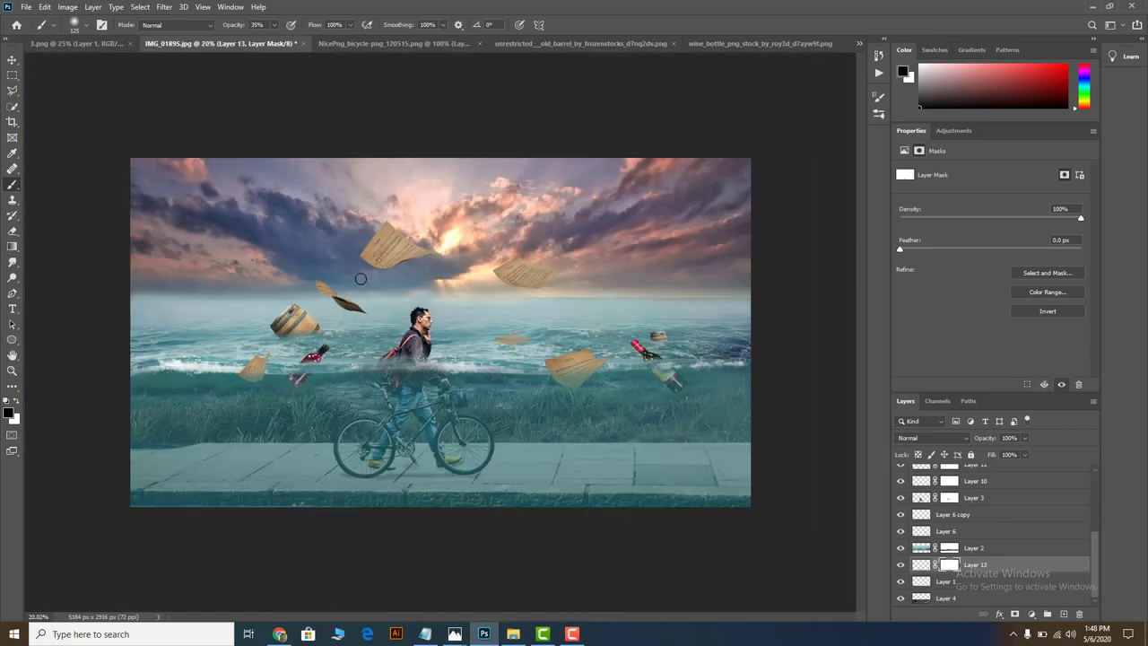
pyautogui.scroll(-2, 593, 357)
pyautogui.scroll(2, 593, 357)
pyautogui.scroll(-1, 593, 357)
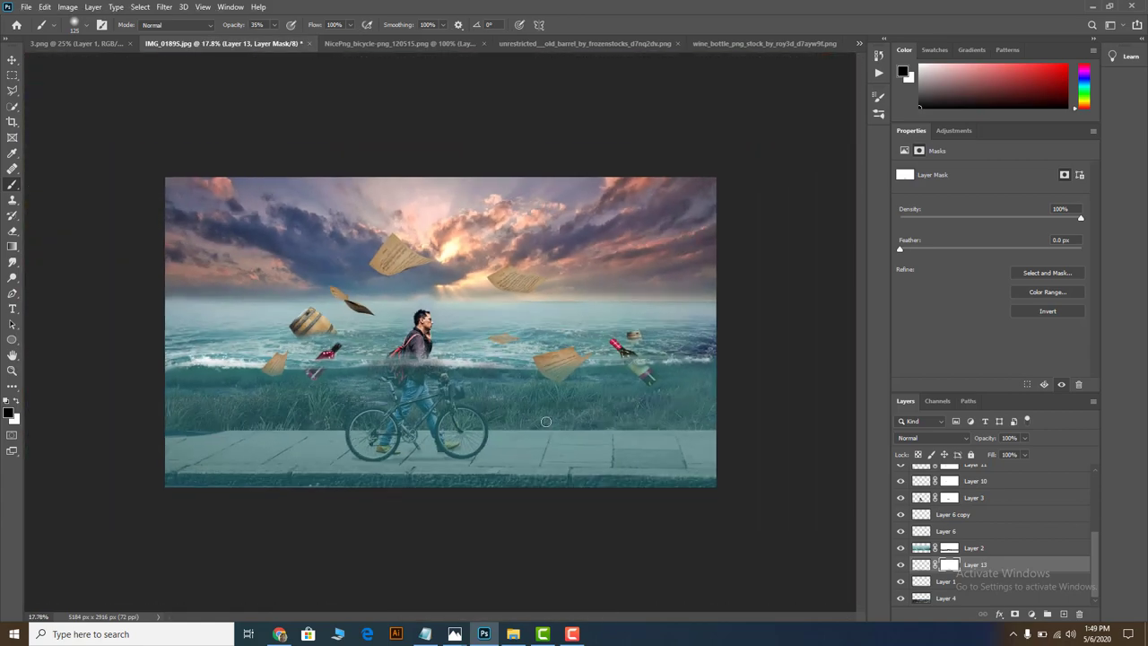
pyautogui.scroll(2, 937, 556)
pyautogui.scroll(3, 937, 555)
pyautogui.scroll(-1, 605, 417)
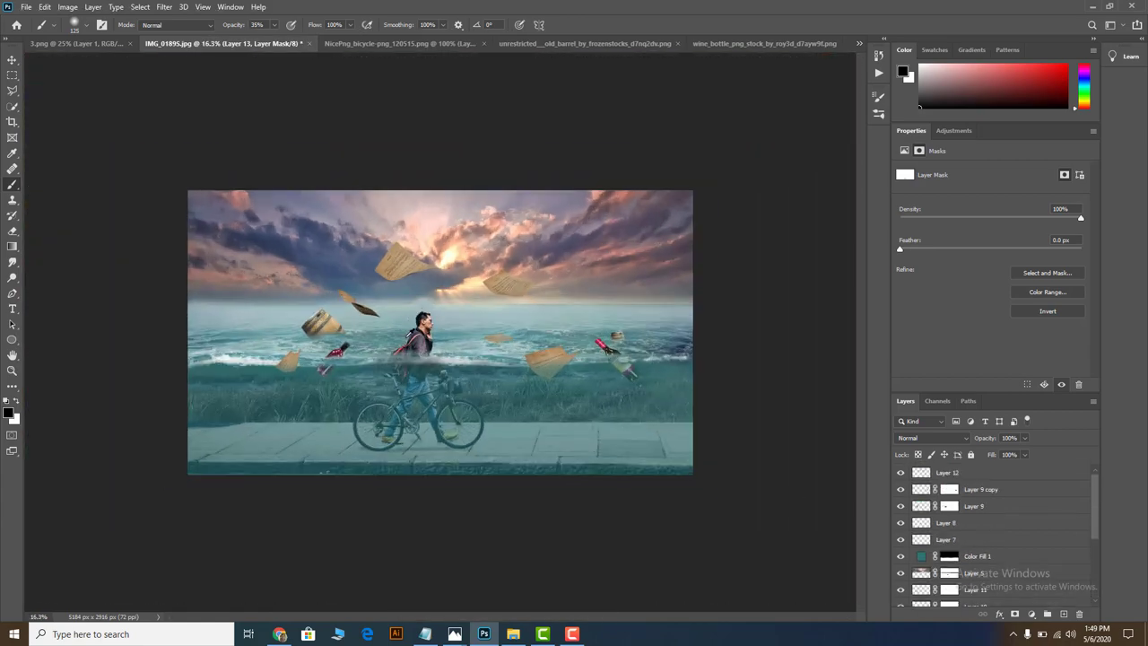
pyautogui.scroll(1, 412, 332)
pyautogui.scroll(1, 413, 338)
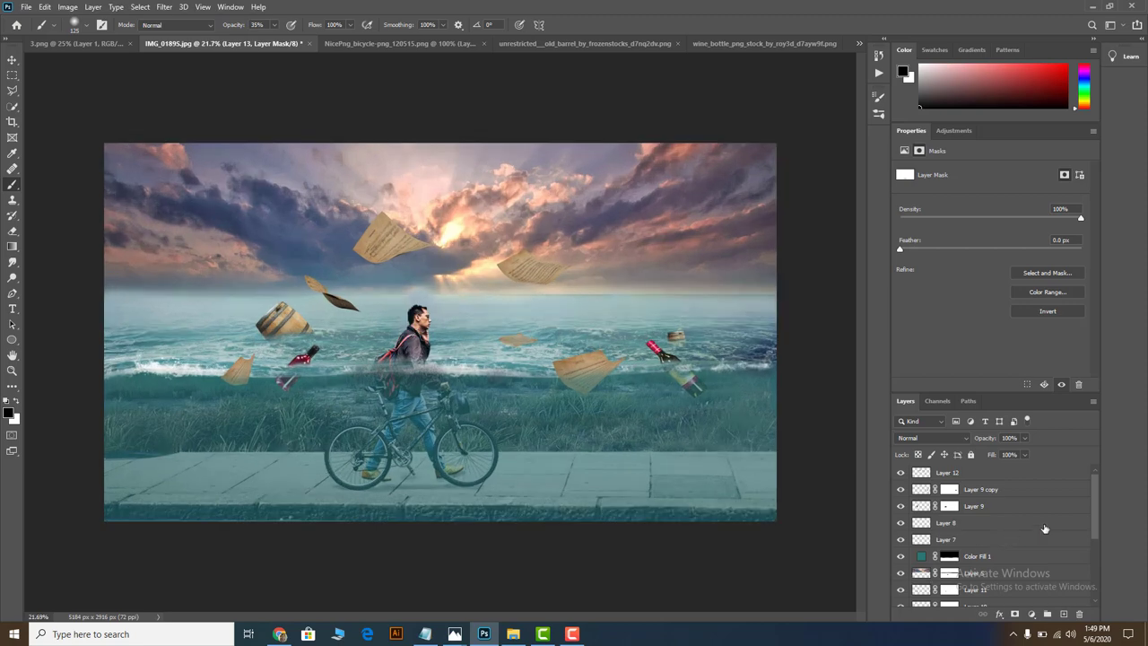
pyautogui.scroll(-1, 1096, 523)
pyautogui.scroll(-1, 1095, 548)
pyautogui.scroll(2, 1095, 547)
pyautogui.click(1031, 476)
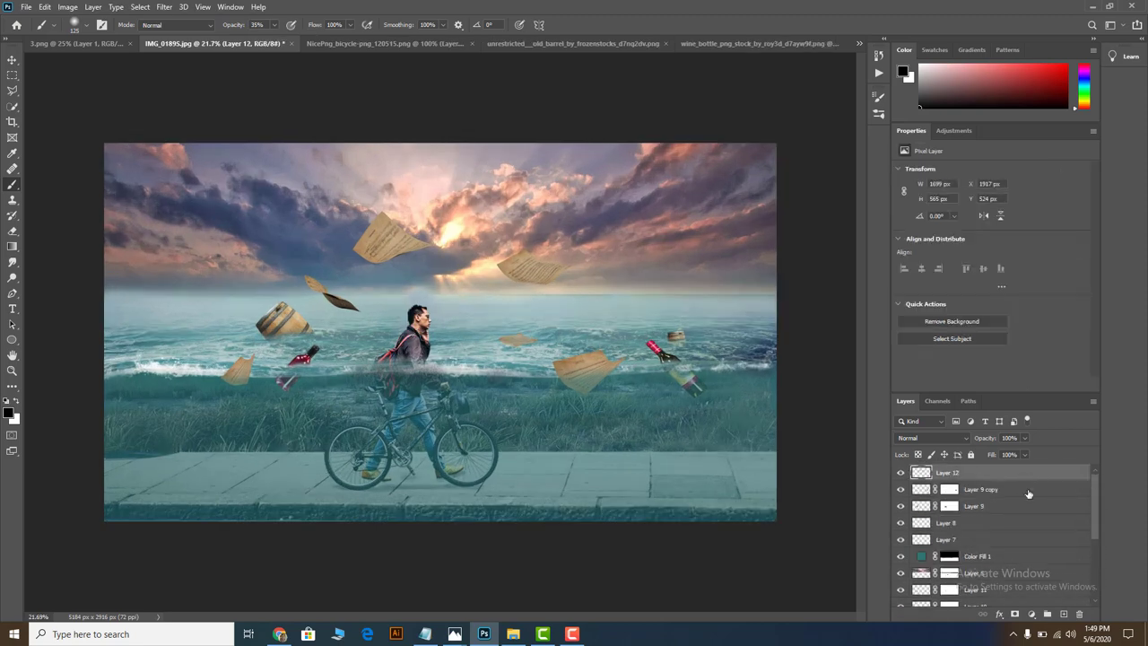
pyautogui.scroll(-2, 1024, 567)
pyautogui.scroll(-3, 1028, 574)
pyautogui.keyDown('shift'); pyautogui.click(1017, 599); pyautogui.keyUp('shift')
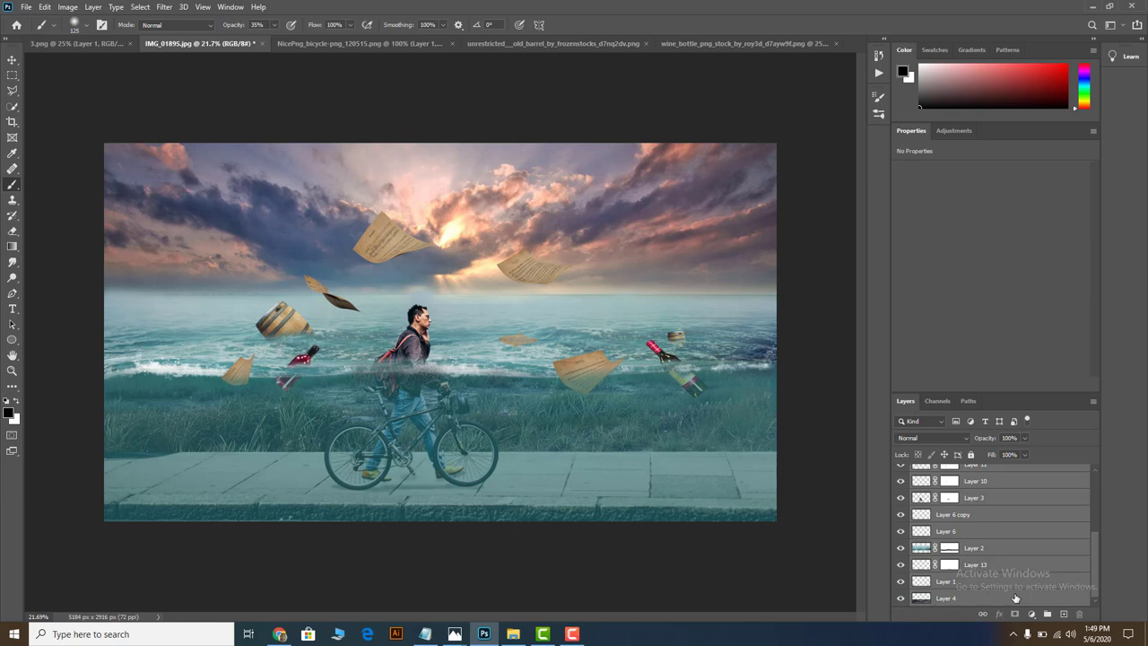
pyautogui.hotkey('ctrl', 'shift', 'alt', 'e')
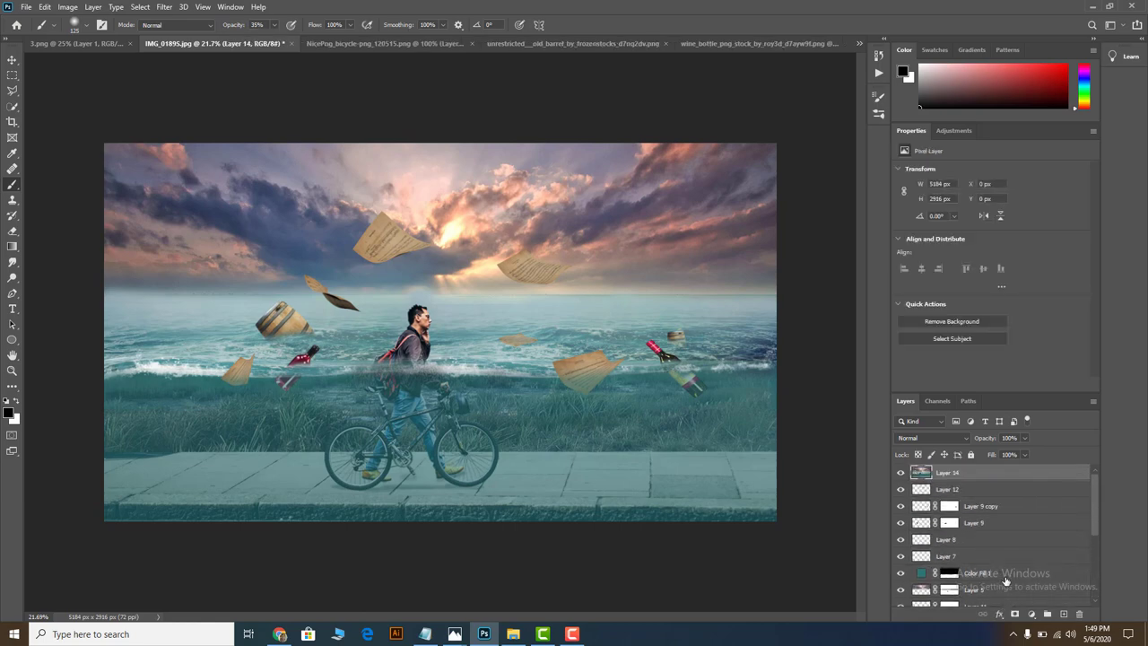
# Apply a Camera Raw Filter to Layer 14 with Shadows +100 and Highlights -100.
pyautogui.click(164, 6)
pyautogui.click(231, 78)
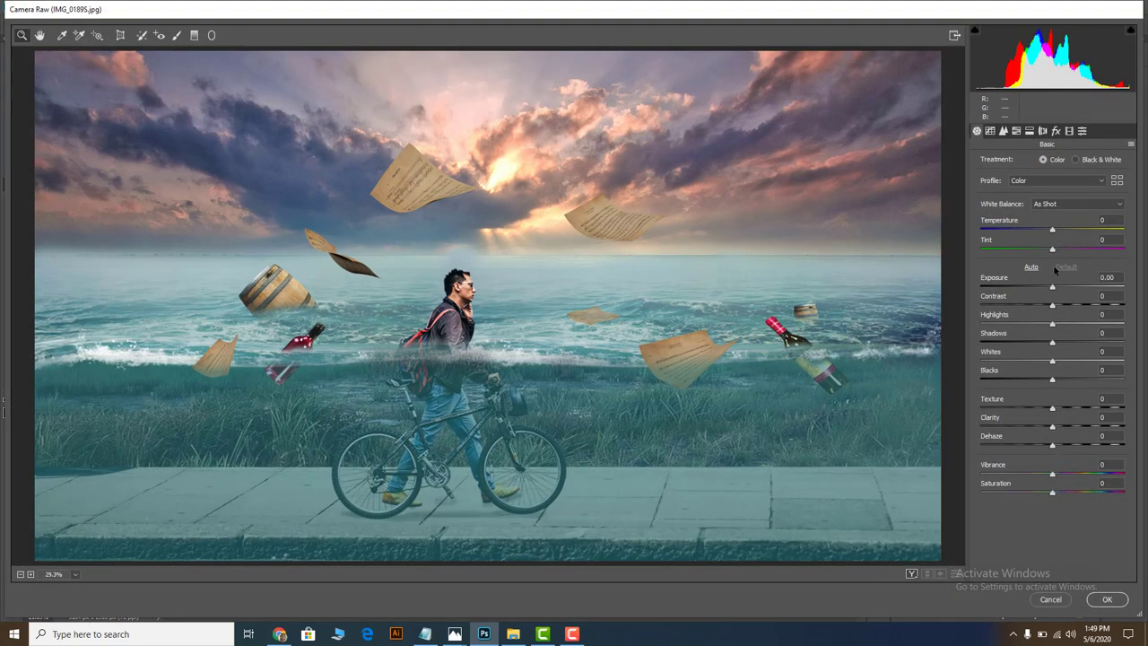
pyautogui.moveTo(1053, 346); pyautogui.dragTo(1126, 344)
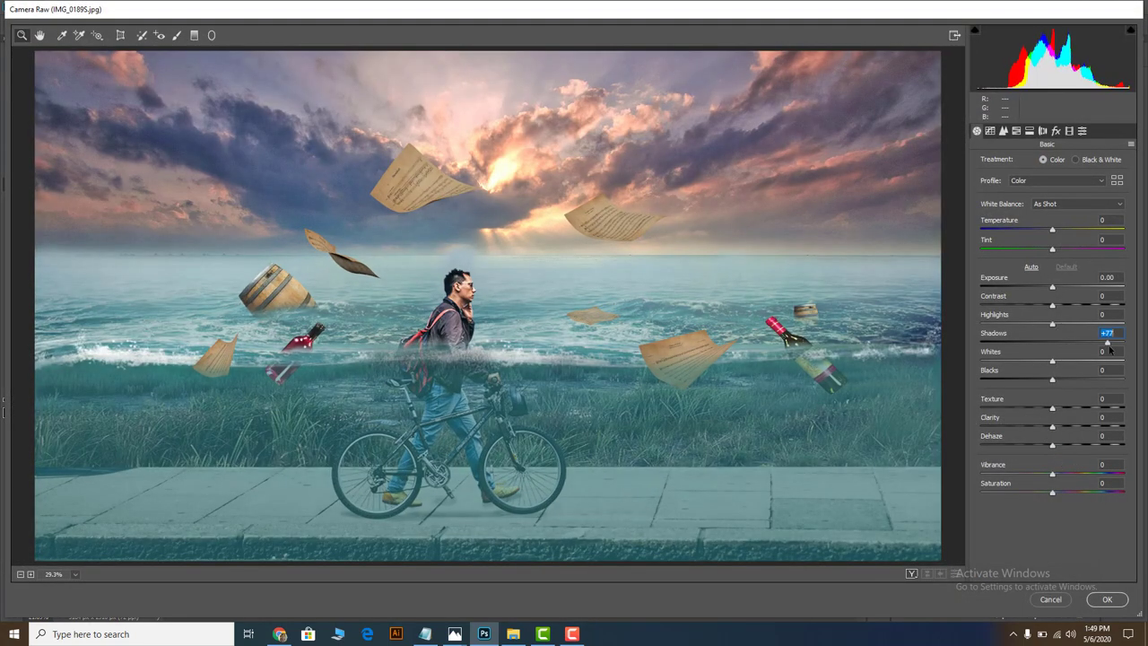
pyautogui.hotkey('ctrl', '-')
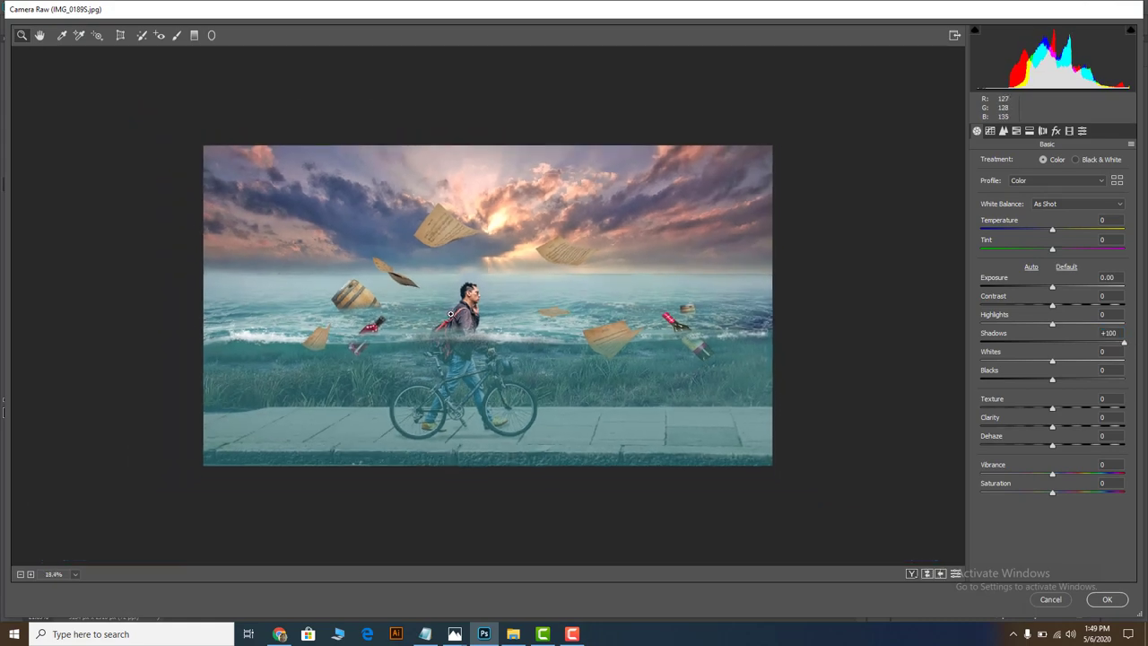
pyautogui.moveTo(1052, 323); pyautogui.dragTo(969, 327)
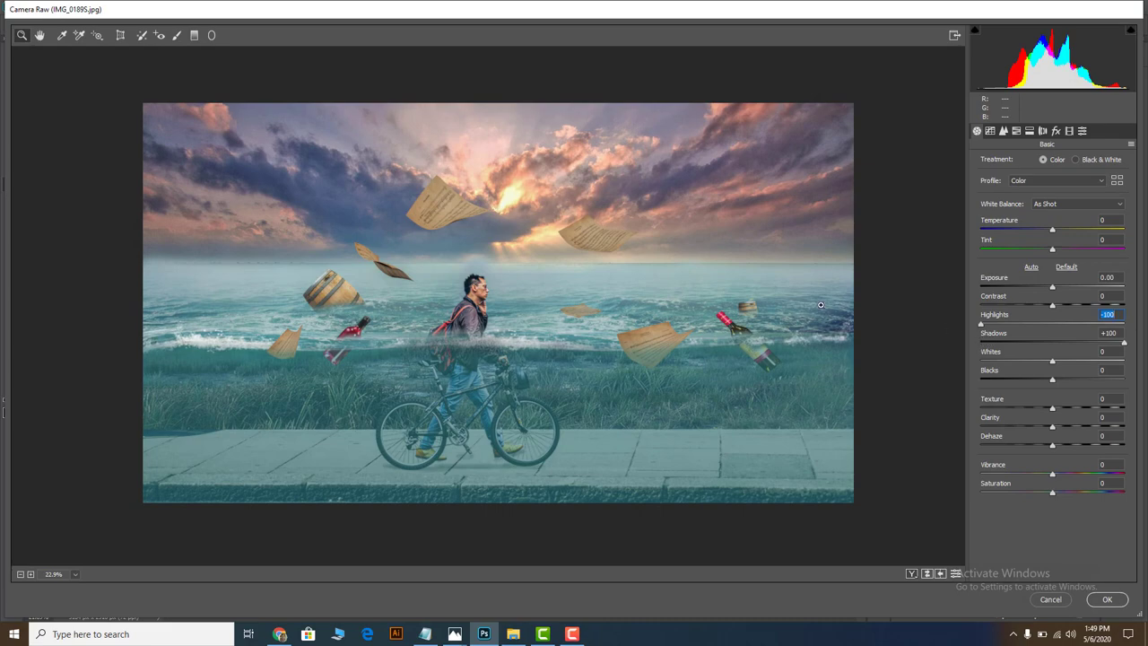
pyautogui.press('Return')
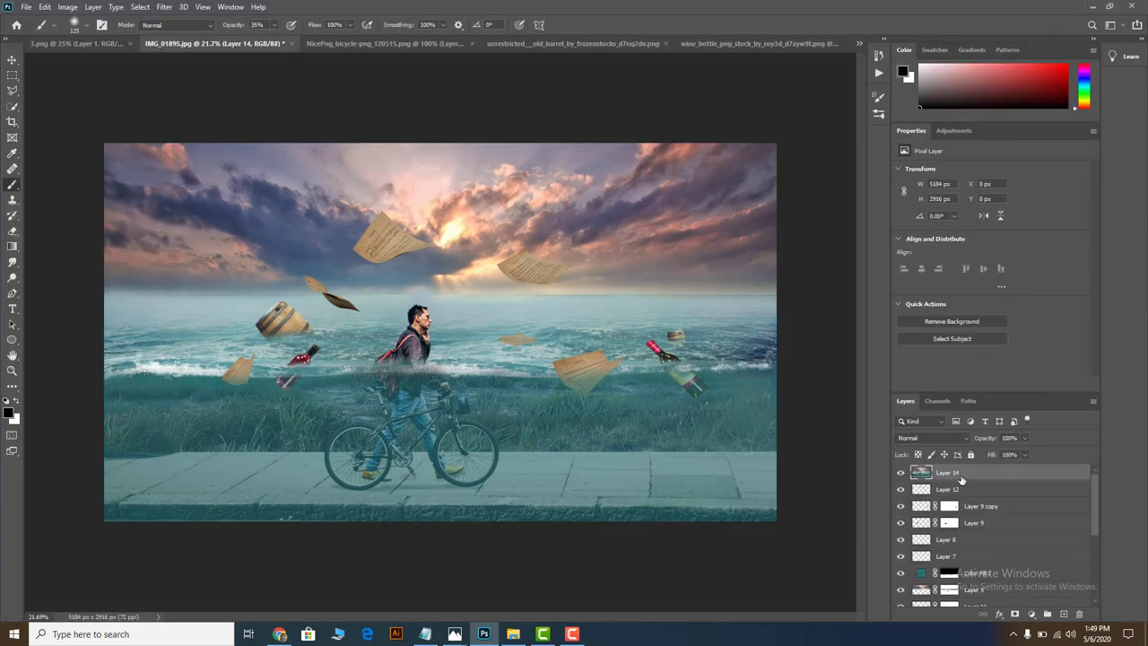
# Delete the graded Layer 14, select Layer 5 and brush near the horizon.
pyautogui.press('Delete')
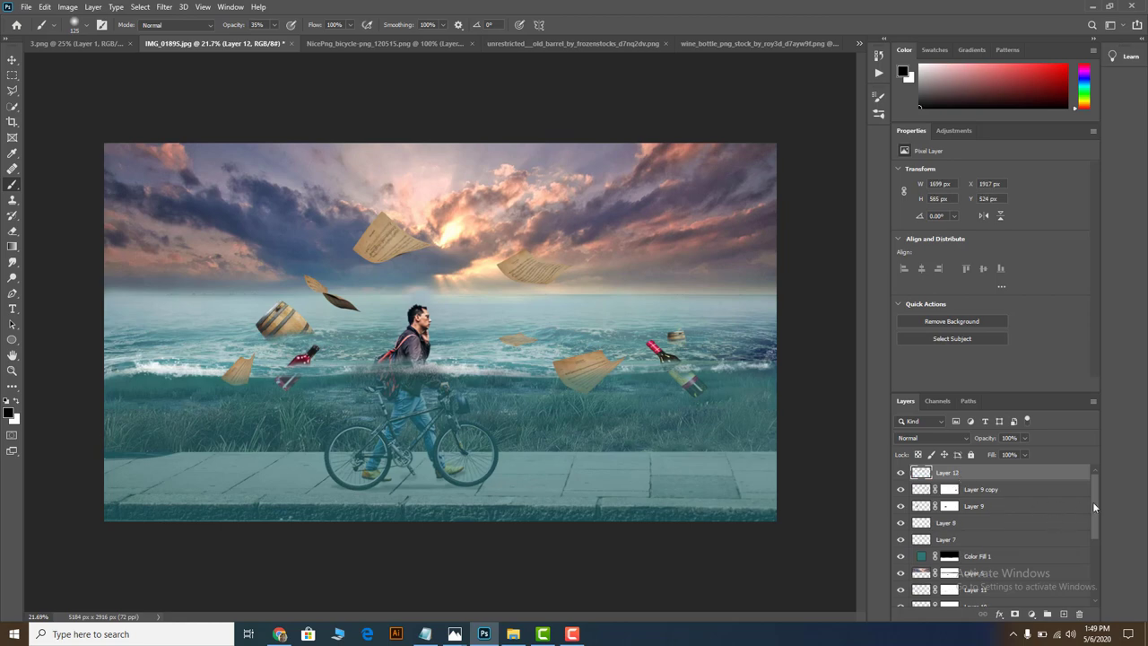
pyautogui.click(921, 574)
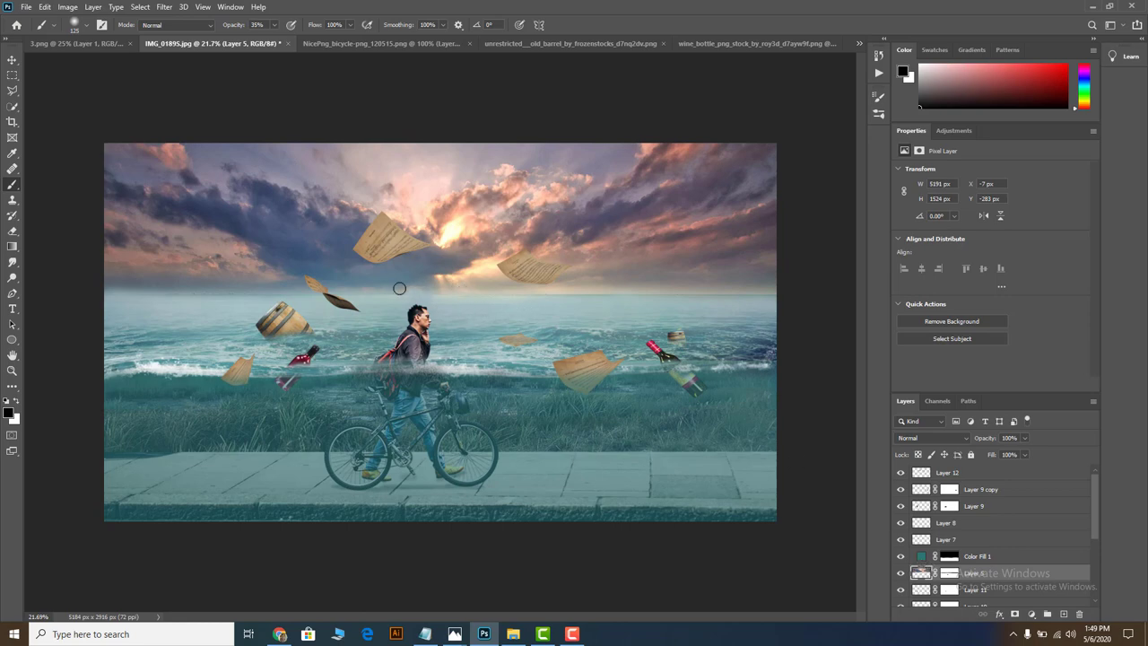
pyautogui.moveTo(399, 288); pyautogui.dragTo(429, 287)
# Paint Layer 5's mask to blend the horizon, then stamp a new merged layer.
pyautogui.click(951, 573)
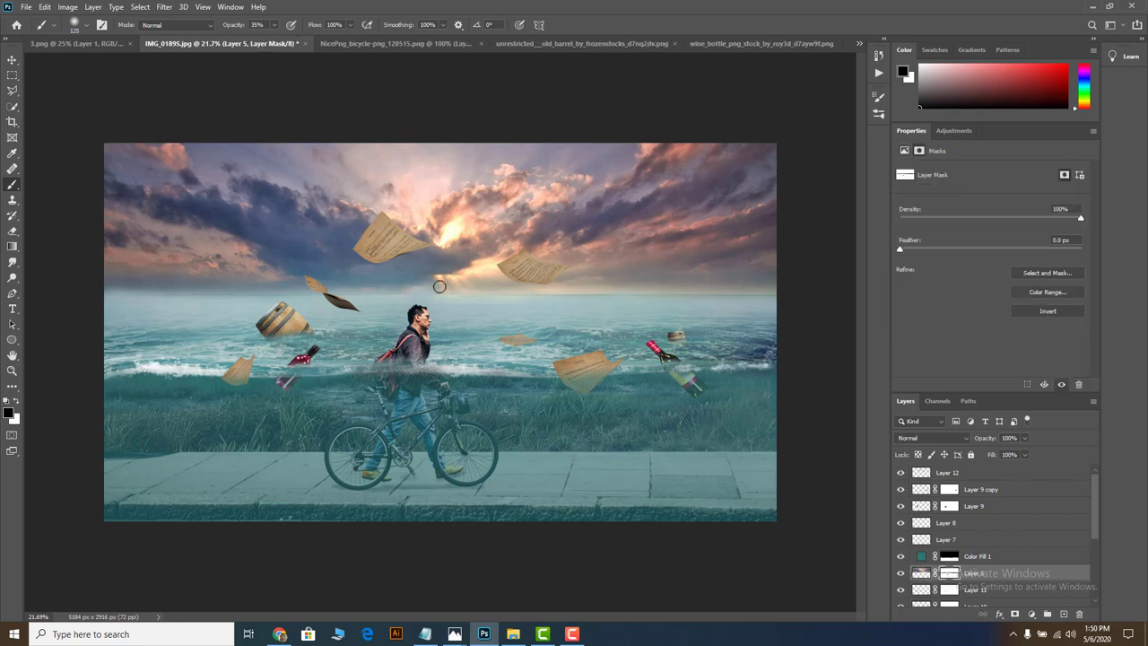
pyautogui.press('x')
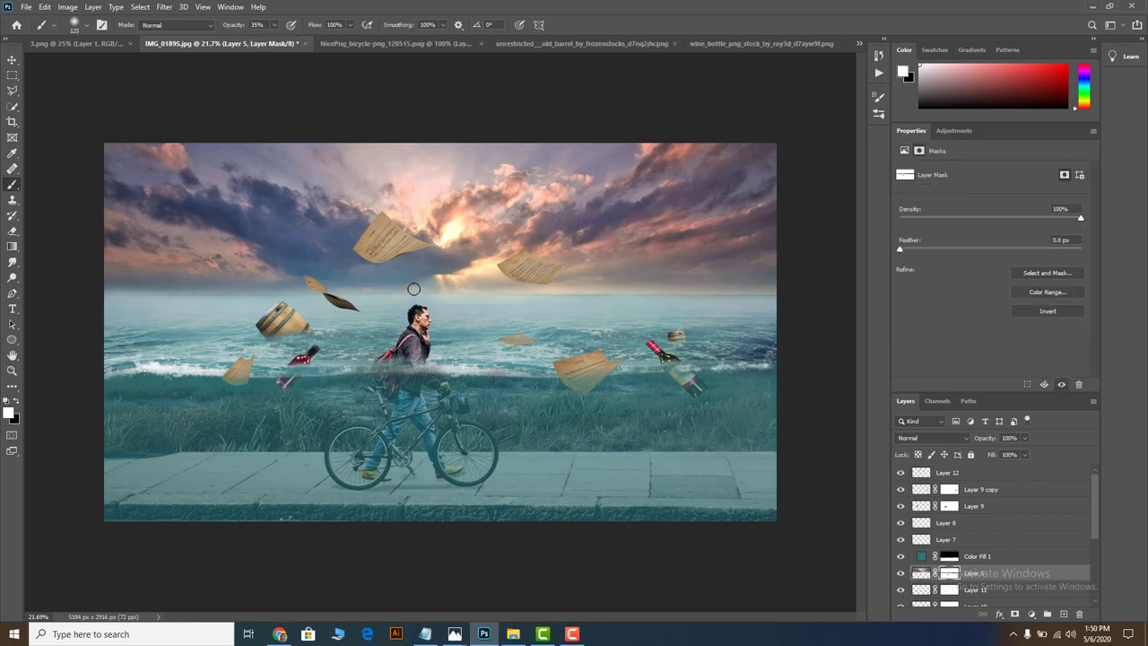
pyautogui.press('x')
pyautogui.press('x')
pyautogui.scroll(-2, 601, 302)
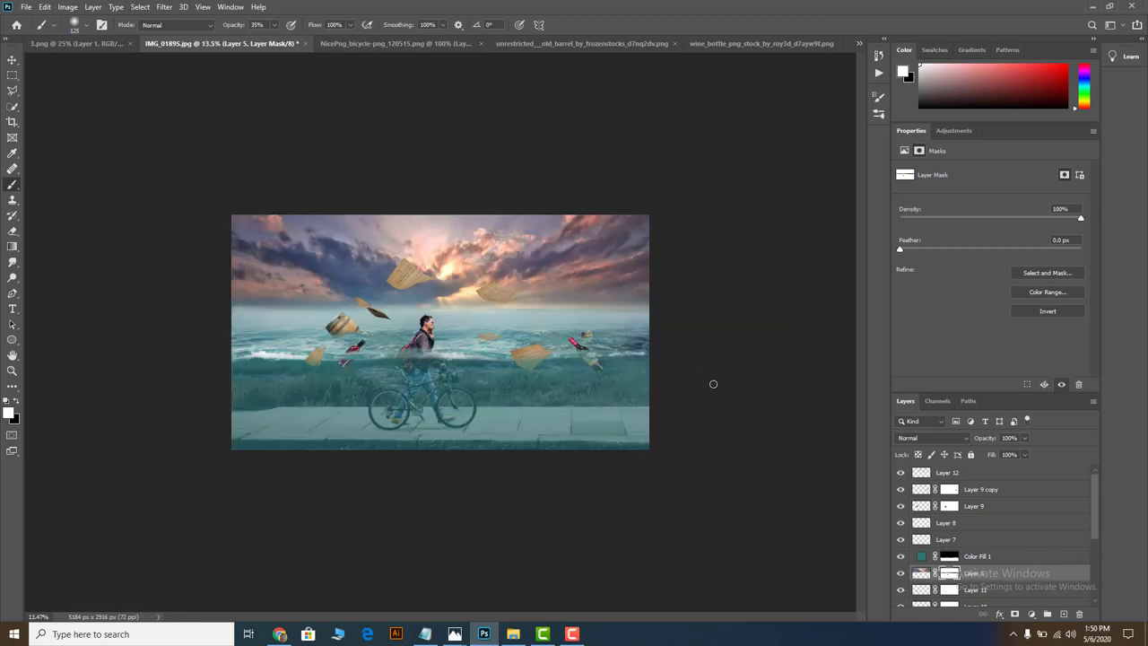
pyautogui.hotkey('ctrl', 'shift', 'alt', 'e')
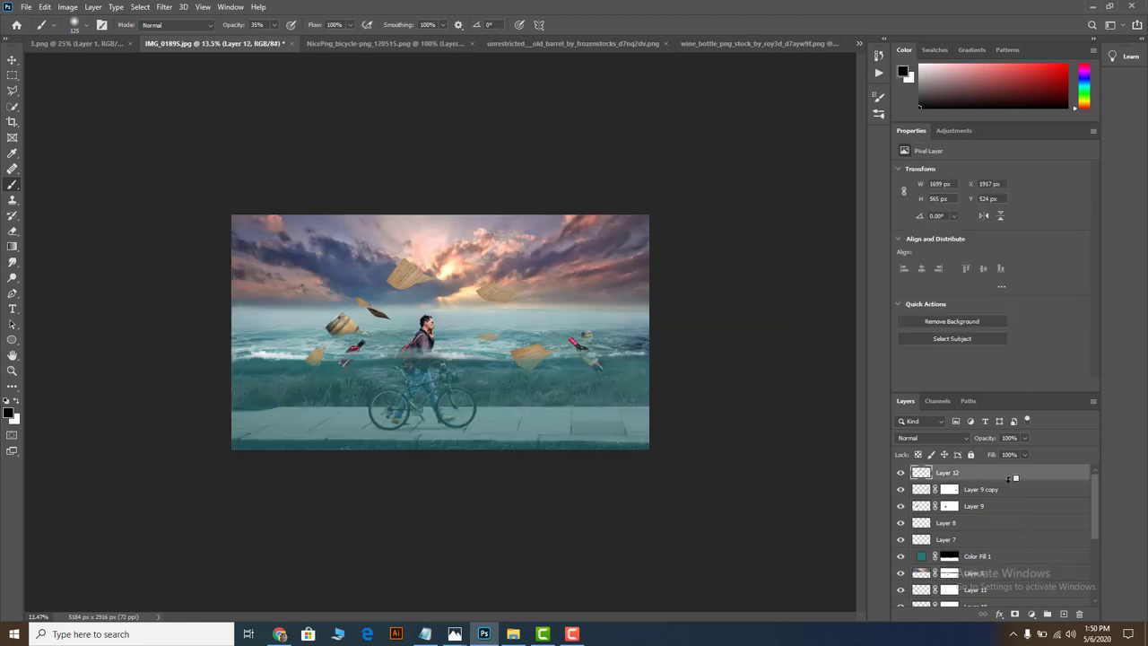
# Attempt the Camera Raw Filter and dismiss the scratch-disk error message.
pyautogui.click(164, 7)
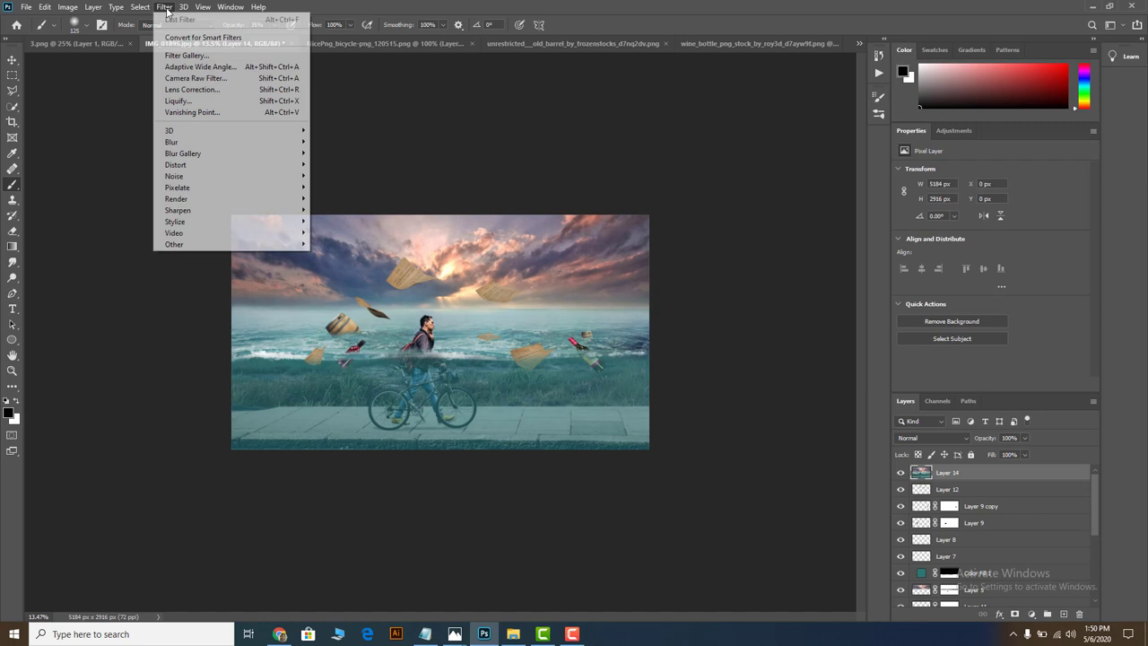
pyautogui.click(206, 79)
pyautogui.click(555, 236)
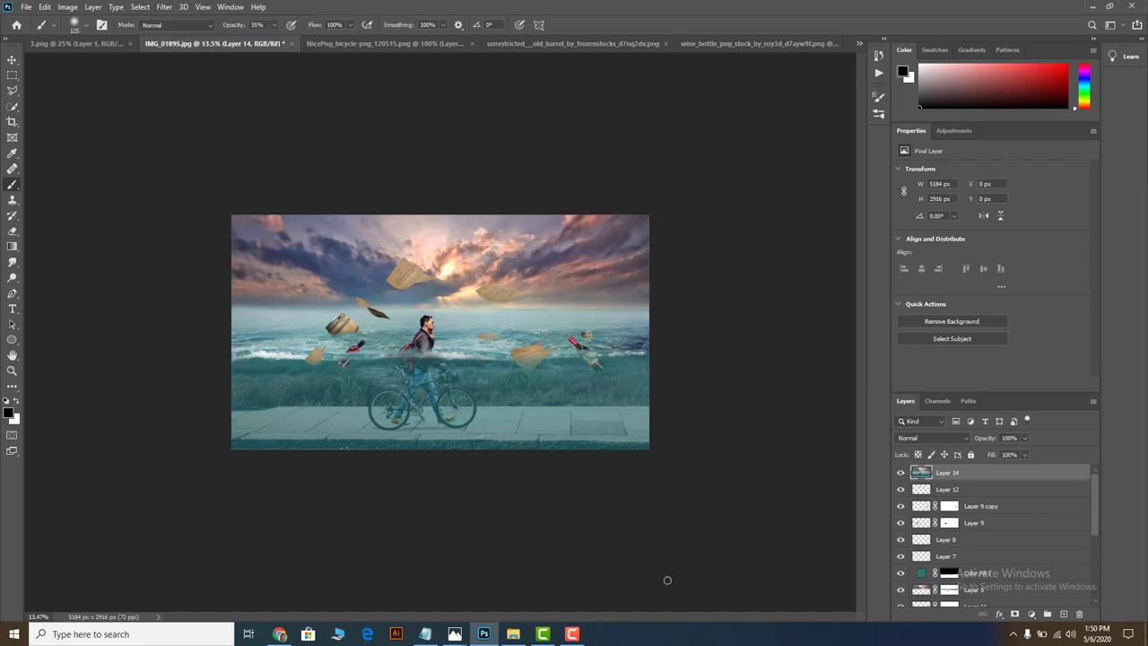
pyautogui.click(576, 637)
pyautogui.click(576, 637)
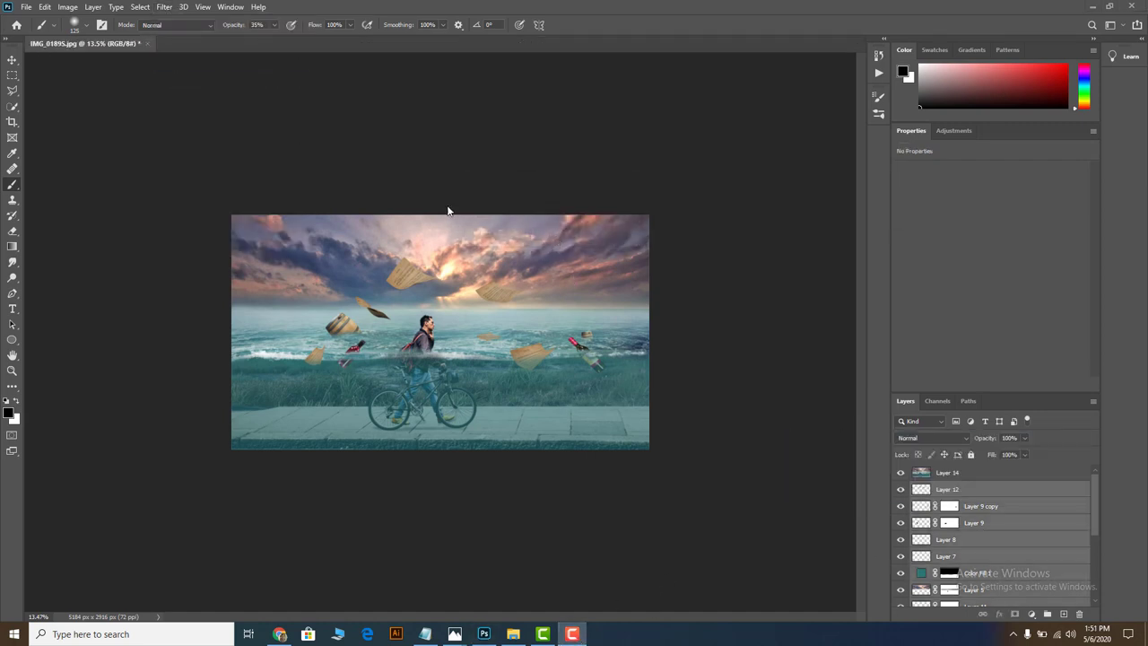
pyautogui.click(164, 7)
pyautogui.click(456, 284)
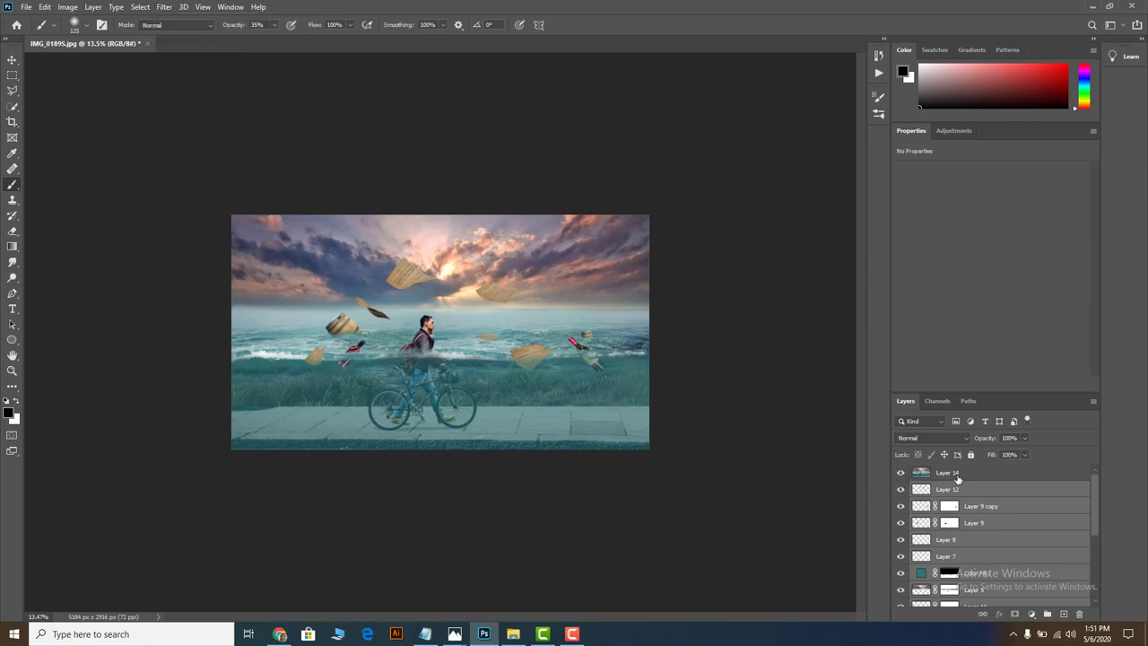
# On Layer 14, set Camera Raw Shadows +55, Whites +20, Blacks +9, Temperature -5.
pyautogui.click(956, 475)
pyautogui.click(164, 7)
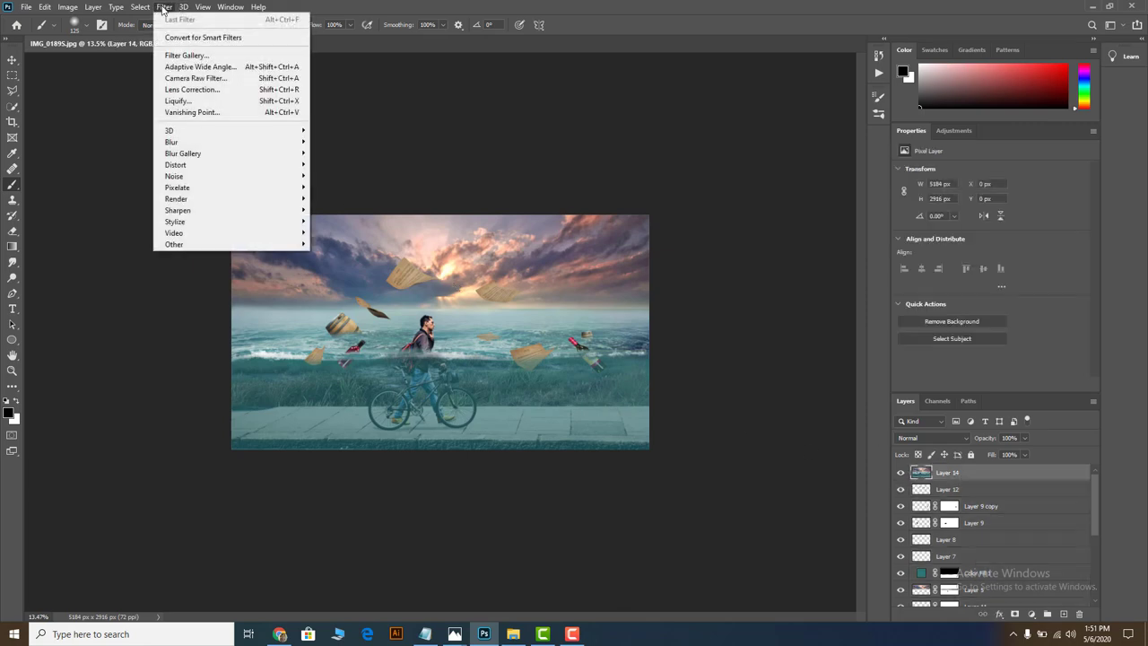
pyautogui.click(202, 79)
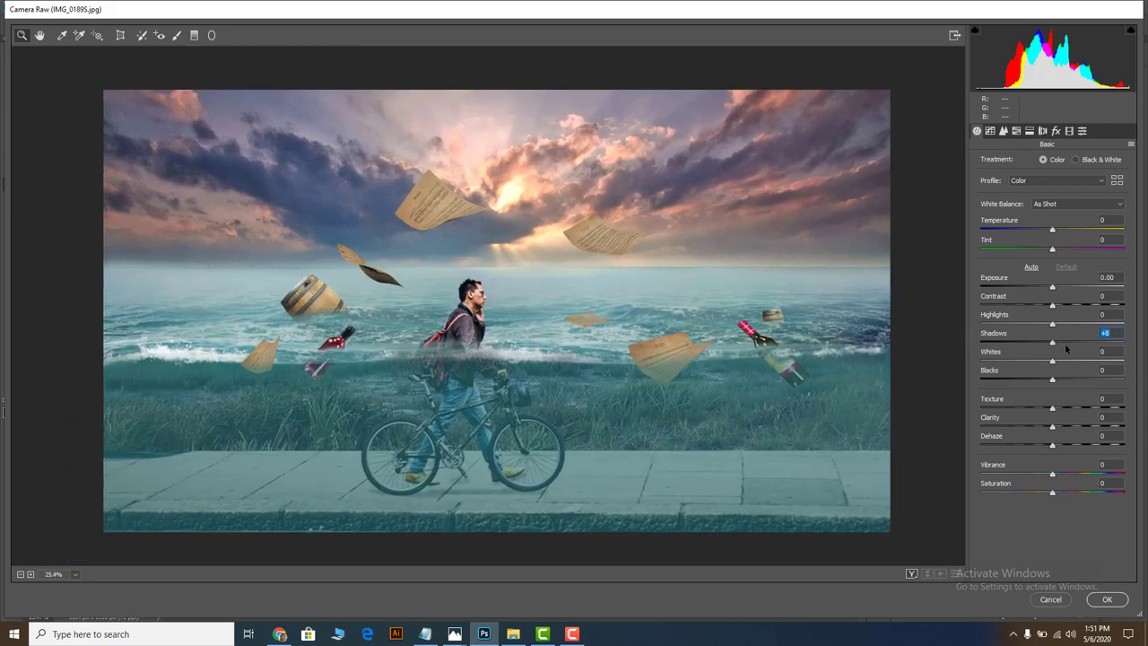
pyautogui.moveTo(1066, 348)
pyautogui.mouseDown()
pyautogui.moveTo(1092, 346)
pyautogui.moveTo(1059, 381)
pyautogui.mouseUp()
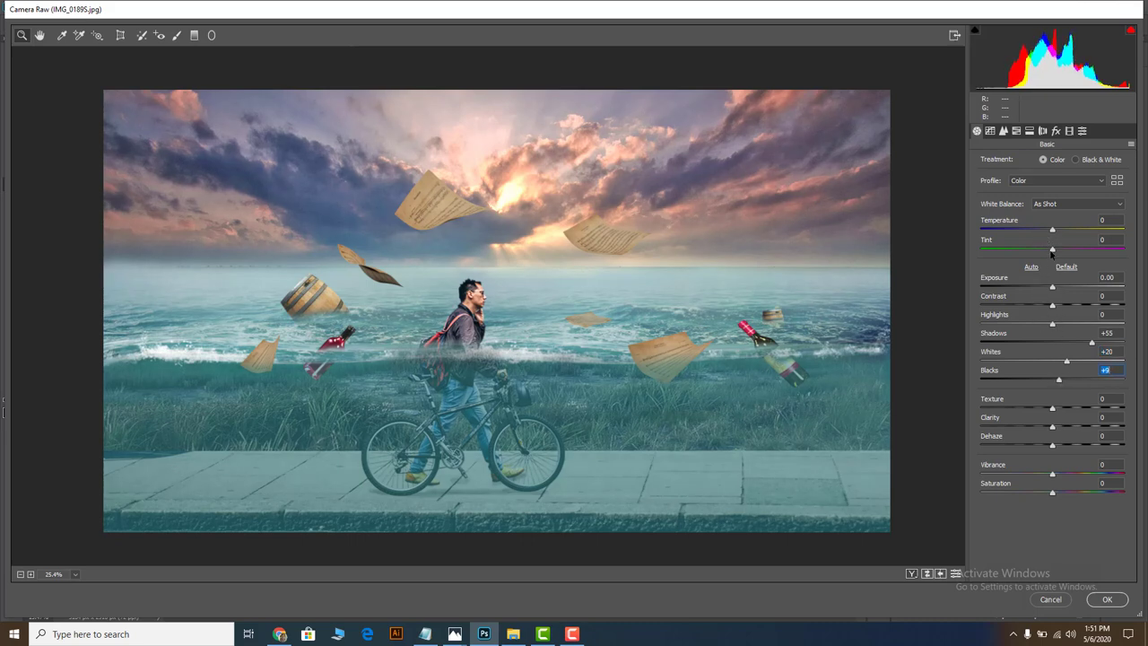
pyautogui.moveTo(1052, 232); pyautogui.dragTo(1048, 232)
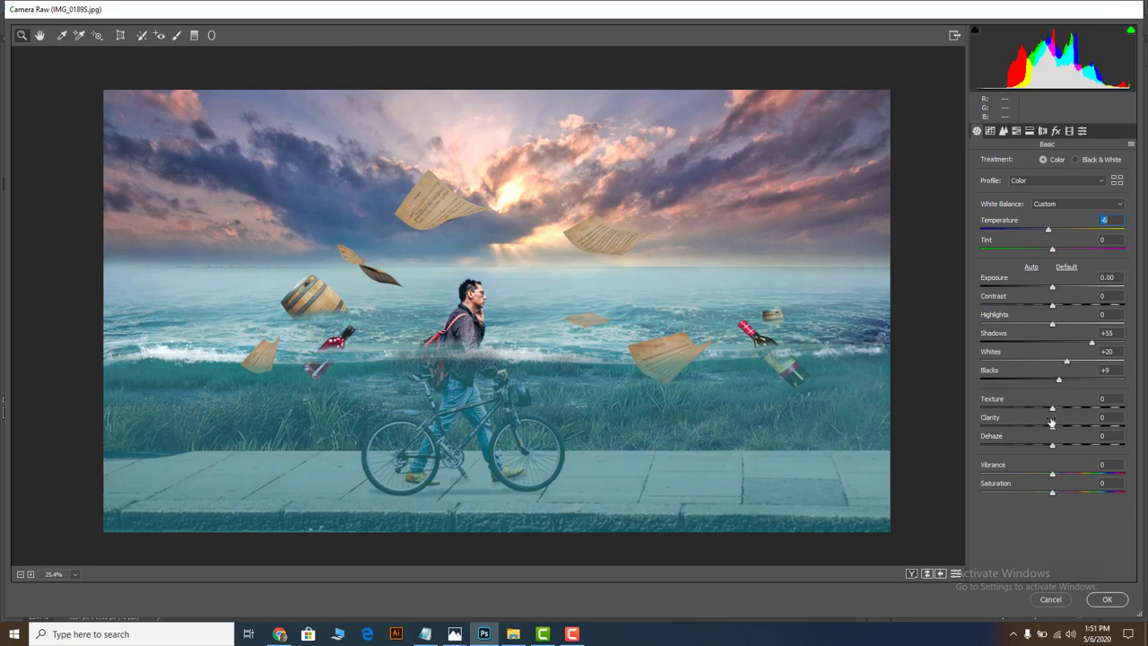
# Set HSL Saturation to Oranges -18, Aquas +97 and Blues +17.
pyautogui.click(1017, 131)
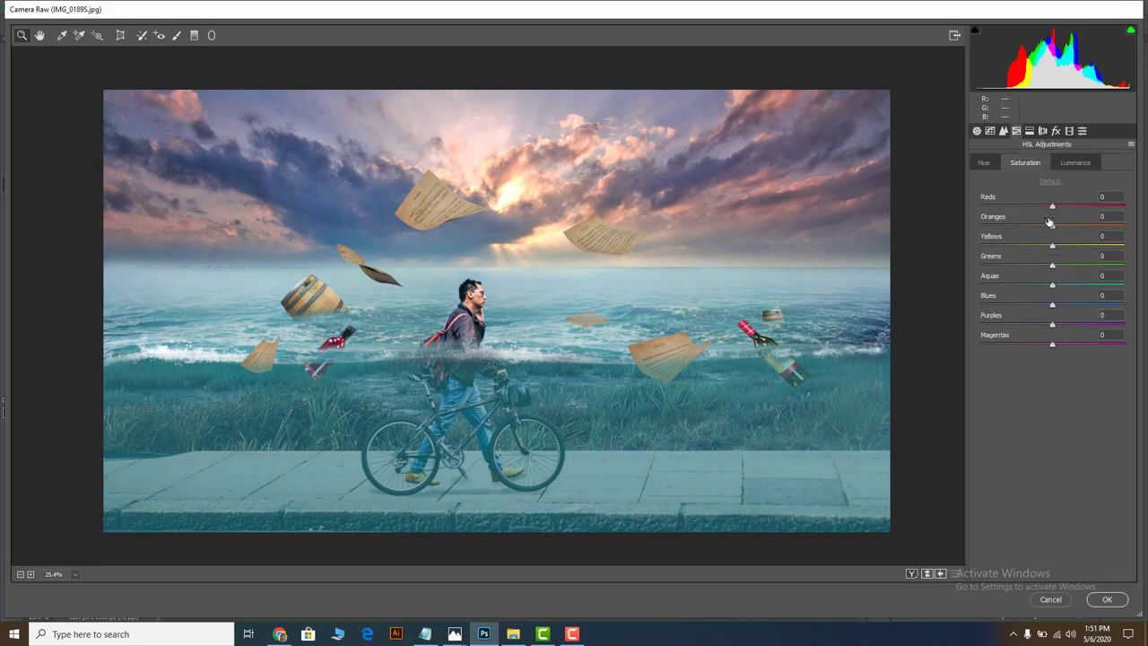
pyautogui.moveTo(1006, 227)
pyautogui.mouseDown()
pyautogui.moveTo(1046, 237)
pyautogui.moveTo(1040, 247)
pyautogui.mouseUp()
pyautogui.moveTo(1053, 285); pyautogui.dragTo(1120, 288)
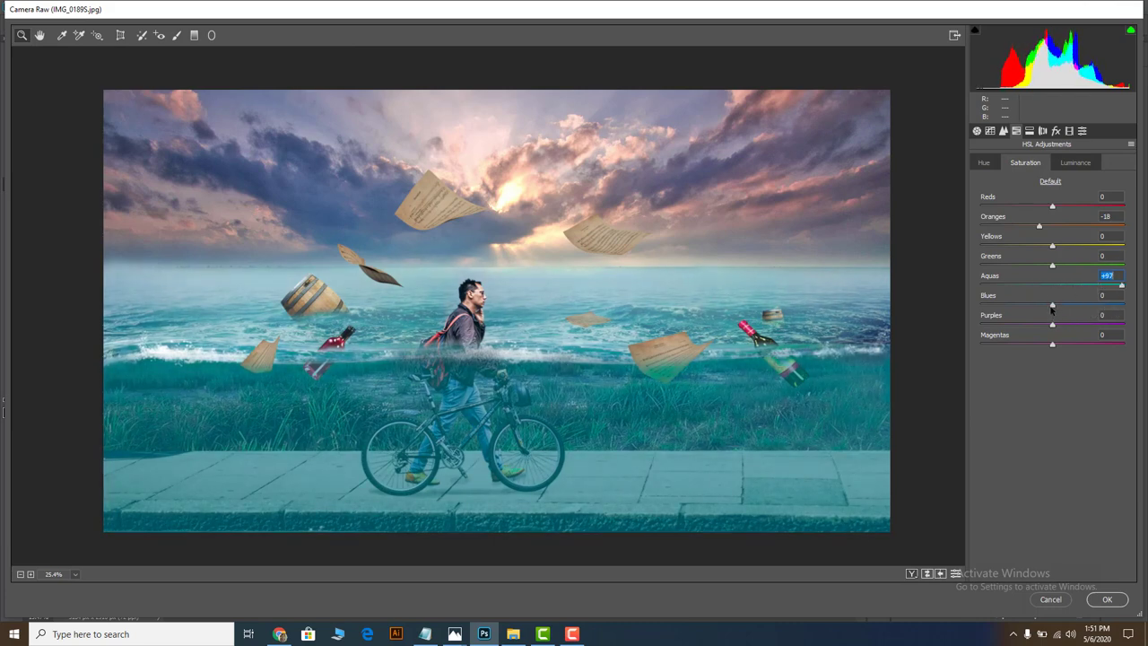
pyautogui.moveTo(1053, 305); pyautogui.dragTo(1064, 306)
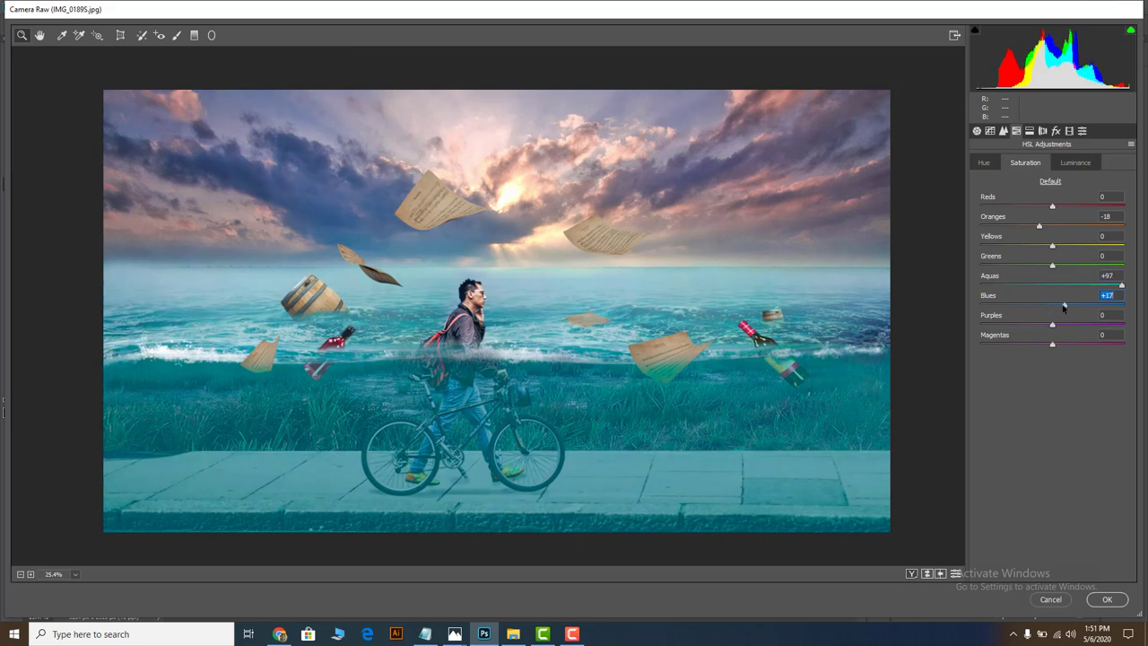
# Adjust Calibration: red hue +32, green saturation -21, blue hue -15, blue saturation +44.
pyautogui.click(1070, 130)
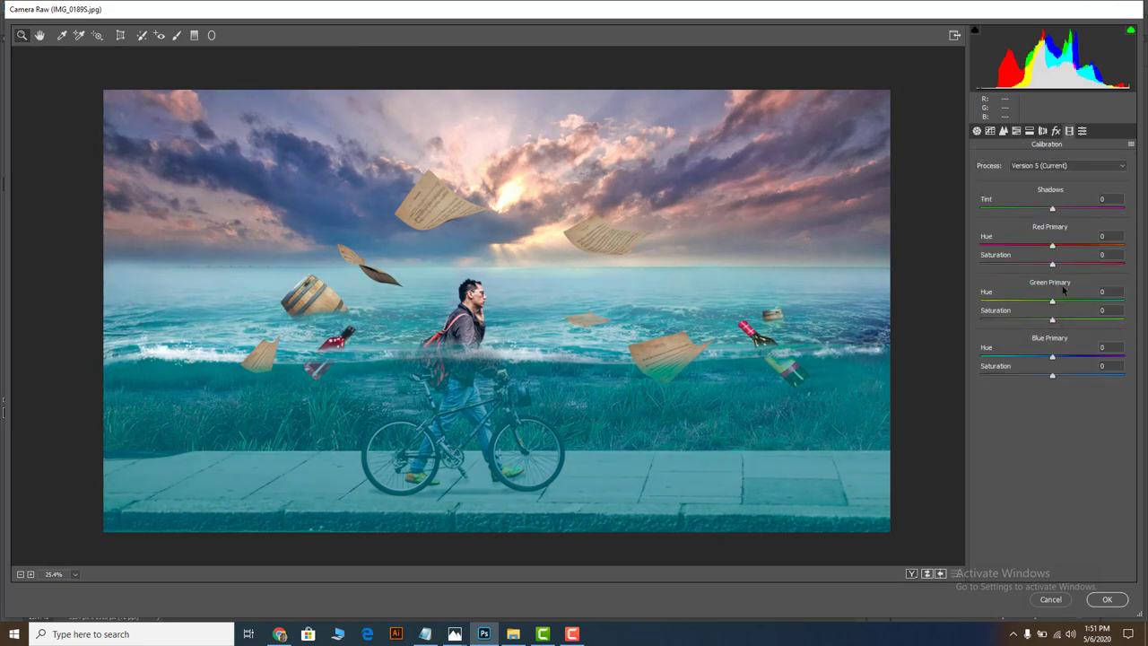
pyautogui.moveTo(1053, 357)
pyautogui.mouseDown()
pyautogui.moveTo(1071, 359)
pyautogui.moveTo(1042, 358)
pyautogui.moveTo(1081, 384)
pyautogui.mouseUp()
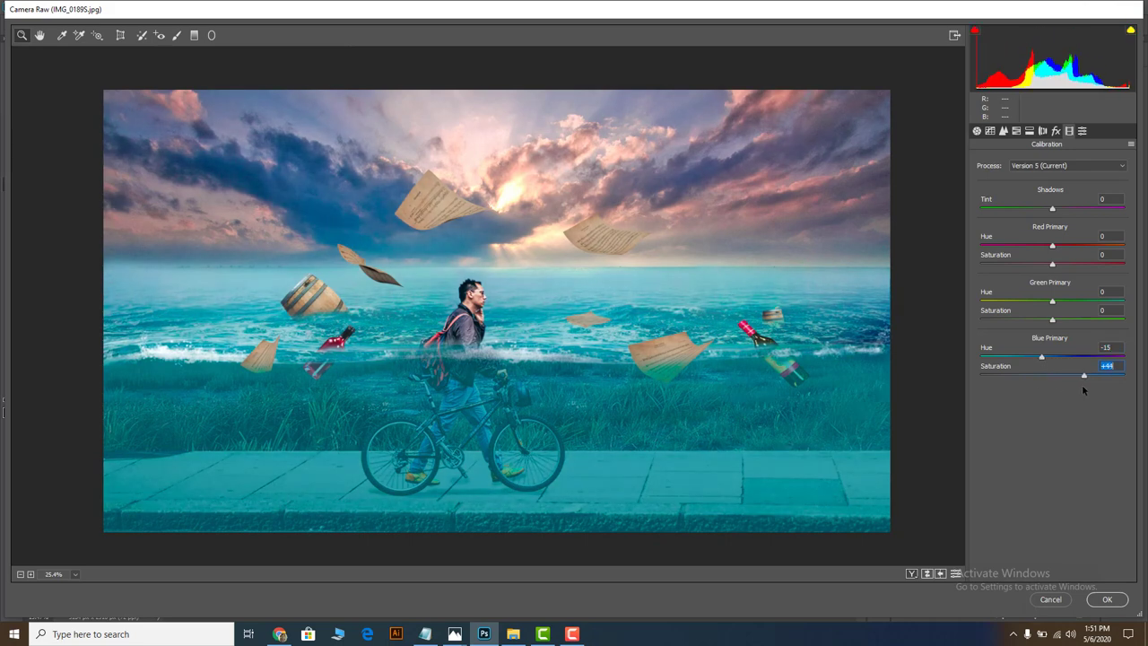
pyautogui.moveTo(1058, 300); pyautogui.dragTo(1082, 311)
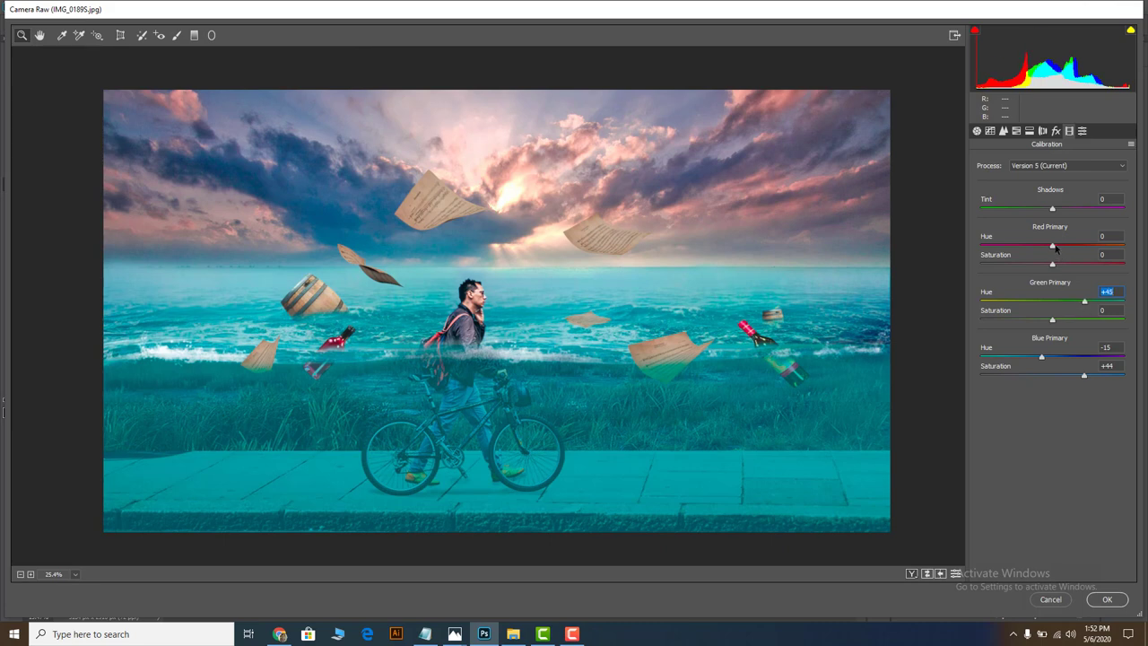
pyautogui.moveTo(1056, 248)
pyautogui.mouseDown()
pyautogui.moveTo(1040, 248)
pyautogui.moveTo(1088, 258)
pyautogui.moveTo(1077, 265)
pyautogui.mouseUp()
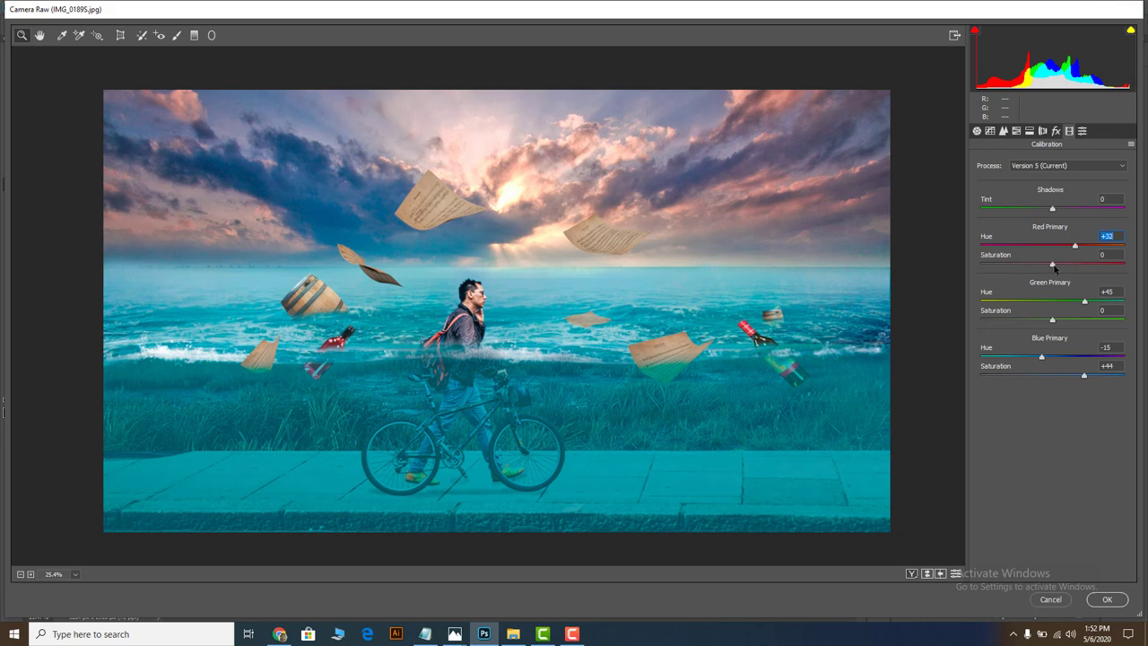
pyautogui.moveTo(1053, 264); pyautogui.dragTo(1055, 264)
pyautogui.moveTo(1045, 321); pyautogui.dragTo(1017, 321)
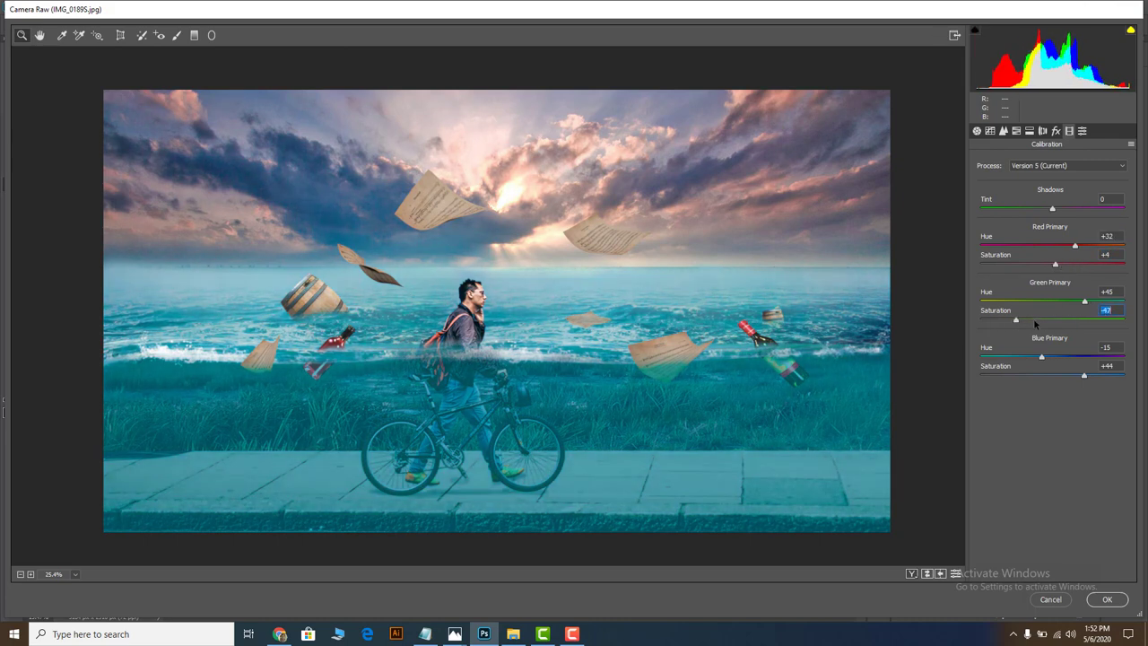
pyautogui.click(1037, 321)
# Toggle the side-by-side Before/After preview to compare the grade.
pyautogui.scroll(-3, 514, 351)
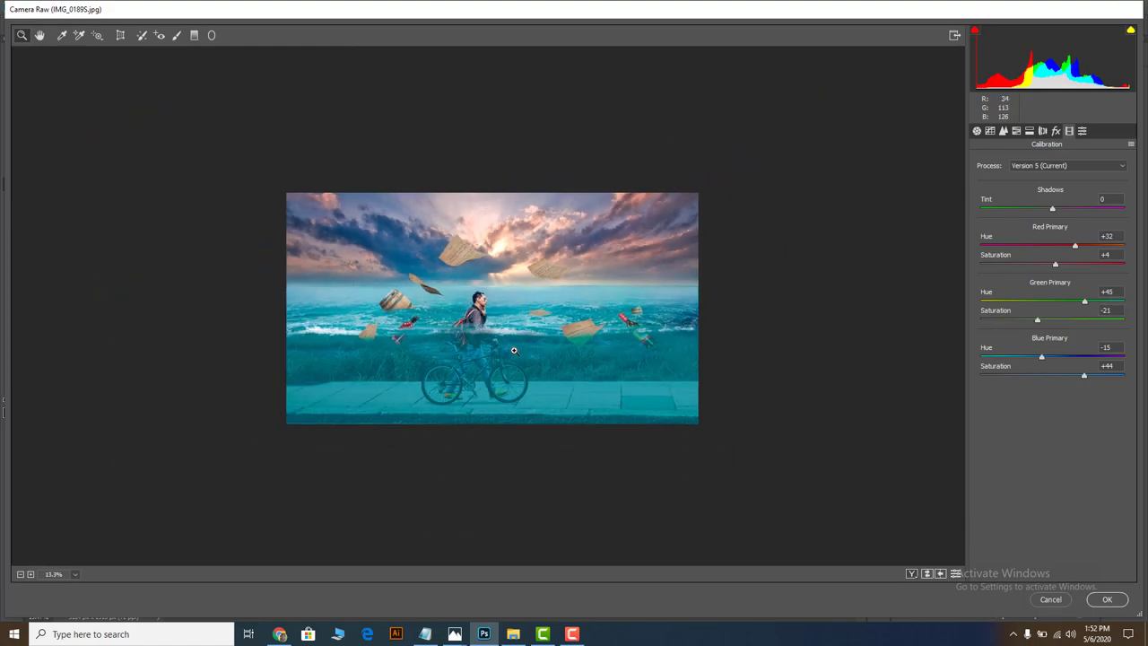
pyautogui.scroll(1, 514, 351)
pyautogui.press('q')
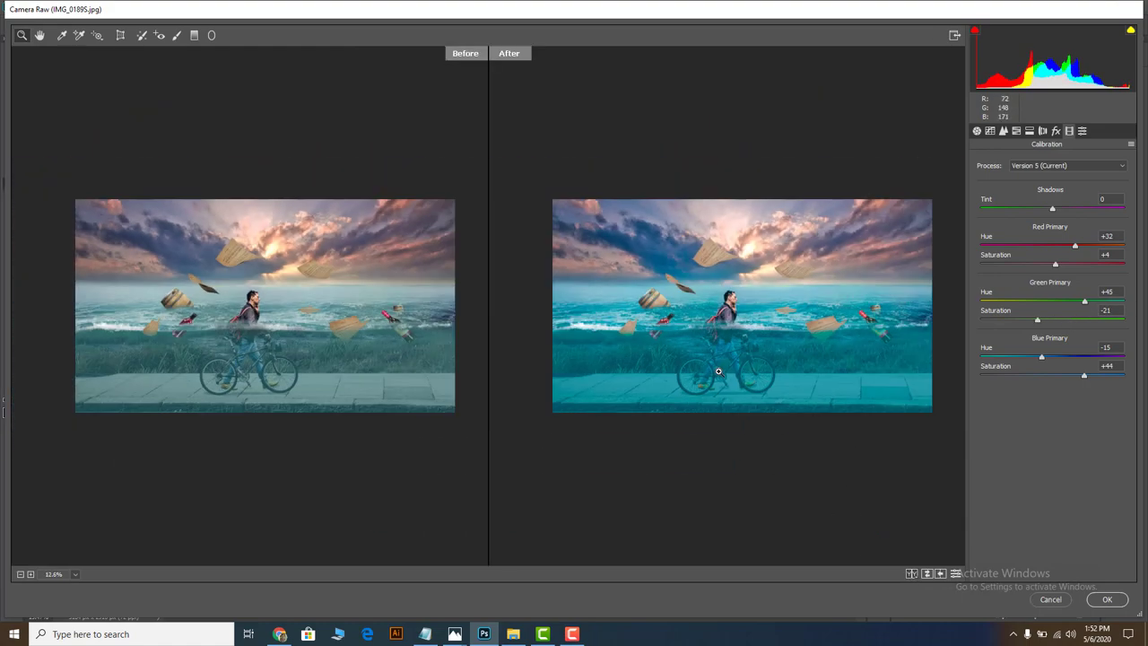
pyautogui.scroll(1, 718, 371)
pyautogui.scroll(1, 717, 371)
pyautogui.scroll(-1, 718, 370)
pyautogui.scroll(-1, 718, 370)
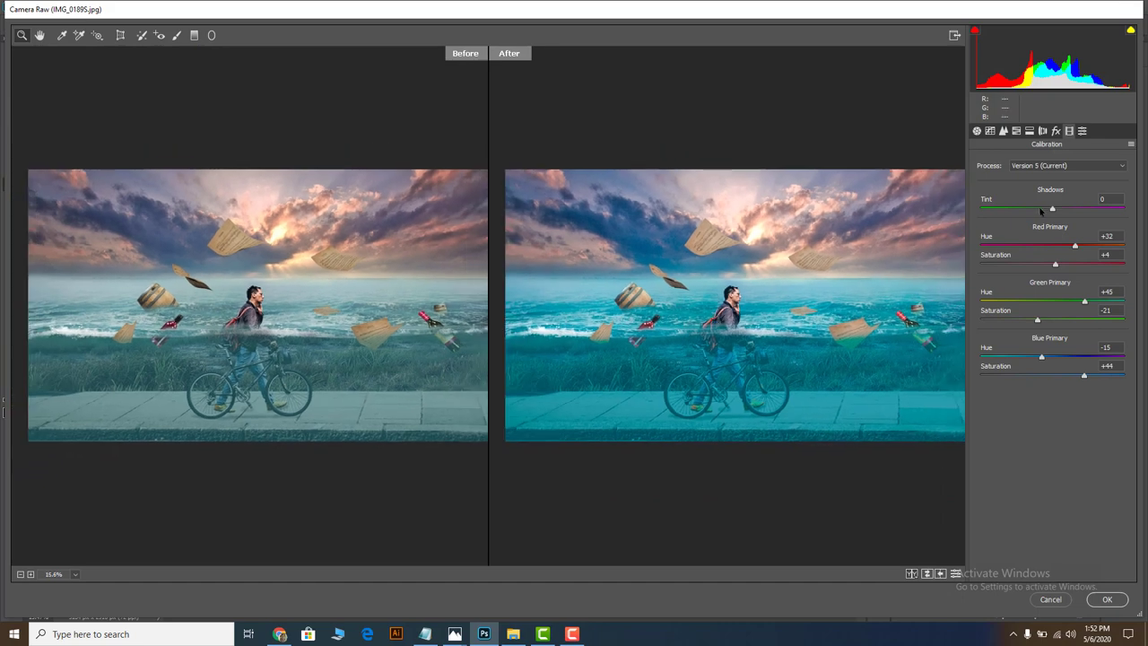
# Set HSL Hue Oranges +22 and Yellows +52, then apply the Camera Raw grade.
pyautogui.click(1017, 130)
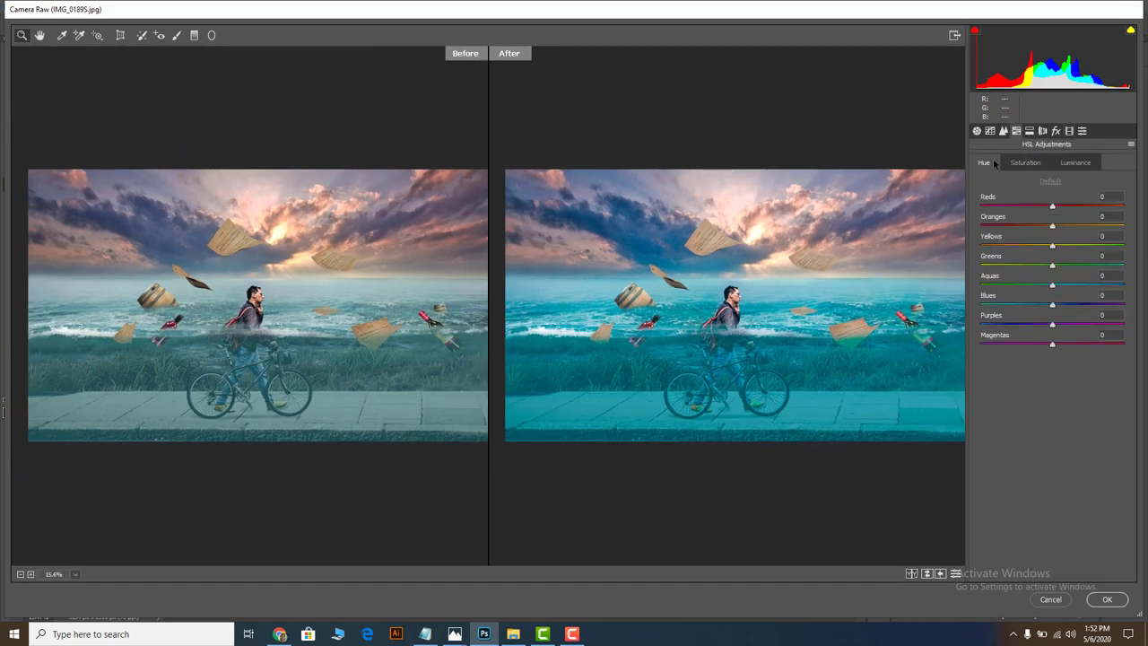
pyautogui.moveTo(1053, 226)
pyautogui.mouseDown()
pyautogui.moveTo(1031, 226)
pyautogui.moveTo(1090, 246)
pyautogui.mouseUp()
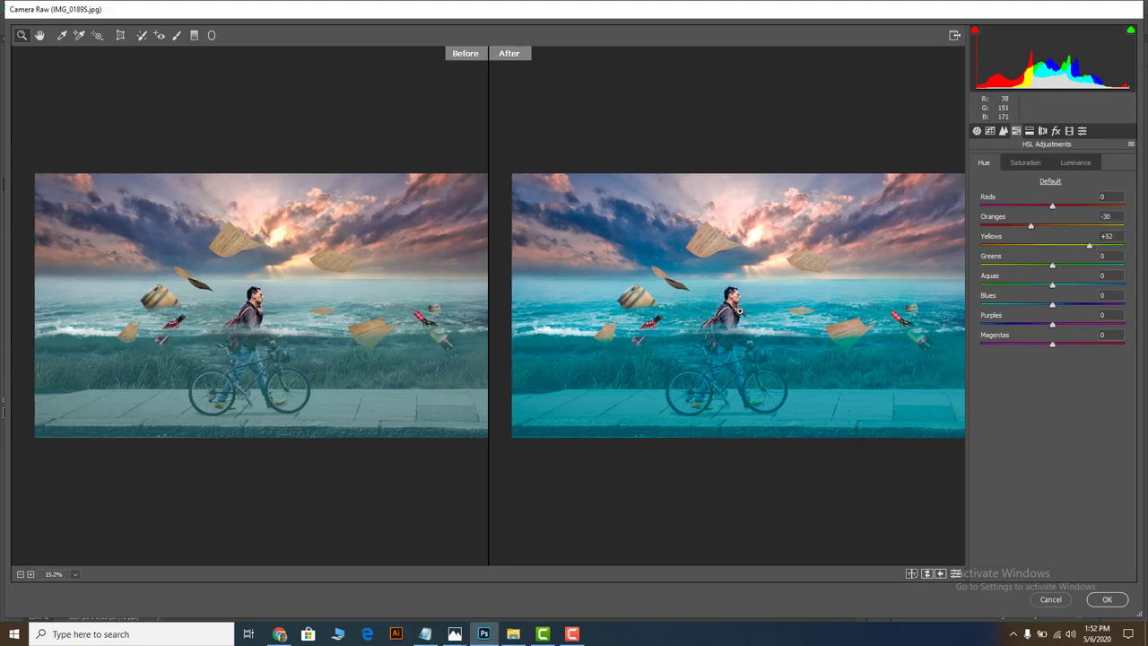
pyautogui.hotkey('ctrl', '+')
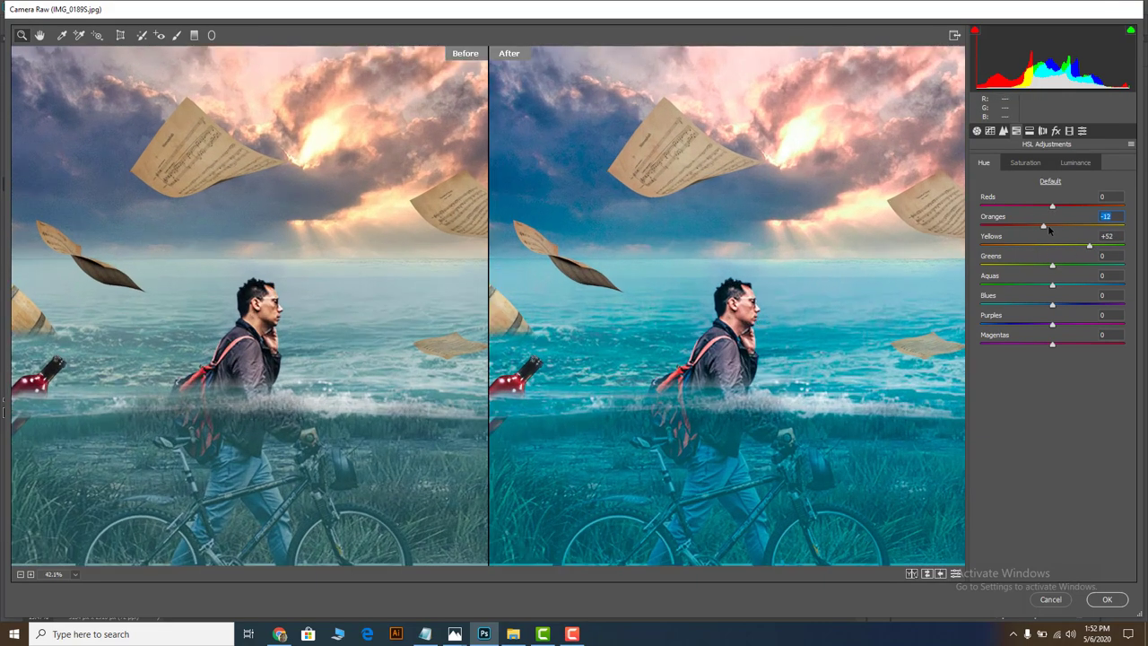
pyautogui.moveTo(1047, 225); pyautogui.dragTo(1068, 226)
pyautogui.hotkey('ctrl', '0')
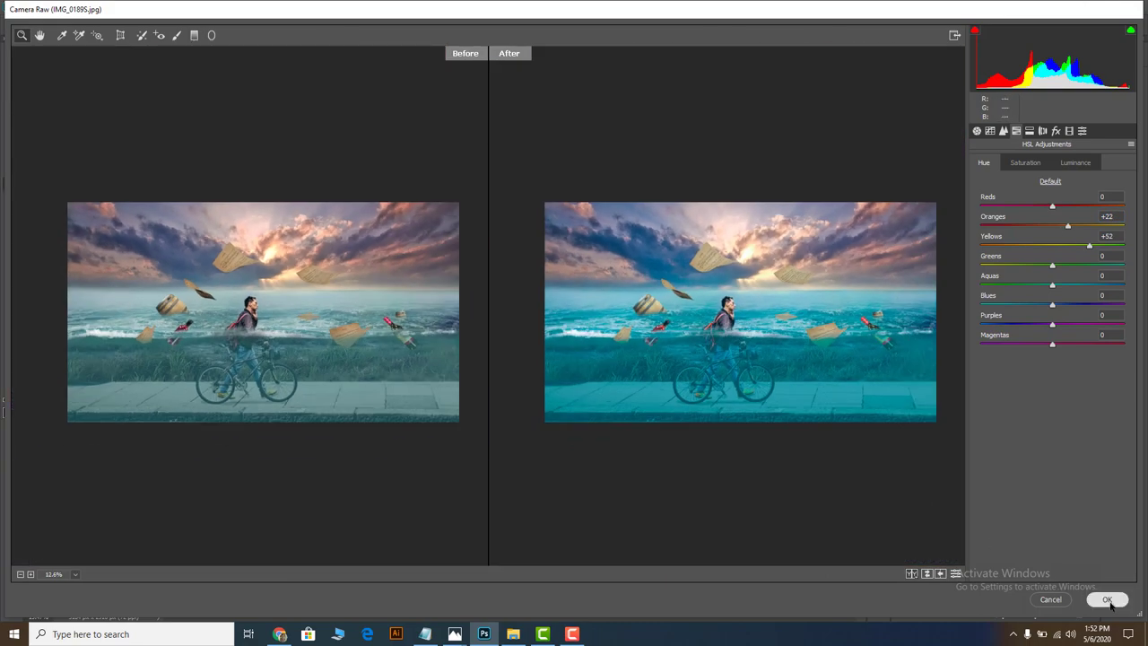
pyautogui.click(1107, 600)
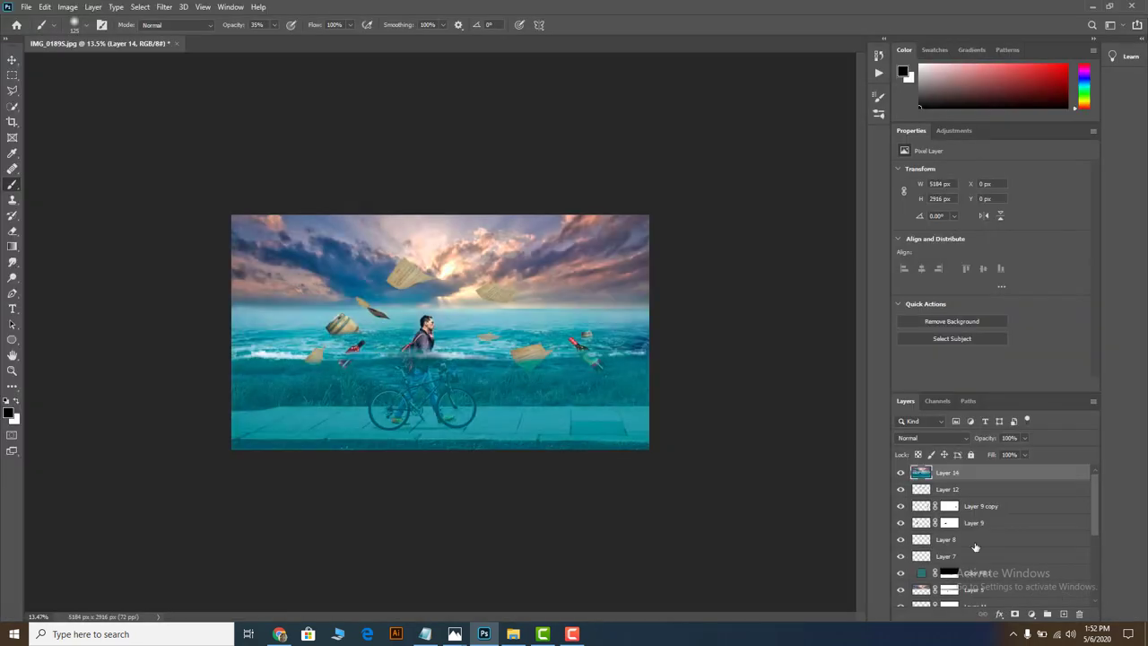